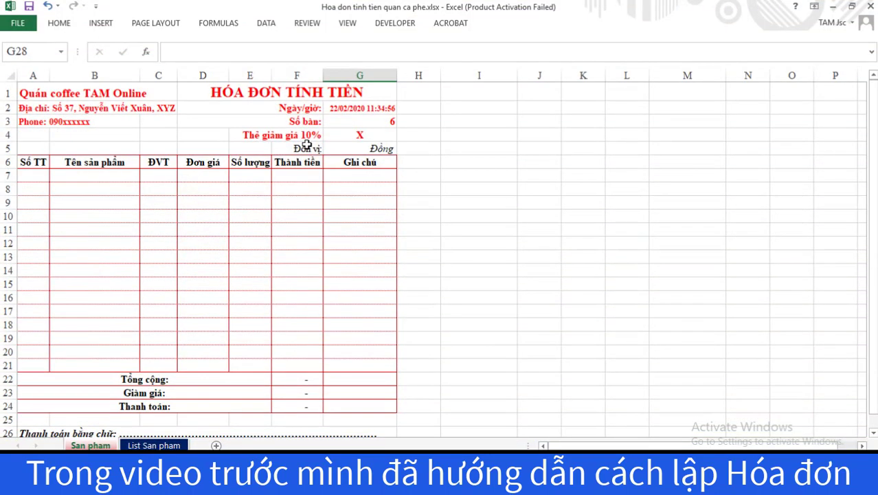
Step: Set the table number in G3 to 8
{"action": "scroll", "coordinate": [828, 322], "scroll_direction": "down", "scroll_amount": 1}
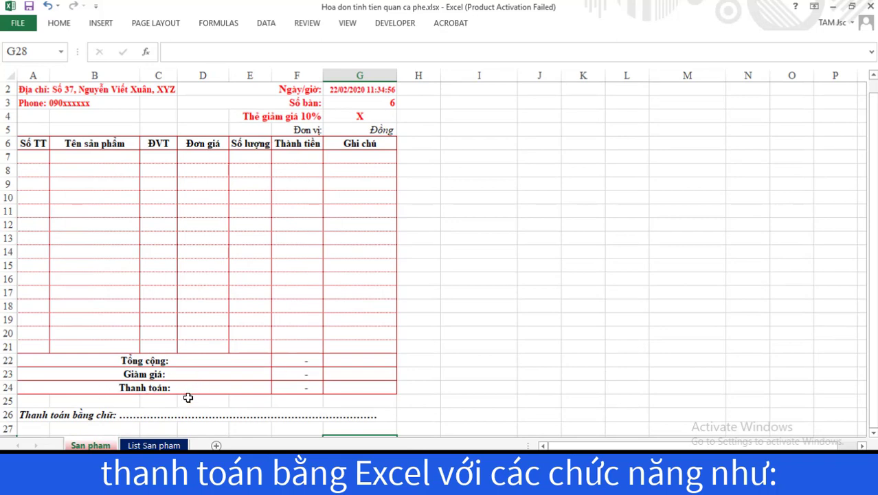
{"action": "left_click", "coordinate": [873, 74]}
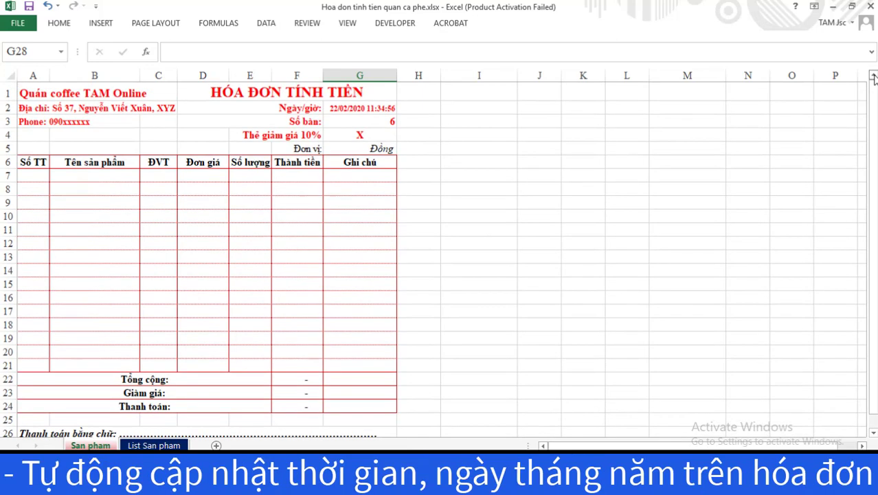
{"action": "left_click", "coordinate": [98, 176]}
{"action": "left_click", "coordinate": [388, 123]}
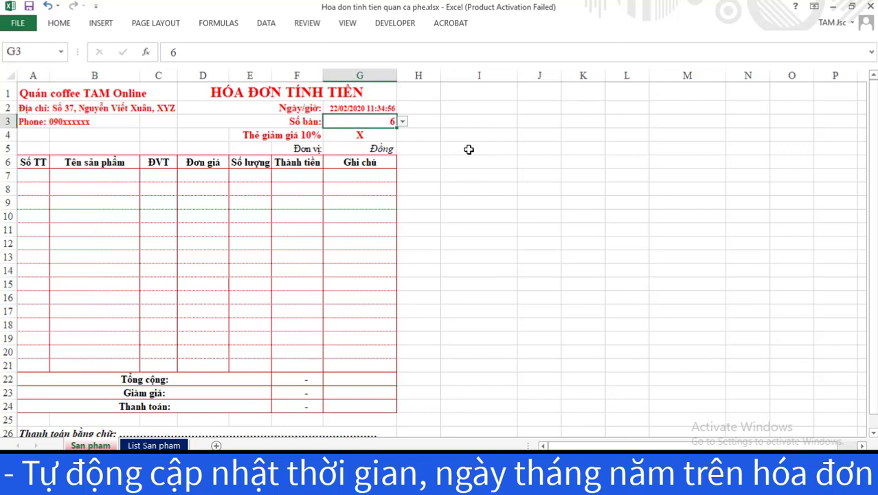
{"action": "type", "text": "8"}
{"action": "left_click", "coordinate": [473, 163]}
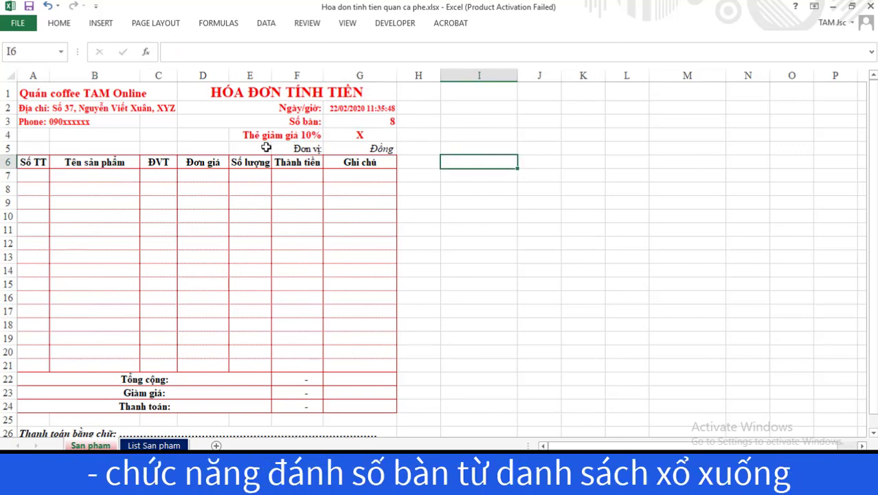
Step: Add Cà phê đen with quantity 3 and Cà phê sữa with quantity 2 in rows 7–8
{"action": "left_click", "coordinate": [80, 178]}
{"action": "left_click", "coordinate": [145, 176]}
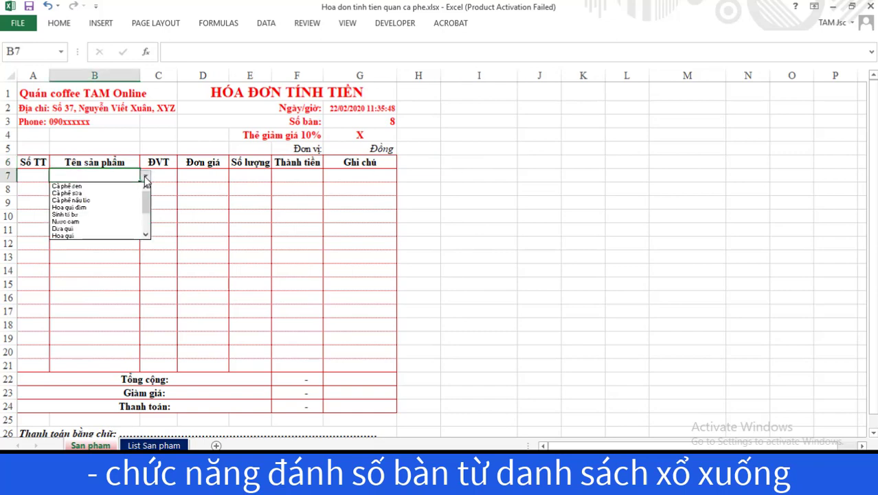
{"action": "left_click", "coordinate": [108, 186]}
{"action": "left_click", "coordinate": [249, 176]}
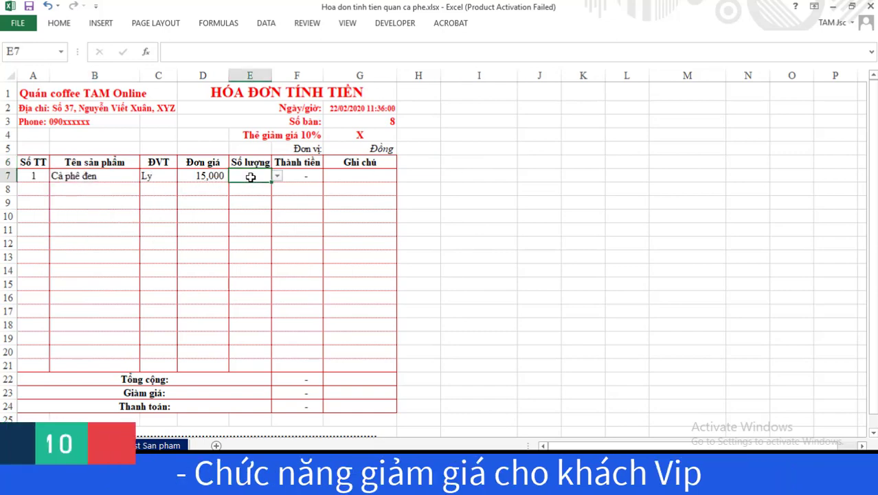
{"action": "type", "text": "3"}
{"action": "key", "text": "Return"}
{"action": "key", "text": "Return"}
{"action": "left_click", "coordinate": [131, 189]}
{"action": "left_click", "coordinate": [145, 190]}
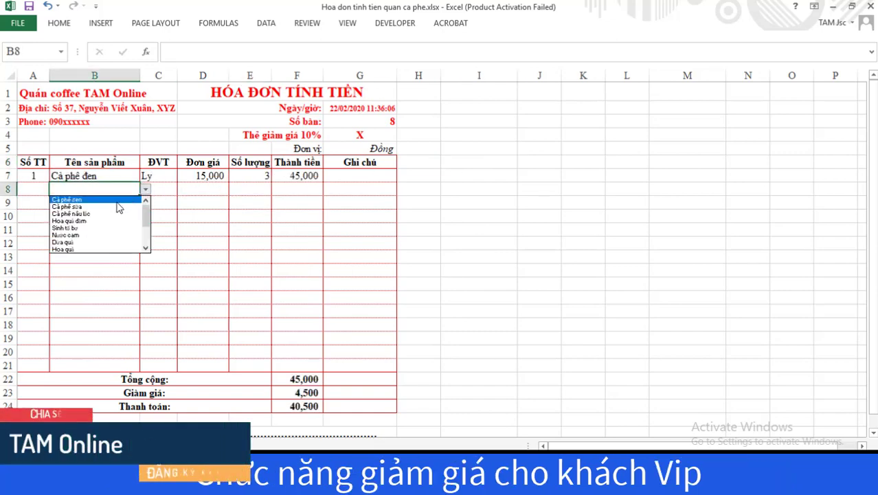
{"action": "left_click", "coordinate": [113, 206]}
{"action": "left_click", "coordinate": [249, 191]}
{"action": "type", "text": "2"}
{"action": "key", "text": "Return"}
{"action": "key", "text": "Return"}
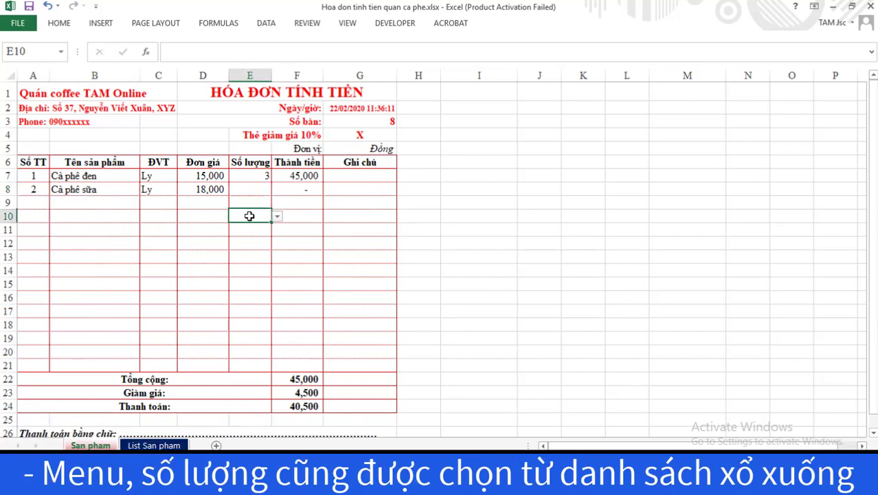
Step: Add Sinh tố bơ with quantity 2 and Kem ly with quantity 5 in rows 9–10
{"action": "left_click", "coordinate": [106, 204]}
{"action": "left_click", "coordinate": [145, 204]}
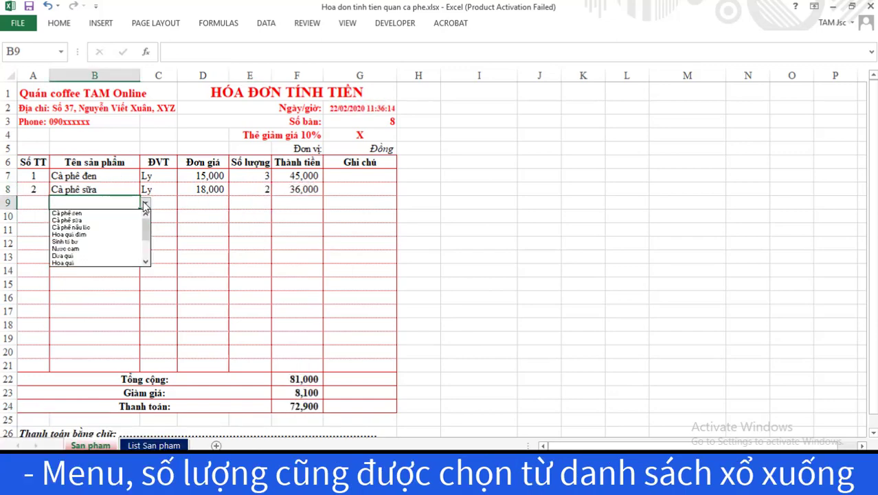
{"action": "left_click", "coordinate": [86, 230]}
{"action": "left_click", "coordinate": [248, 200]}
{"action": "type", "text": "2"}
{"action": "key", "text": "Return"}
{"action": "key", "text": "Return"}
{"action": "key", "text": "Return"}
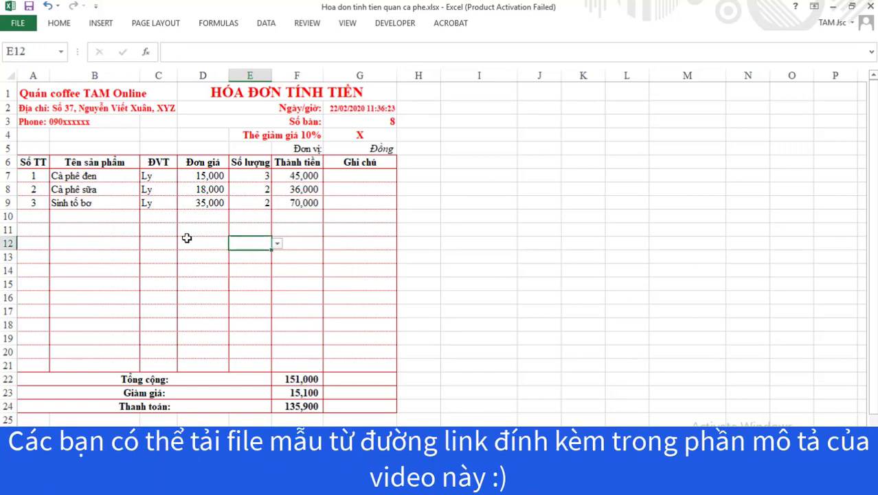
{"action": "left_click", "coordinate": [110, 216]}
{"action": "left_click", "coordinate": [145, 216]}
{"action": "scroll", "coordinate": [145, 239], "scroll_direction": "down", "scroll_amount": 2}
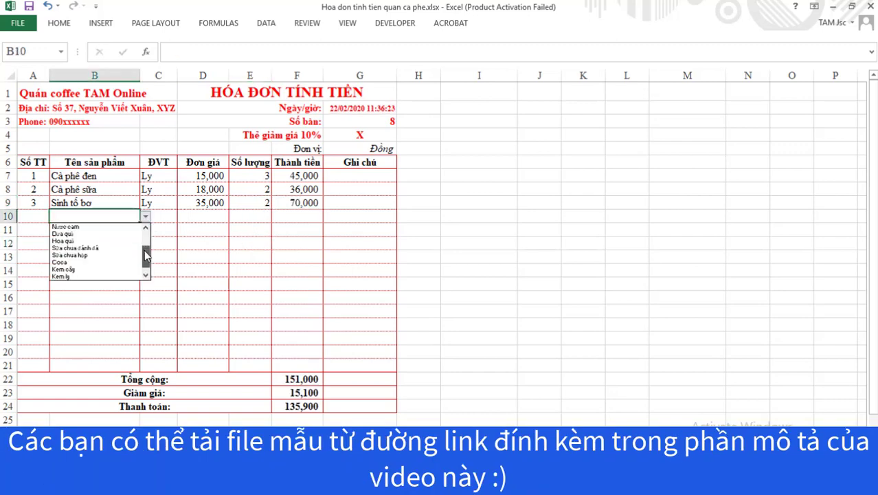
{"action": "left_click", "coordinate": [68, 276]}
{"action": "left_click", "coordinate": [249, 220]}
{"action": "type", "text": "5"}
{"action": "key", "text": "Return"}
{"action": "key", "text": "Return"}
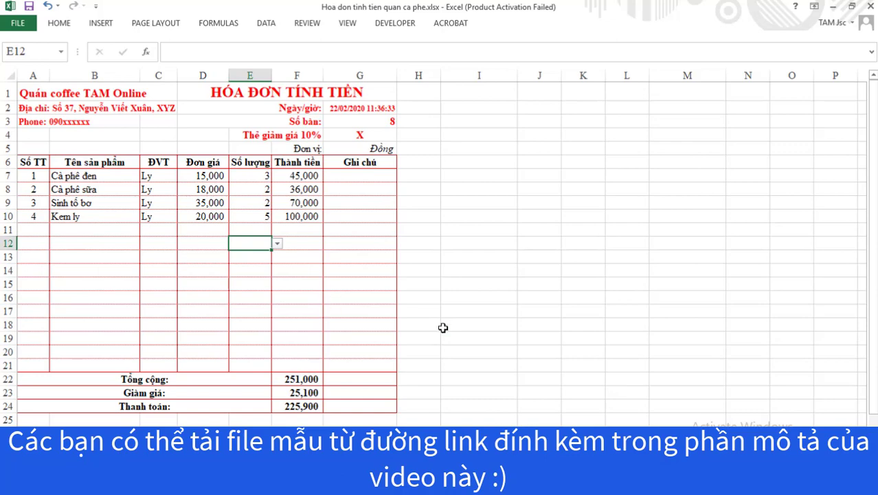
{"action": "scroll", "coordinate": [455, 303], "scroll_direction": "down", "scroll_amount": 1}
{"action": "scroll", "coordinate": [516, 327], "scroll_direction": "up", "scroll_amount": 1}
{"action": "scroll", "coordinate": [839, 407], "scroll_direction": "down", "scroll_amount": 1}
{"action": "left_click", "coordinate": [35, 415]}
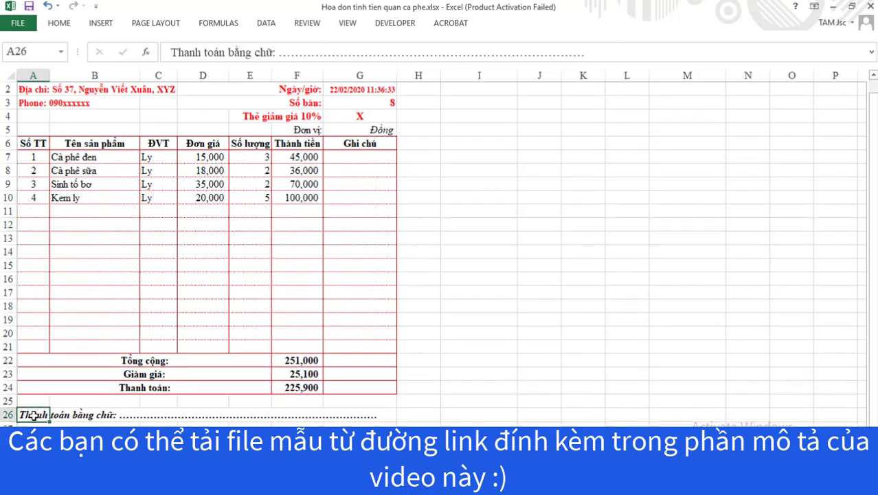
Step: Replace the dotted placeholder in A26 with 'Hai trăm hai mươi lăm nghìn chín trăm đồng'
{"action": "left_click_drag", "start_coordinate": [278, 52], "coordinate": [616, 63]}
{"action": "type", "text": "Hai tr"}
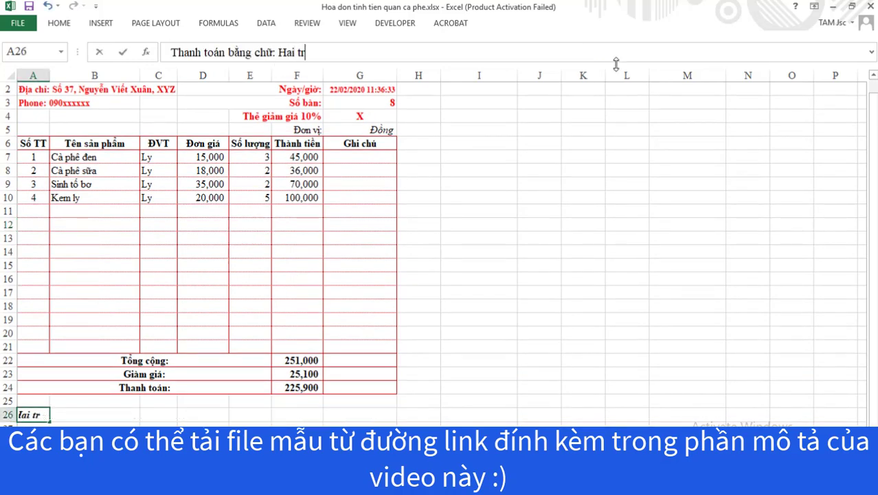
{"action": "type", "text": "ăm hai mươi lăm"}
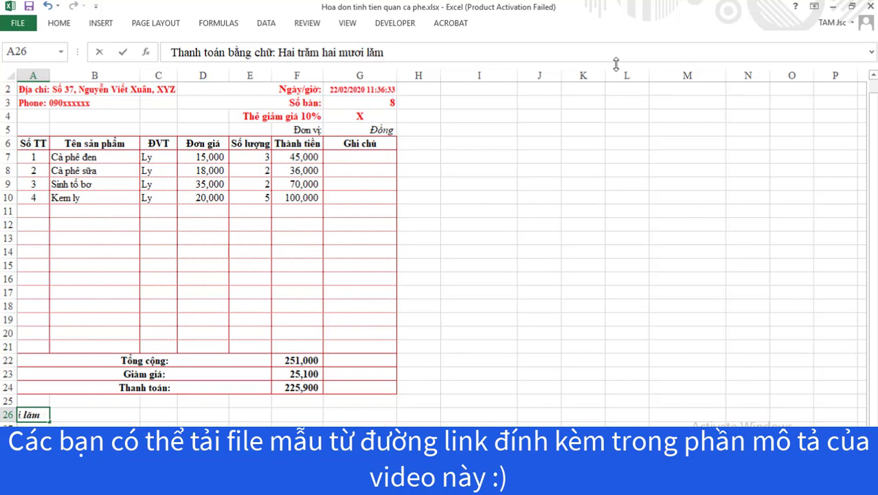
{"action": "type", "text": " nghìn ch"}
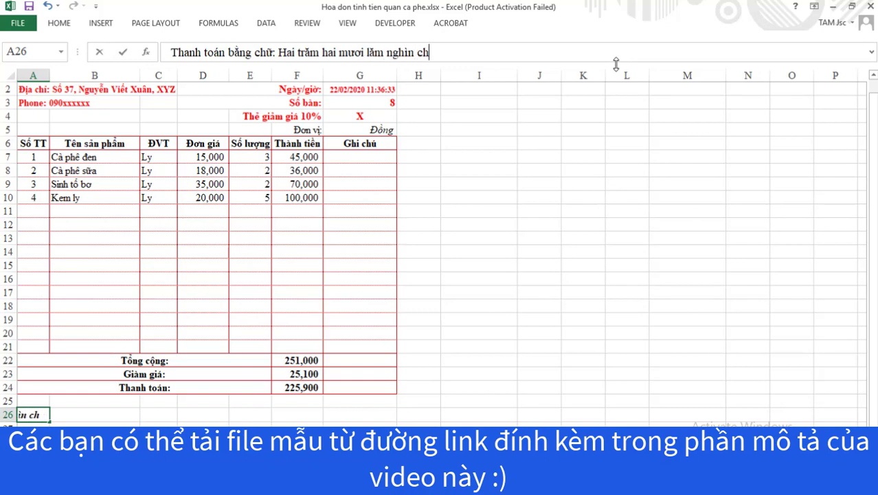
{"action": "type", "text": "ín trăm đồng./"}
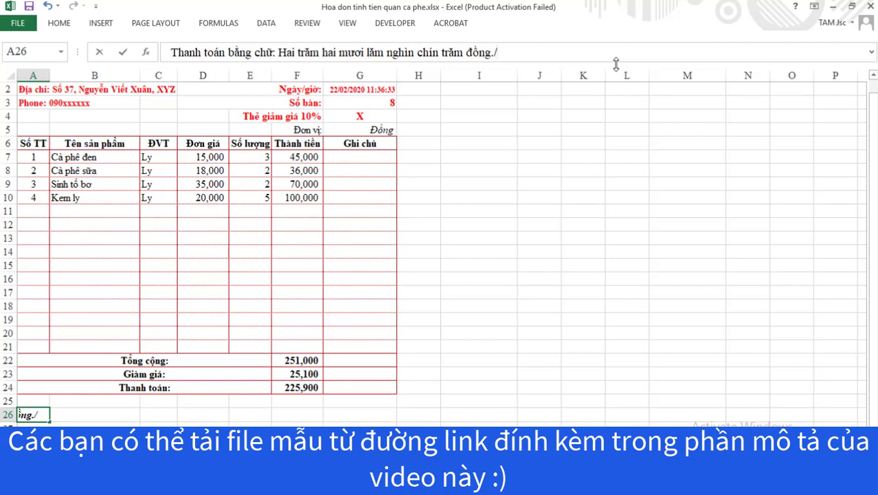
{"action": "key", "text": "Return"}
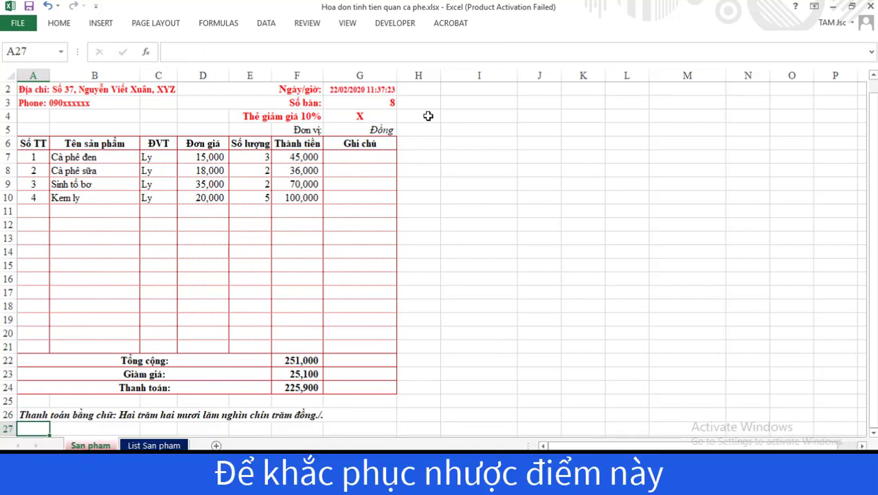
Step: Set the G4 discount option to KHÔNG
{"action": "left_click", "coordinate": [350, 118]}
{"action": "left_click", "coordinate": [403, 117]}
{"action": "left_click", "coordinate": [386, 133]}
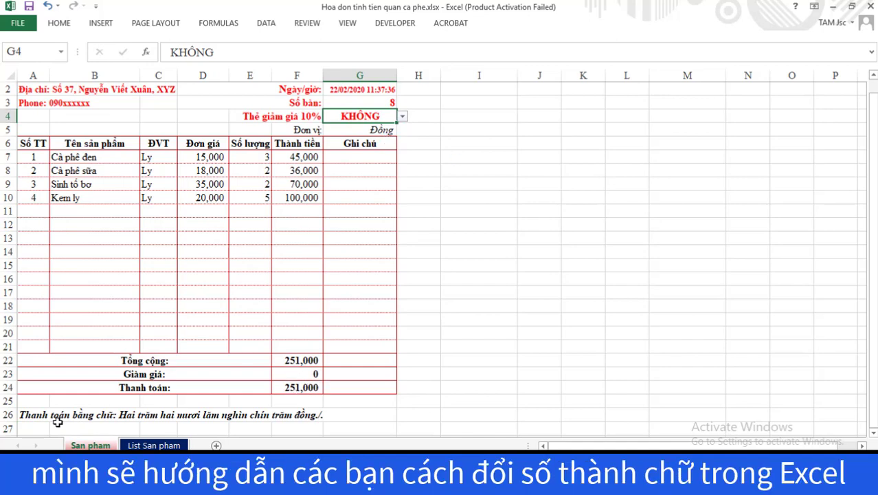
Step: Change the A26 amount in words to 'năm mươi mốt nghin' for 251,000
{"action": "left_click", "coordinate": [33, 415]}
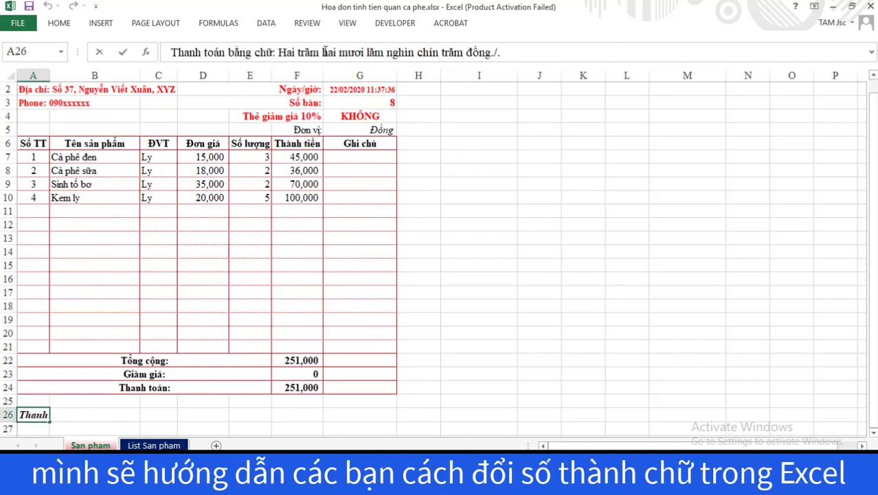
{"action": "left_click_drag", "start_coordinate": [322, 52], "coordinate": [464, 52]}
{"action": "type", "text": "n"}
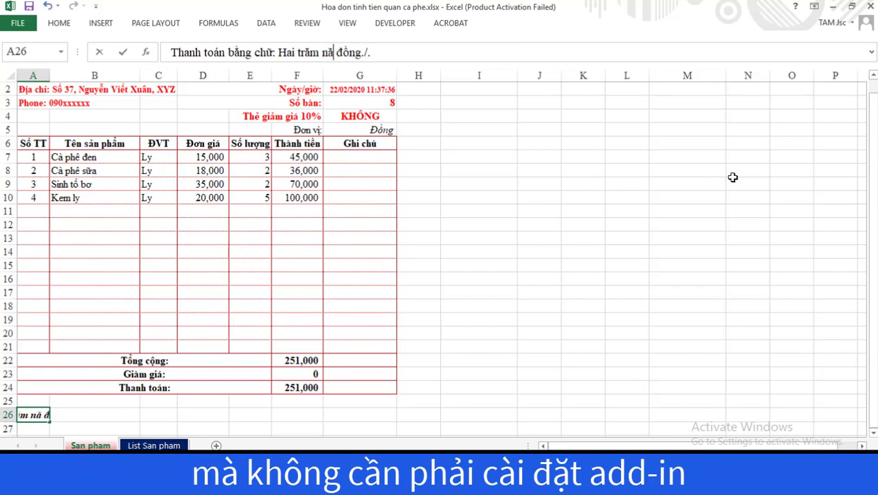
{"action": "type", "text": "ăm mươi mốt"}
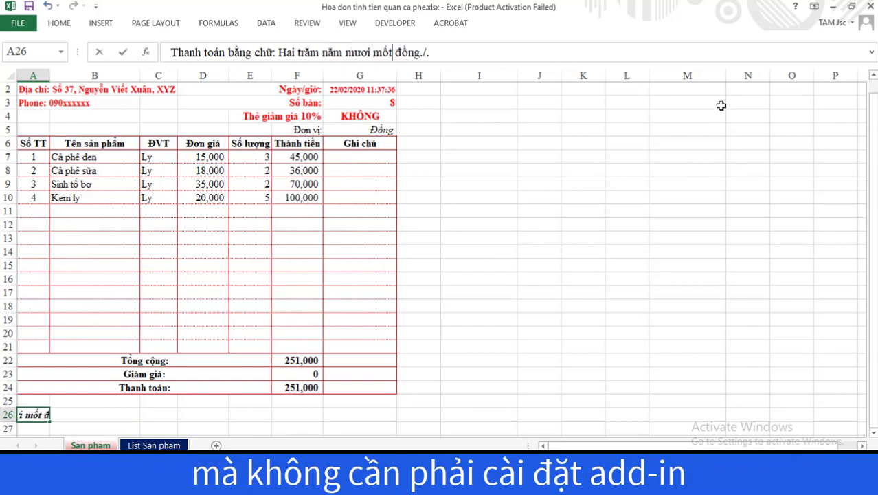
{"action": "type", "text": " nghin"}
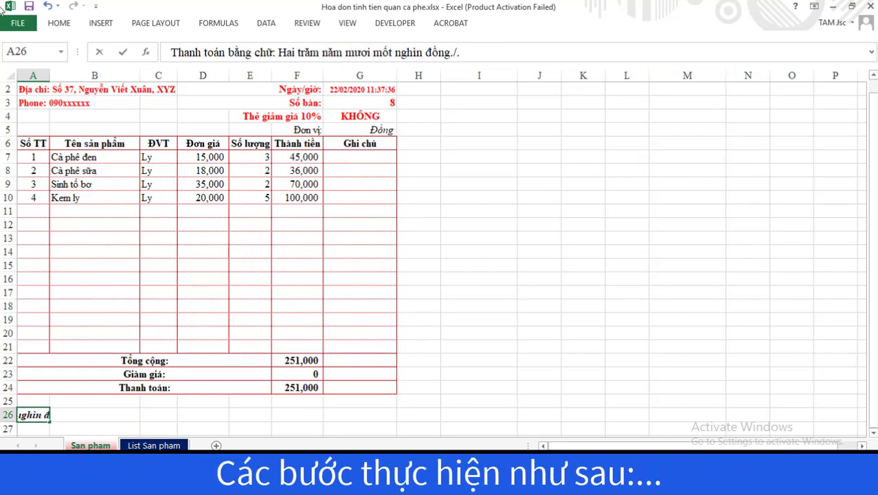
{"action": "left_click", "coordinate": [474, 190]}
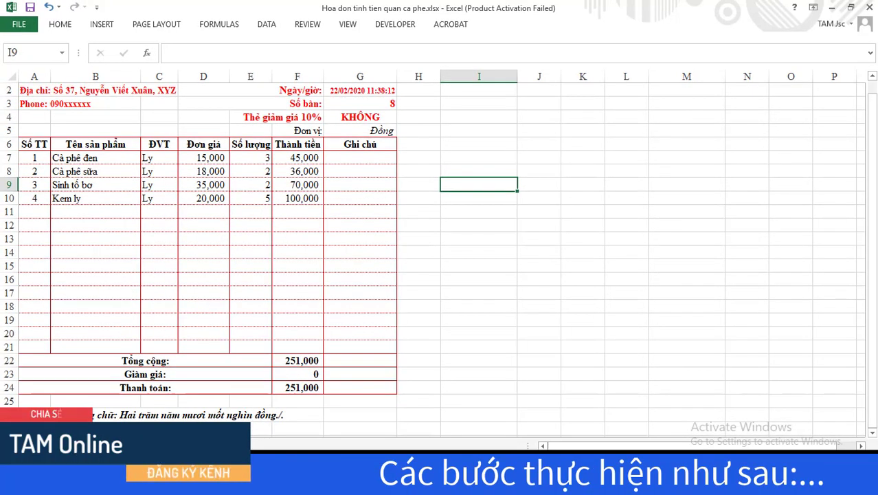
Step: Add a new worksheet and name it SO-CHU
{"action": "left_click", "coordinate": [259, 446]}
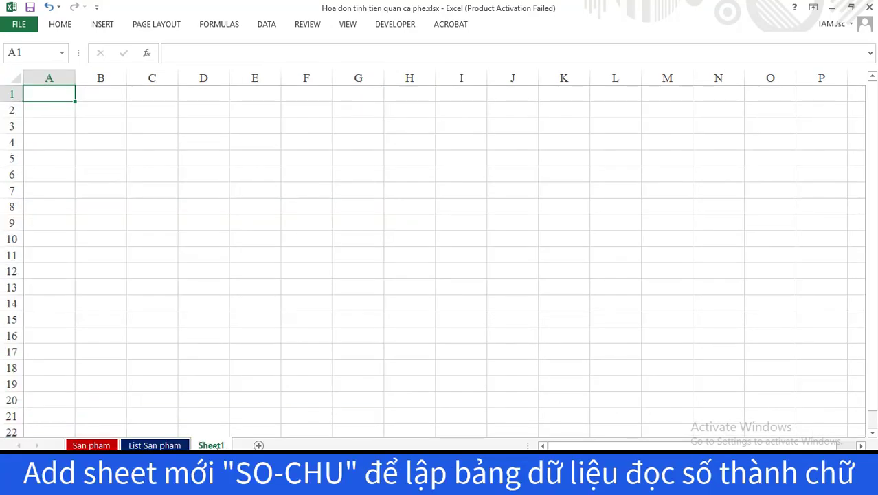
{"action": "double_click", "coordinate": [213, 446]}
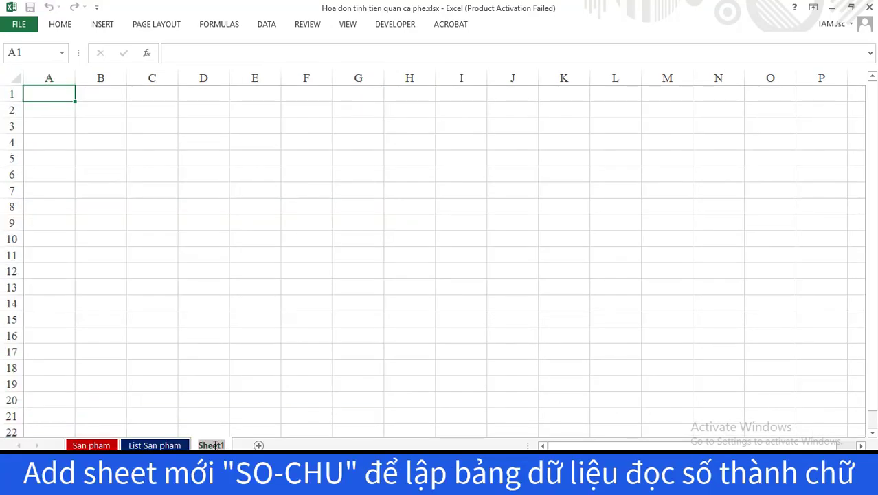
{"action": "type", "text": "SO-CHU"}
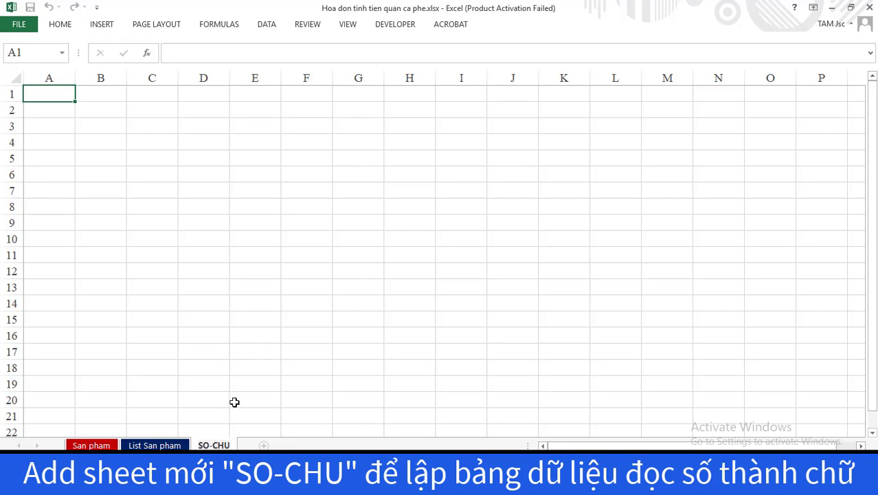
{"action": "left_click", "coordinate": [251, 395]}
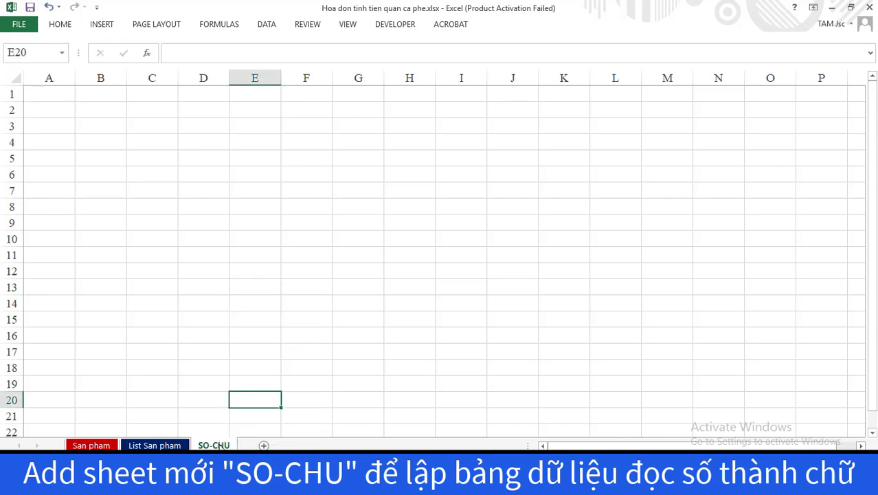
Step: Color the SO-CHU sheet tab purple and keep SO-CHU as the active sheet
{"action": "right_click", "coordinate": [220, 445]}
{"action": "mouse_move", "coordinate": [279, 387]}
{"action": "left_click", "coordinate": [417, 429]}
{"action": "left_click", "coordinate": [90, 445]}
{"action": "left_click", "coordinate": [214, 446]}
{"action": "left_click", "coordinate": [62, 95]}
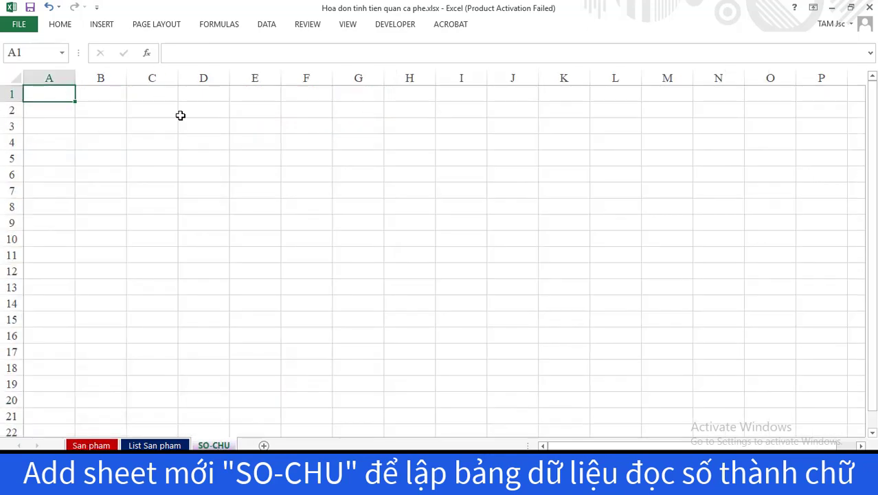
Step: Begin typing the 'BẢNG DU…' title into cell A1 of SO-CHU
{"action": "type", "text": "BẢNG DU"}
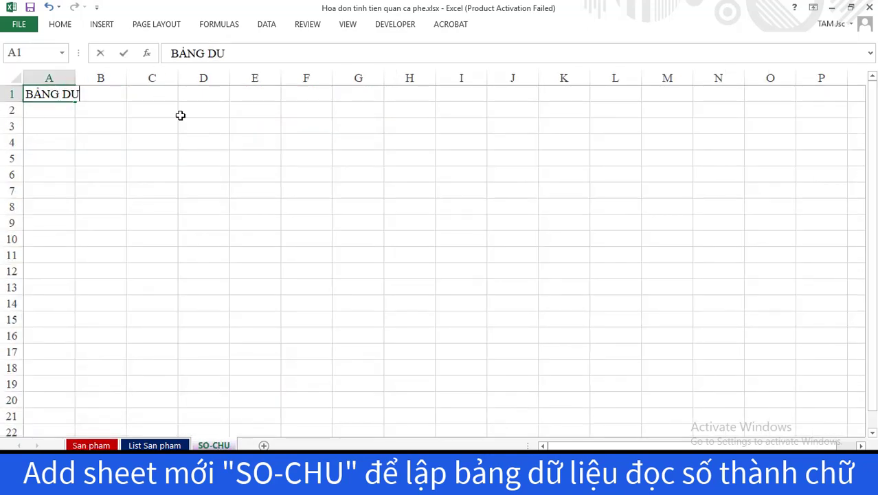
{"action": "type", "text": "Ữ LIE"}
{"action": "type", "text": "ỆU ĐÔI"}
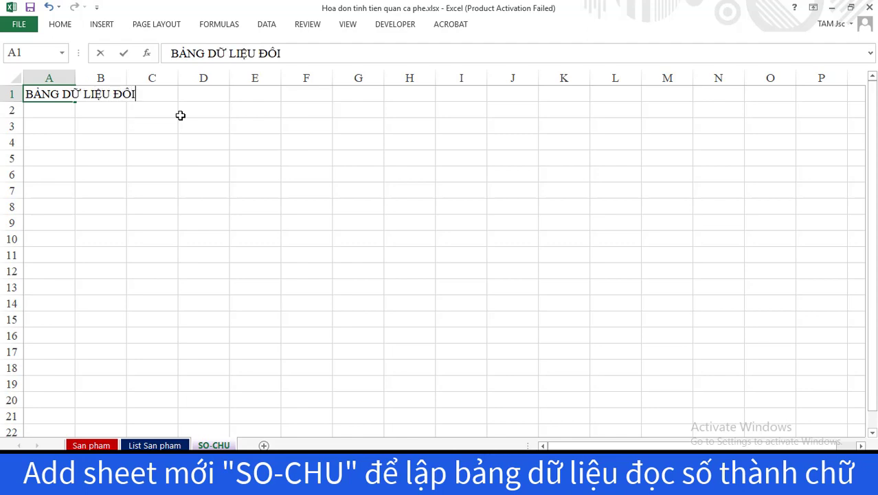
{"action": "type", "text": "SÔ"}
{"action": "type", "text": "THÀNH"}
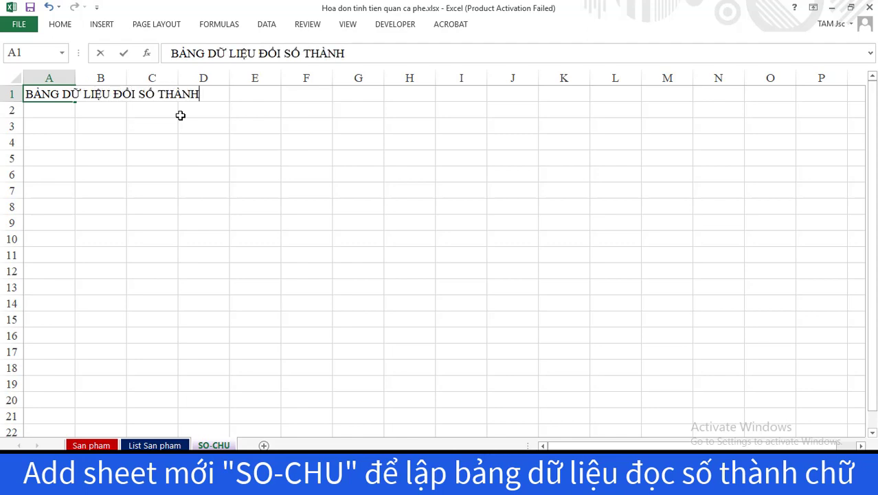
{"action": "type", "text": "CHỮ"}
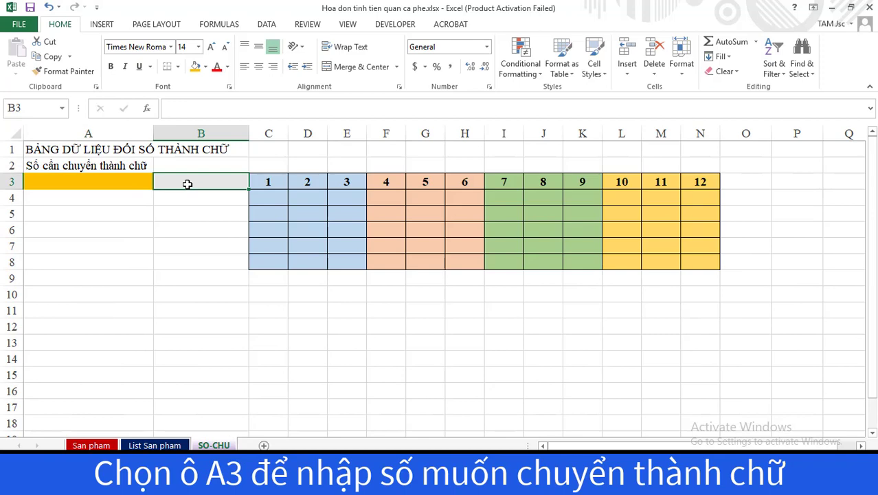
{"action": "type", "text": "="}
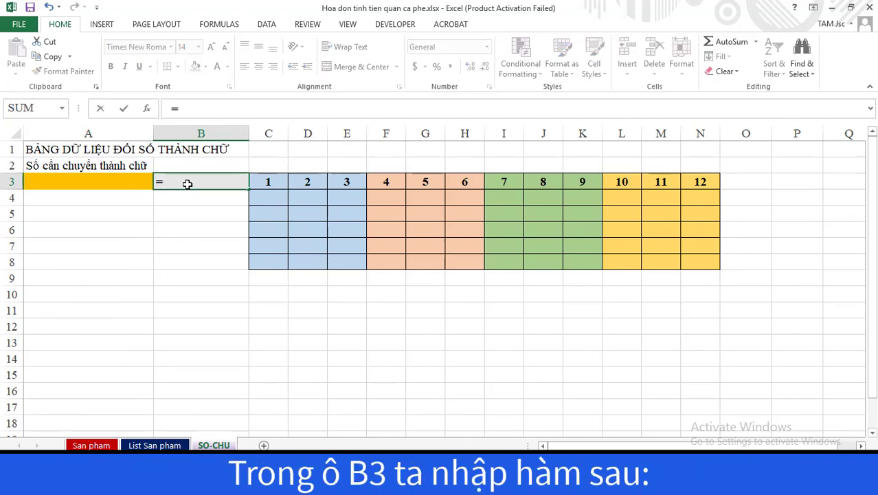
{"action": "type", "text": "Ri"}
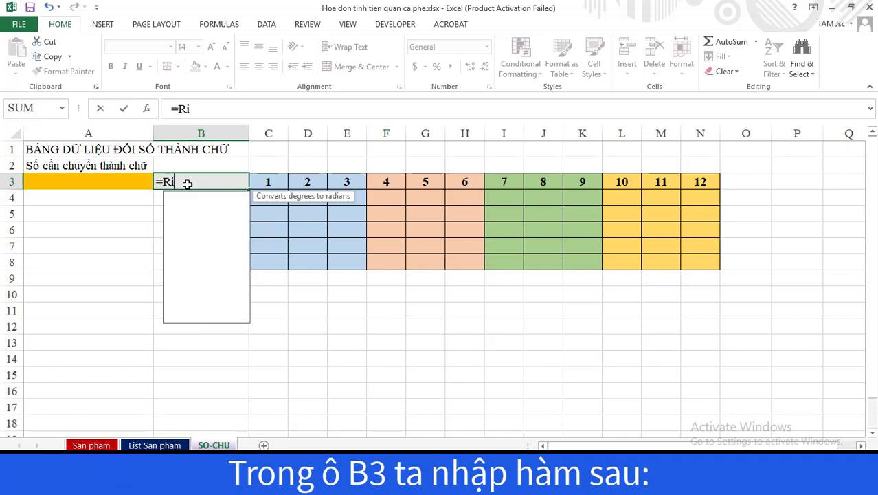
{"action": "type", "text": "g"}
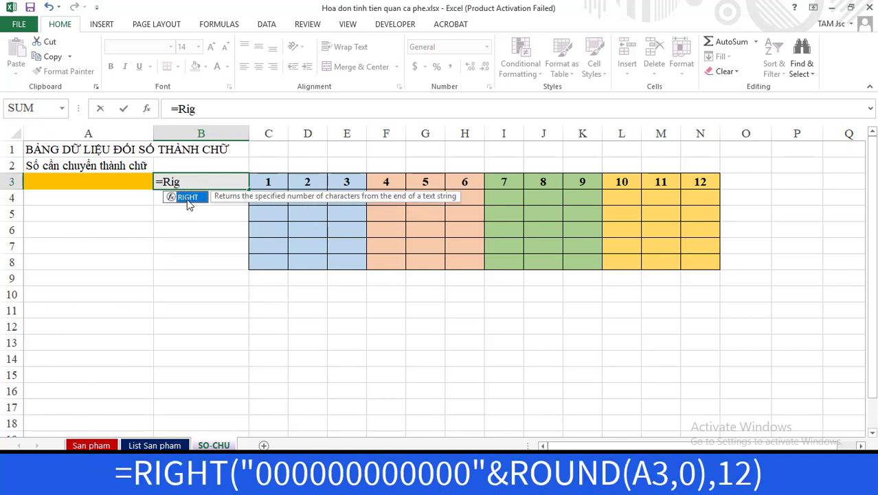
{"action": "double_click", "coordinate": [188, 199]}
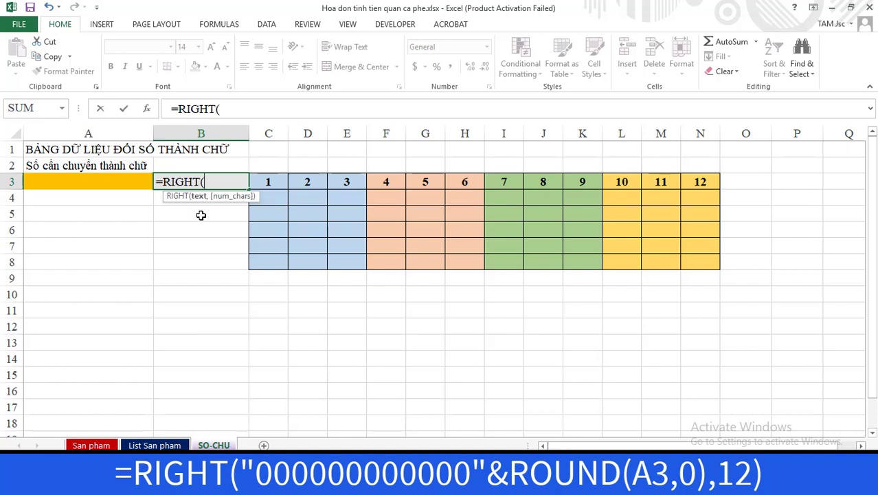
{"action": "type", "text": "000"}
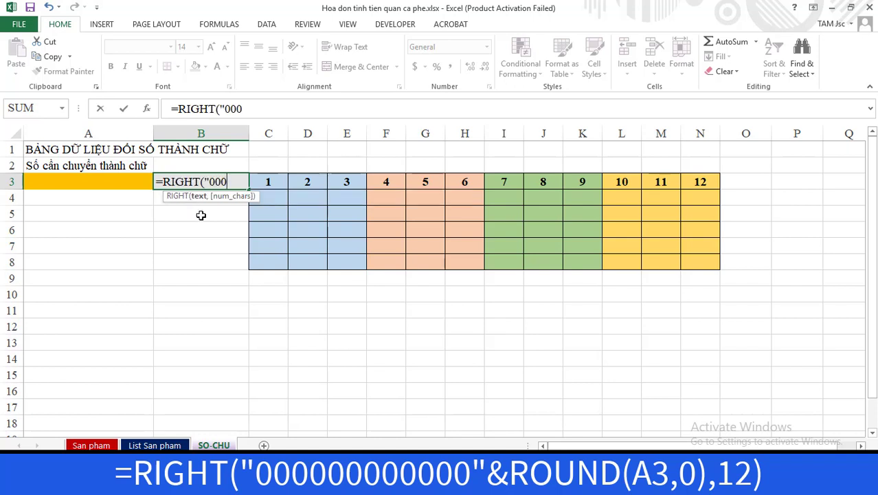
{"action": "type", "text": "000000000\""}
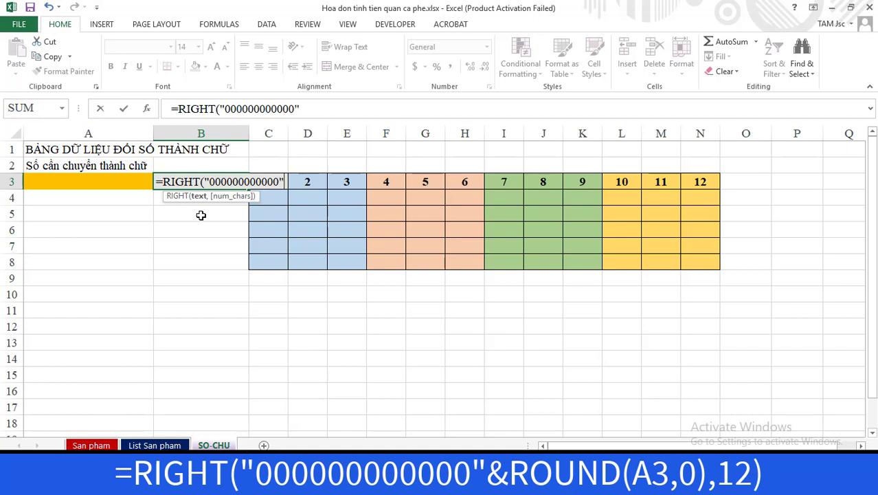
{"action": "type", "text": "&"}
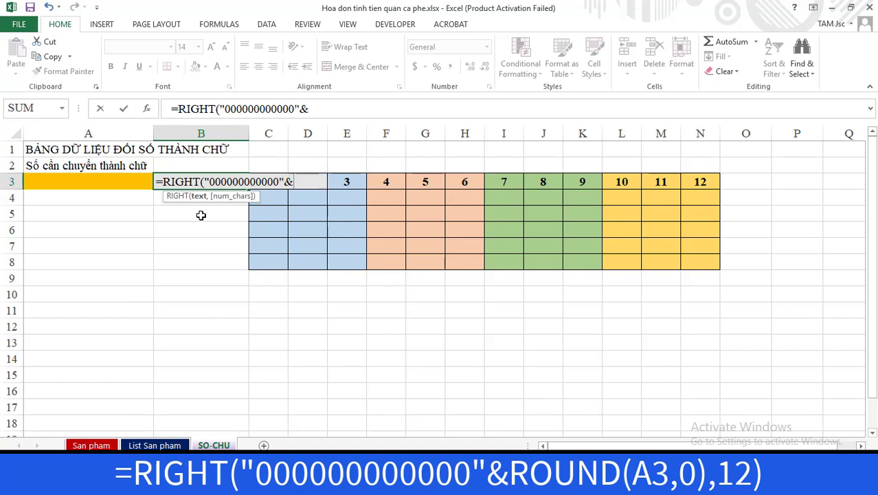
{"action": "type", "text": "R"}
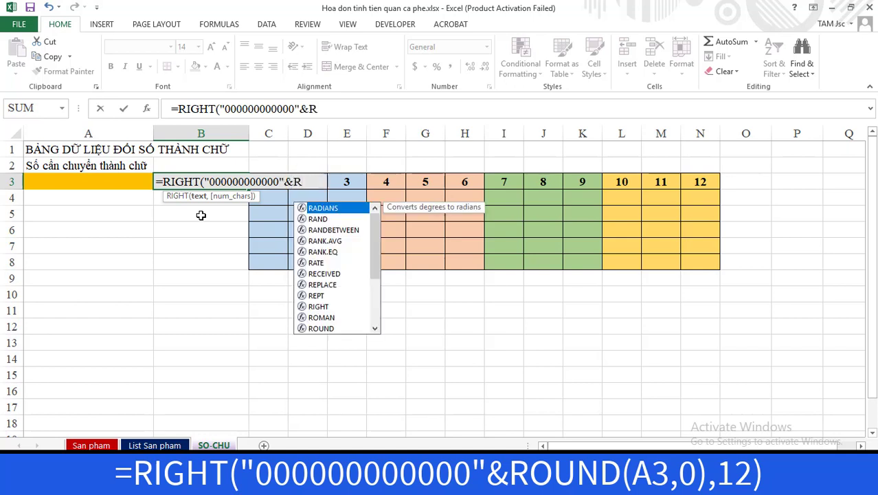
{"action": "type", "text": "OUN"}
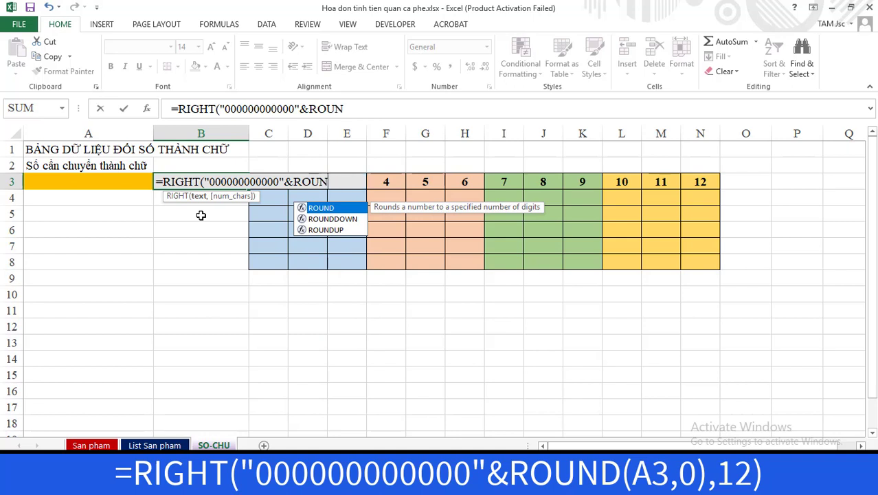
{"action": "type", "text": "D("}
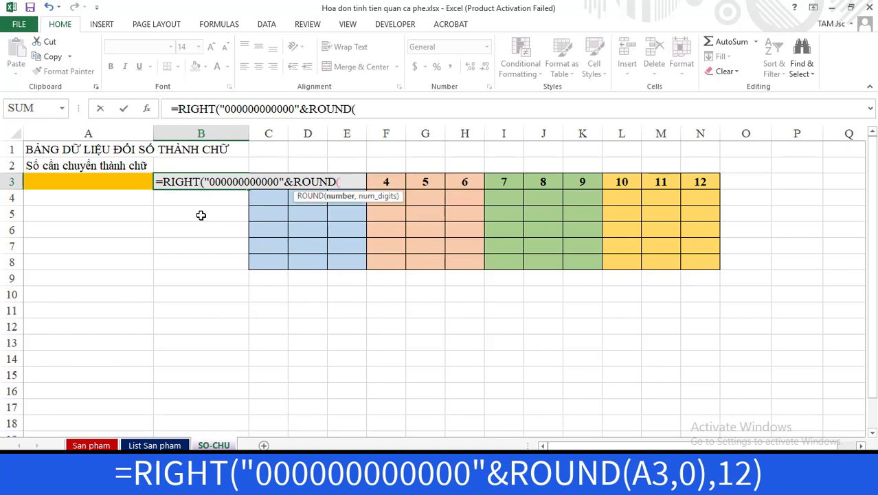
{"action": "left_click", "coordinate": [68, 184]}
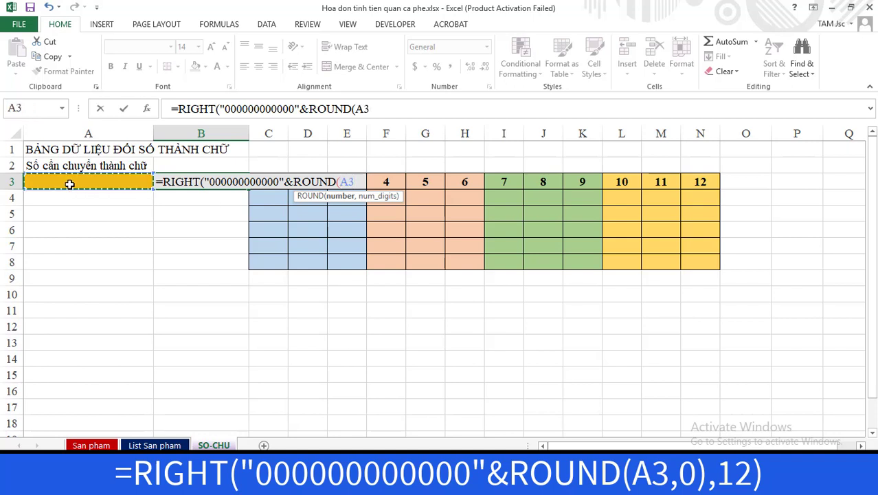
{"action": "type", "text": ","}
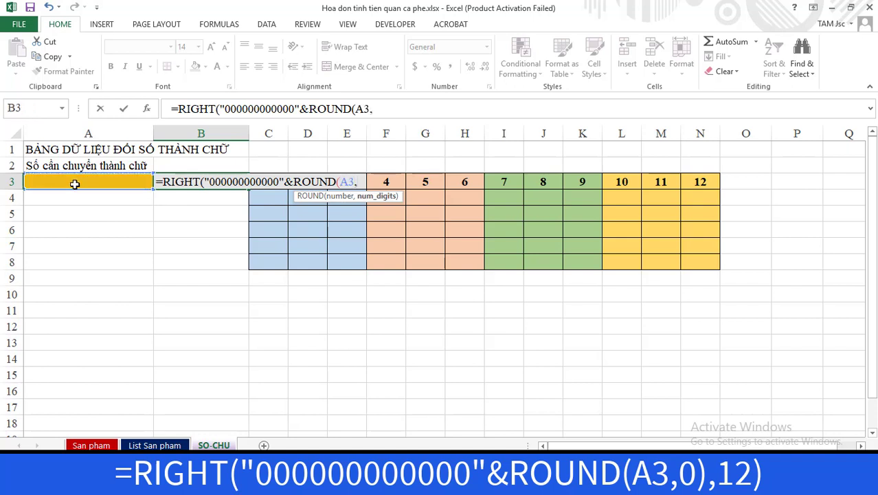
{"action": "type", "text": "0)"}
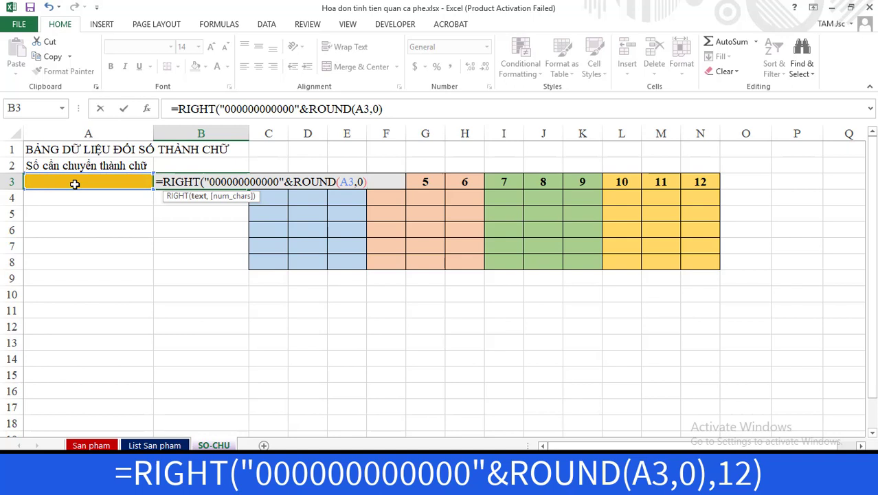
{"action": "type", "text": ",12)"}
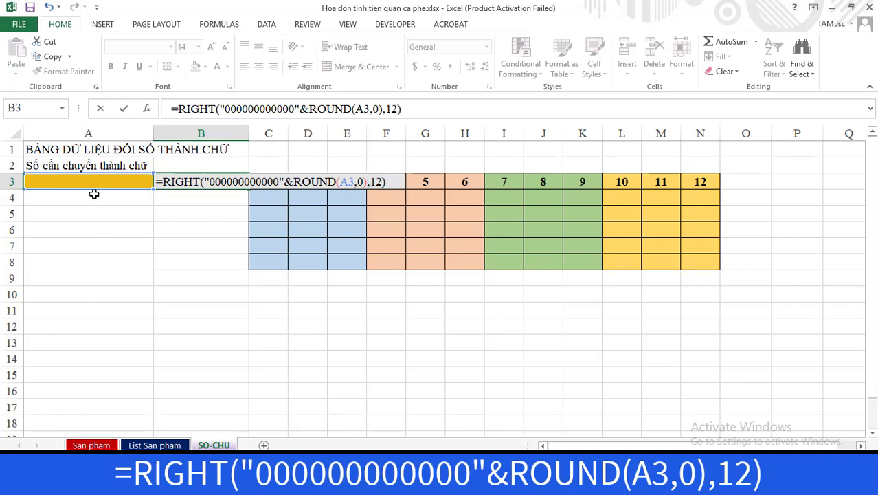
{"action": "key", "text": "Return"}
{"action": "left_click", "coordinate": [85, 181]}
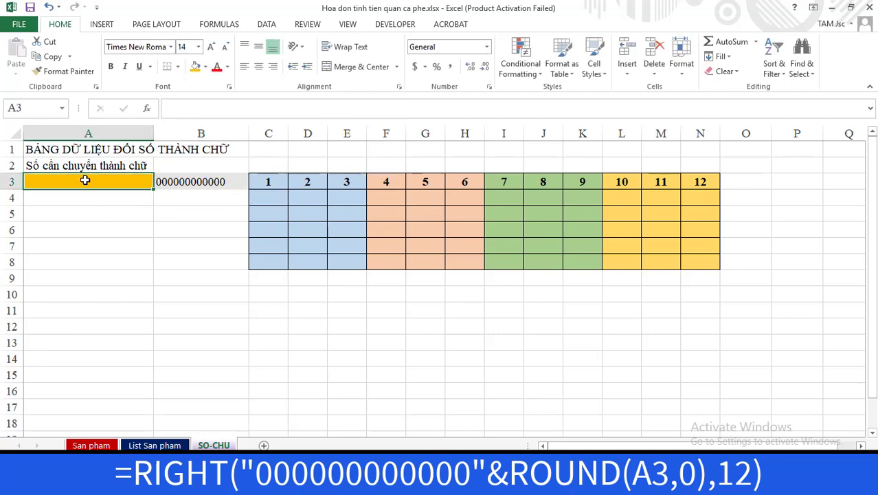
{"action": "type", "text": "123456789"}
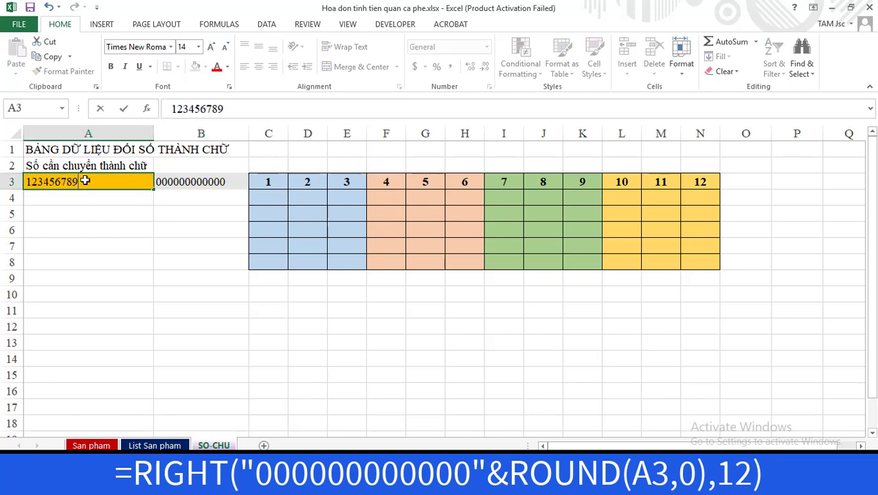
{"action": "key", "text": "Return"}
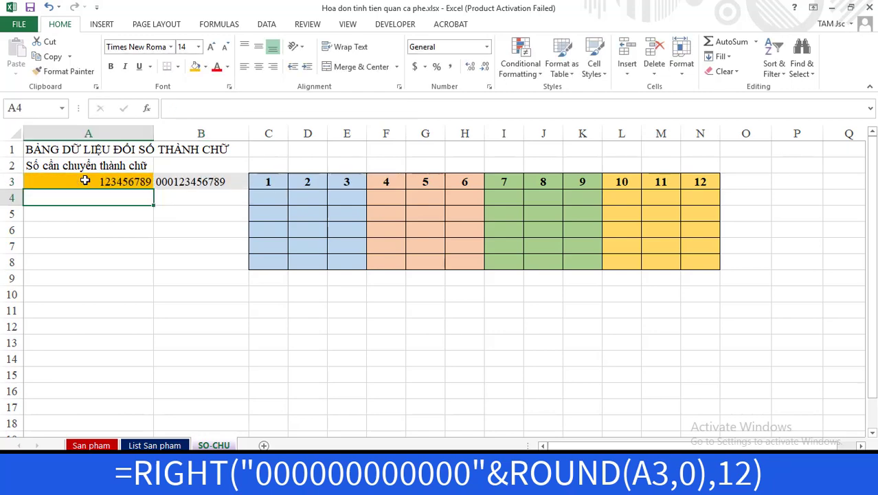
{"action": "key", "text": "Up"}
{"action": "left_click", "coordinate": [231, 108]}
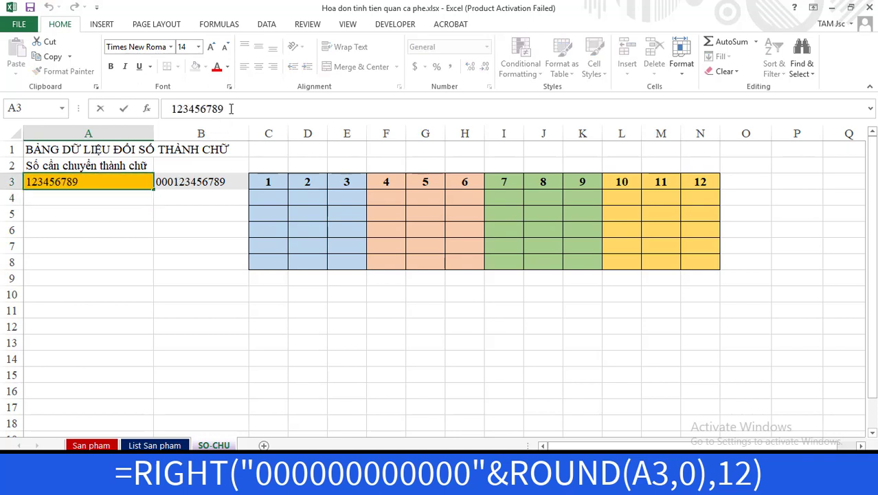
{"action": "type", "text": "789"}
{"action": "key", "text": "Return"}
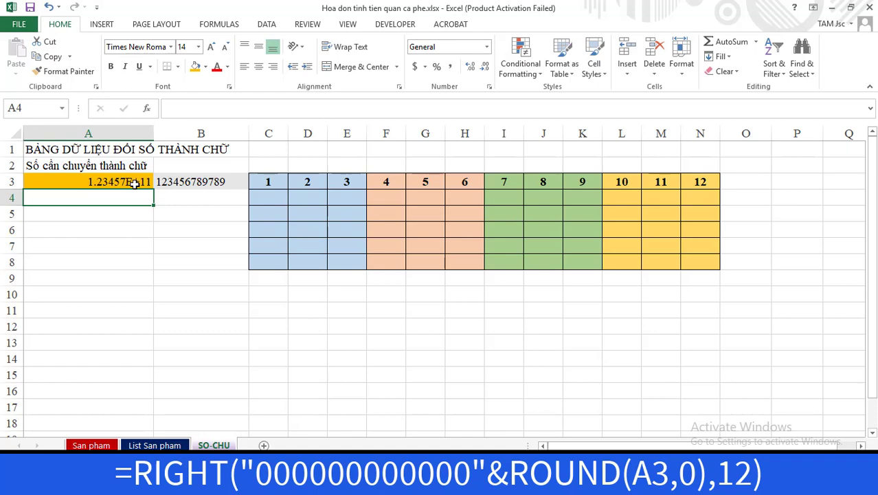
Step: Format A3 as Number with 0 decimals and a thousands separator
{"action": "right_click", "coordinate": [136, 184]}
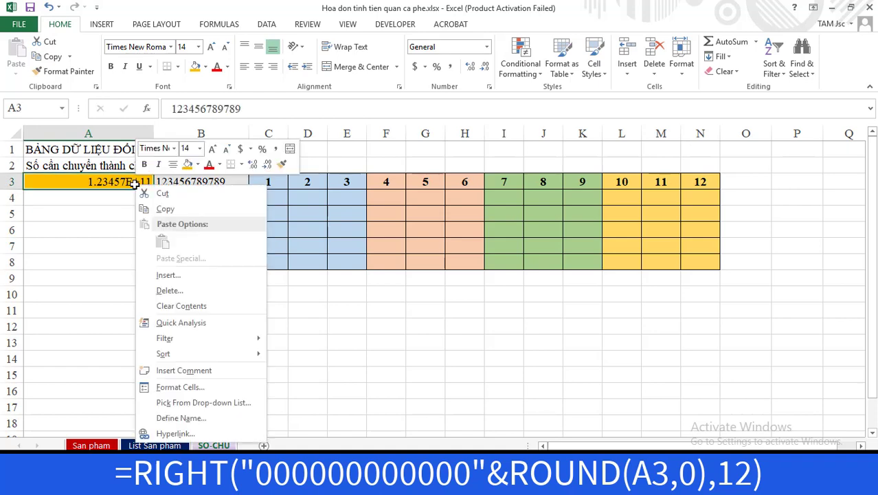
{"action": "left_click", "coordinate": [175, 386]}
{"action": "left_click", "coordinate": [28, 200]}
{"action": "left_click", "coordinate": [29, 237]}
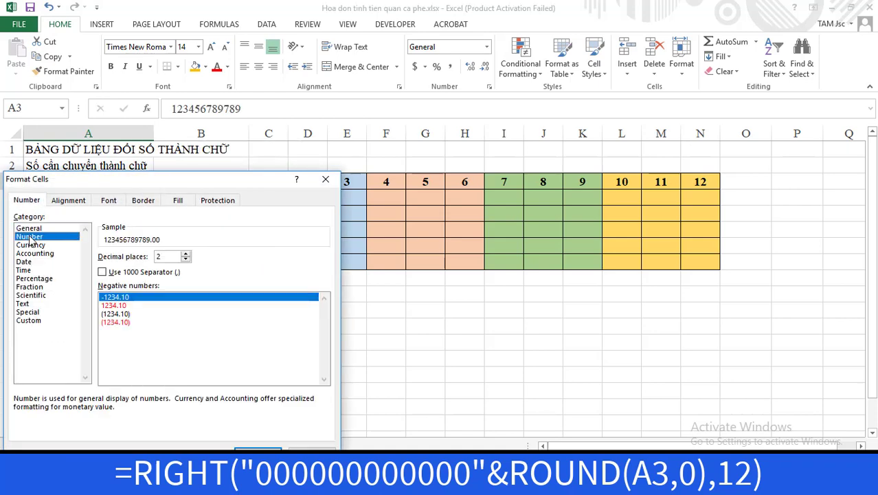
{"action": "left_click", "coordinate": [103, 271]}
{"action": "left_click", "coordinate": [185, 259]}
{"action": "left_click", "coordinate": [186, 259]}
{"action": "key", "text": "Return"}
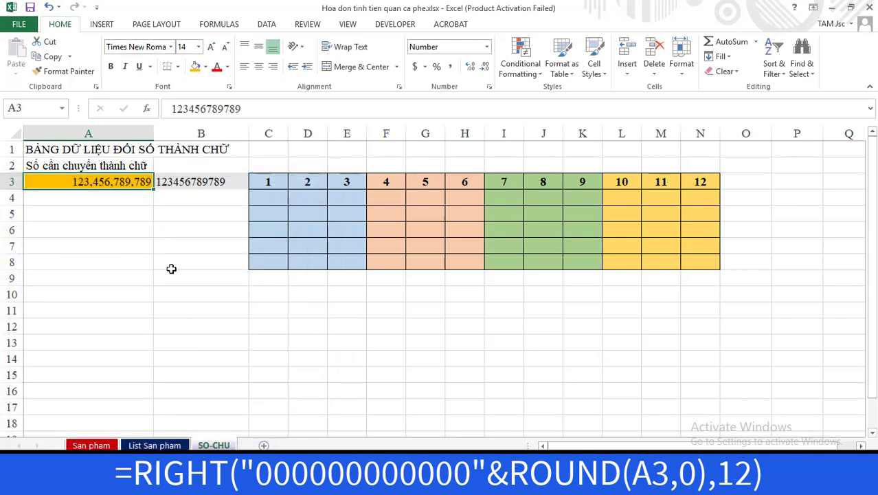
Step: Enter =VALUE(MID(B3,C3,1)) in C4 so it shows the first digit, 1
{"action": "left_click", "coordinate": [253, 201]}
{"action": "type", "text": "="}
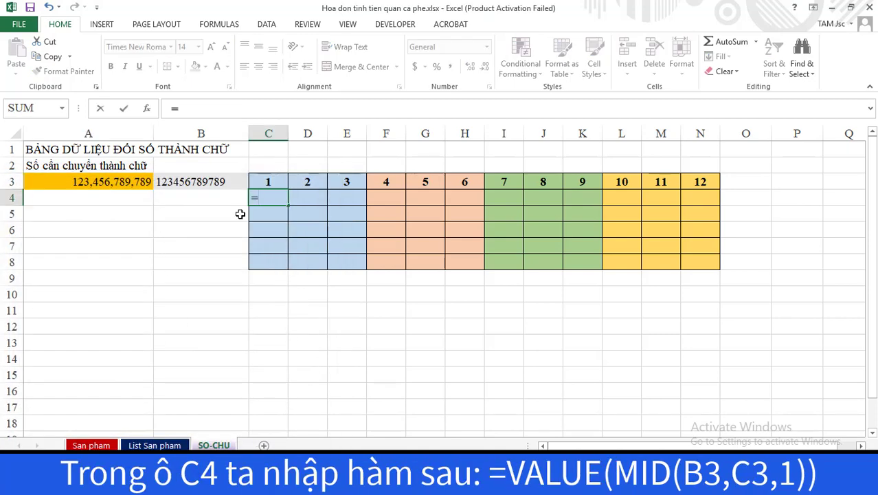
{"action": "type", "text": "VALUE"}
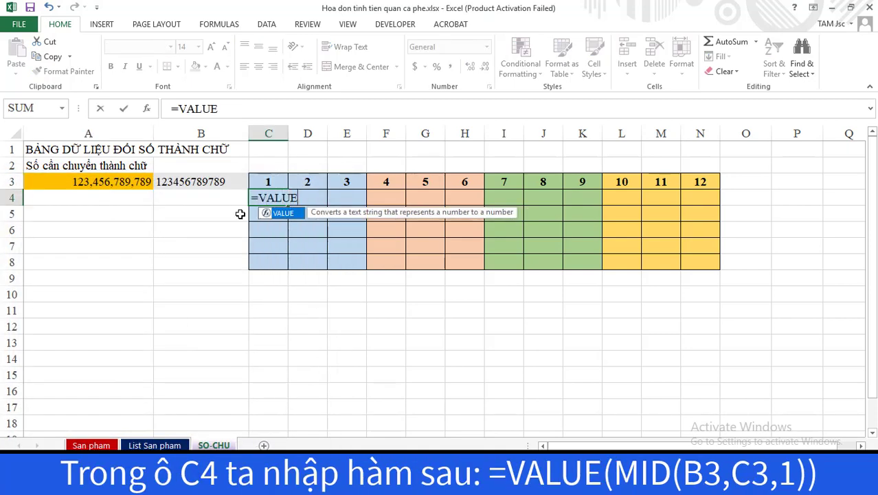
{"action": "type", "text": "("}
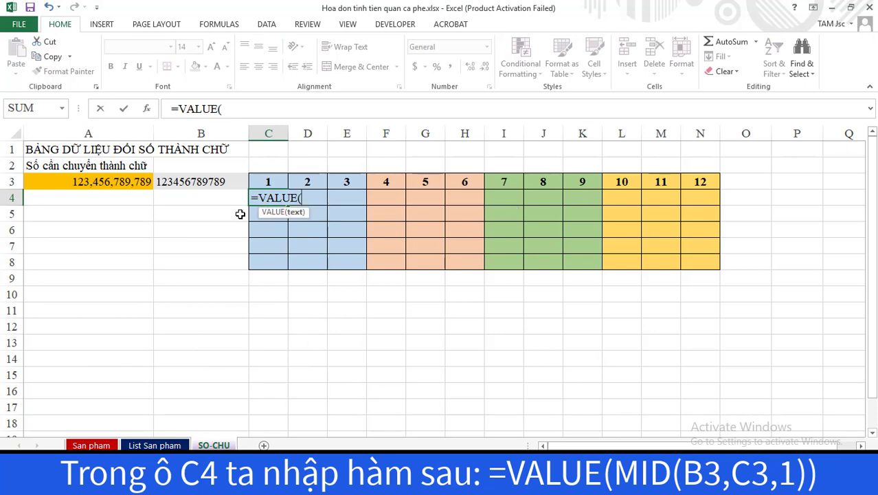
{"action": "type", "text": "M"}
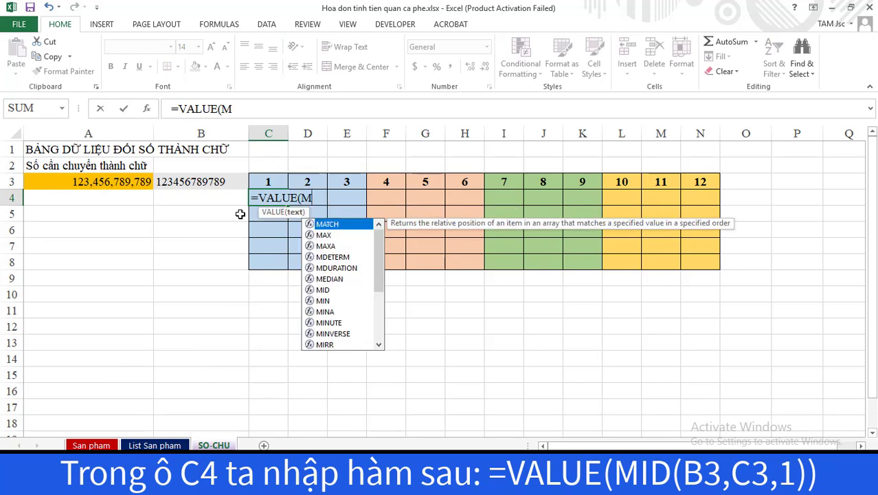
{"action": "type", "text": "ID("}
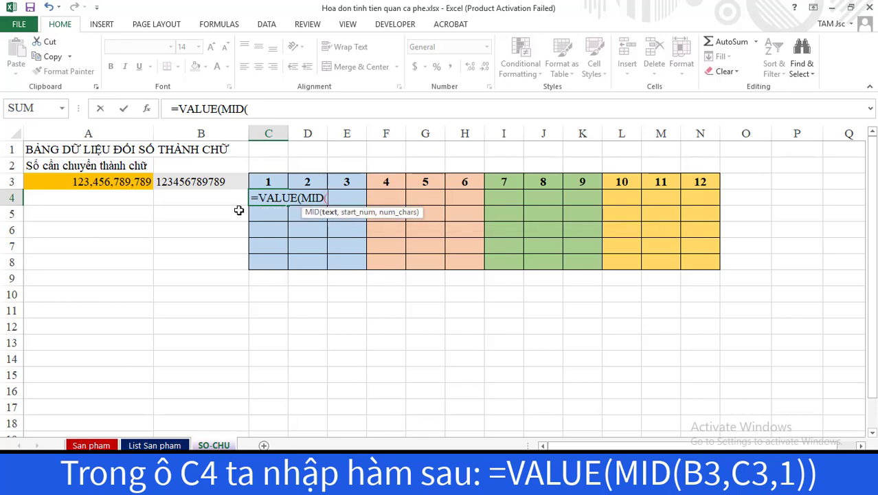
{"action": "left_click", "coordinate": [196, 182]}
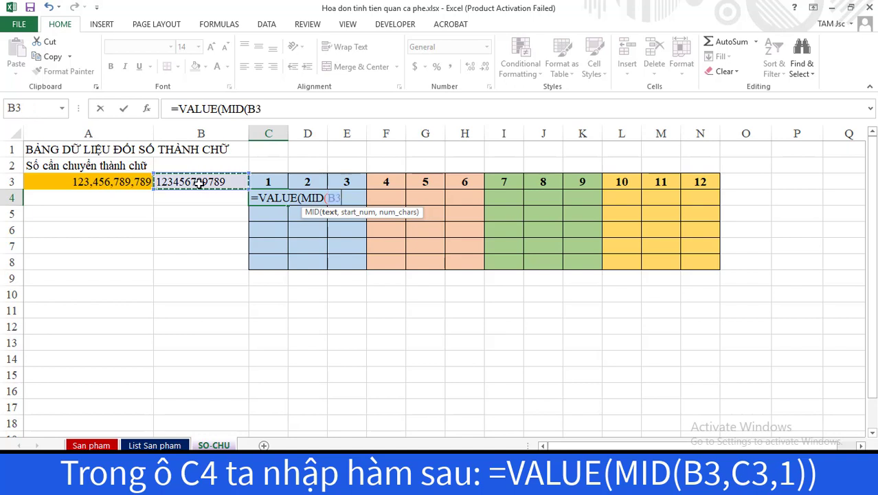
{"action": "type", "text": ","}
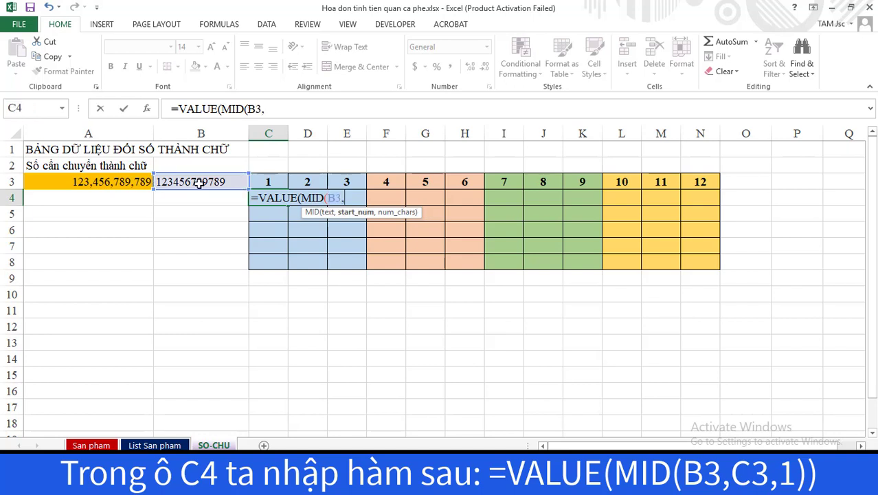
{"action": "left_click", "coordinate": [279, 182]}
{"action": "type", "text": ","}
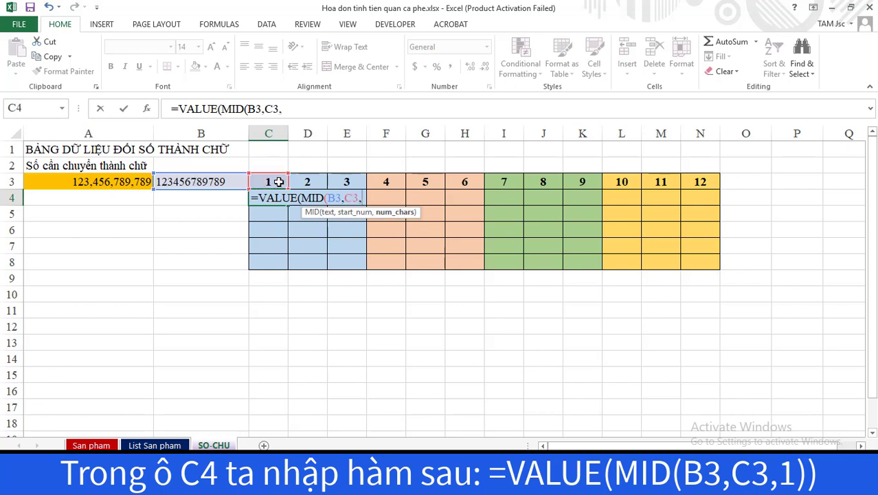
{"action": "type", "text": "1"}
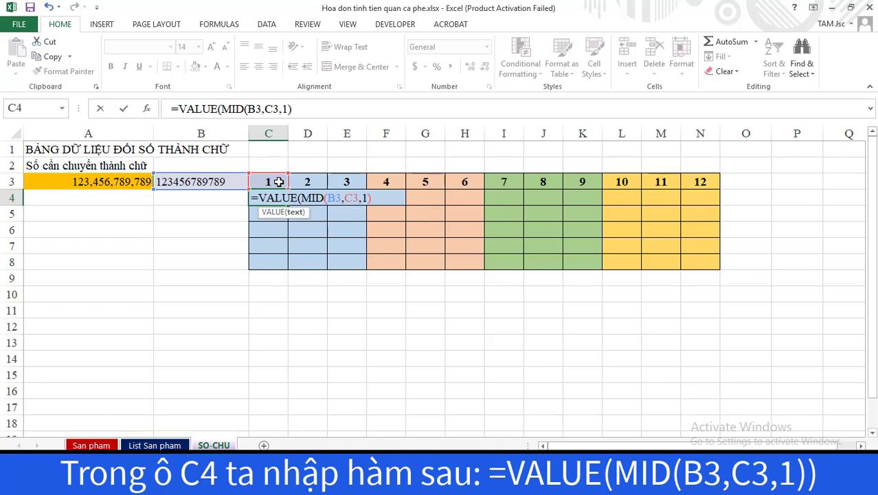
{"action": "key", "text": "Return"}
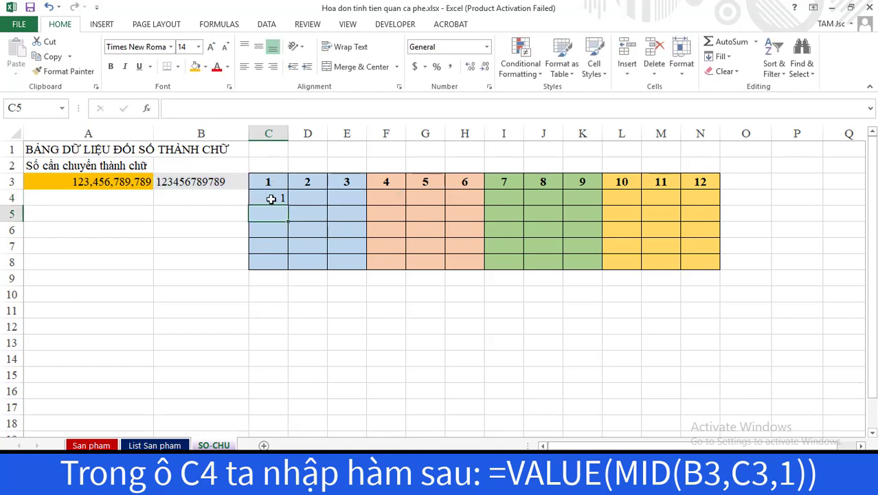
Step: Copy C4's formula into D4 and point it at D3 to show 2
{"action": "left_click", "coordinate": [277, 199]}
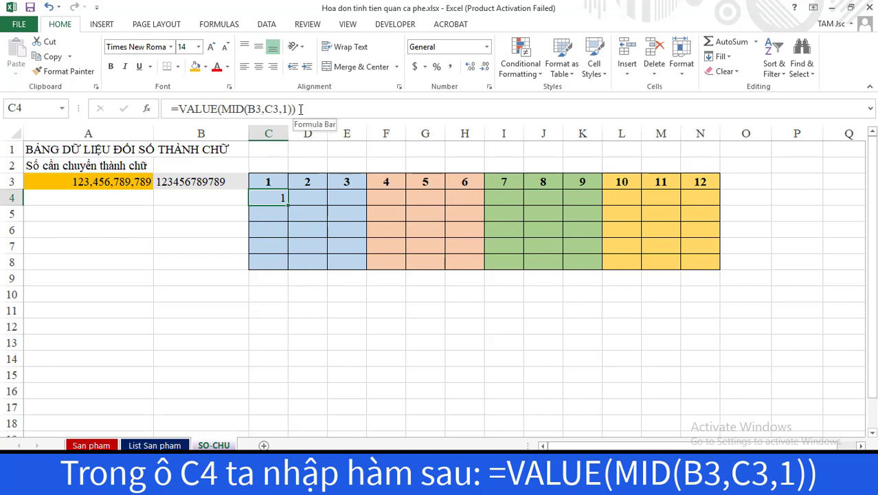
{"action": "double_click", "coordinate": [273, 200]}
{"action": "key", "text": "ctrl+c"}
{"action": "left_click", "coordinate": [308, 197]}
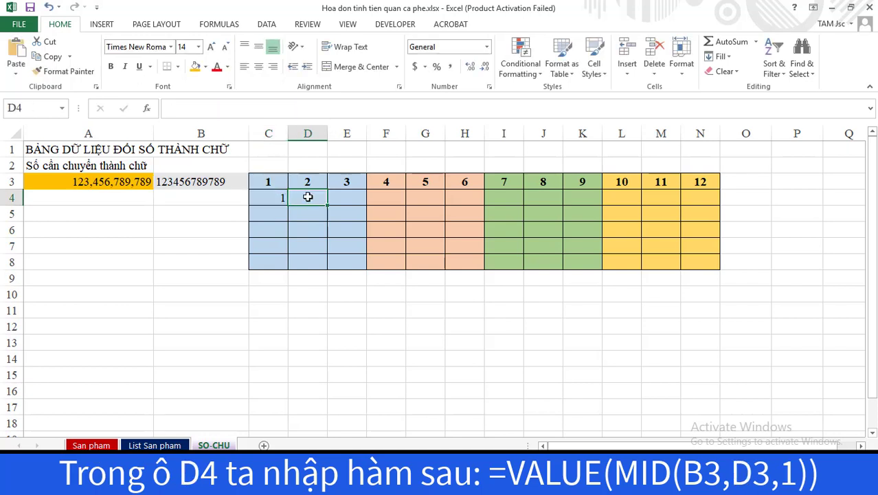
{"action": "key", "text": "ctrl+v"}
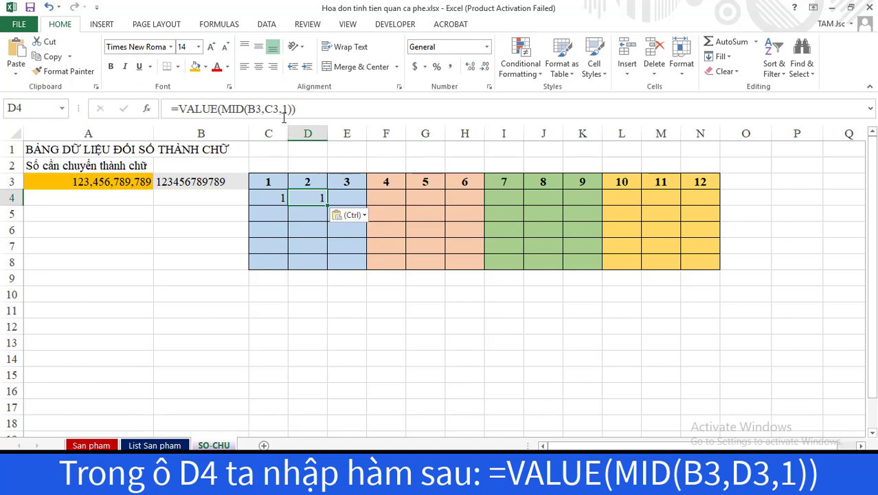
{"action": "left_click_drag", "start_coordinate": [265, 108], "coordinate": [272, 108]}
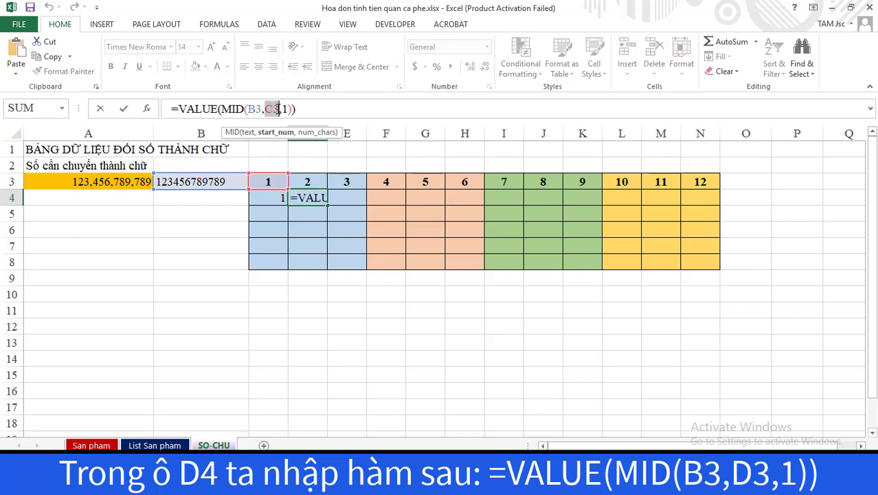
{"action": "left_click", "coordinate": [308, 182]}
{"action": "key", "text": "Return"}
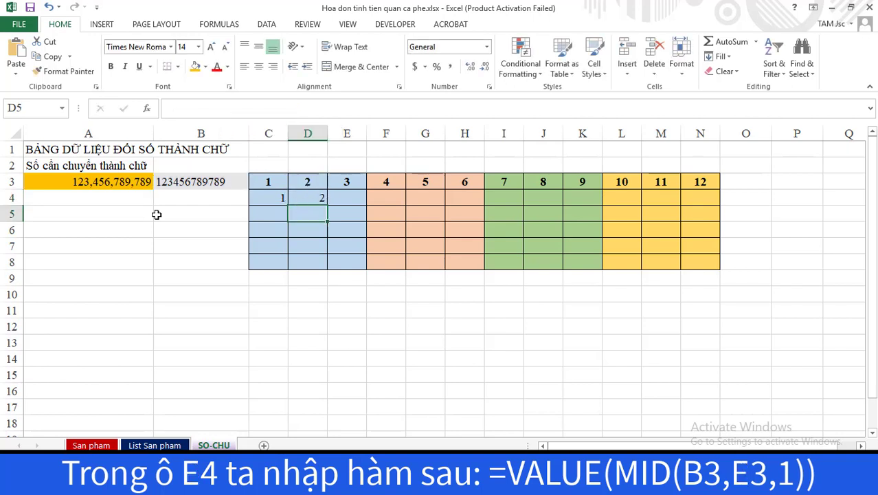
Step: Paste the formula into E4 referencing E3 to show 3, then paste it into F4
{"action": "left_click", "coordinate": [346, 197]}
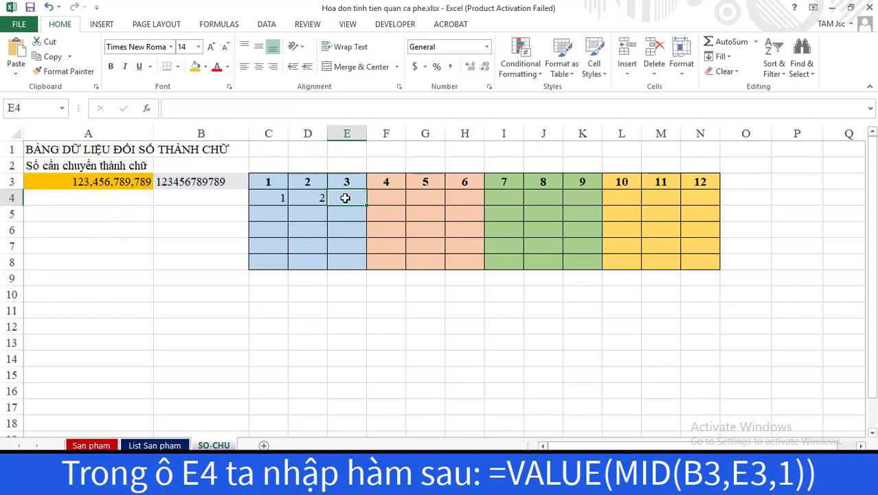
{"action": "key", "text": "ctrl+v"}
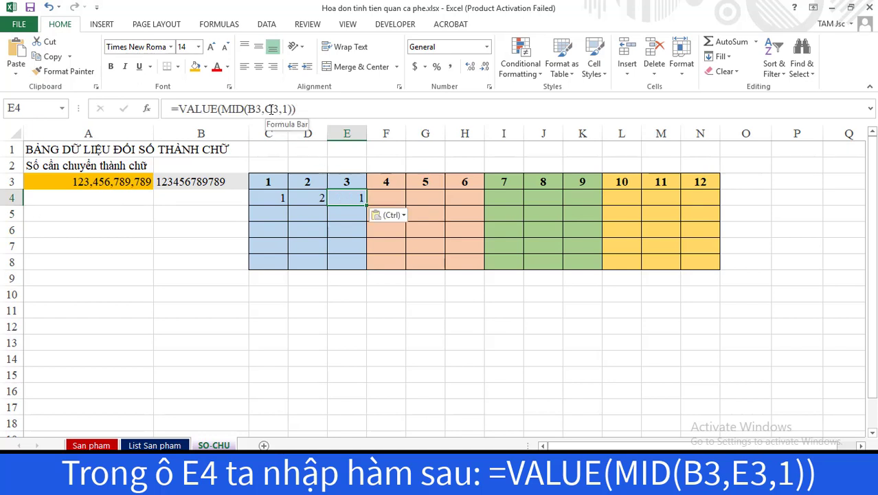
{"action": "left_click_drag", "start_coordinate": [265, 109], "coordinate": [274, 109]}
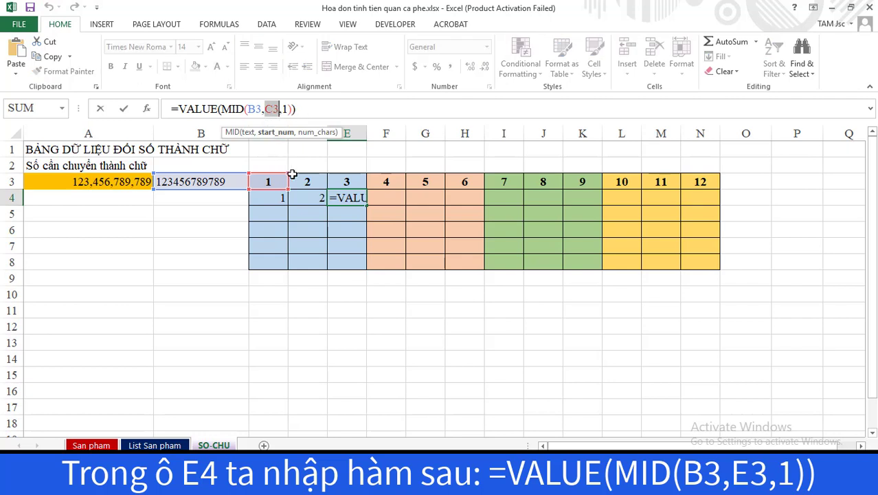
{"action": "left_click", "coordinate": [346, 181]}
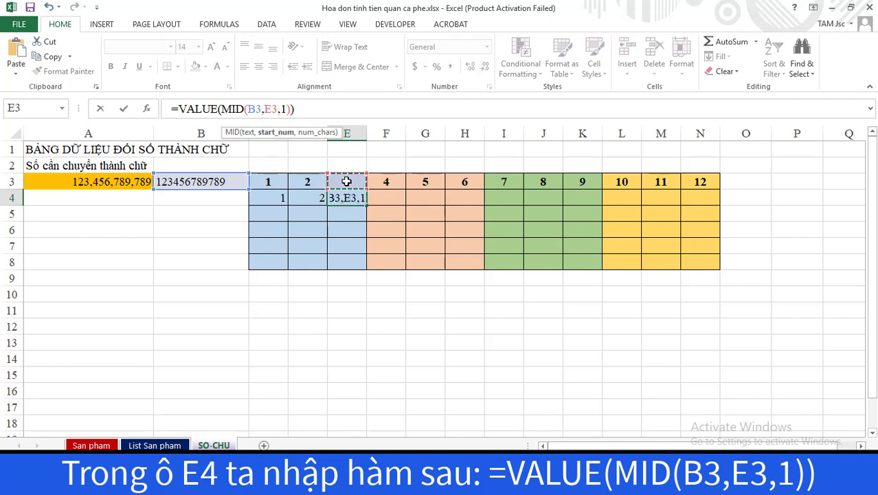
{"action": "key", "text": "Return"}
{"action": "left_click", "coordinate": [375, 199]}
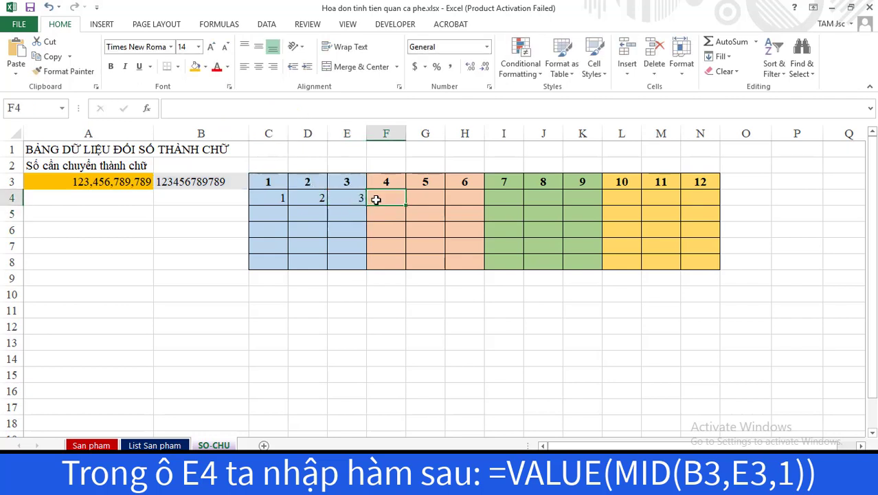
{"action": "key", "text": "ctrl+v"}
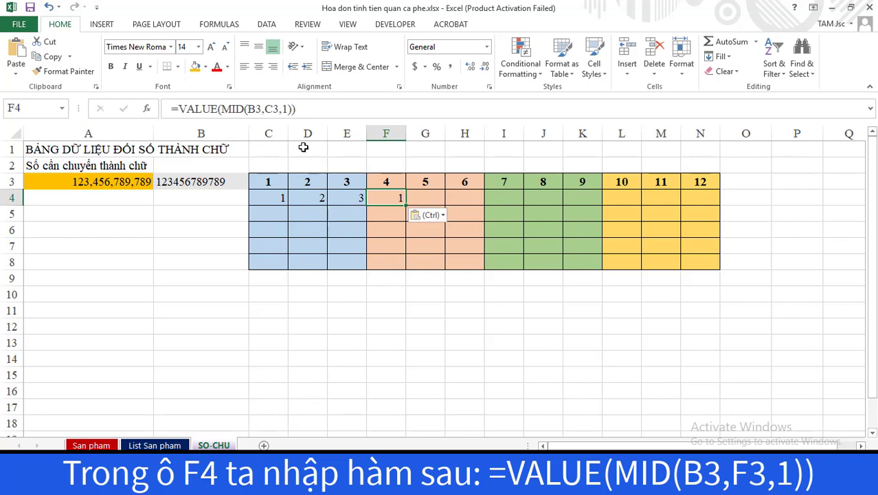
Step: Point the digit formulas in F4 and G4 at F3 and G3 so they show 4 and 5
{"action": "left_click", "coordinate": [265, 109]}
{"action": "left_click_drag", "start_coordinate": [266, 109], "coordinate": [275, 111]}
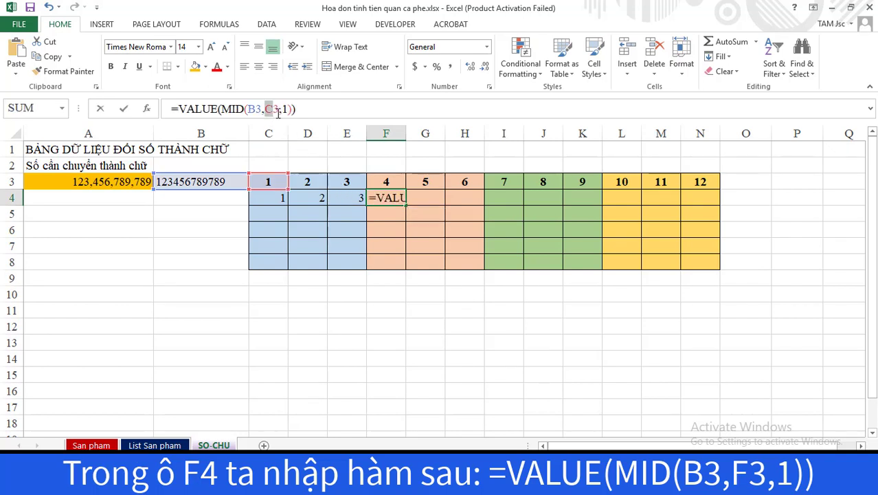
{"action": "left_click", "coordinate": [396, 182]}
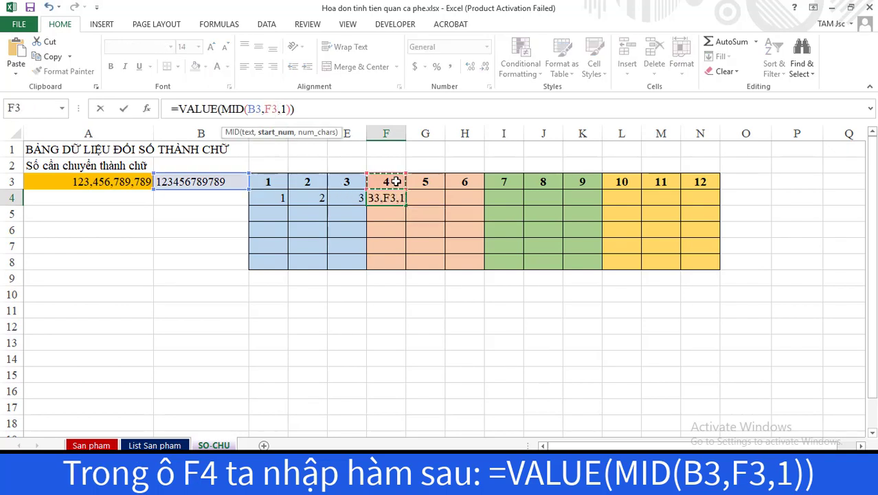
{"action": "key", "text": "Return"}
{"action": "left_click", "coordinate": [421, 198]}
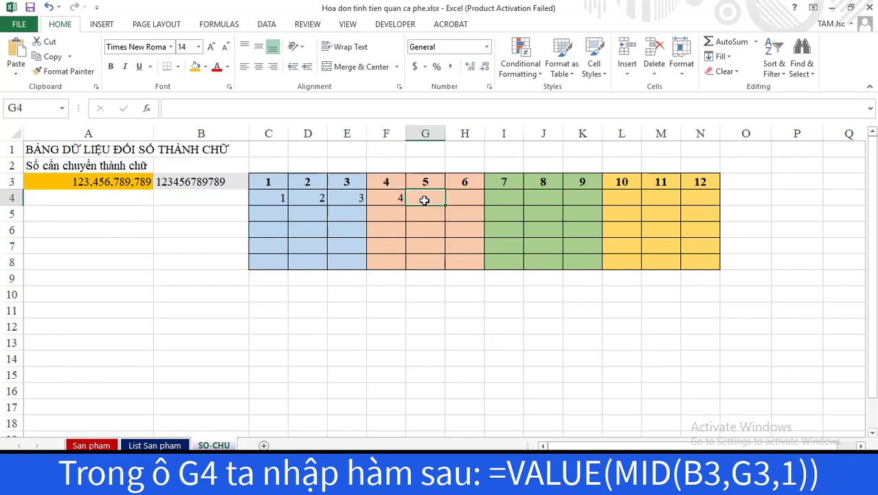
{"action": "key", "text": "ctrl+v"}
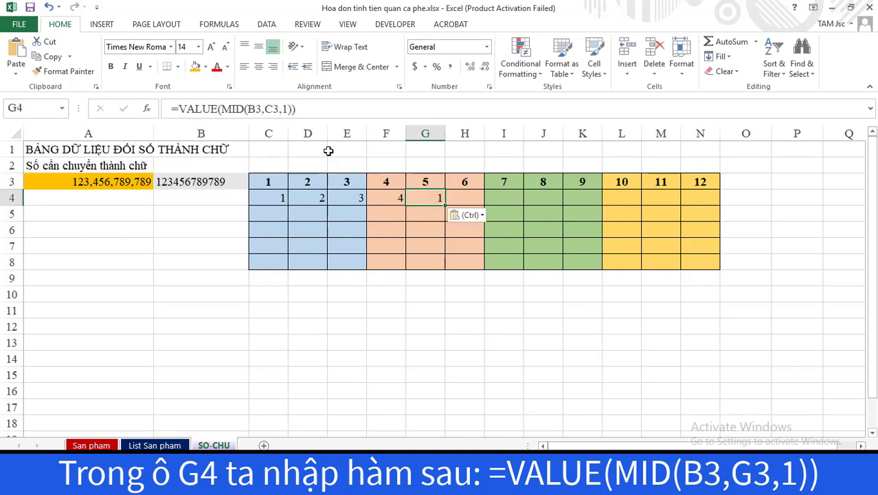
{"action": "left_click", "coordinate": [269, 110]}
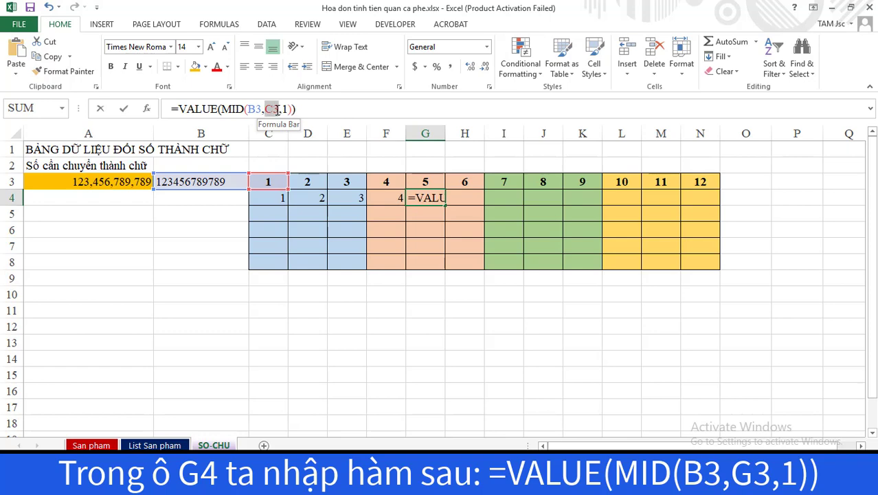
{"action": "left_click", "coordinate": [427, 181]}
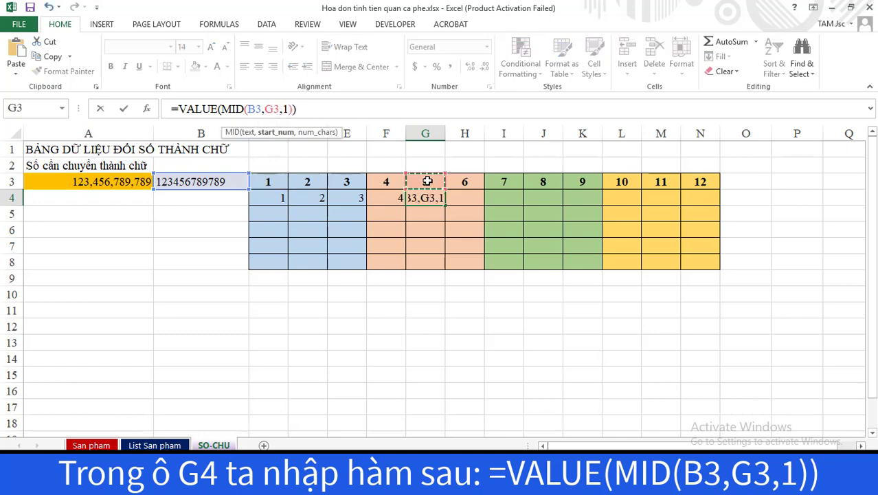
{"action": "key", "text": "Return"}
Step: Paste =VALUE(MID(B3,C3,1)) into H4 and I4, re-pointing the position to H3 and I3
{"action": "left_click", "coordinate": [453, 201]}
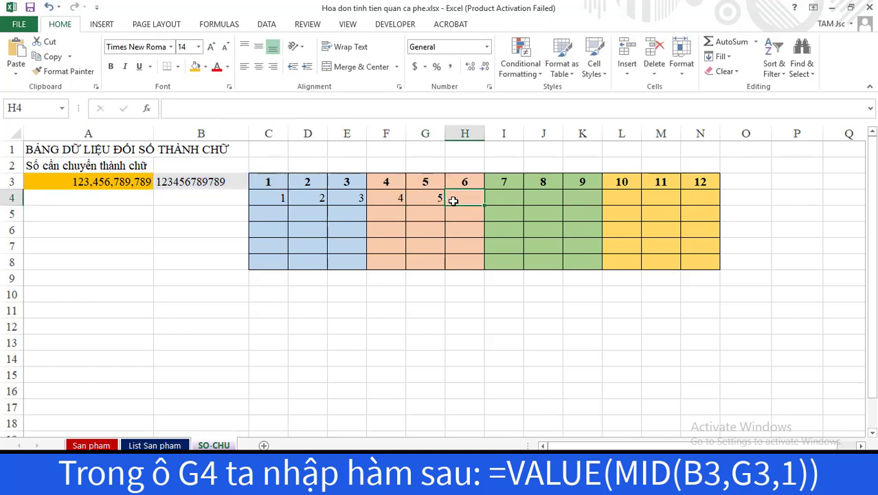
{"action": "key", "text": "ctrl+v"}
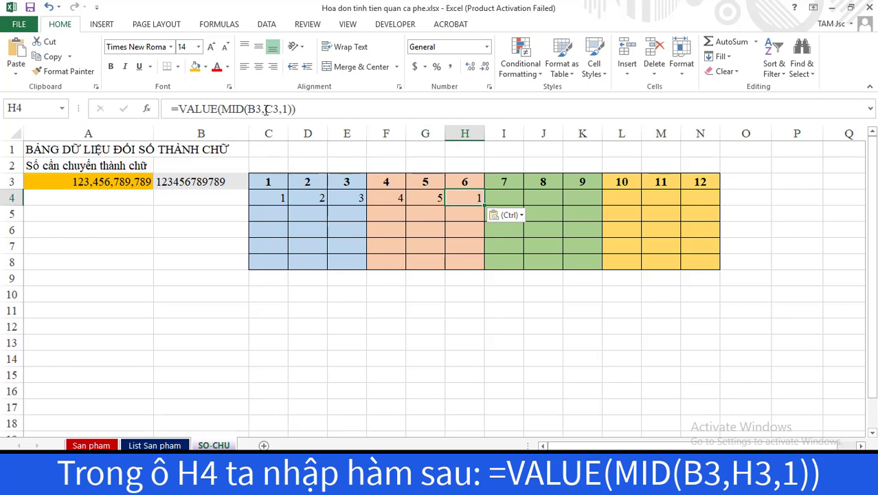
{"action": "double_click", "coordinate": [273, 110]}
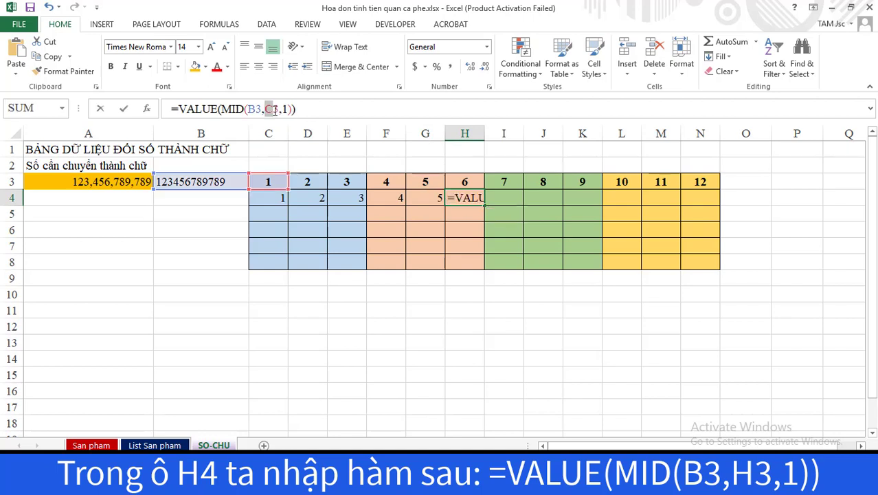
{"action": "left_click", "coordinate": [473, 178]}
{"action": "key", "text": "Return"}
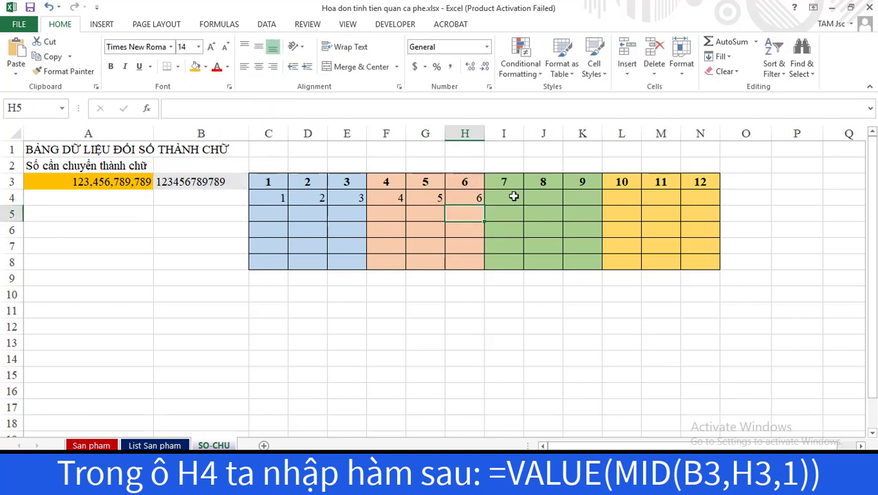
{"action": "left_click", "coordinate": [514, 196]}
{"action": "key", "text": "ctrl+v"}
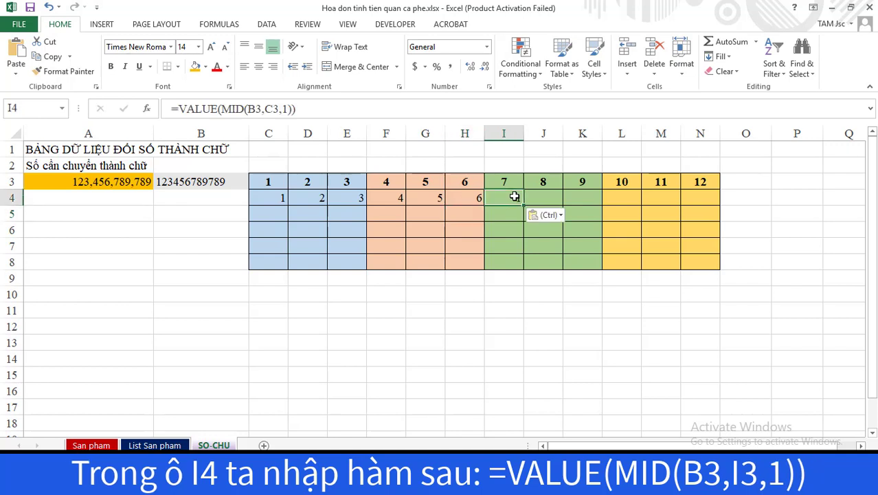
{"action": "left_click_drag", "start_coordinate": [266, 109], "coordinate": [274, 110]}
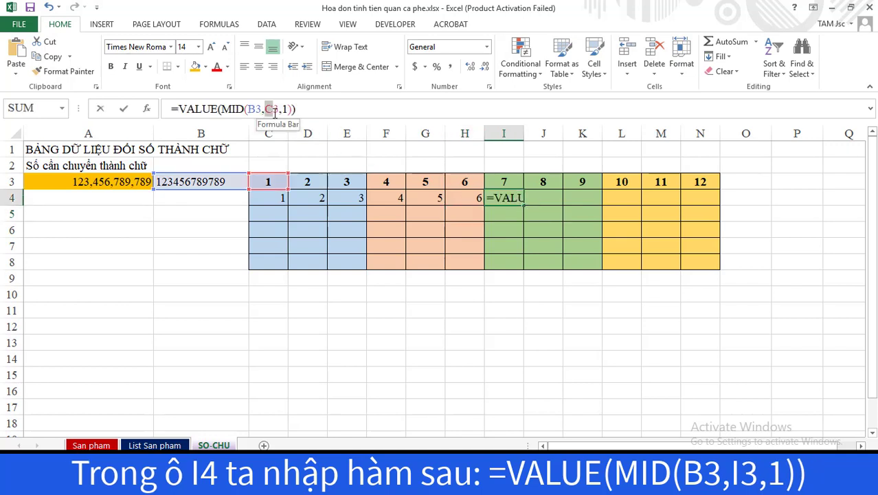
{"action": "left_click", "coordinate": [514, 180]}
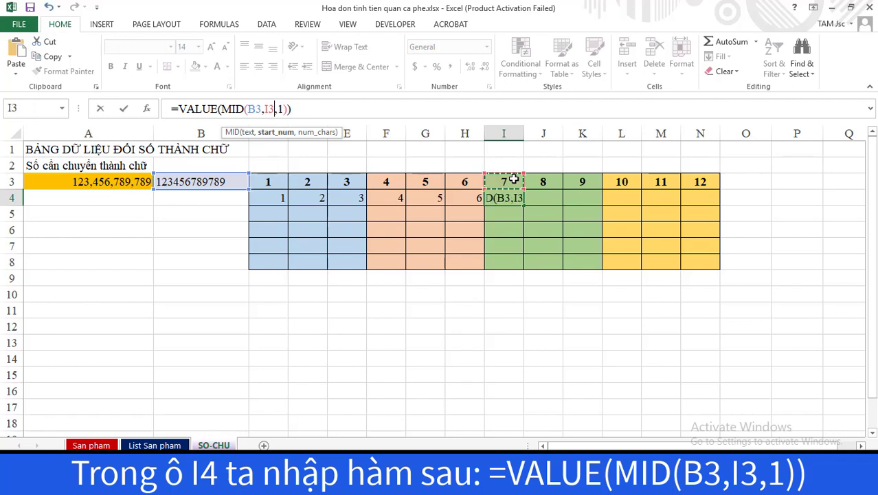
{"action": "key", "text": "Return"}
Step: Paste the digit formula into J4 and K4, using J3 and K3 as positions (8, 9)
{"action": "left_click", "coordinate": [538, 195]}
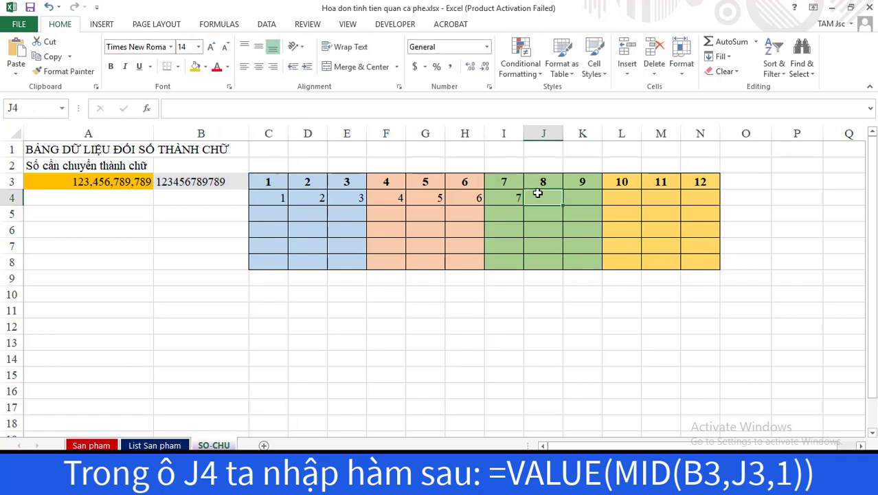
{"action": "key", "text": "ctrl+v"}
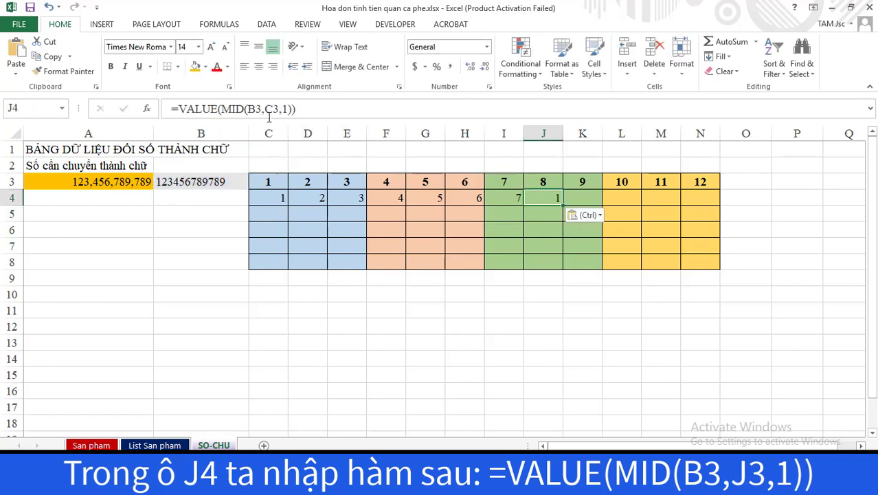
{"action": "left_click", "coordinate": [264, 110]}
{"action": "left_click_drag", "start_coordinate": [265, 110], "coordinate": [279, 111]}
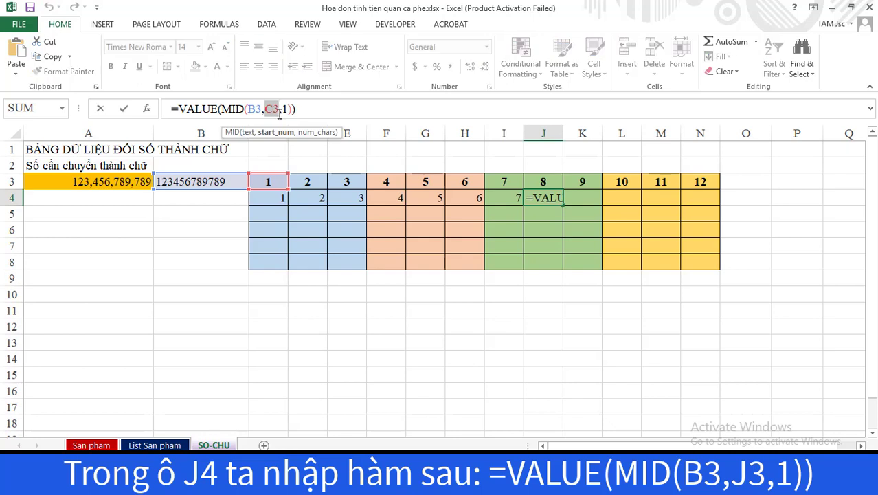
{"action": "left_click", "coordinate": [555, 181]}
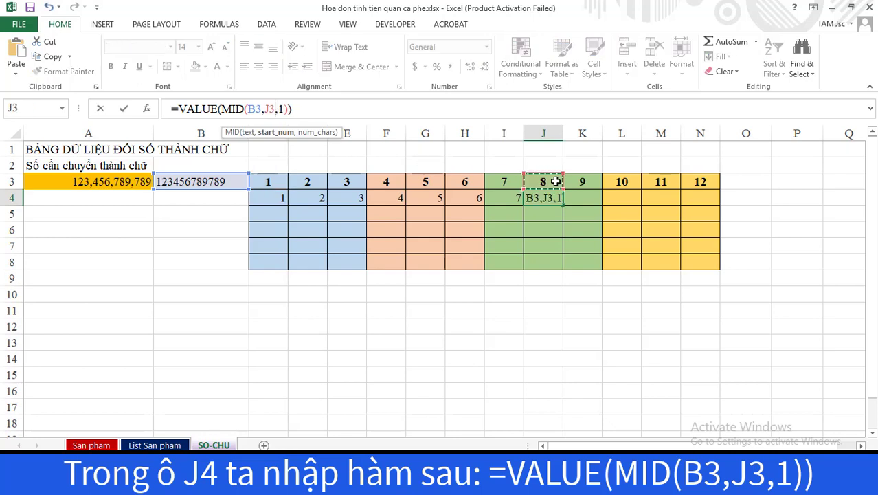
{"action": "key", "text": "ctrl+Return"}
{"action": "left_click", "coordinate": [578, 196]}
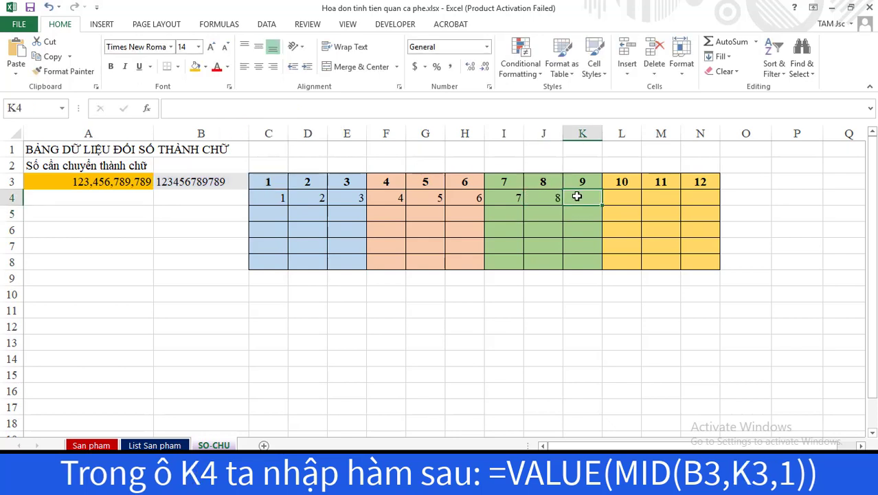
{"action": "key", "text": "ctrl+v"}
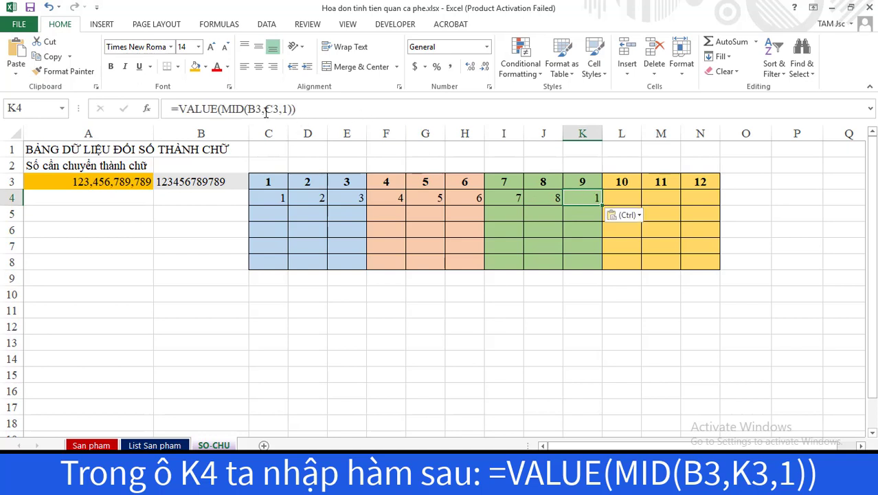
{"action": "left_click_drag", "start_coordinate": [266, 112], "coordinate": [272, 110]}
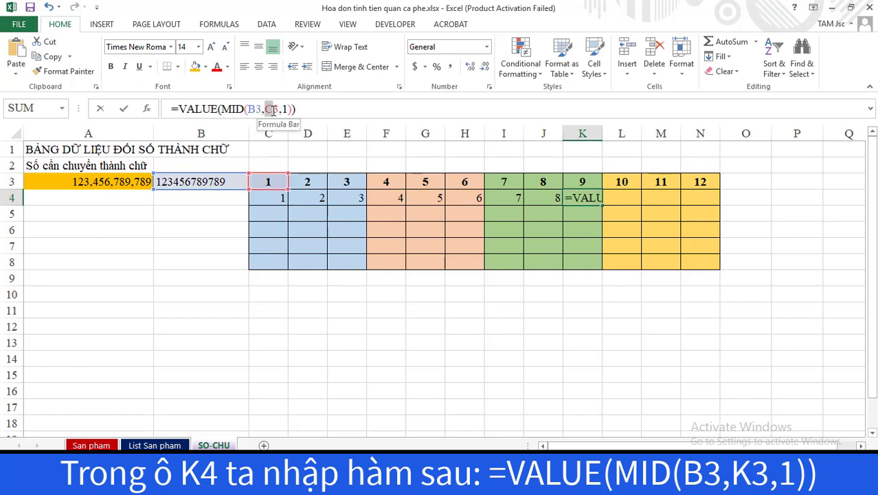
{"action": "left_click", "coordinate": [586, 182]}
{"action": "key", "text": "Return"}
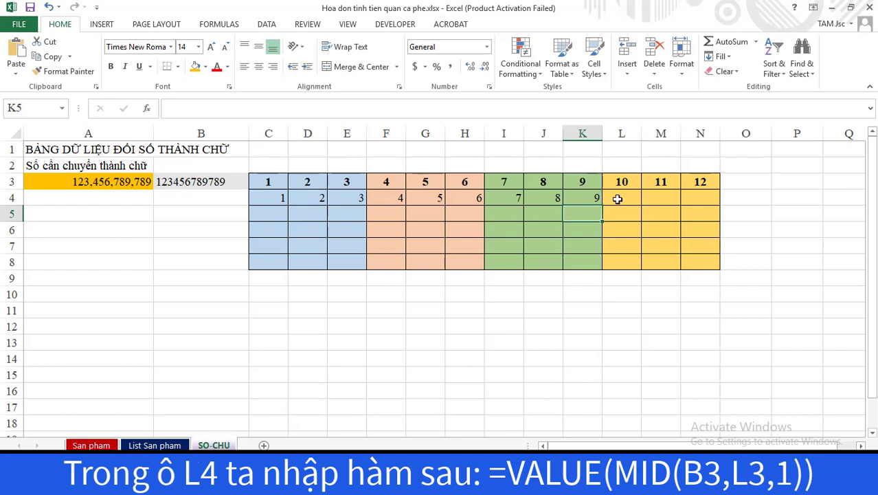
Step: Paste the digit formula into L4 and M4, using L3 and M3 as positions (7, 8)
{"action": "left_click", "coordinate": [619, 199]}
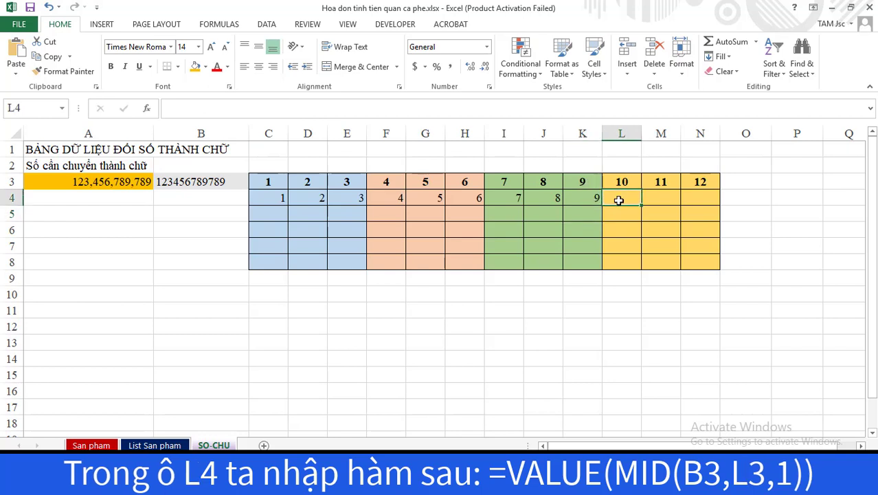
{"action": "key", "text": "ctrl+v"}
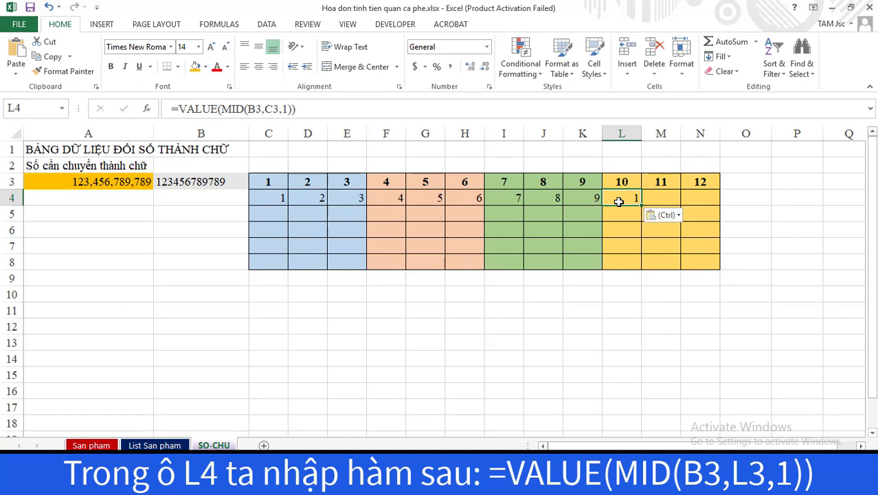
{"action": "left_click_drag", "start_coordinate": [266, 109], "coordinate": [279, 109]}
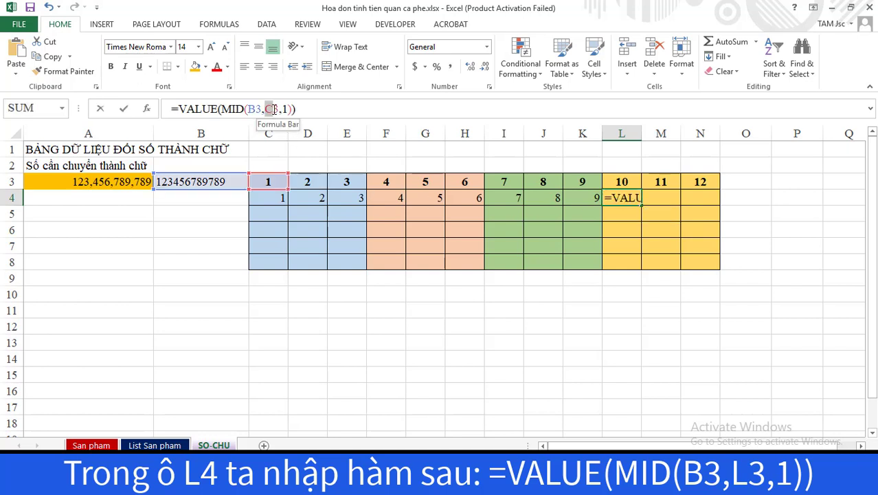
{"action": "left_click", "coordinate": [621, 183]}
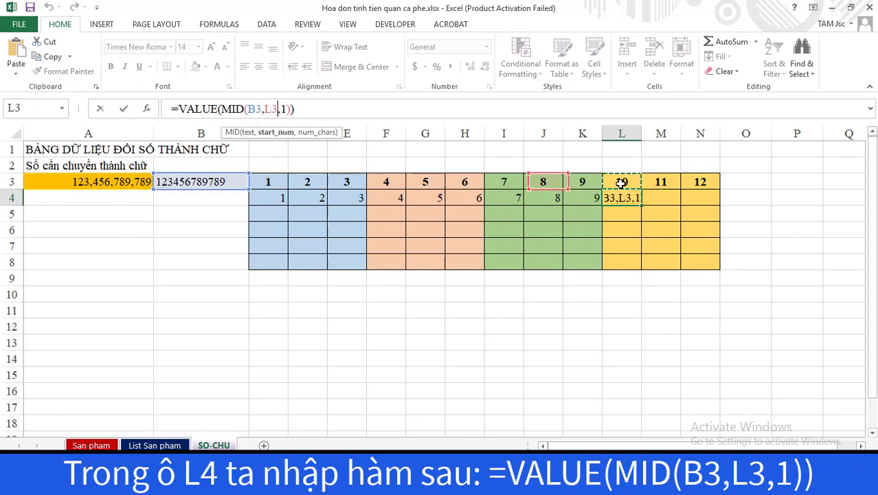
{"action": "key", "text": "Return"}
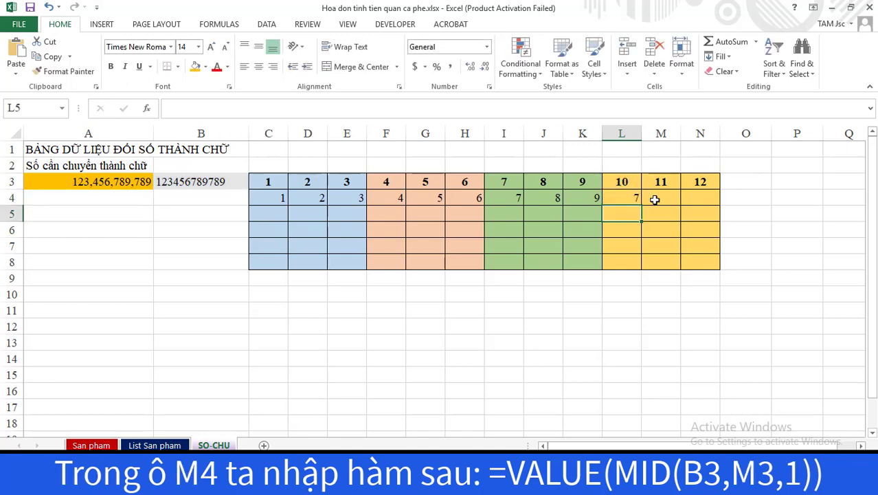
{"action": "left_click", "coordinate": [655, 200]}
{"action": "key", "text": "ctrl+v"}
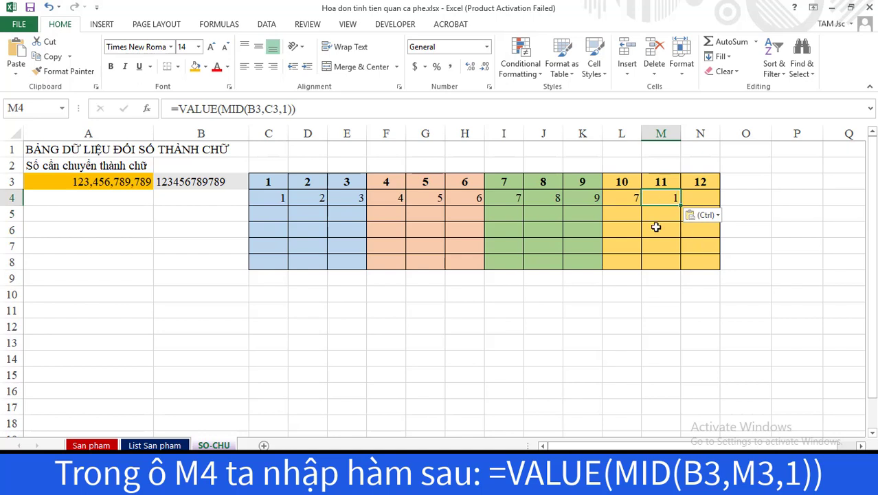
{"action": "left_click", "coordinate": [270, 110]}
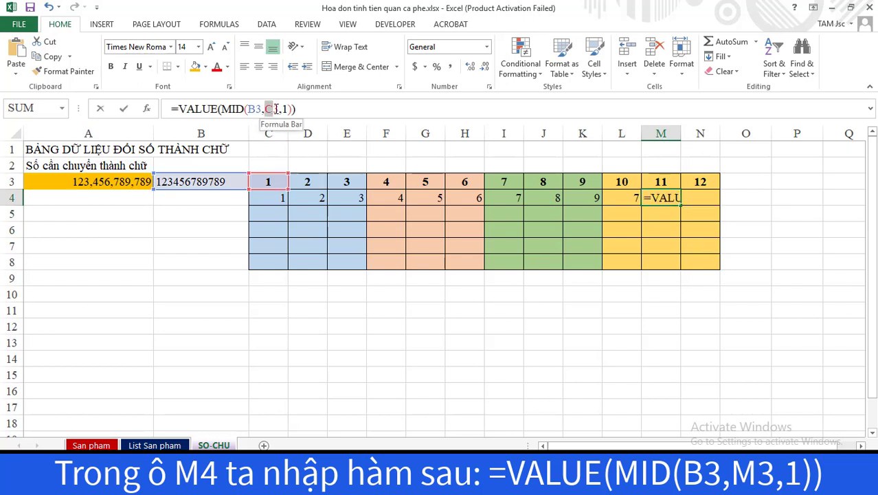
{"action": "double_click", "coordinate": [272, 108]}
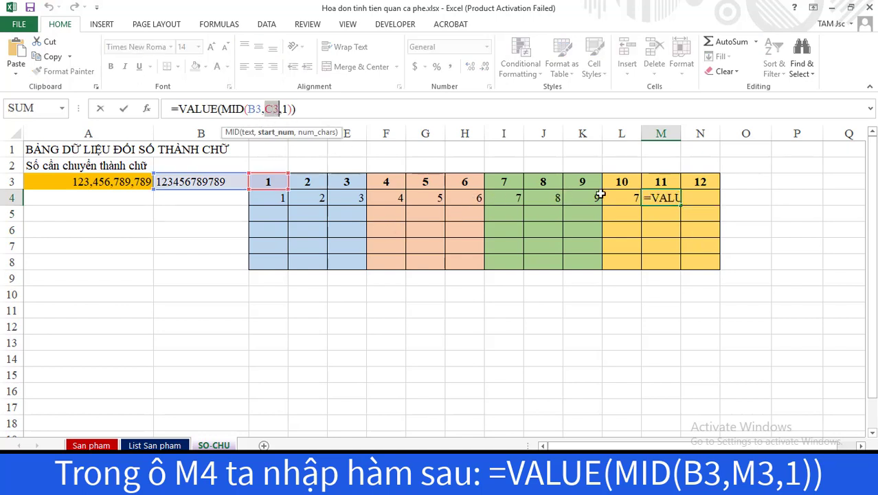
{"action": "left_click", "coordinate": [667, 182]}
{"action": "key", "text": "Return"}
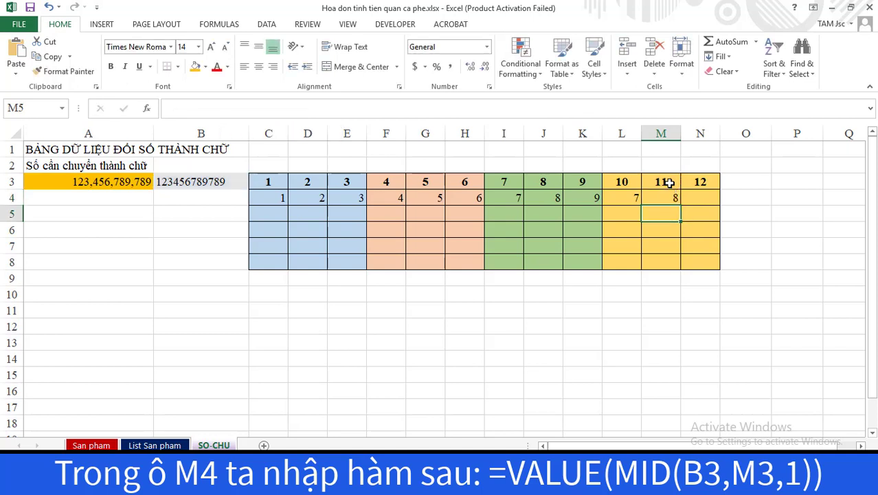
Step: Paste the digit formula into N4 with N3 as its position, showing 9
{"action": "left_click", "coordinate": [688, 197]}
{"action": "key", "text": "ctrl+v"}
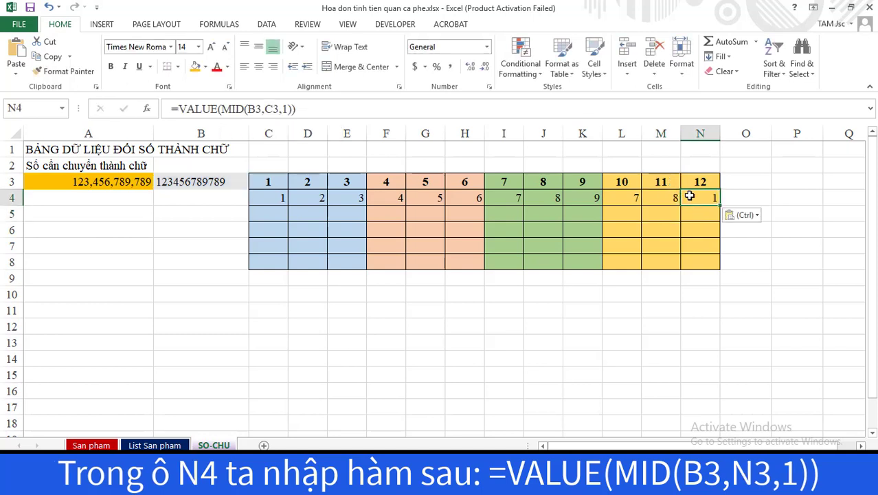
{"action": "double_click", "coordinate": [275, 108]}
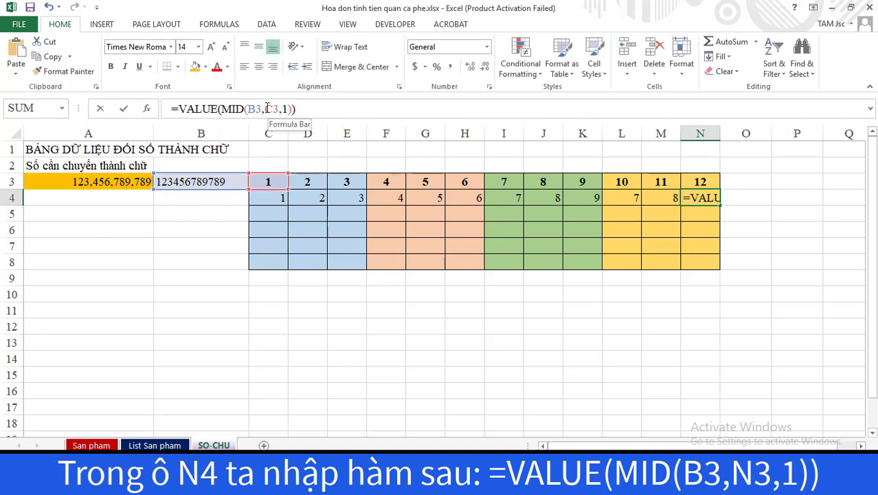
{"action": "left_click", "coordinate": [699, 180]}
{"action": "key", "text": "Return"}
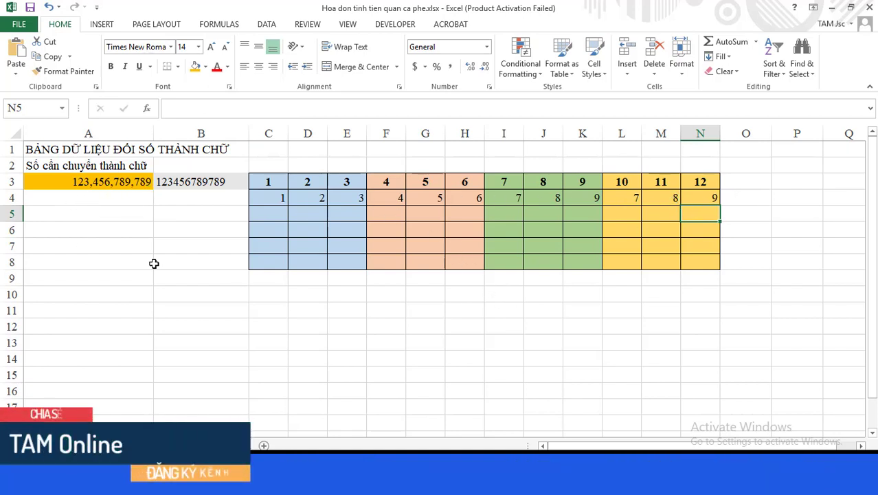
Step: Centre the digits in C4:N4 and enter =SUM(C4:C4) in C5
{"action": "left_click_drag", "start_coordinate": [267, 200], "coordinate": [691, 198]}
{"action": "left_click", "coordinate": [258, 66]}
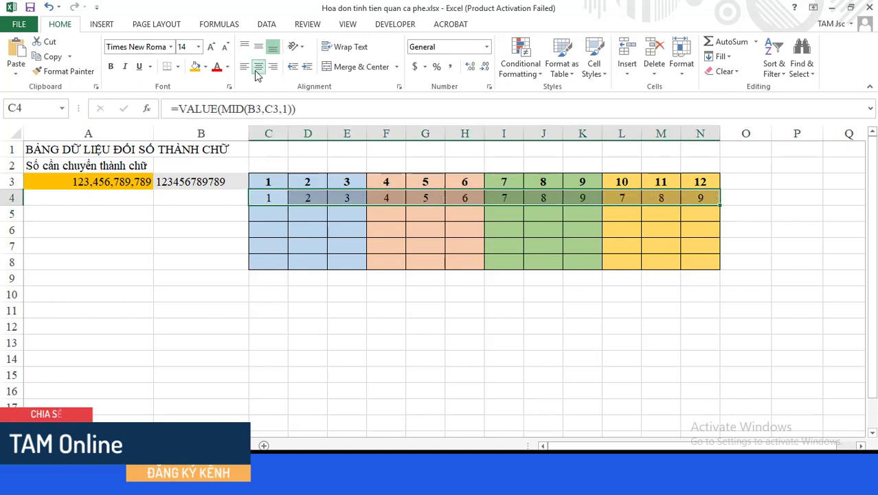
{"action": "left_click", "coordinate": [267, 217]}
{"action": "type", "text": "=SUM"}
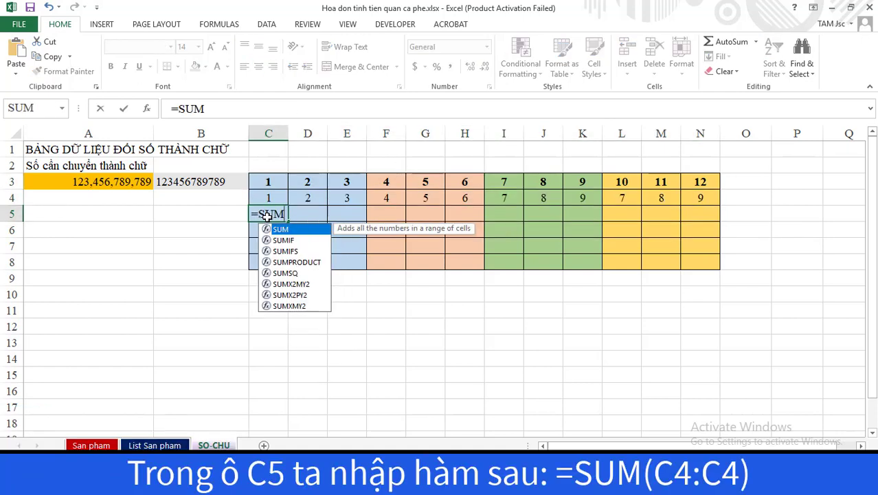
{"action": "type", "text": "("}
{"action": "left_click", "coordinate": [268, 197]}
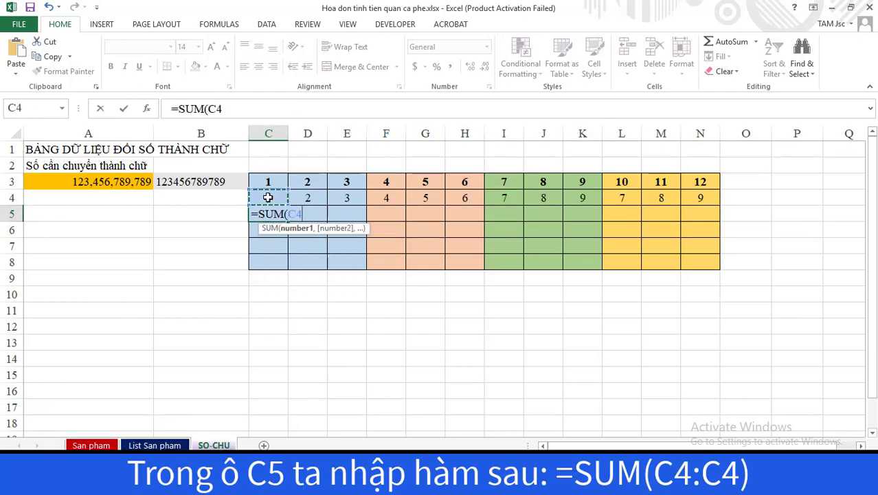
{"action": "type", "text": ":"}
{"action": "left_click", "coordinate": [268, 197]}
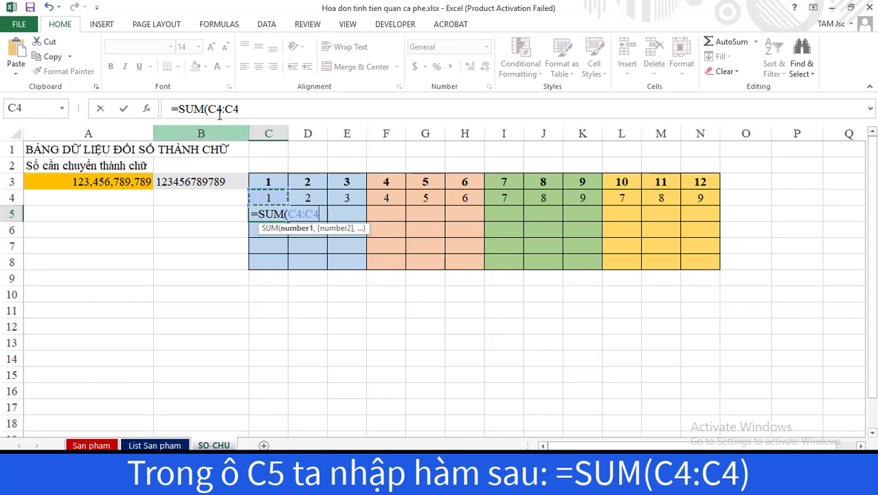
{"action": "type", "text": ")"}
Step: Paste the SUM into D5 and E5, ending the ranges at D4 and E4 (3, 6)
{"action": "left_click", "coordinate": [304, 212]}
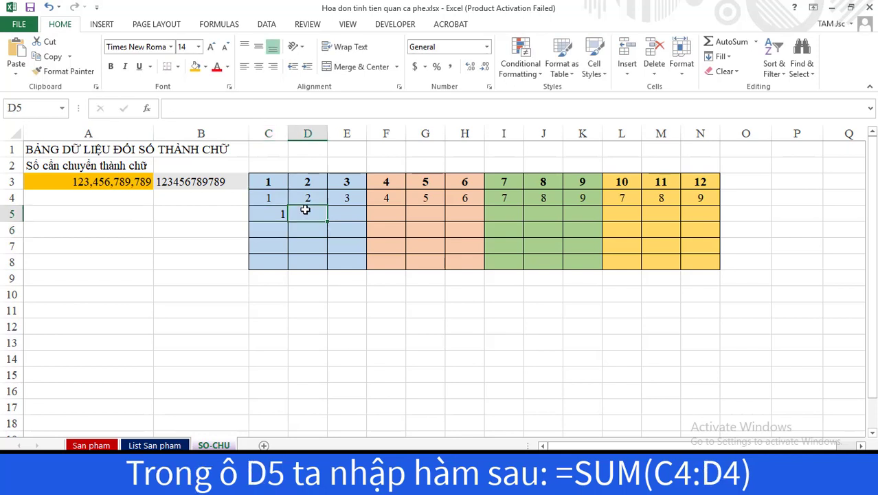
{"action": "key", "text": "ctrl+v"}
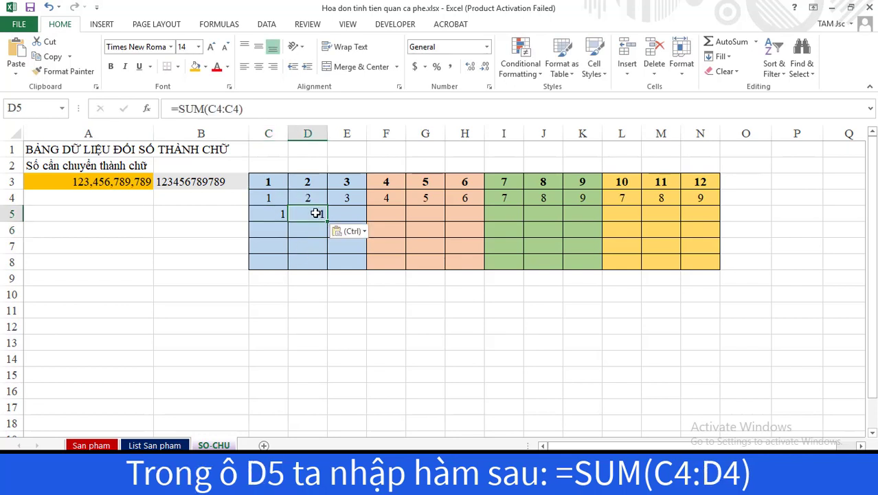
{"action": "left_click", "coordinate": [228, 109]}
{"action": "double_click", "coordinate": [231, 108]}
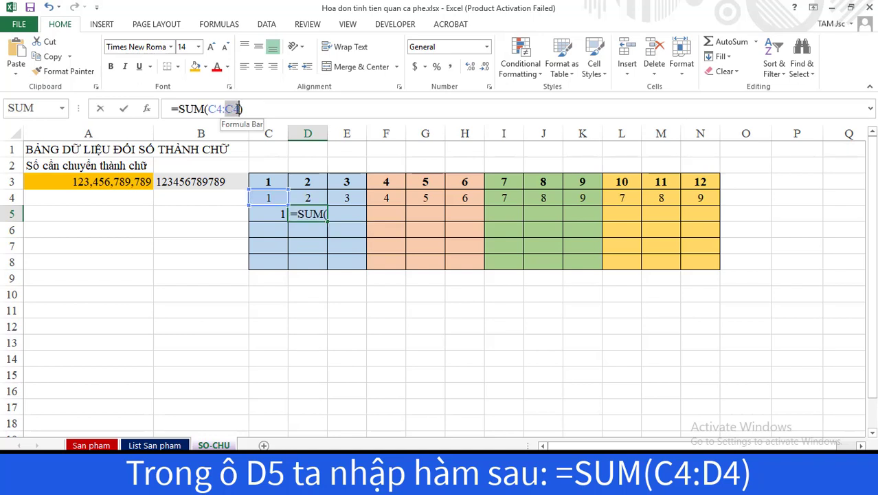
{"action": "left_click", "coordinate": [314, 198]}
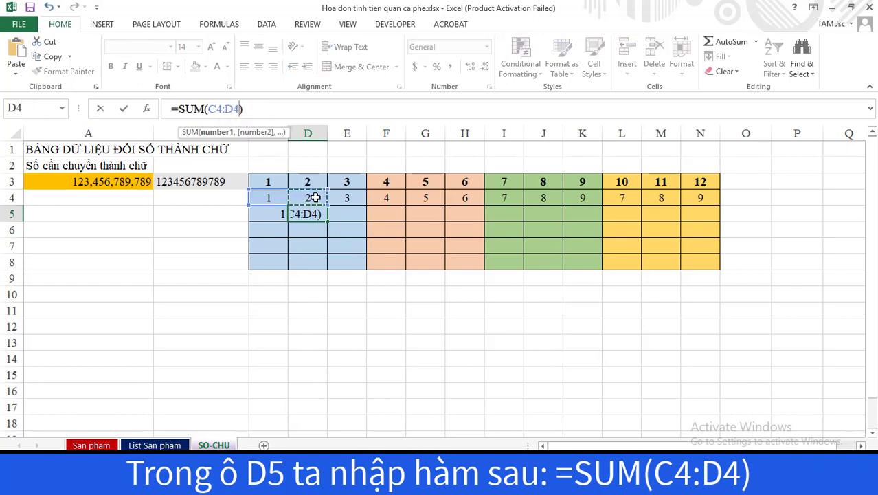
{"action": "key", "text": "Return"}
{"action": "left_click", "coordinate": [347, 215]}
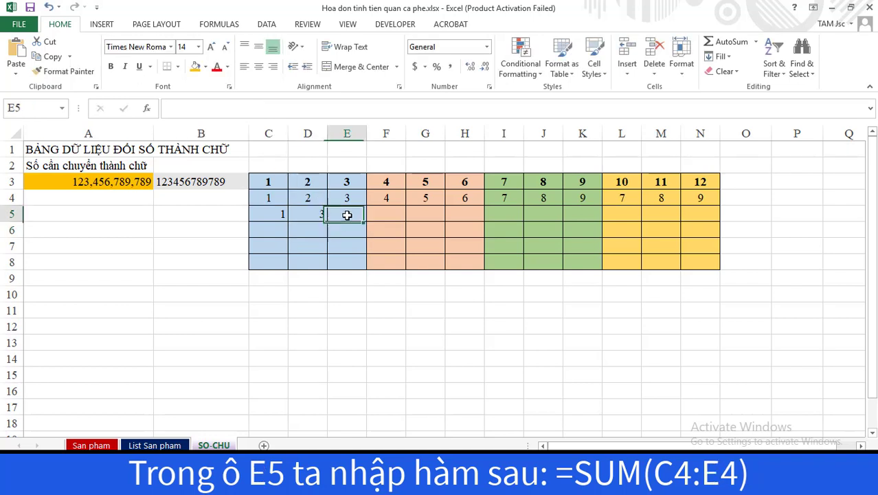
{"action": "key", "text": "ctrl+v"}
{"action": "left_click", "coordinate": [227, 109]}
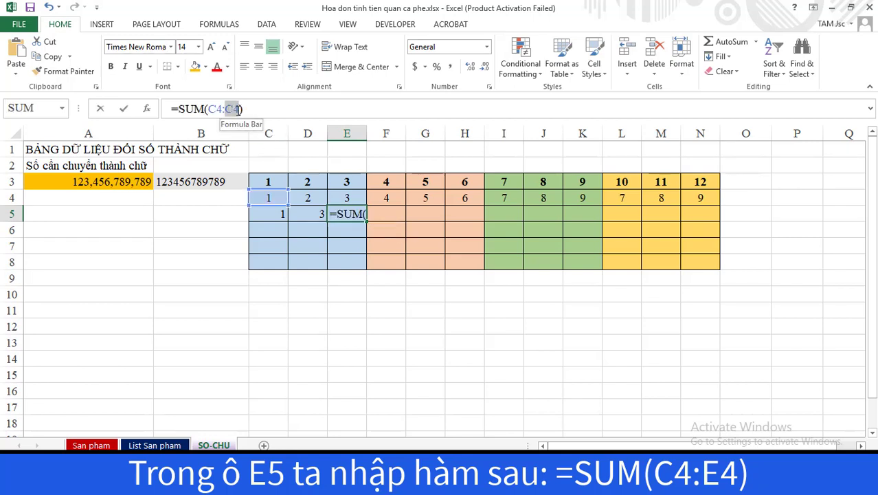
{"action": "double_click", "coordinate": [232, 109]}
{"action": "left_click", "coordinate": [346, 198]}
{"action": "key", "text": "Return"}
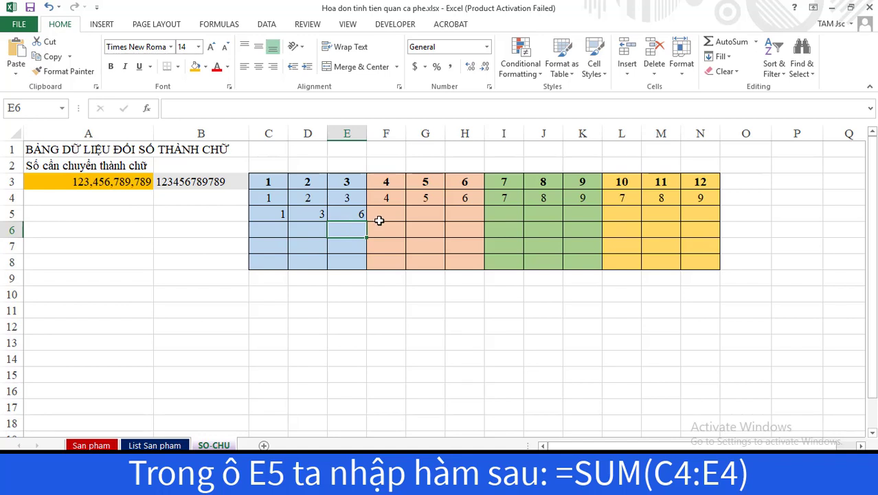
{"action": "left_click", "coordinate": [358, 214]}
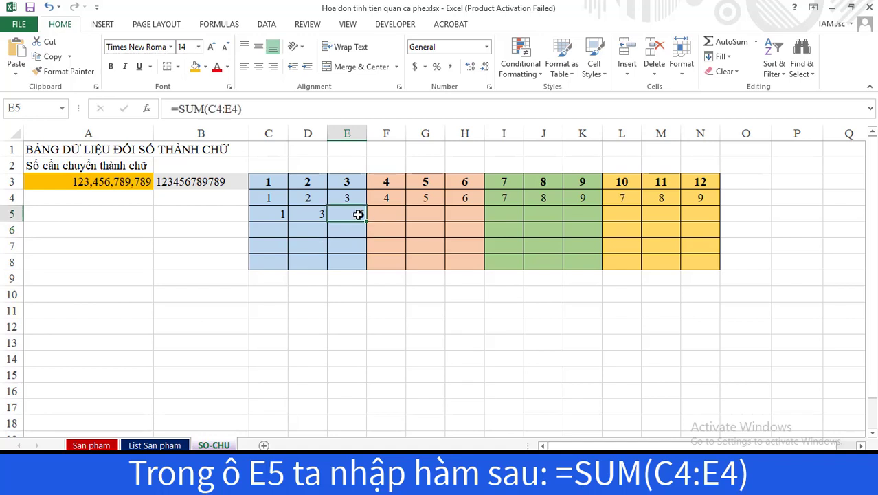
Step: Restart the totals at F5 with =SUM(F4:F4) and G5 =SUM(F4:G4), showing 4 and 9
{"action": "left_click", "coordinate": [387, 215]}
{"action": "key", "text": "ctrl+v"}
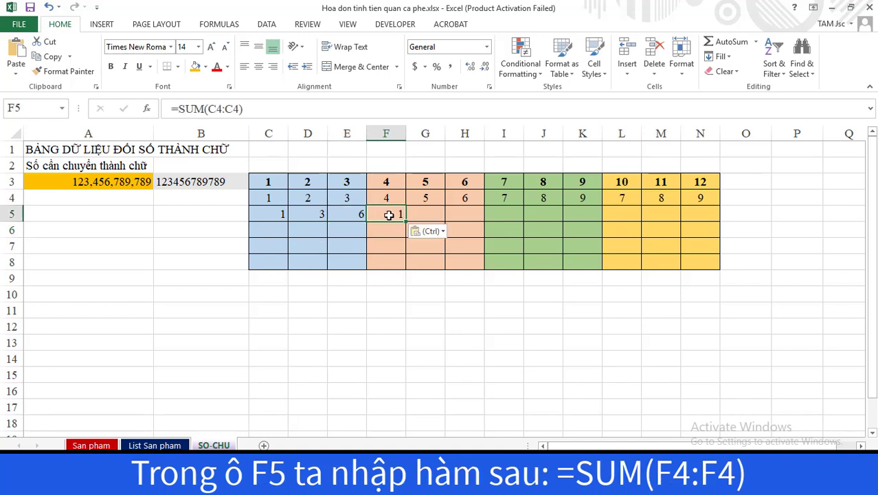
{"action": "left_click_drag", "start_coordinate": [208, 109], "coordinate": [238, 109]}
{"action": "left_click", "coordinate": [389, 198]}
{"action": "left_click", "coordinate": [389, 198]}
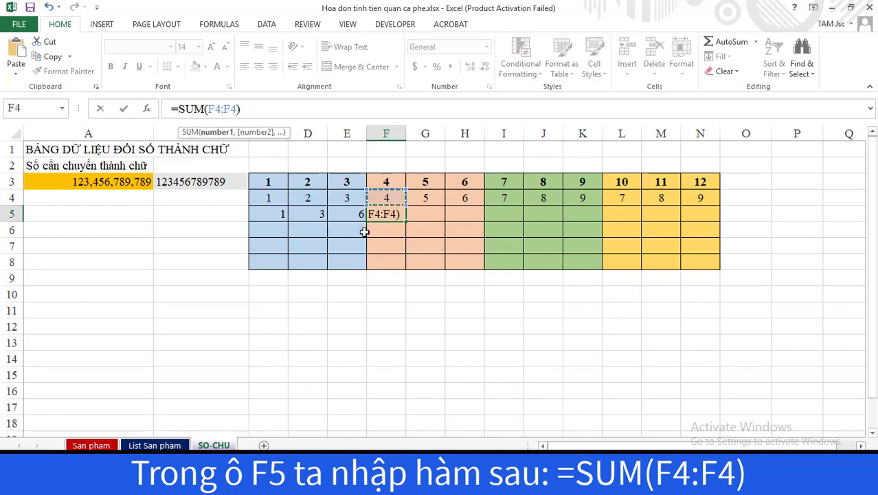
{"action": "key", "text": "Return"}
{"action": "left_click", "coordinate": [417, 218]}
{"action": "key", "text": "ctrl+v"}
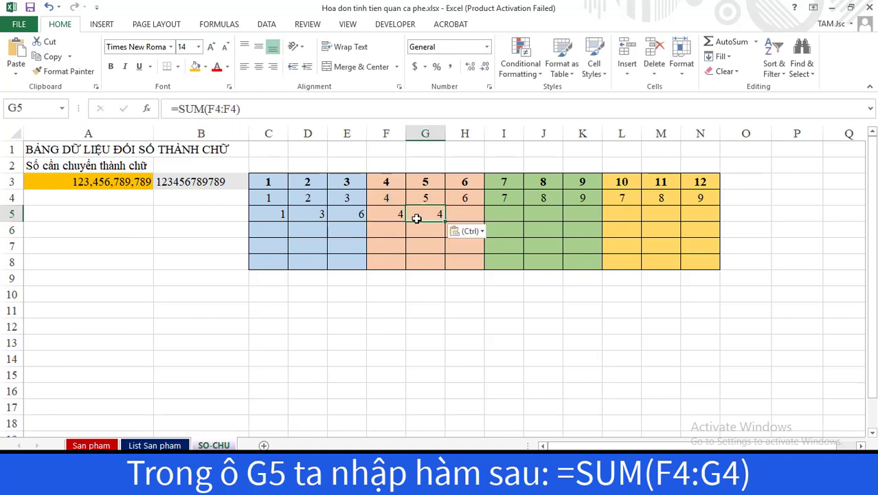
{"action": "left_click_drag", "start_coordinate": [223, 110], "coordinate": [236, 110]}
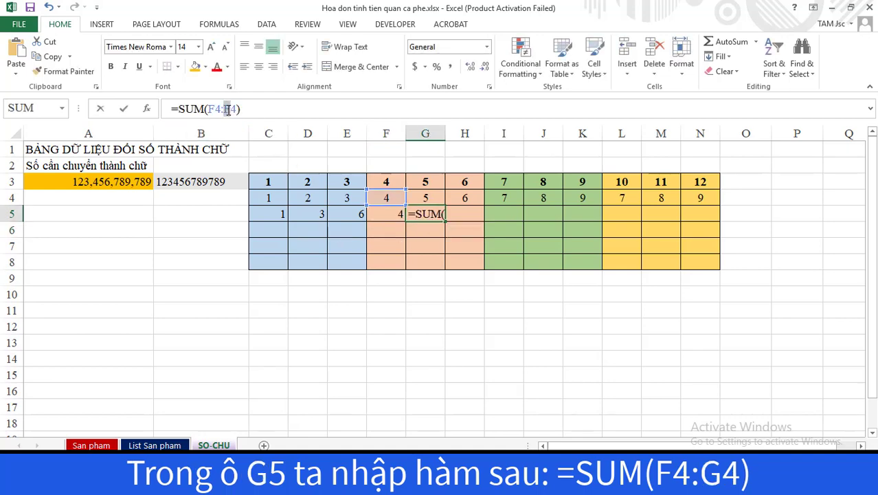
{"action": "left_click", "coordinate": [423, 198]}
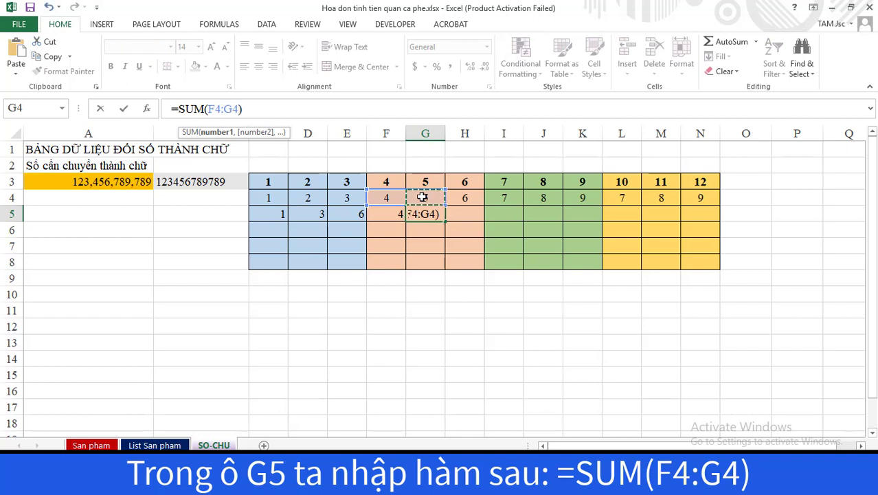
{"action": "key", "text": "Return"}
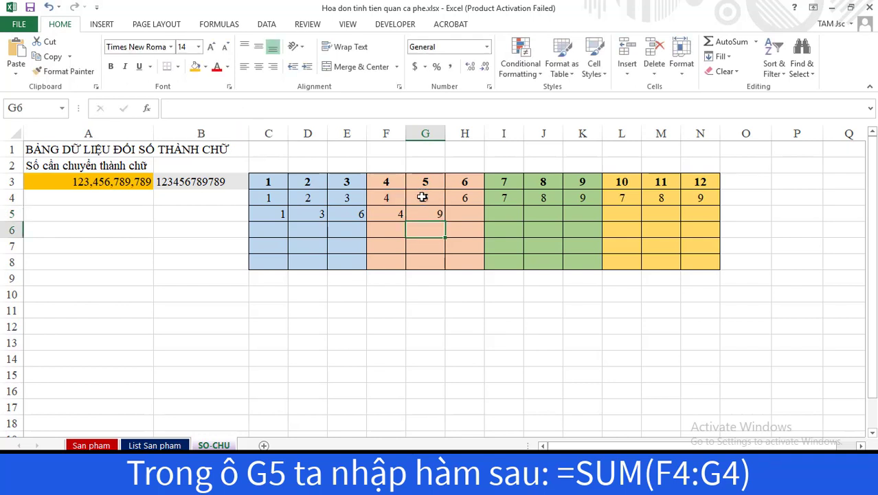
Step: Set H5 to =SUM(F4:H4) showing 15 and restart I5 as =SUM(I4:I4) showing 7
{"action": "left_click", "coordinate": [457, 214]}
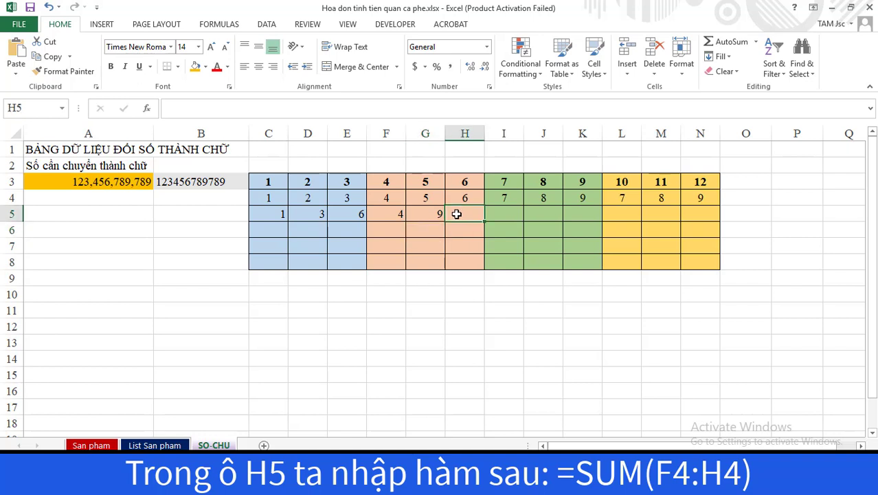
{"action": "key", "text": "ctrl+v"}
{"action": "left_click", "coordinate": [227, 109]}
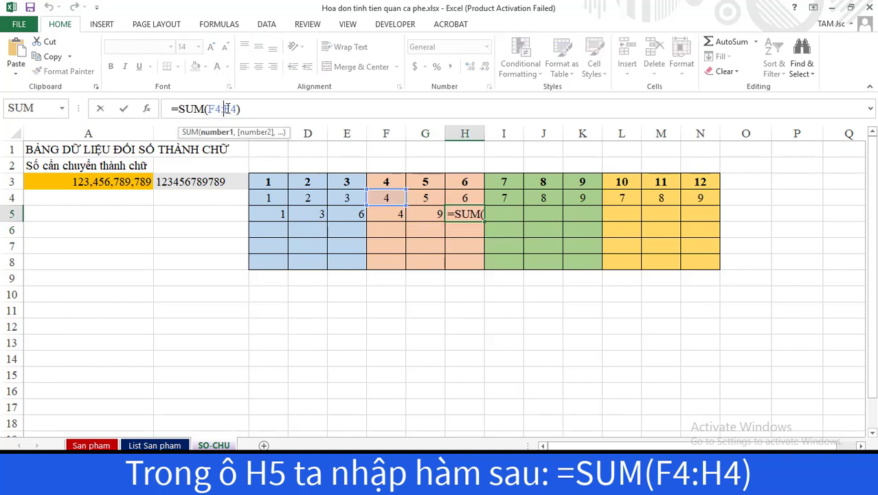
{"action": "key", "text": "BackSpace"}
{"action": "key", "text": "BackSpace"}
{"action": "left_click", "coordinate": [397, 200]}
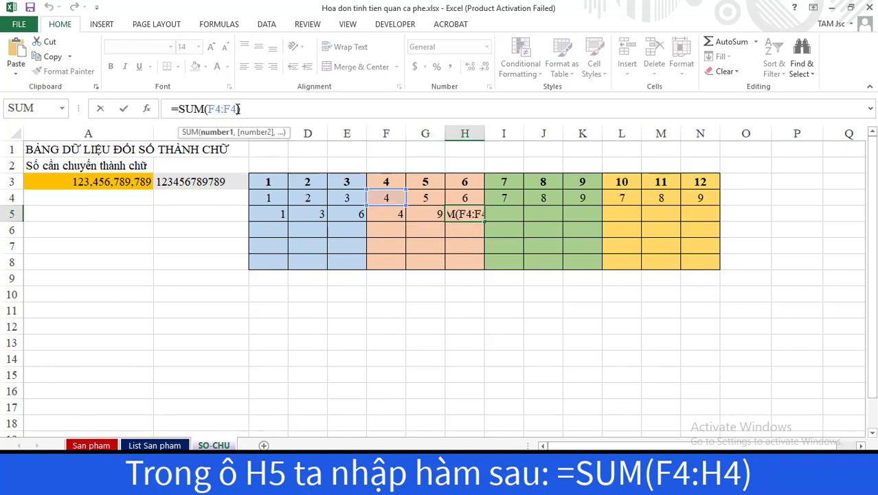
{"action": "left_click", "coordinate": [467, 198]}
{"action": "key", "text": "Return"}
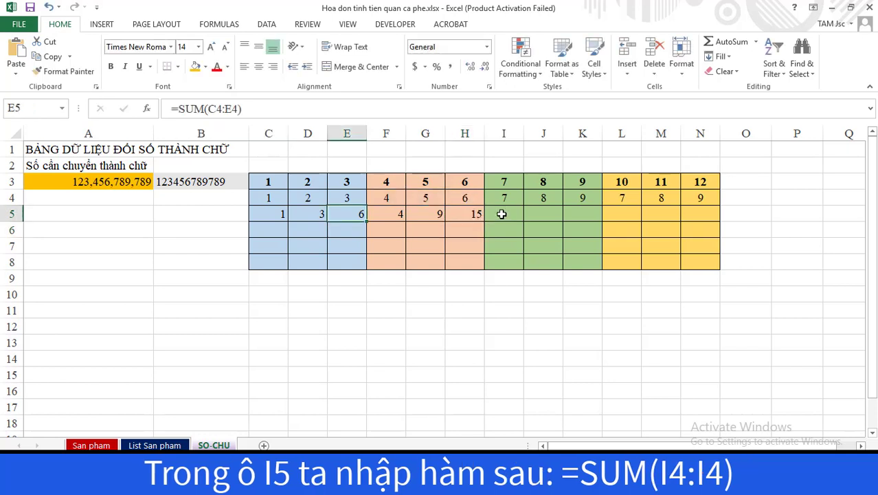
{"action": "left_click", "coordinate": [502, 214]}
{"action": "key", "text": "ctrl+v"}
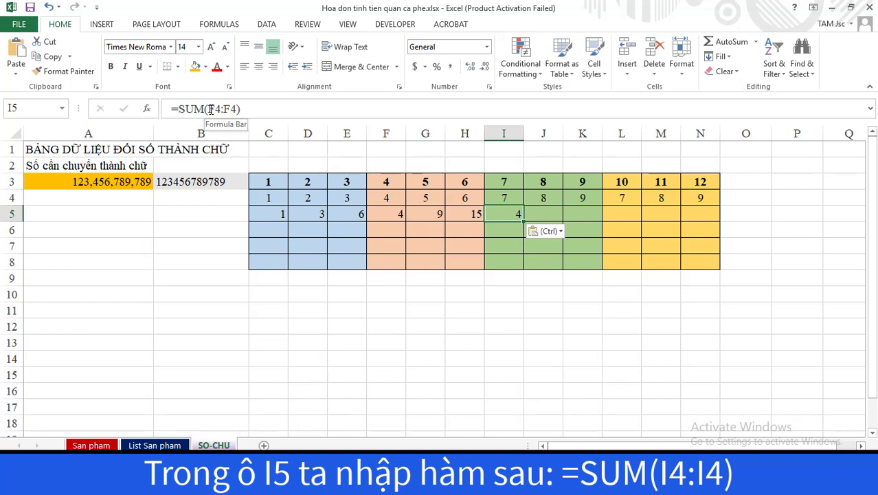
{"action": "double_click", "coordinate": [214, 108]}
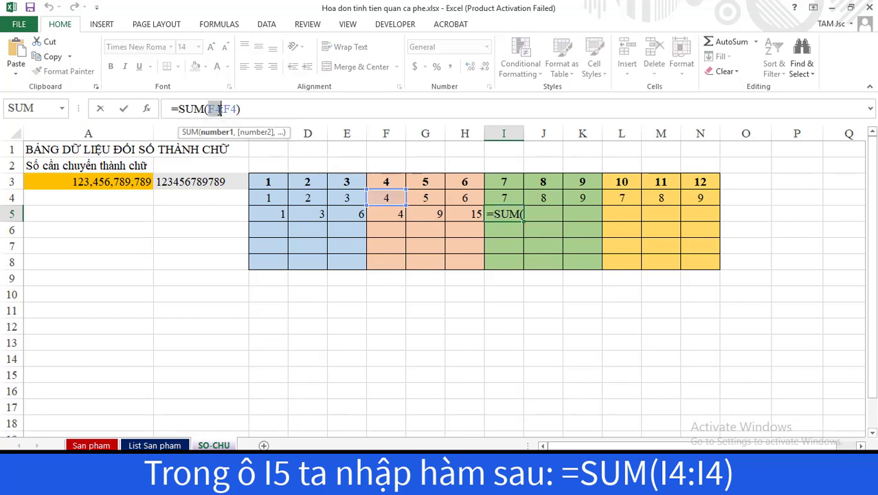
{"action": "left_click", "coordinate": [504, 197]}
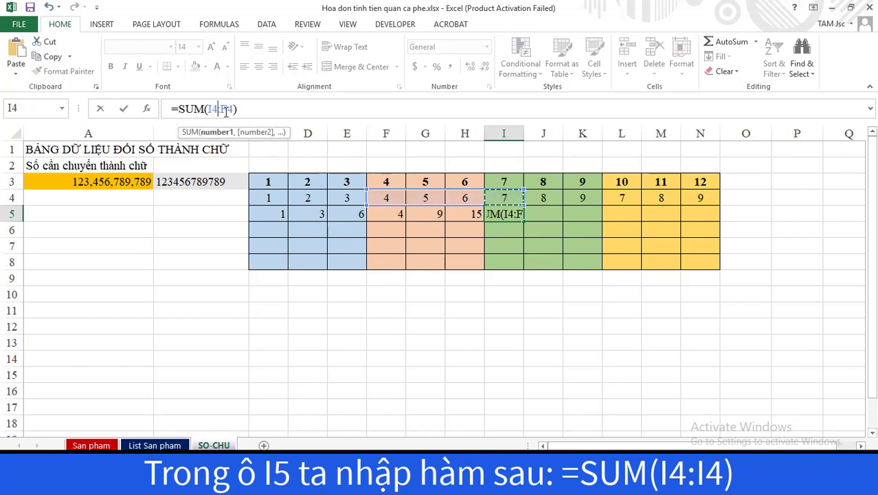
{"action": "left_click", "coordinate": [504, 197]}
{"action": "key", "text": "Return"}
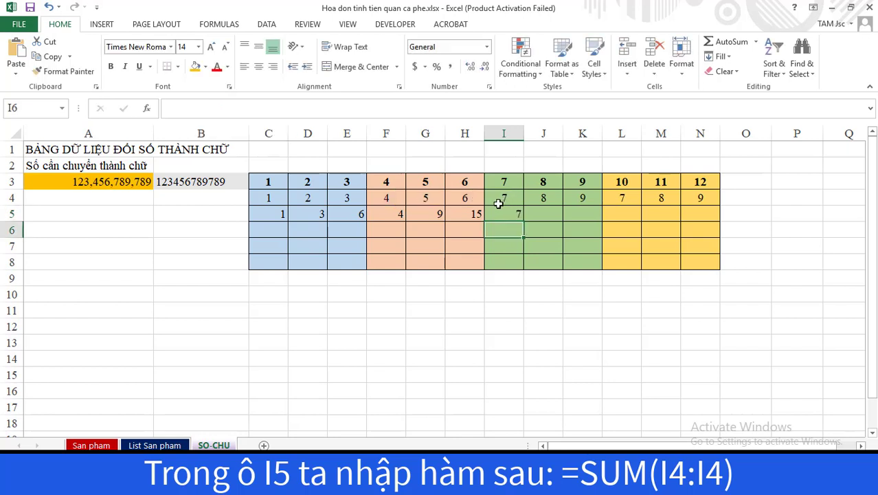
Step: Copy I5's sum into J5 and K5, ending at J4 and K4 (15, 24)
{"action": "left_click", "coordinate": [504, 214]}
{"action": "key", "text": "ctrl+c"}
{"action": "left_click", "coordinate": [546, 212]}
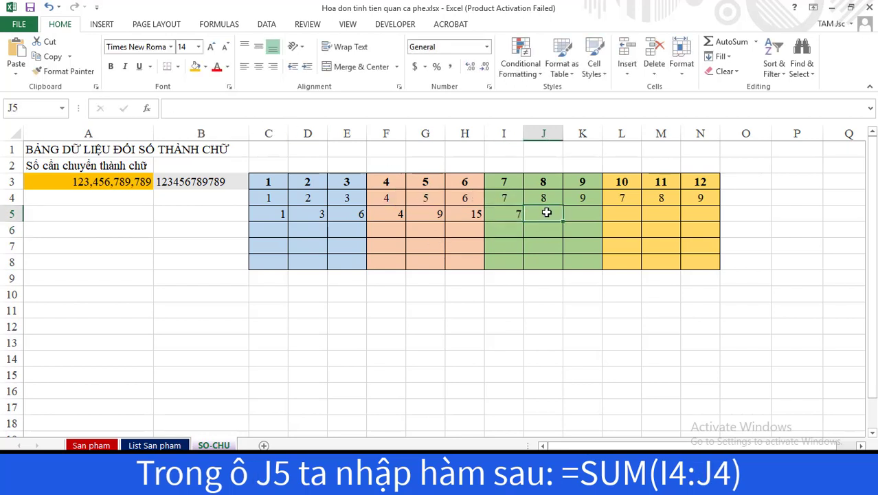
{"action": "key", "text": "ctrl+v"}
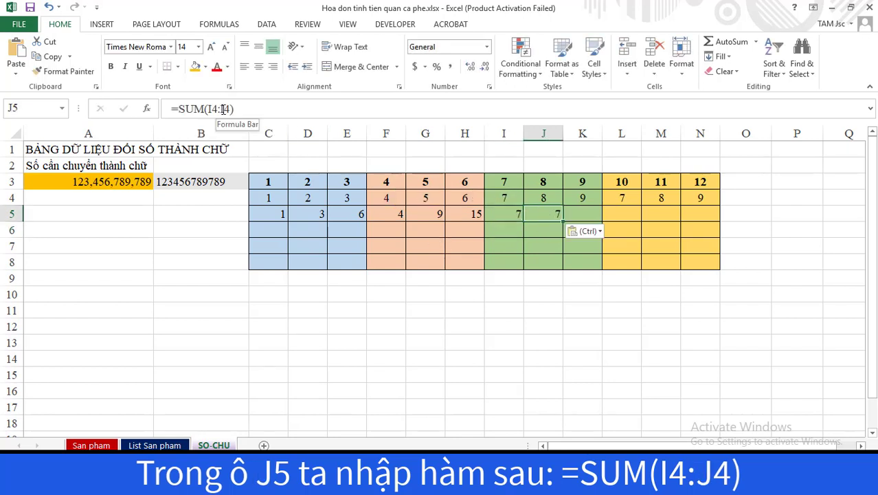
{"action": "left_click", "coordinate": [221, 108]}
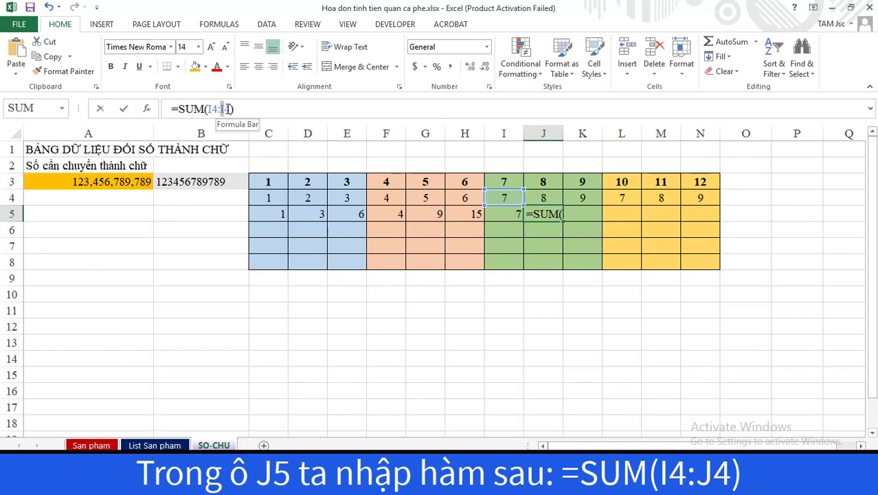
{"action": "double_click", "coordinate": [225, 109]}
{"action": "left_click", "coordinate": [528, 199]}
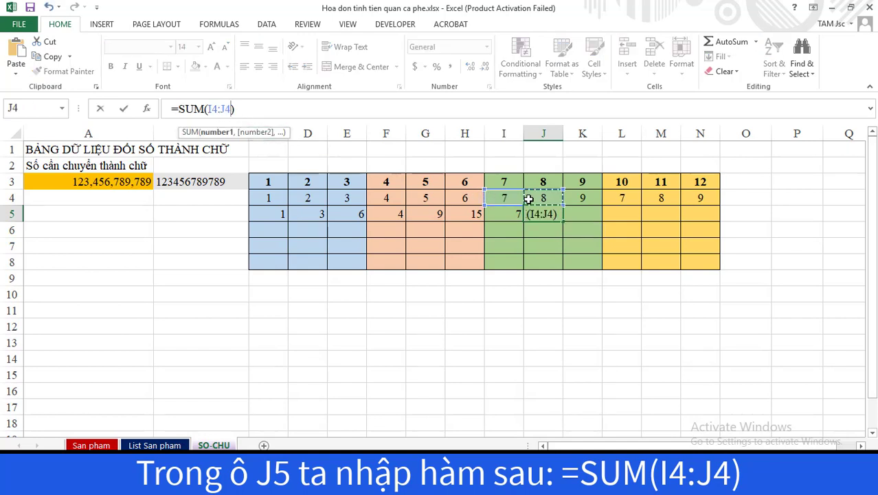
{"action": "key", "text": "Return"}
{"action": "left_click", "coordinate": [585, 215]}
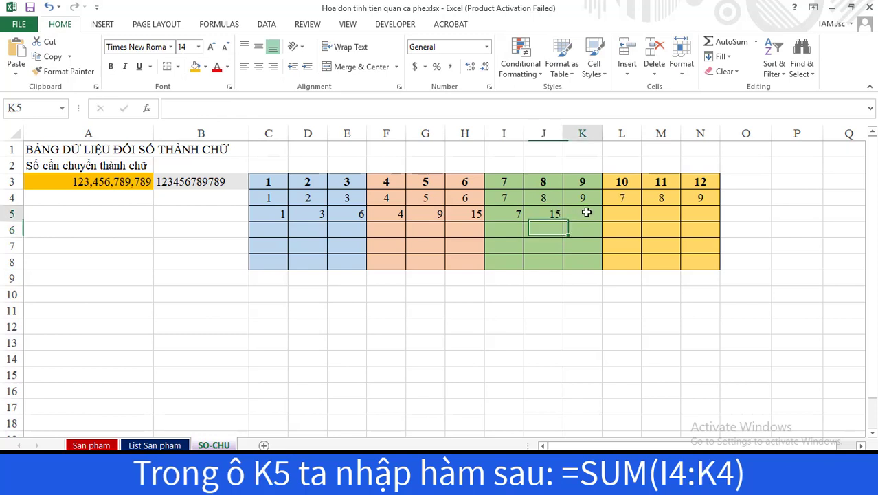
{"action": "key", "text": "ctrl+v"}
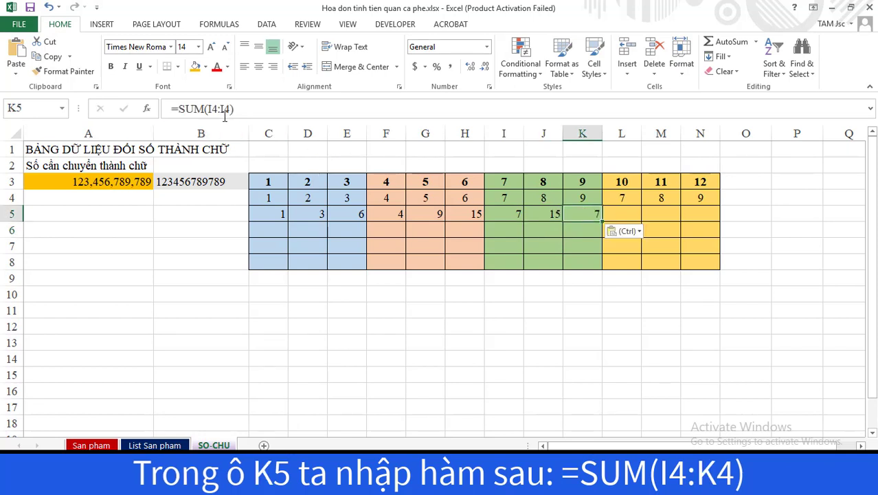
{"action": "left_click", "coordinate": [222, 110]}
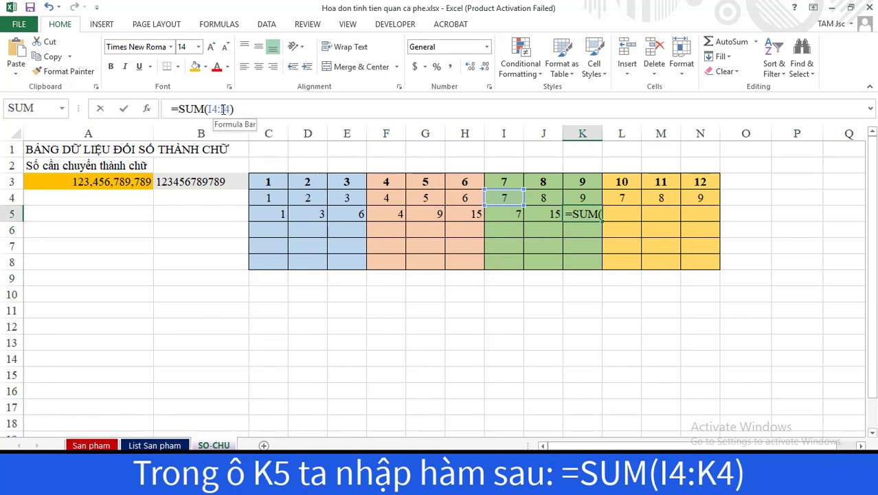
{"action": "double_click", "coordinate": [225, 110]}
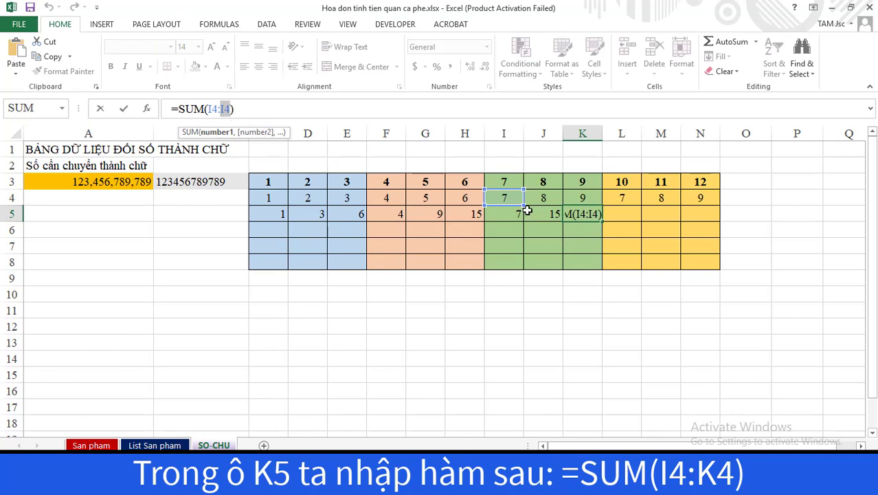
{"action": "left_click", "coordinate": [581, 198]}
{"action": "key", "text": "Return"}
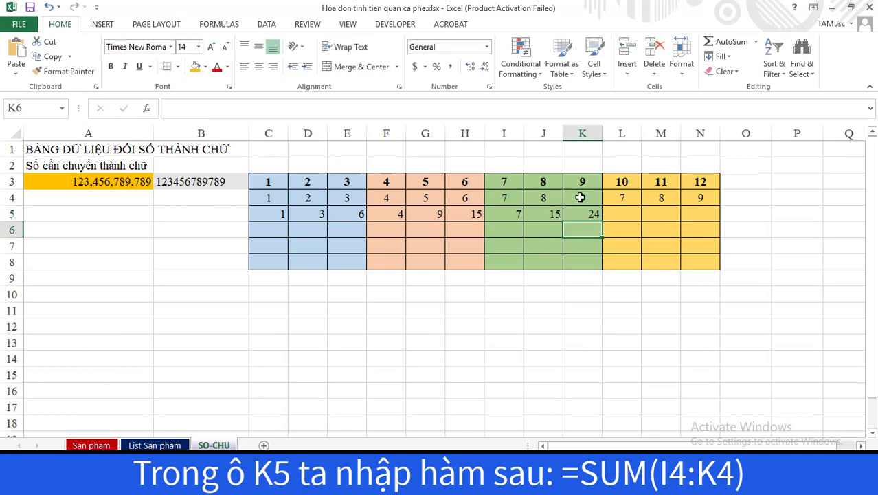
Step: Restart the last group in L5 with =SUM(L4:L4), showing 7
{"action": "left_click", "coordinate": [622, 214]}
{"action": "key", "text": "ctrl+v"}
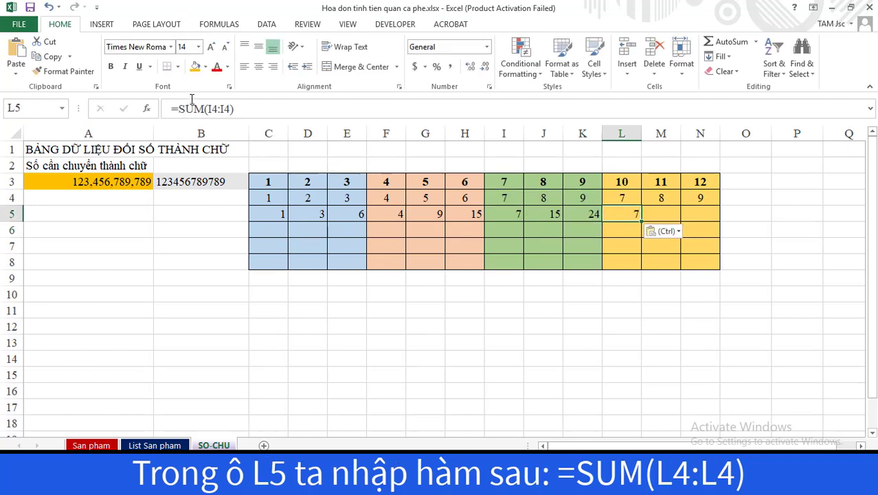
{"action": "double_click", "coordinate": [212, 109]}
{"action": "left_click", "coordinate": [627, 197]}
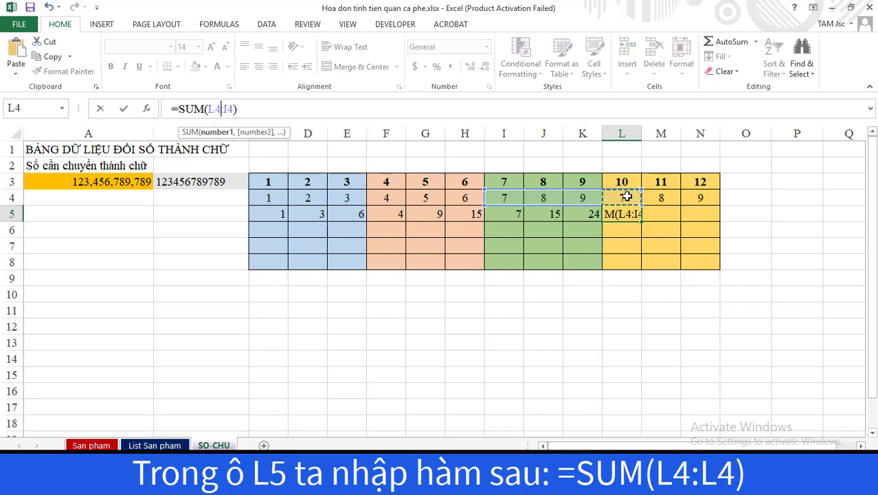
{"action": "left_click", "coordinate": [620, 197]}
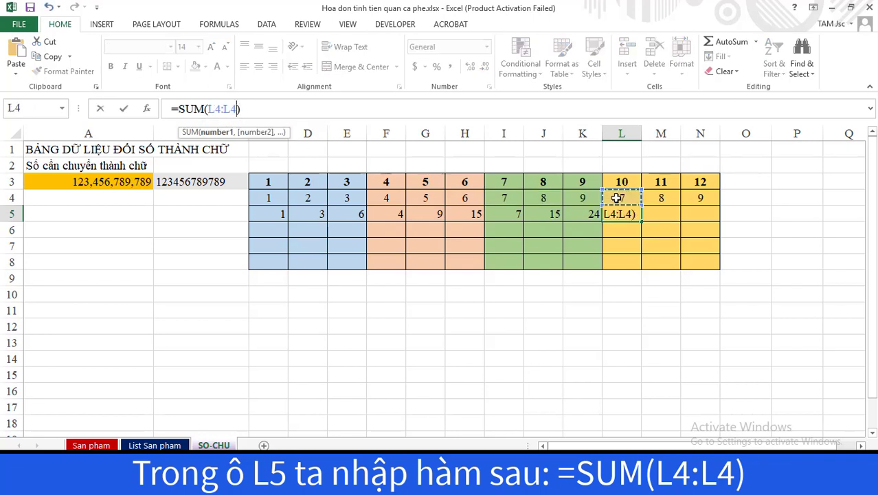
{"action": "key", "text": "Return"}
{"action": "left_click", "coordinate": [630, 215]}
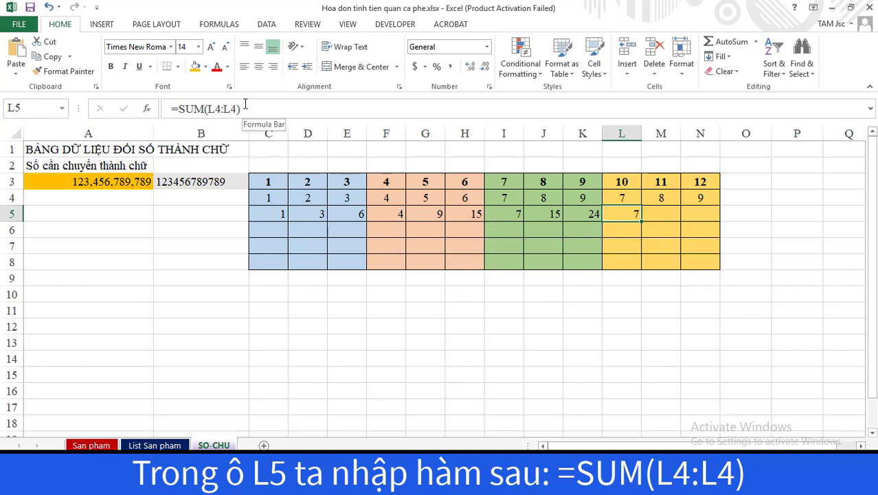
{"action": "left_click_drag", "start_coordinate": [241, 109], "coordinate": [171, 108]}
{"action": "key", "text": "Escape"}
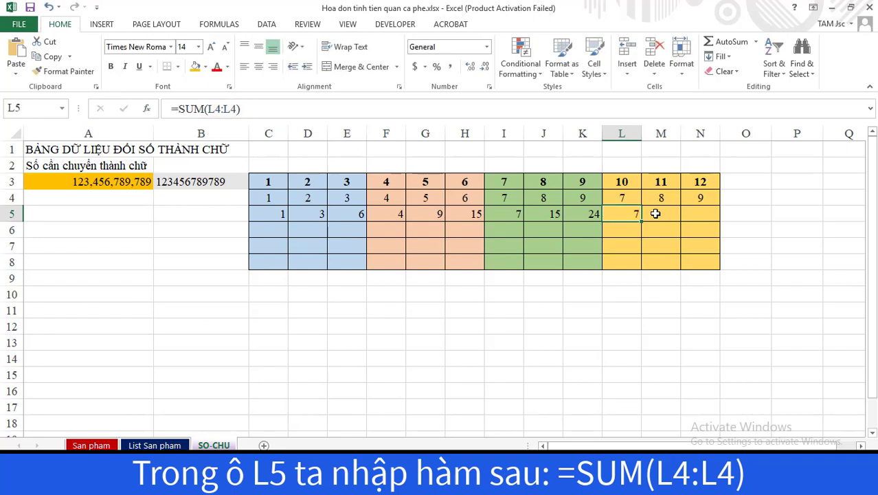
Step: Paste the sum into M5 and N5, ending at M4 and N4 (15, 24)
{"action": "left_click", "coordinate": [656, 214]}
{"action": "key", "text": "ctrl+v"}
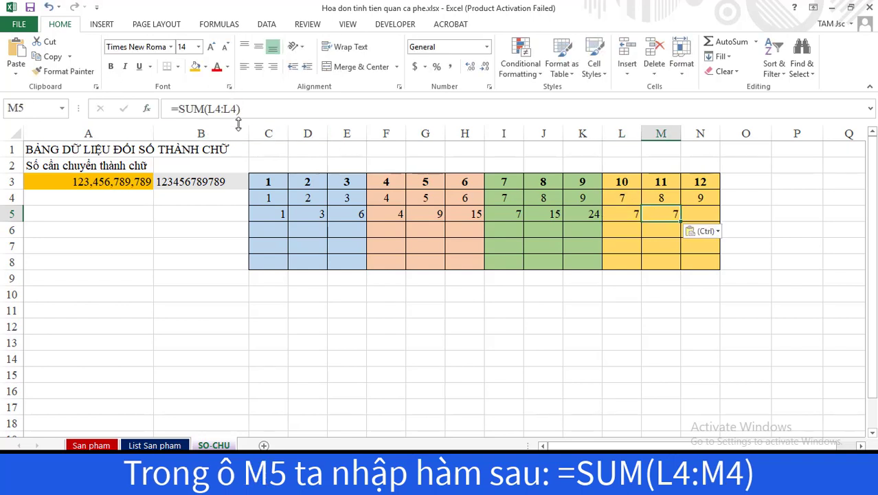
{"action": "left_click_drag", "start_coordinate": [223, 109], "coordinate": [234, 110]}
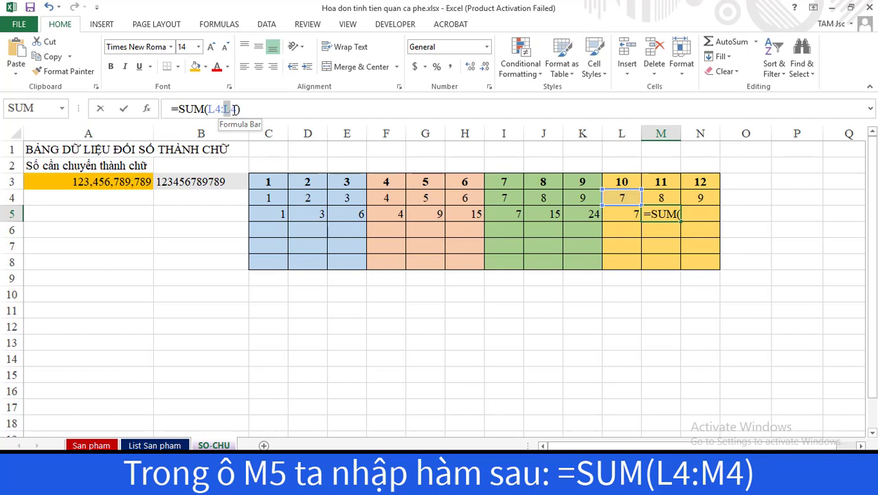
{"action": "left_click", "coordinate": [660, 197]}
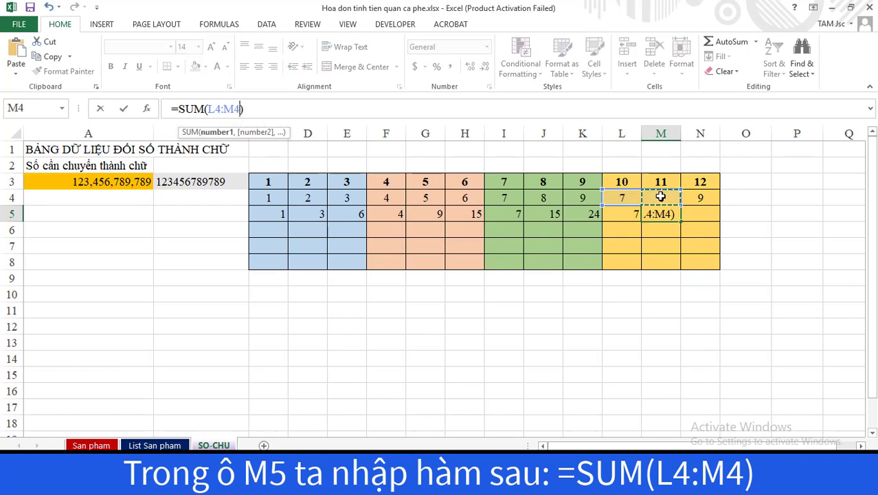
{"action": "key", "text": "Return"}
{"action": "left_click", "coordinate": [687, 213]}
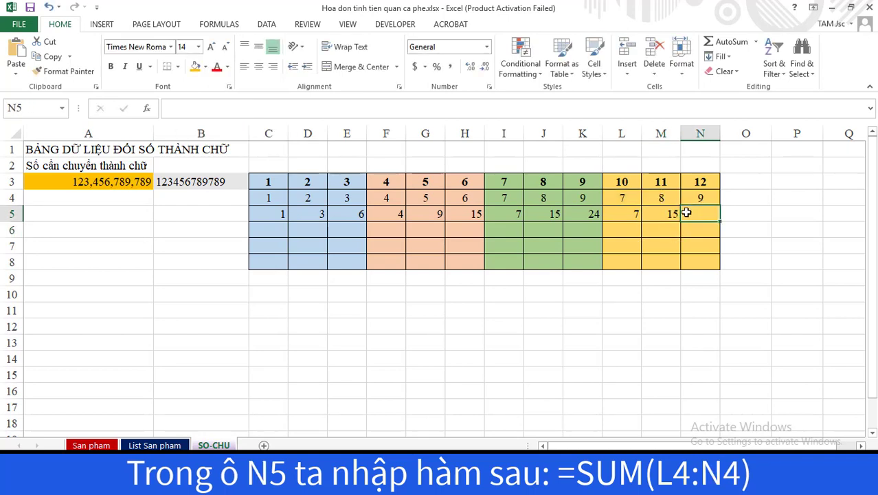
{"action": "key", "text": "ctrl+v"}
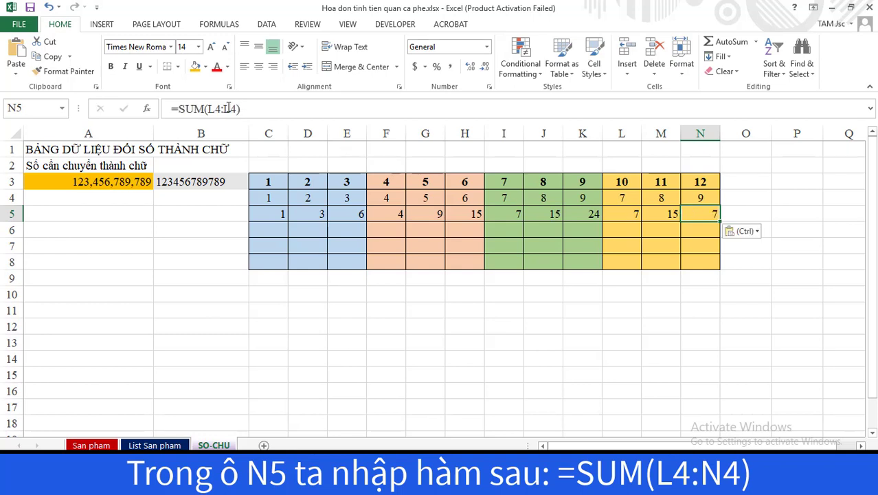
{"action": "left_click", "coordinate": [226, 108]}
{"action": "double_click", "coordinate": [231, 108]}
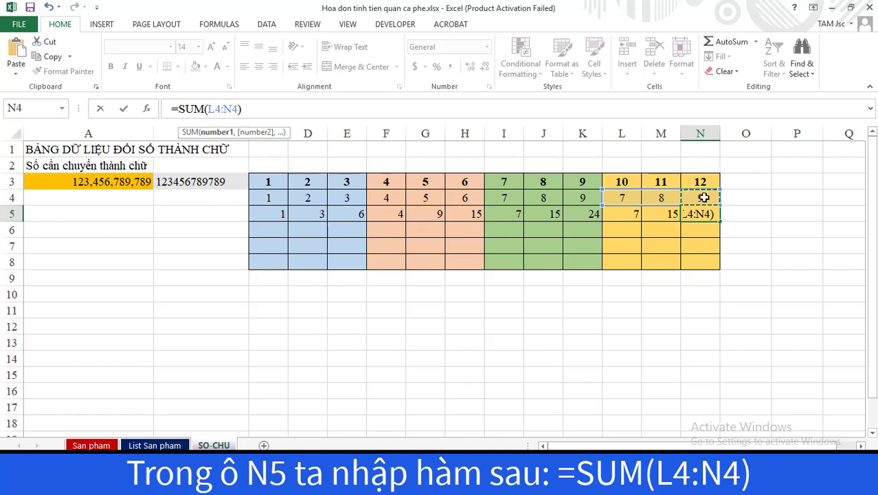
{"action": "key", "text": "Return"}
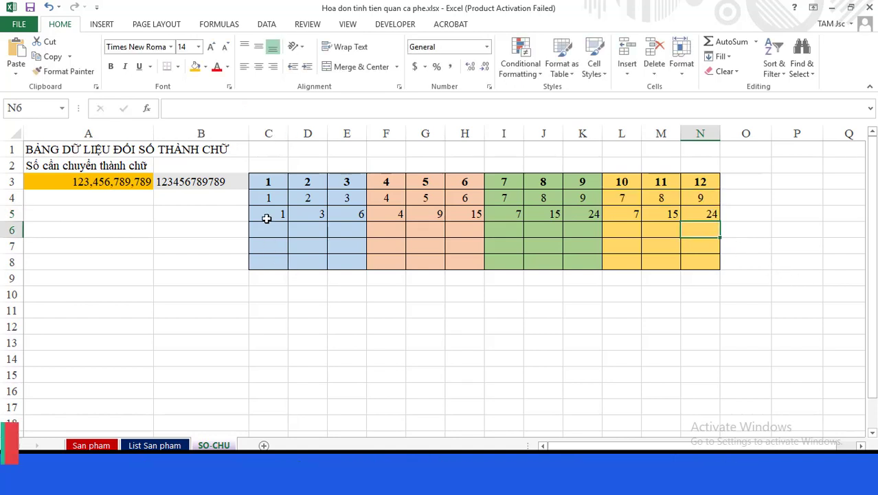
Step: Centre the totals in C5:N5 with Ctrl+E, then select C6
{"action": "left_click_drag", "start_coordinate": [265, 215], "coordinate": [712, 215]}
{"action": "key", "text": "ctrl+e"}
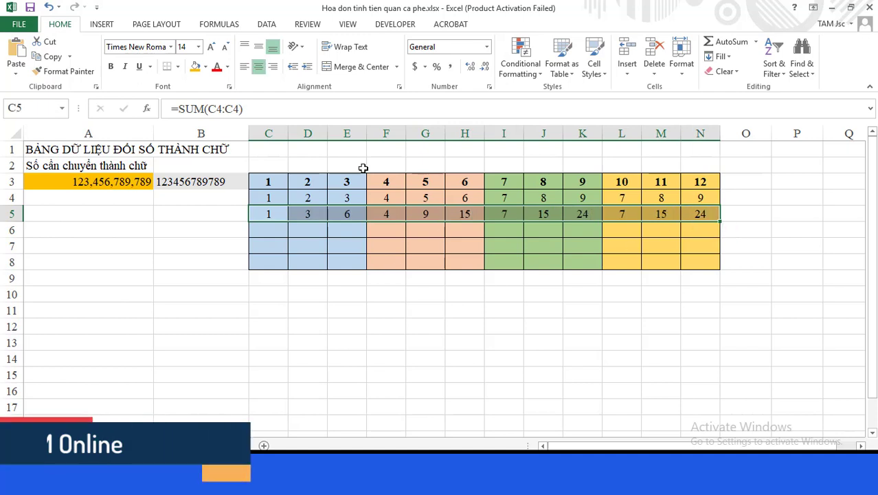
{"action": "left_click", "coordinate": [373, 350]}
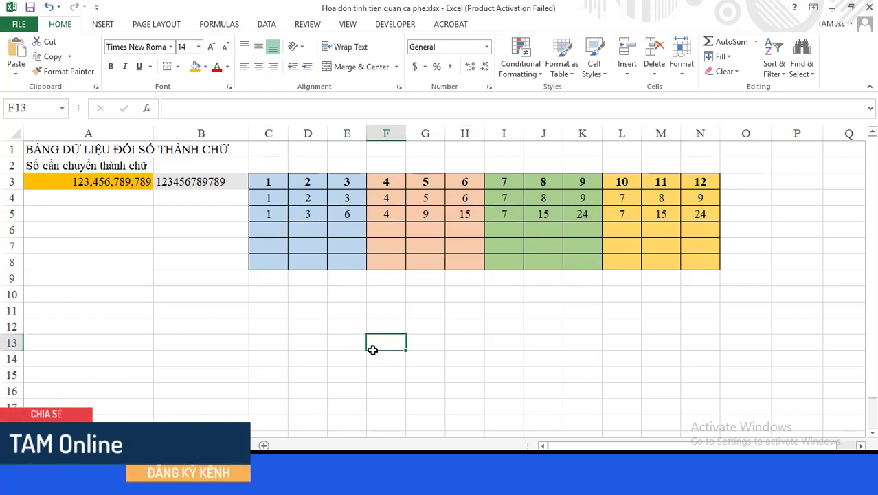
{"action": "left_click", "coordinate": [264, 231]}
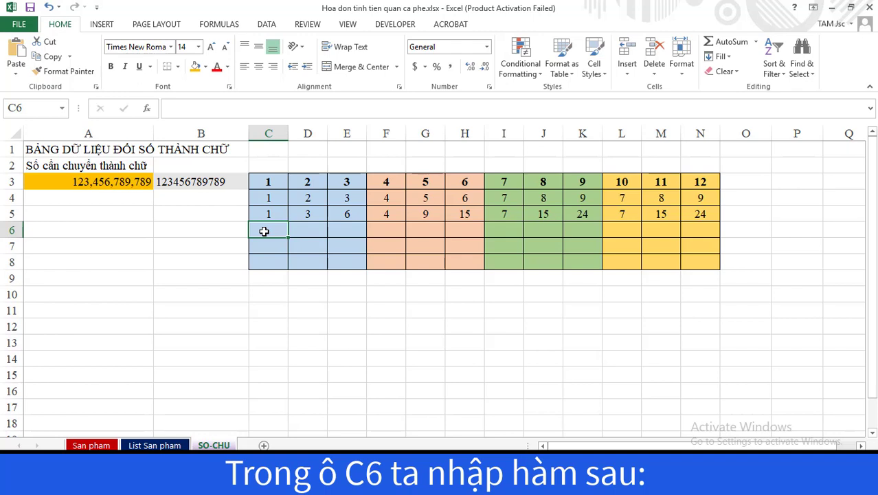
Step: Enter =IF(C4=0,"",CHOOSE(C4,"một",…,"chín")) in C6, fixing the missing quote after sáu
{"action": "type", "text": "="}
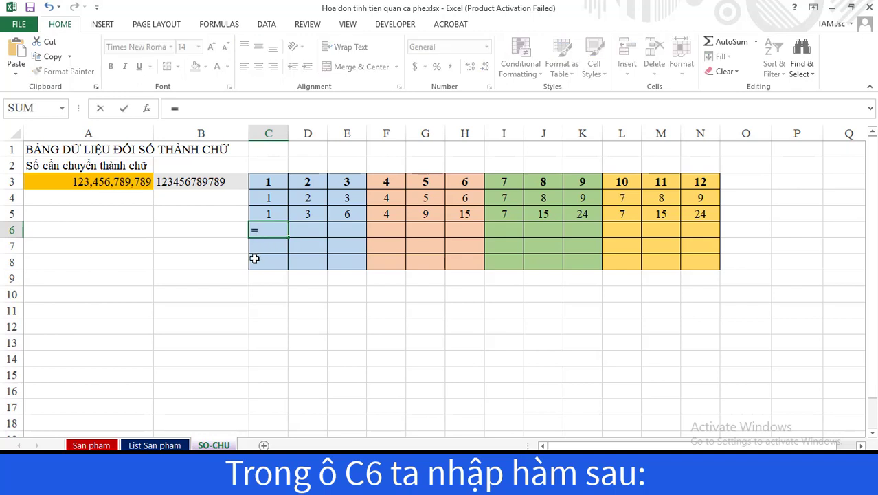
{"action": "type", "text": "I"}
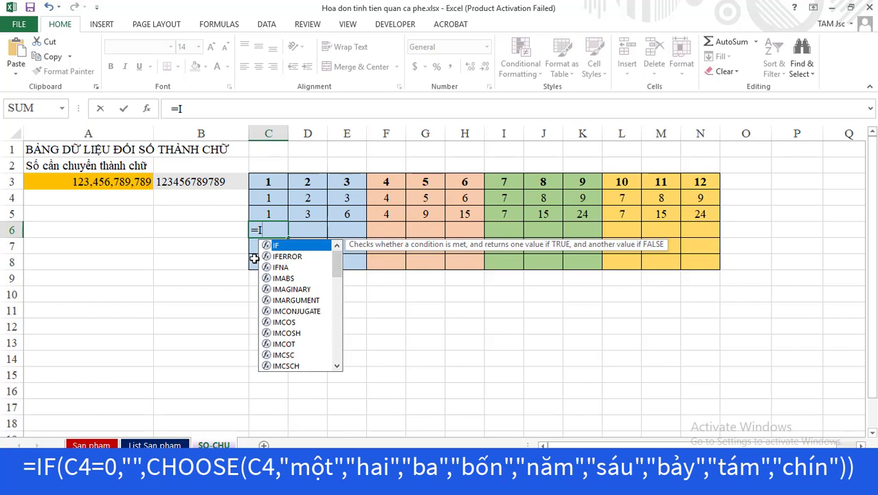
{"action": "type", "text": "F"}
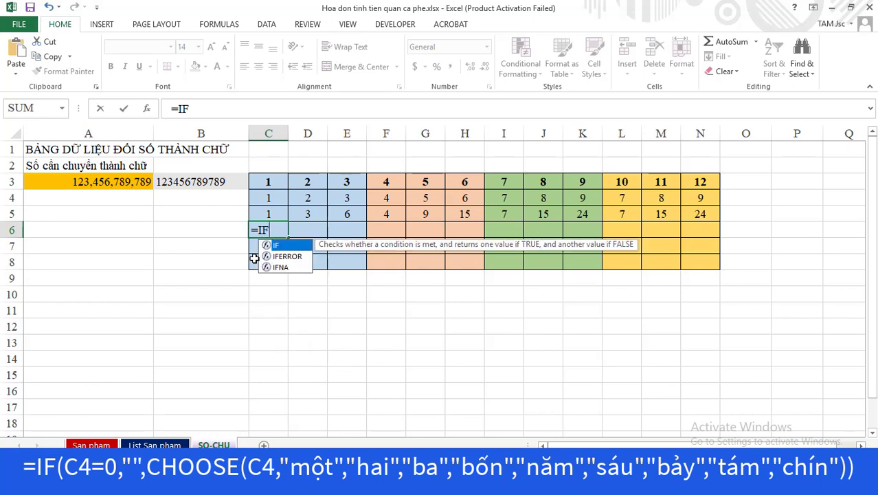
{"action": "type", "text": "("}
{"action": "left_click", "coordinate": [270, 198]}
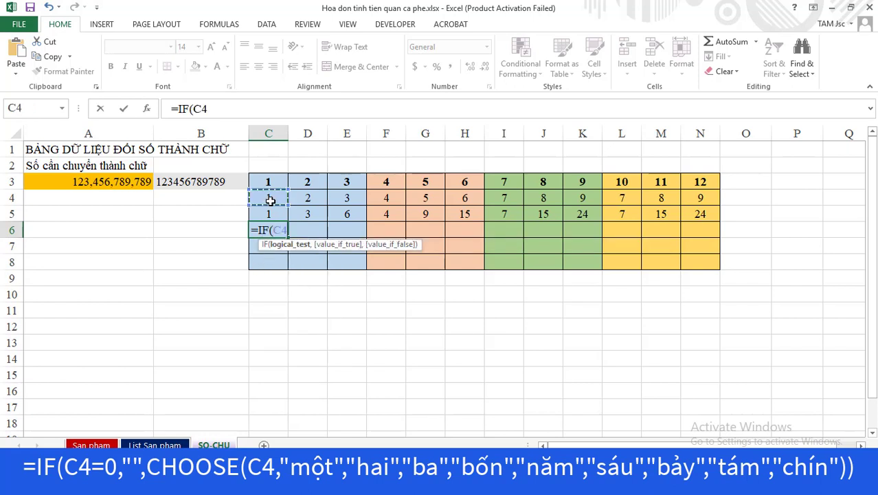
{"action": "type", "text": "=0"}
{"action": "type", "text": ",\"\","}
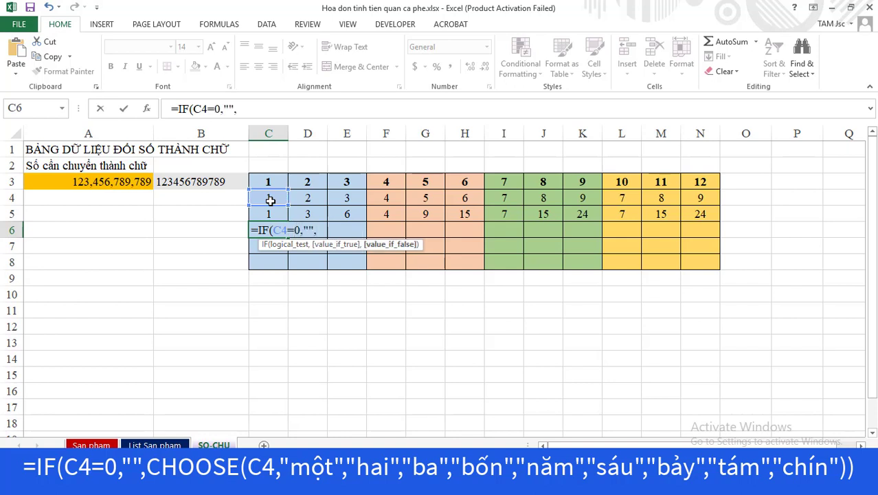
{"action": "type", "text": "CHOOSE"}
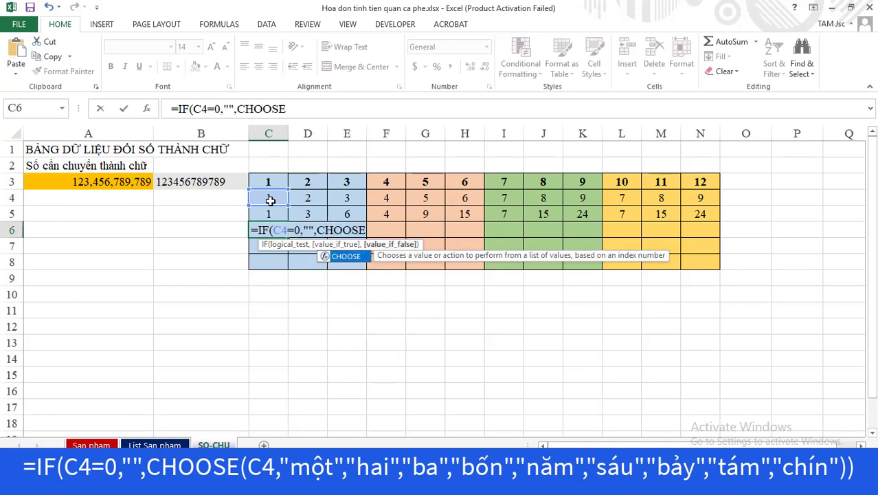
{"action": "type", "text": "("}
{"action": "left_click", "coordinate": [269, 198]}
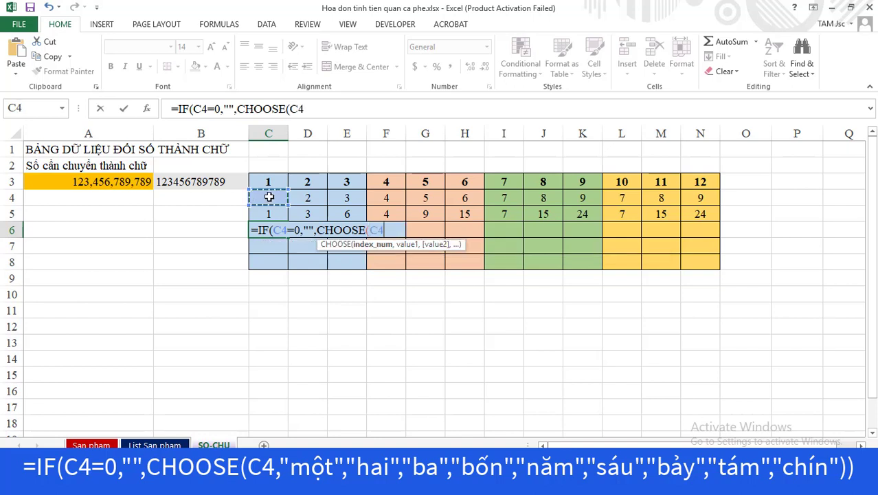
{"action": "type", "text": ",\""}
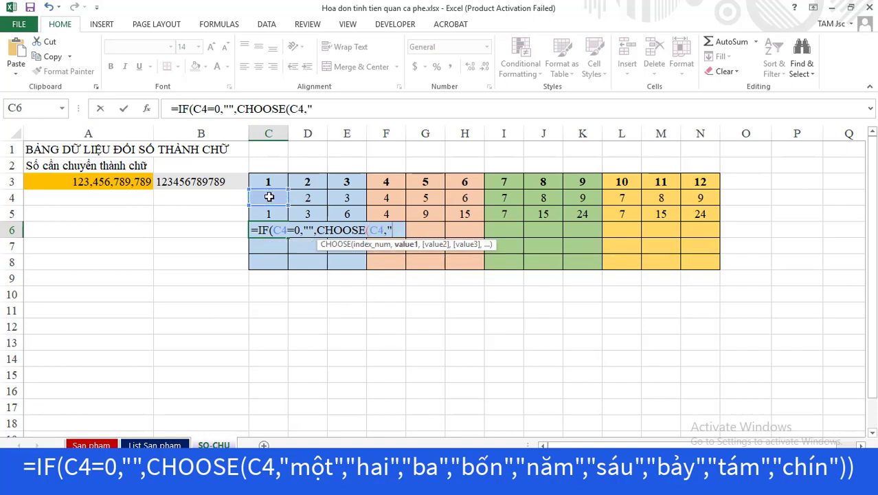
{"action": "type", "text": "một"}
{"action": "type", "text": ",\"hai\","}
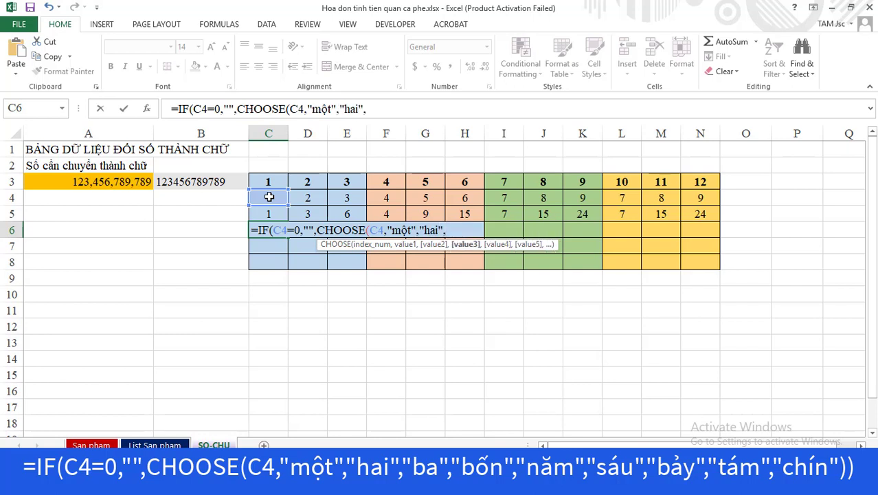
{"action": "type", "text": "\"ba\",\"b"}
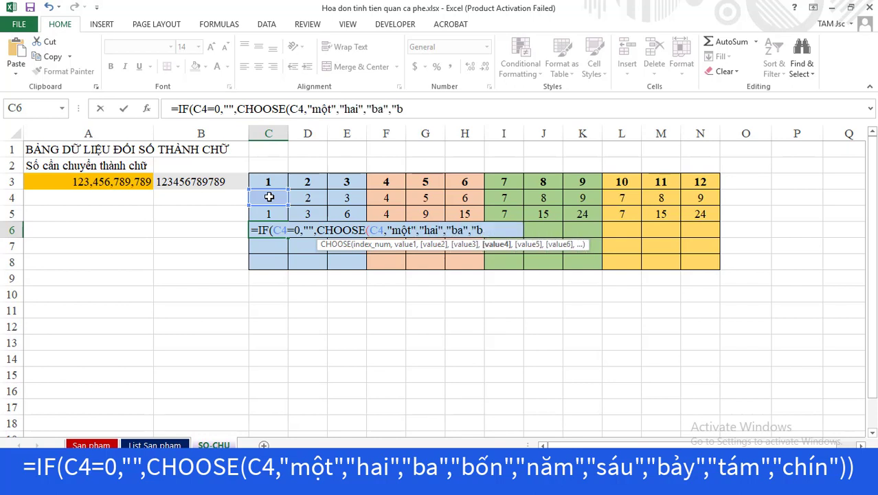
{"action": "type", "text": "ốn\",\"năm\""}
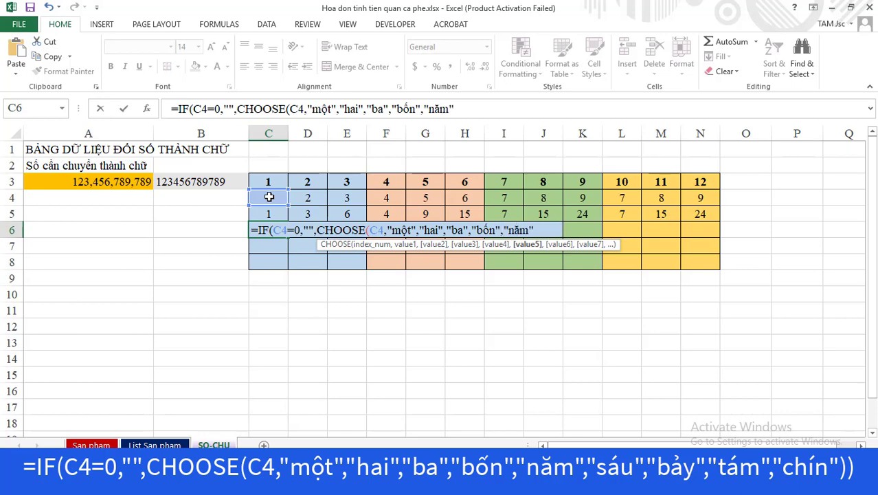
{"action": "type", "text": ",\"sáu,\"bay"}
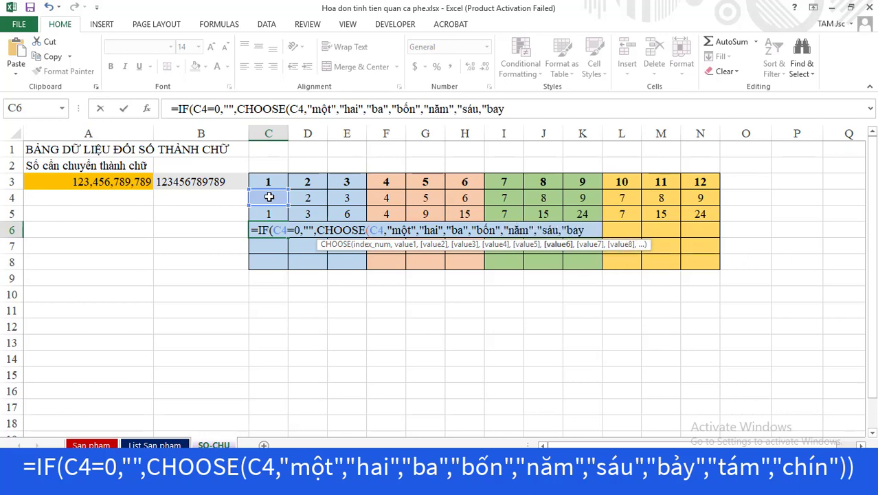
{"action": "type", "text": "r\",\"tám\","}
{"action": "type", "text": "\""}
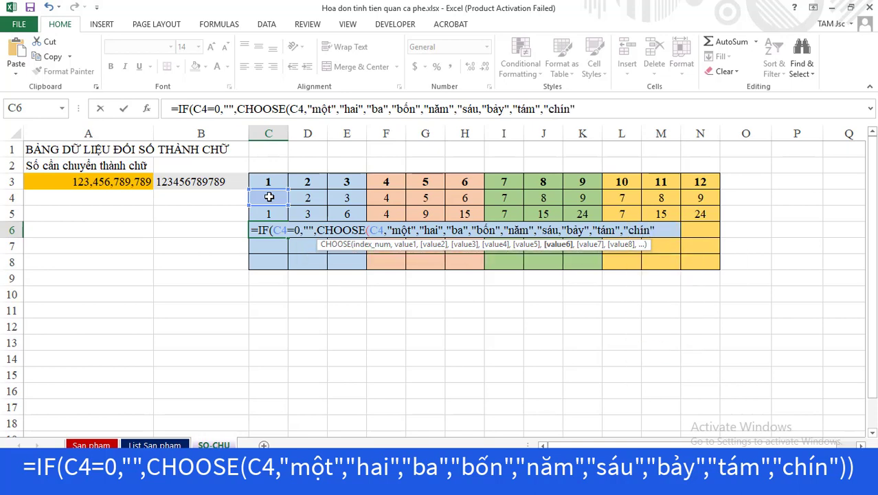
{"action": "type", "text": "chins\"))"}
{"action": "left_click", "coordinate": [509, 110]}
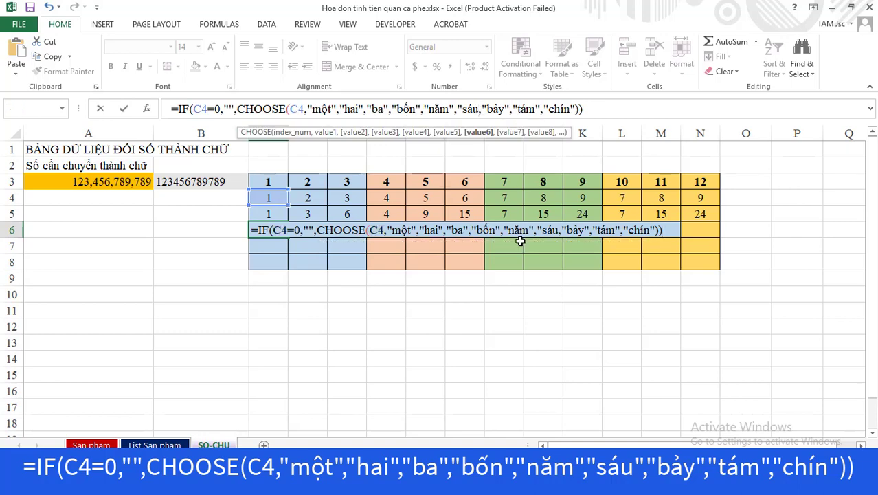
{"action": "type", "text": "\""}
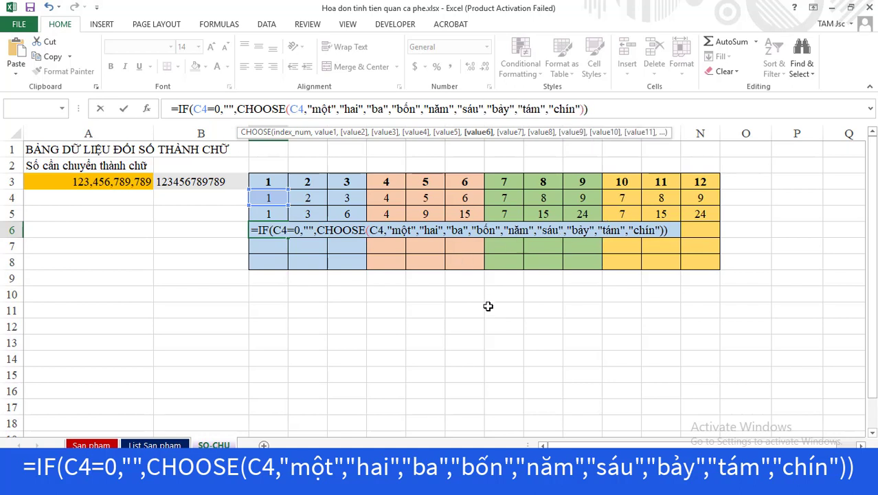
{"action": "key", "text": "Return"}
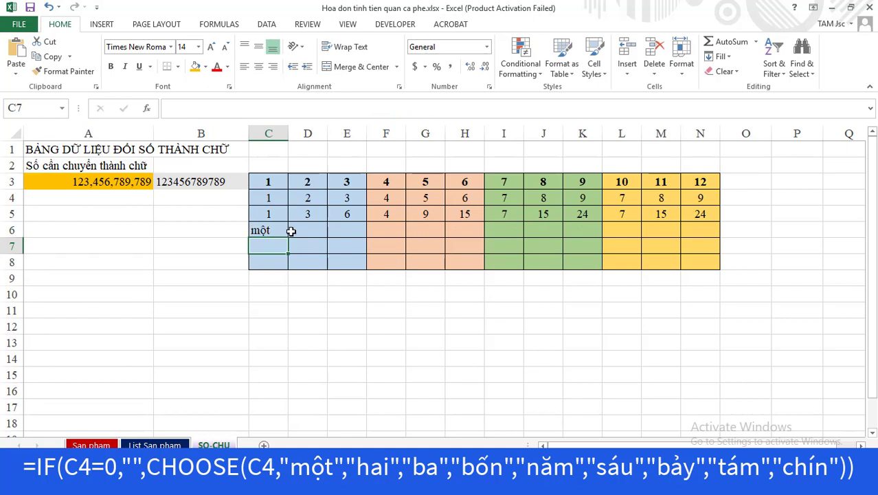
Step: In D6, begin =IF(D4=0,IF(AND(C4<>0,E4<>0),"lẻ","") to handle a zero tens digit
{"action": "left_click", "coordinate": [313, 232]}
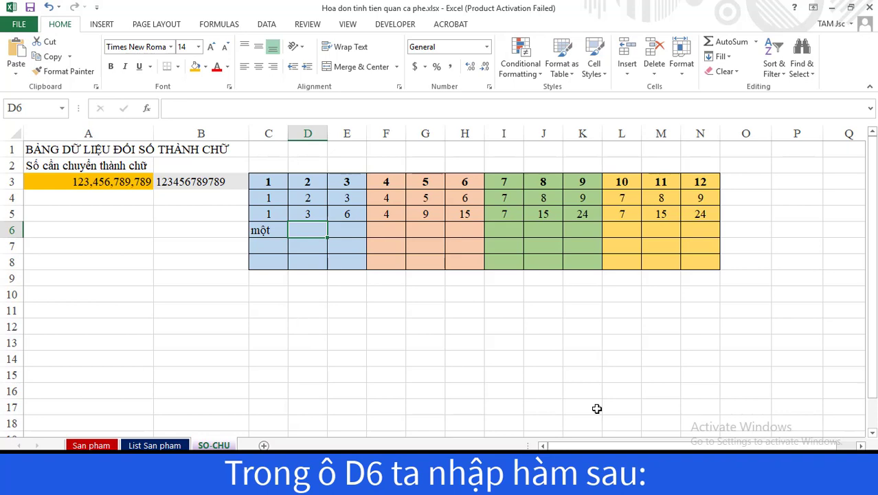
{"action": "type", "text": "=IF("}
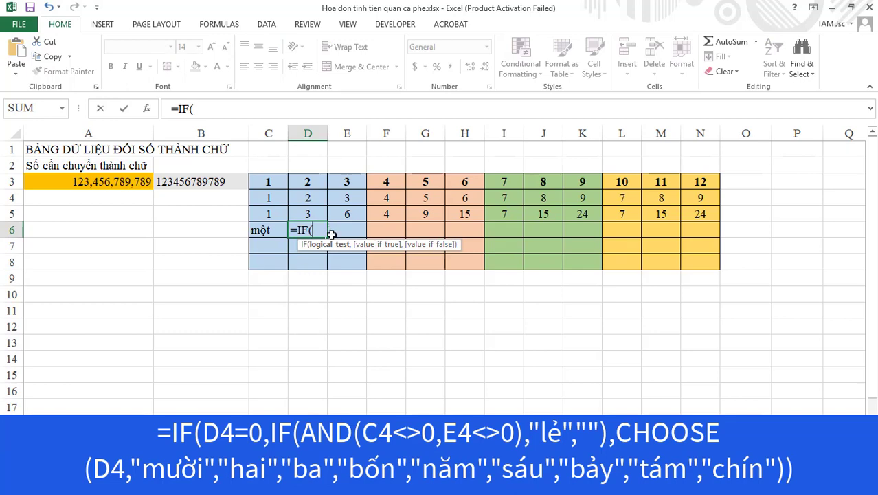
{"action": "left_click", "coordinate": [308, 199]}
{"action": "type", "text": "=0"}
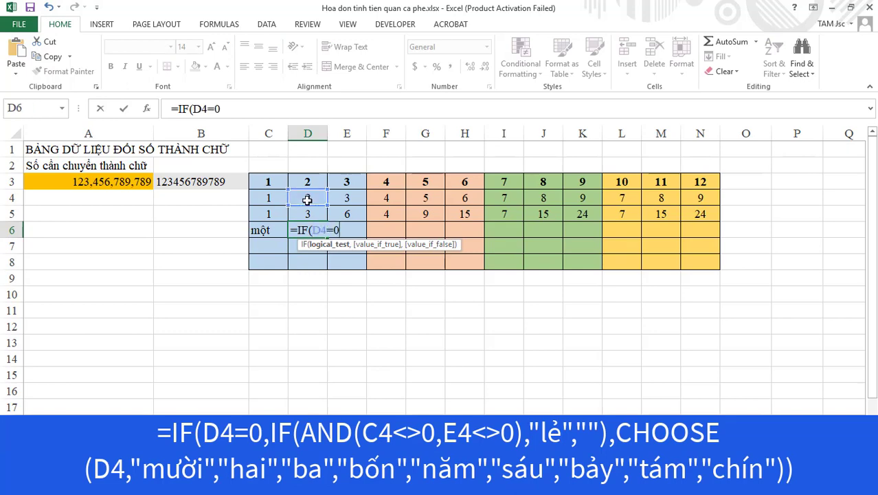
{"action": "type", "text": ",IF("}
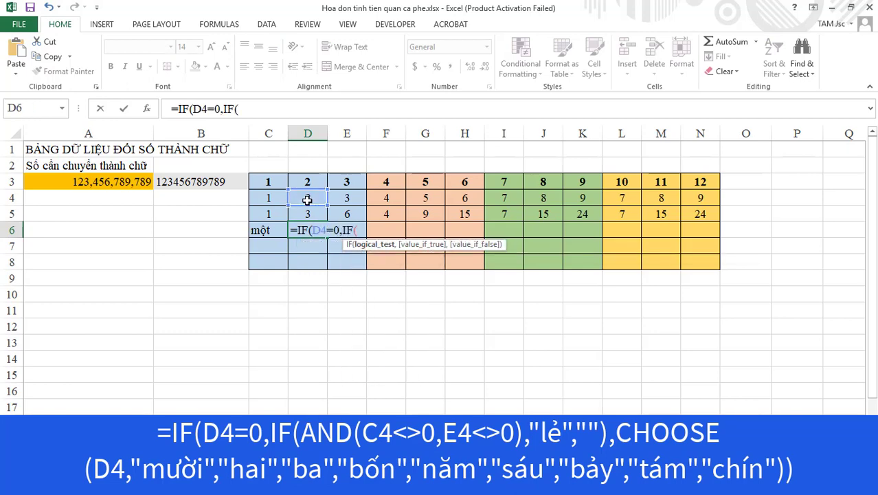
{"action": "type", "text": "AND("}
{"action": "left_click", "coordinate": [278, 199]}
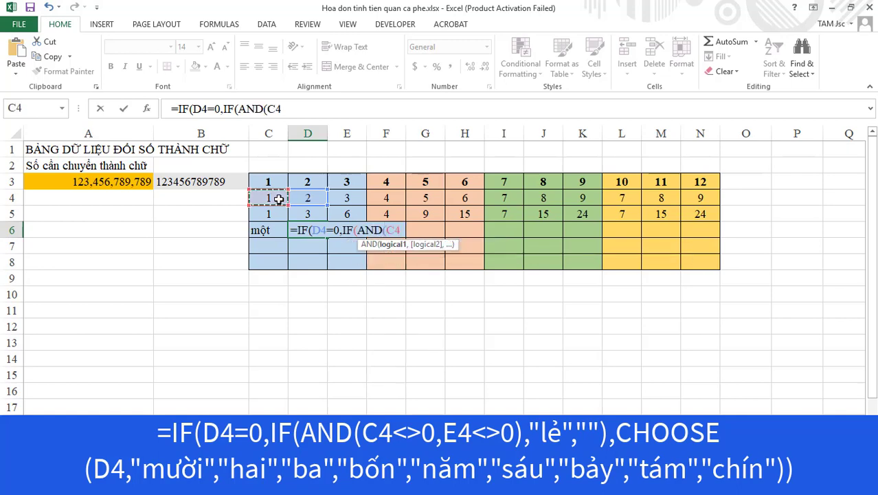
{"action": "type", "text": ">"}
{"action": "type", "text": "0"}
{"action": "key", "text": "BackSpace"}
{"action": "key", "text": "BackSpace"}
{"action": "type", "text": "<>0"}
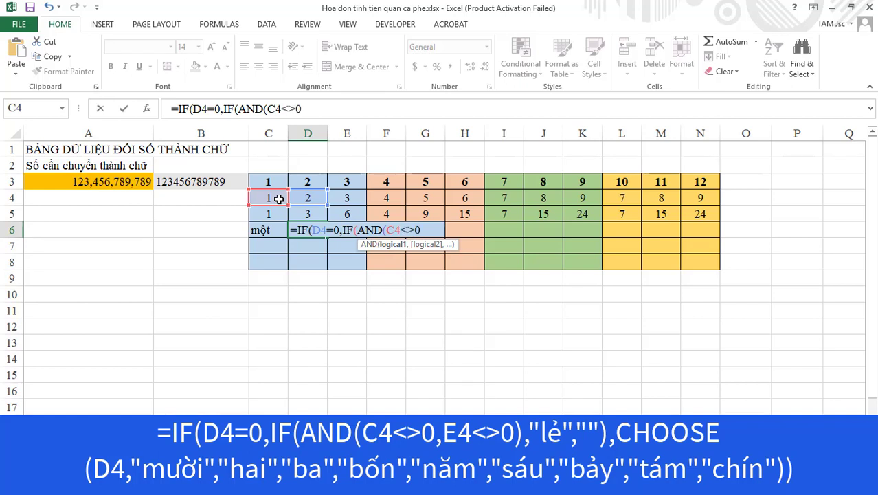
{"action": "type", "text": ","}
{"action": "left_click", "coordinate": [351, 198]}
{"action": "type", "text": "<"}
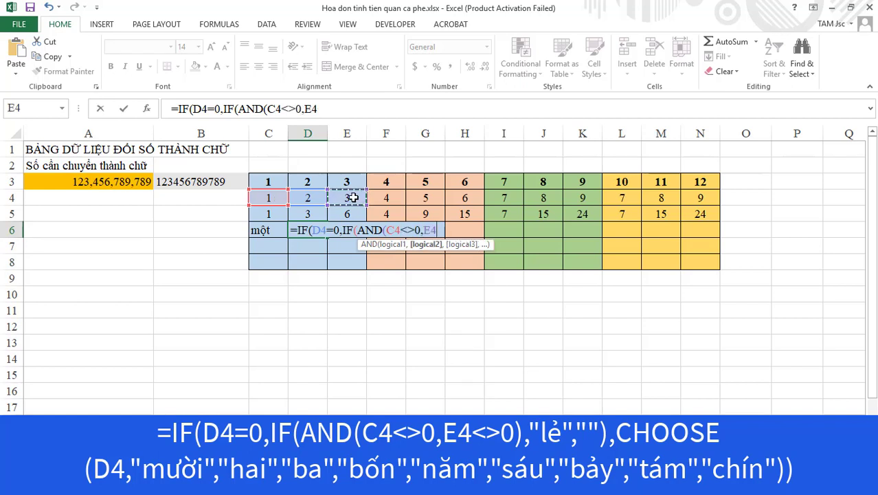
{"action": "type", "text": ">0),"}
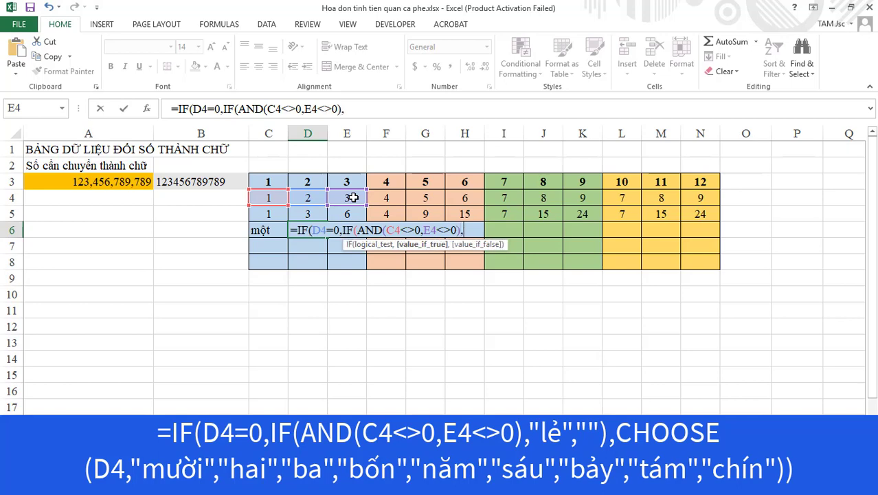
{"action": "type", "text": "\"lè\",\"\""}
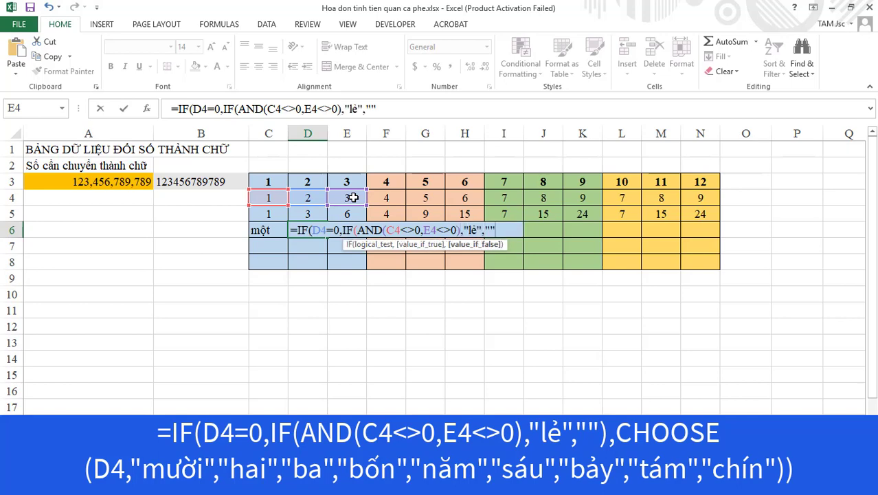
{"action": "type", "text": ")CHOOSE"}
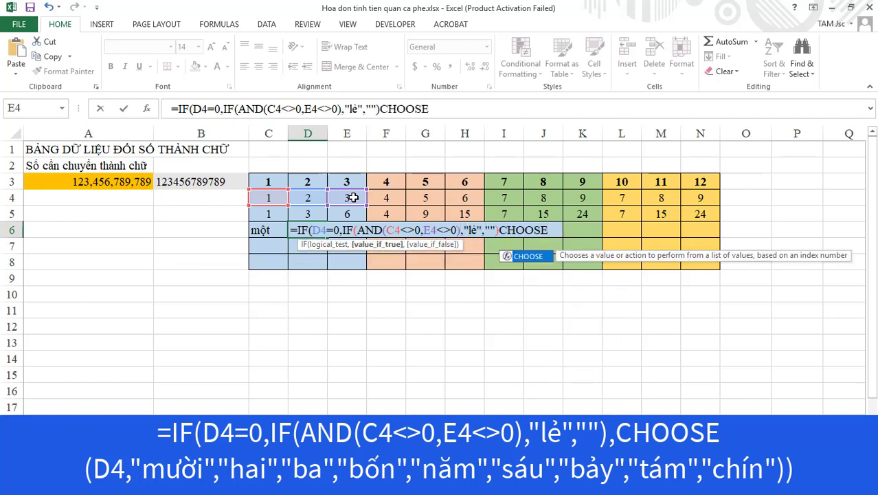
{"action": "type", "text": "("}
Step: Add CHOOSE(D4,"mười","hai",…,"chín"), insert the missing comma, and commit so D6 shows hai
{"action": "left_click", "coordinate": [310, 197]}
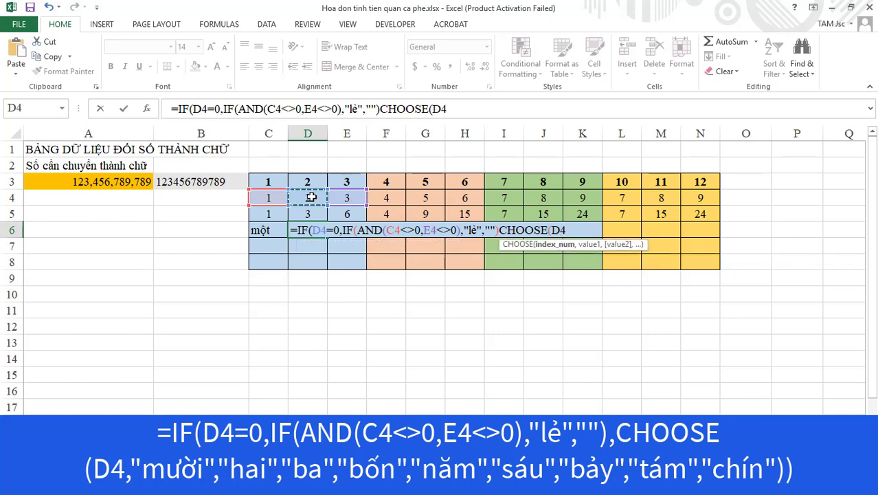
{"action": "type", "text": ",\"mười\","}
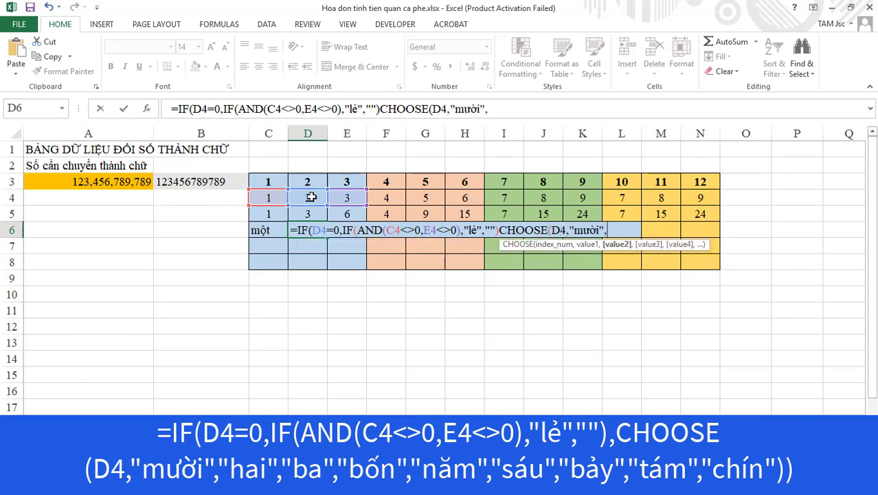
{"action": "type", "text": "\"hai\",\"ba\","}
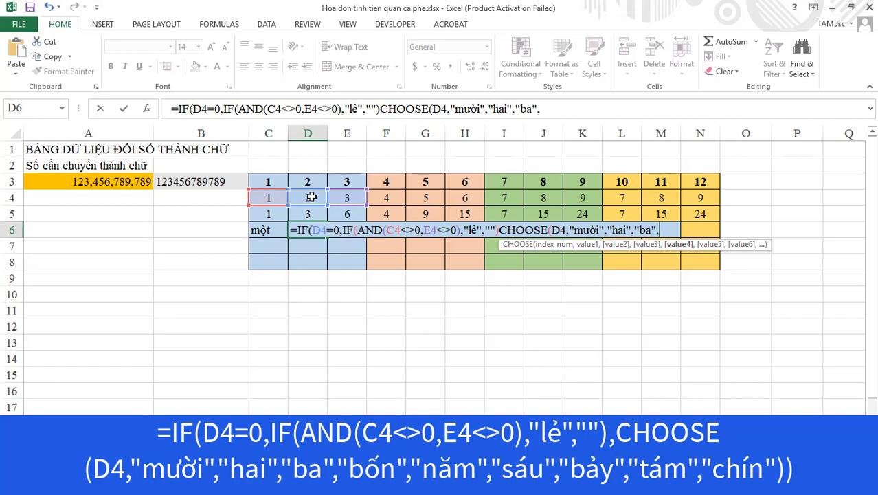
{"action": "type", "text": "\"bôn\",\"năm\","}
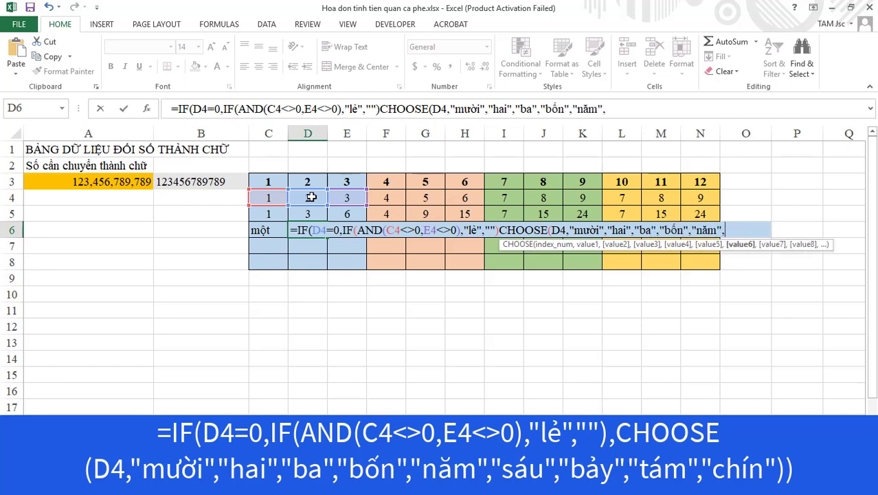
{"action": "type", "text": "\"sau\",\"bay\","}
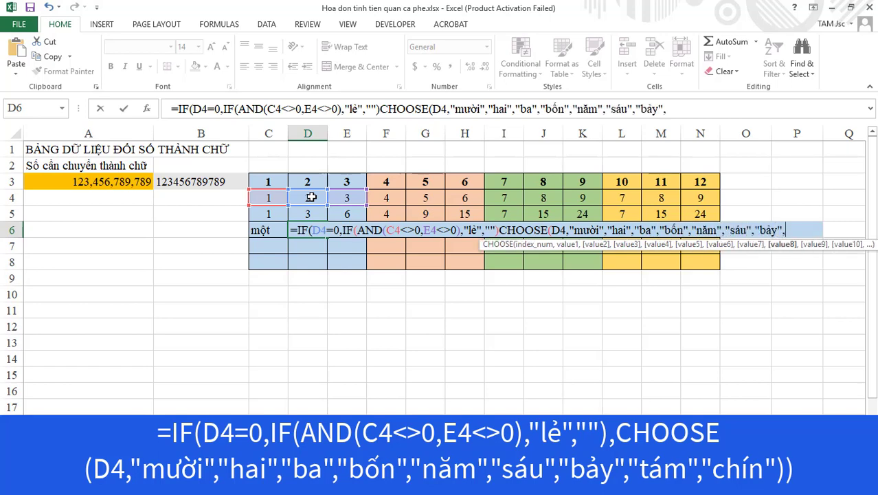
{"action": "type", "text": "\"tám,\"chí"}
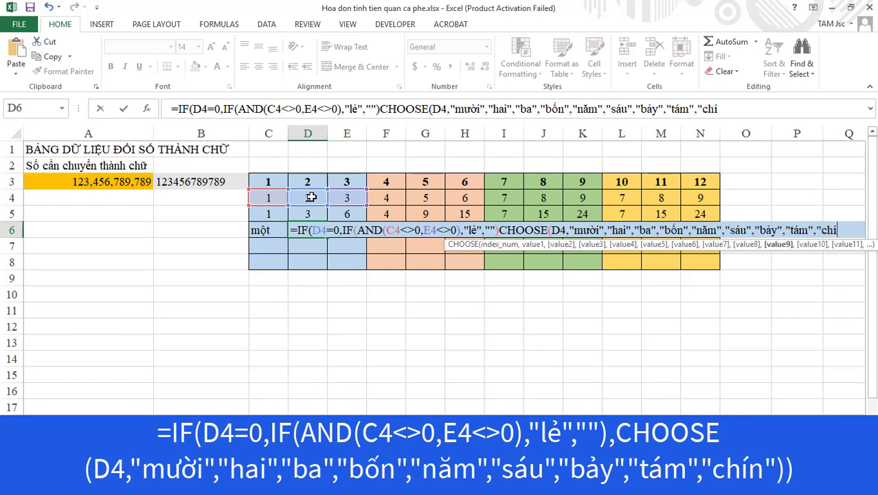
{"action": "type", "text": "n\""}
{"action": "type", "text": "))"}
{"action": "left_click", "coordinate": [380, 108]}
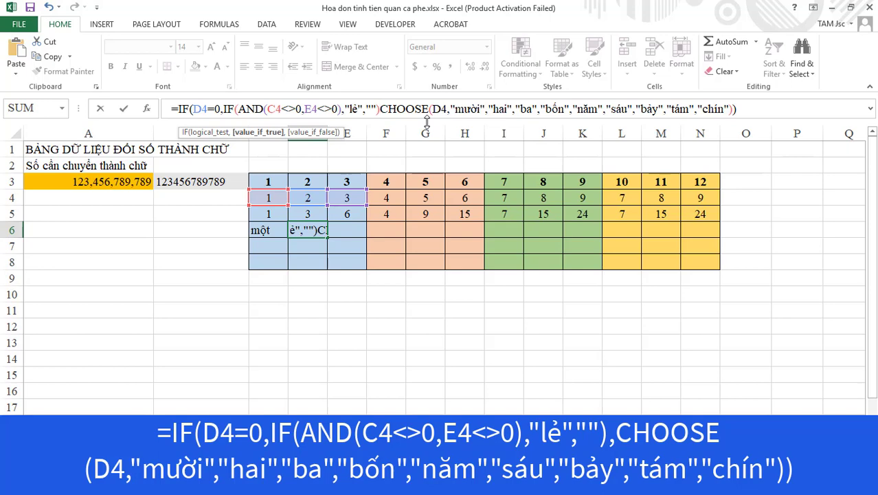
{"action": "type", "text": ","}
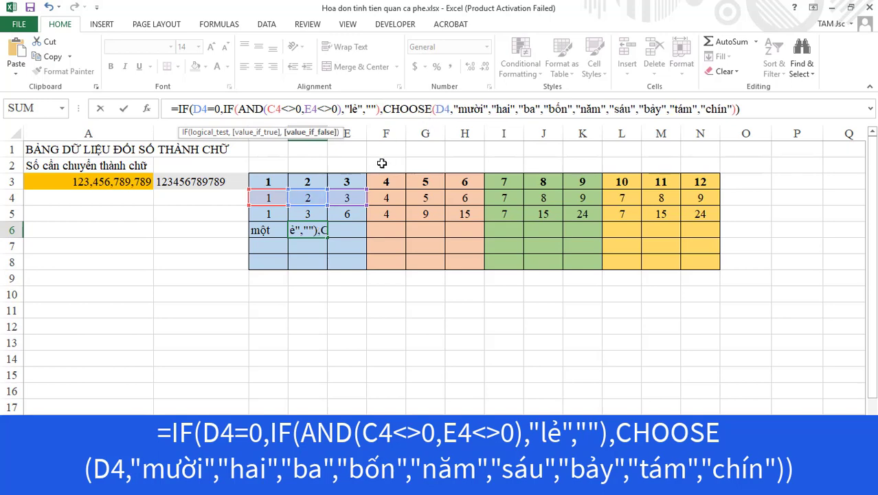
{"action": "key", "text": "Return"}
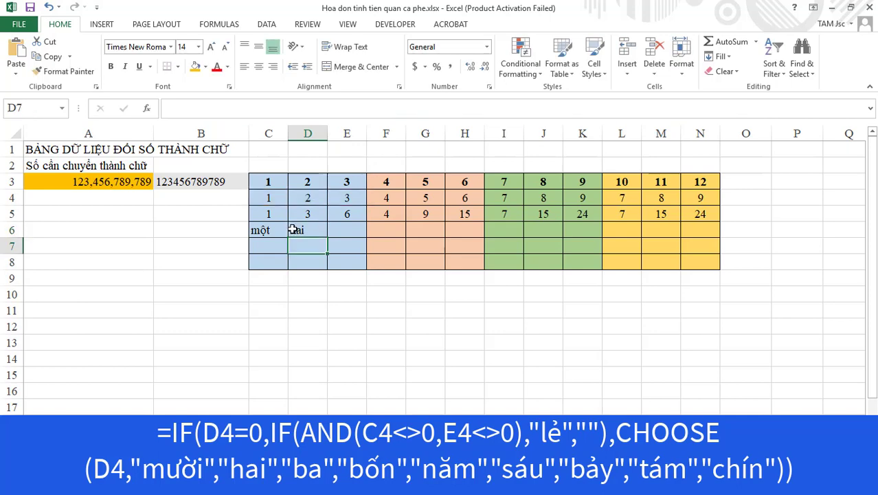
Step: Enter E6's units formula using E4, with mốt/một and năm/lăm depending on D4, showing ba
{"action": "left_click", "coordinate": [344, 231]}
{"action": "type", "text": "=IF("}
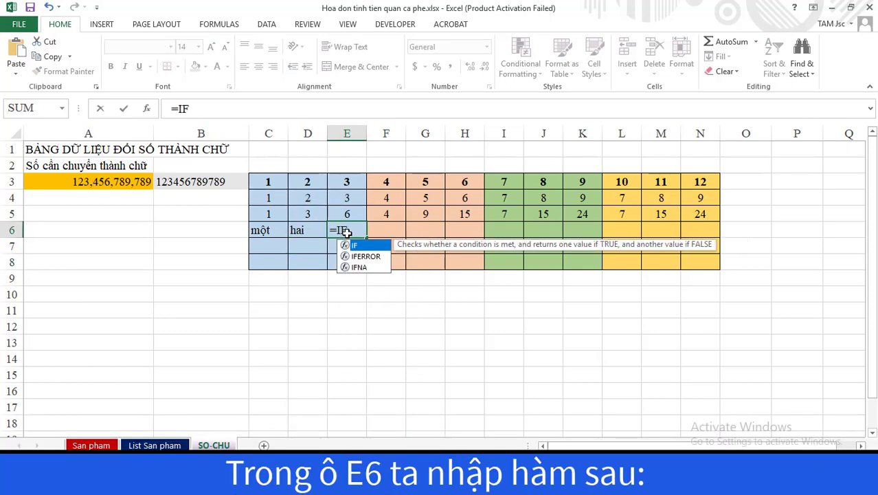
{"action": "left_click", "coordinate": [350, 200]}
{"action": "type", "text": "=0"}
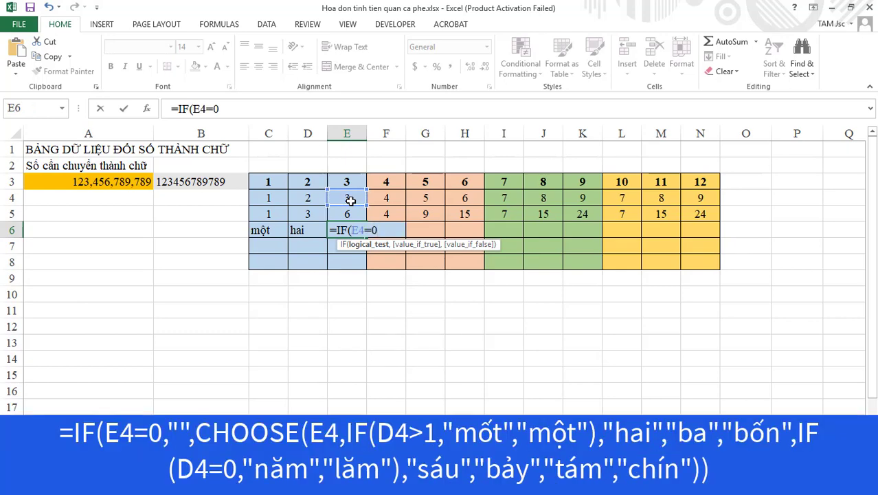
{"action": "type", "text": ",\"\","}
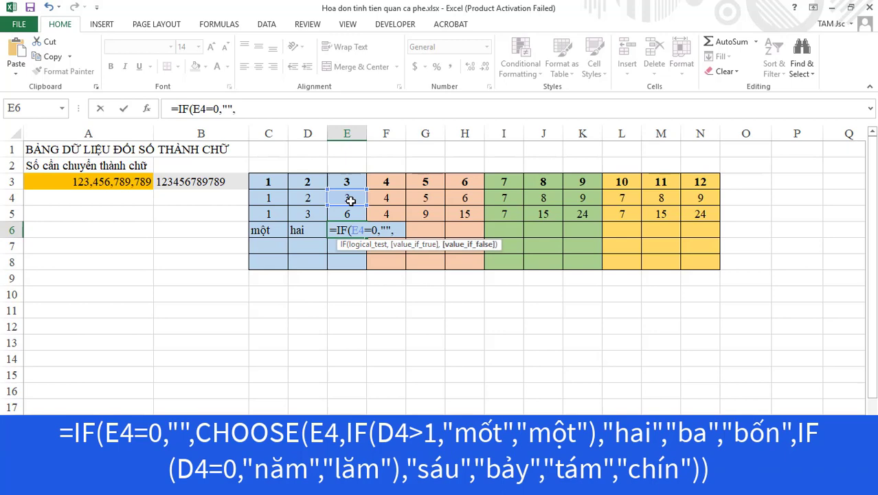
{"action": "type", "text": "CHOOSE("}
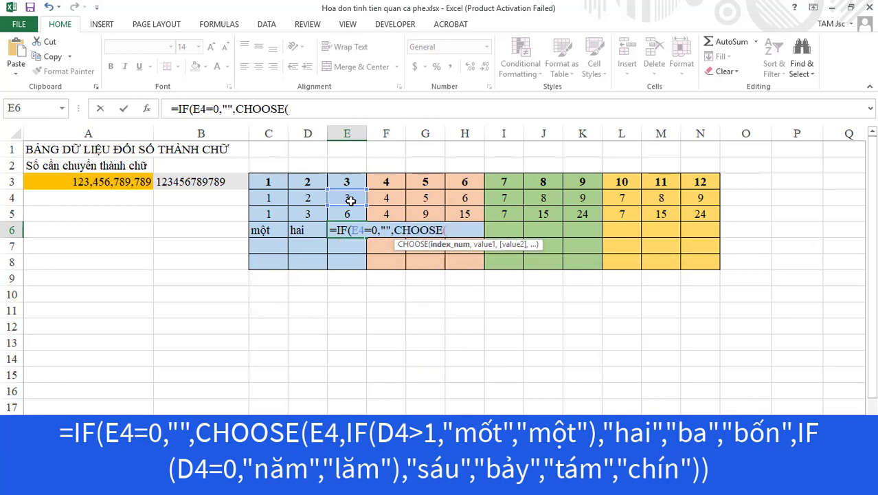
{"action": "left_click", "coordinate": [350, 199]}
{"action": "type", "text": ",IF"}
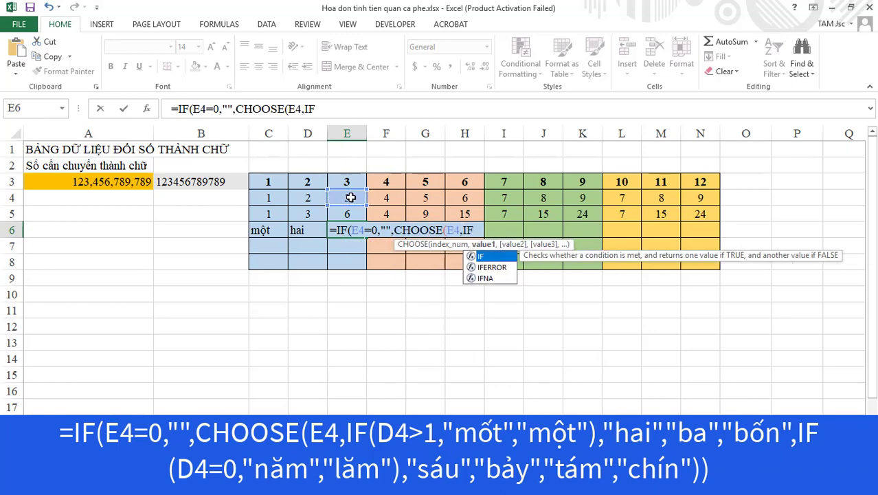
{"action": "type", "text": "("}
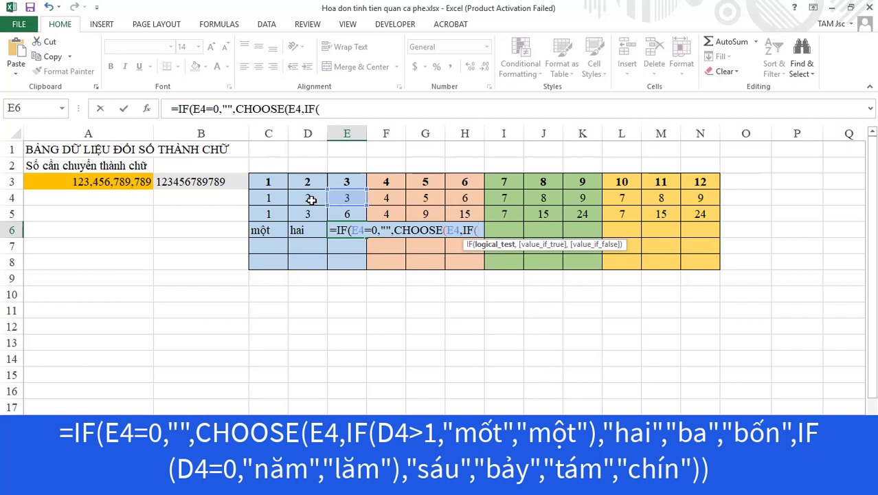
{"action": "left_click", "coordinate": [313, 198]}
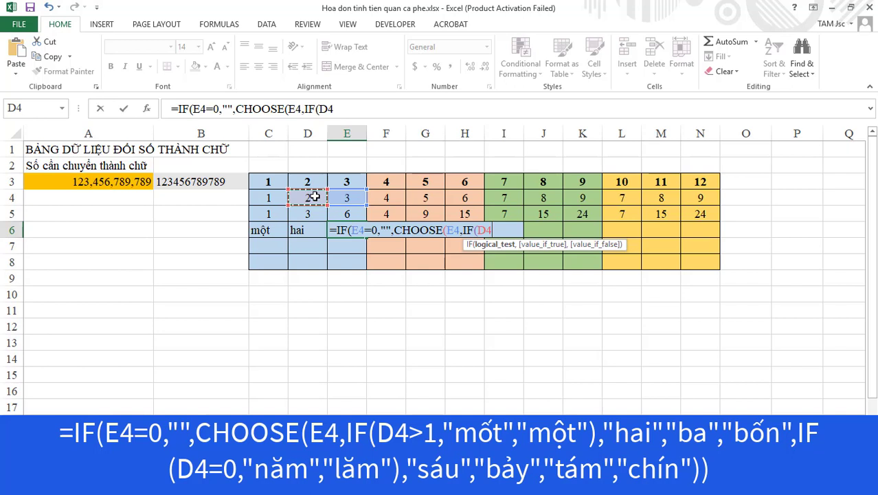
{"action": "type", "text": ">1"}
{"action": "type", "text": ",\""}
{"action": "type", "text": "mố"}
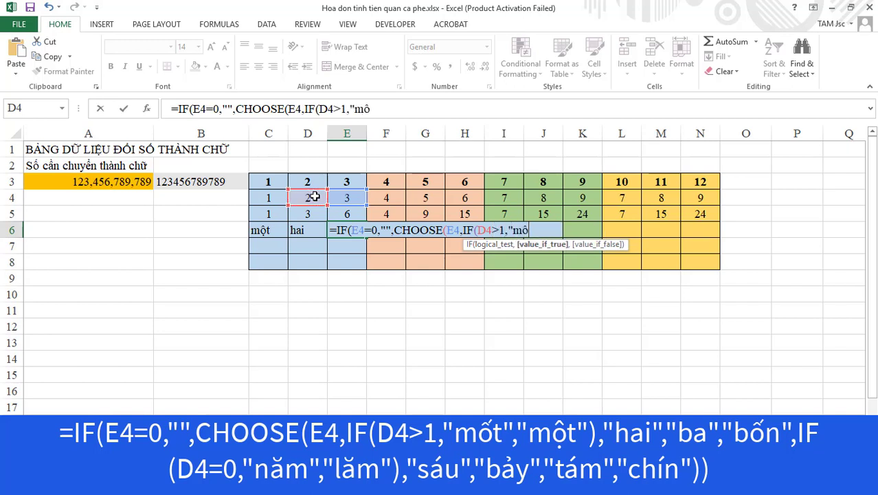
{"action": "type", "text": "t\",\"một"}
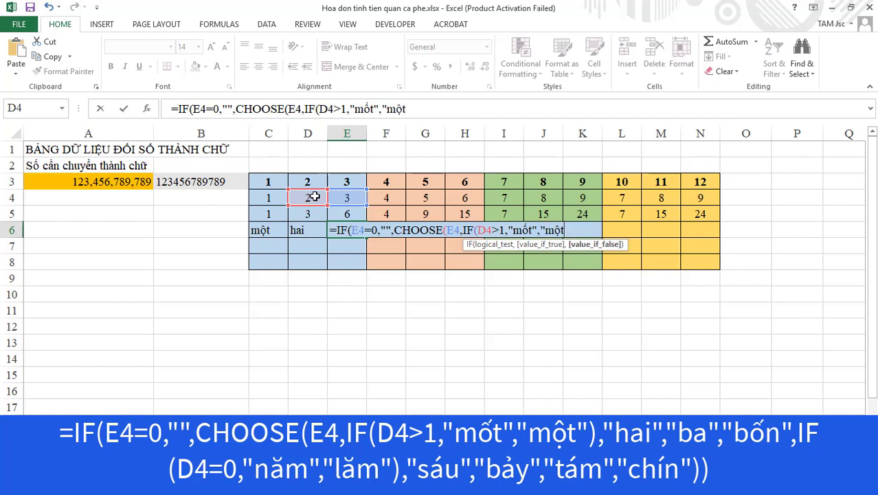
{"action": "type", "text": "\"),"}
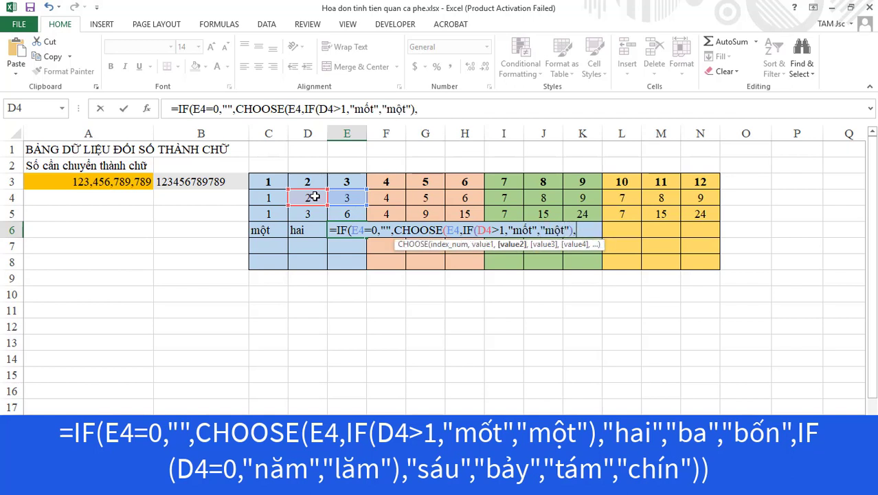
{"action": "type", "text": "\"hai\",\"ba\""}
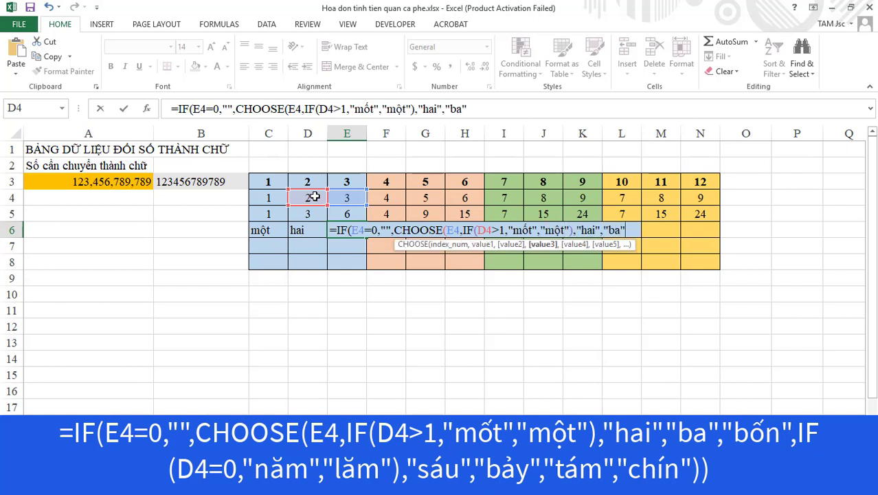
{"action": "type", "text": ",\"bốn"}
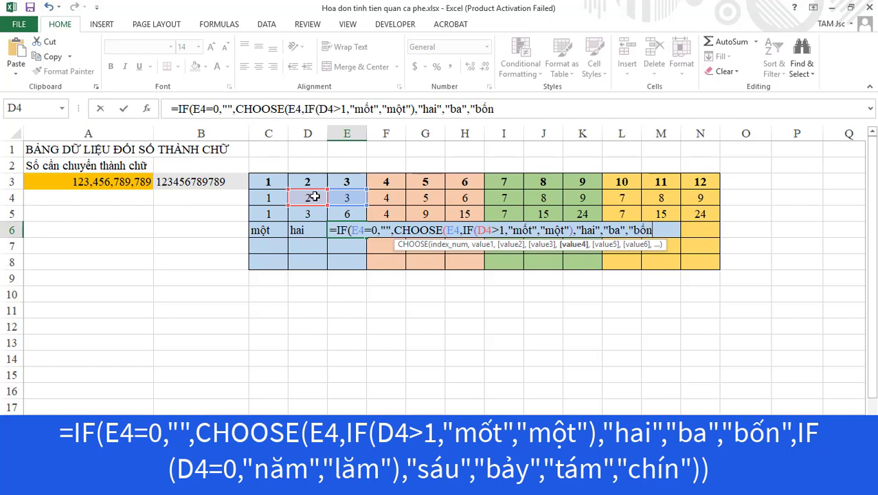
{"action": "type", "text": "\",IF"}
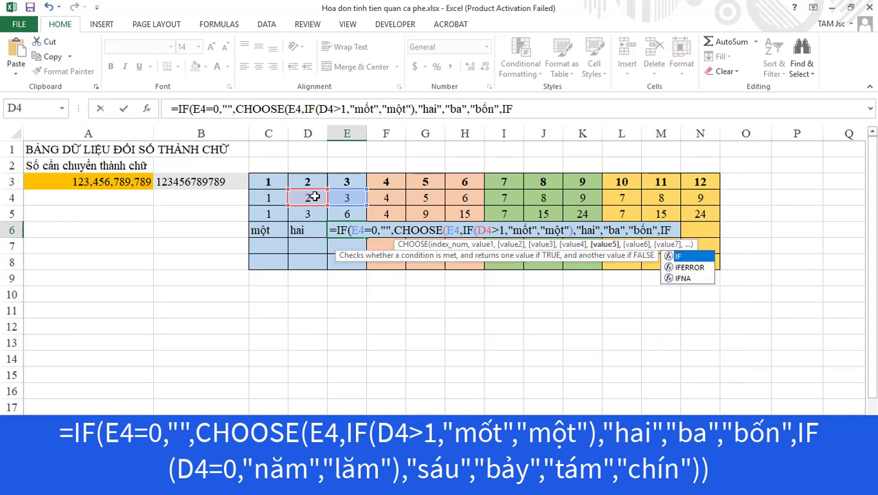
{"action": "type", "text": "("}
{"action": "left_click", "coordinate": [310, 199]}
{"action": "type", "text": "="}
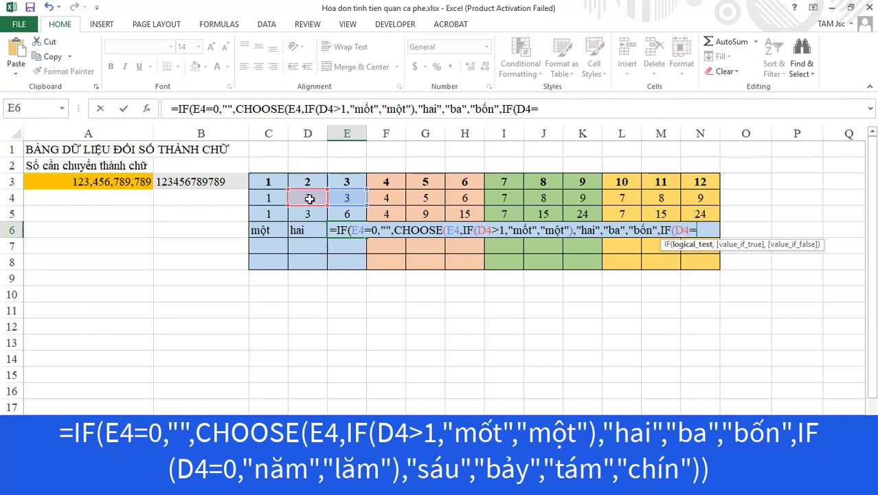
{"action": "type", "text": "0,\""}
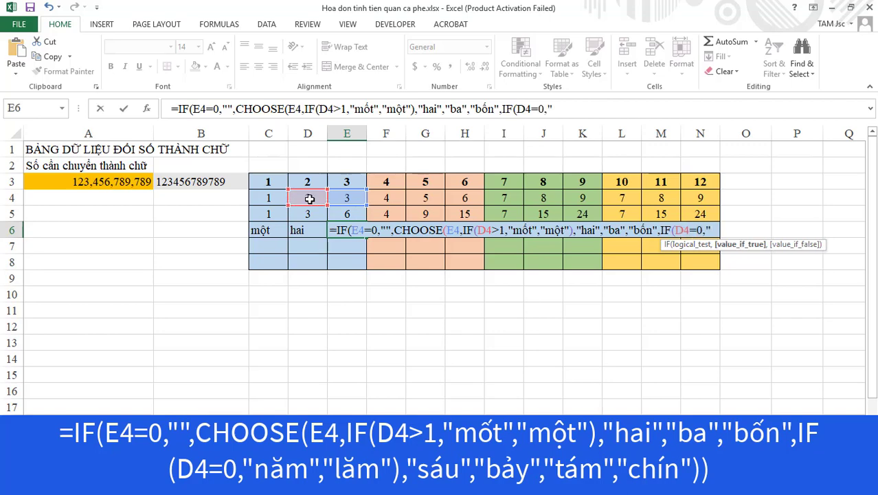
{"action": "type", "text": "năm\",\"l"}
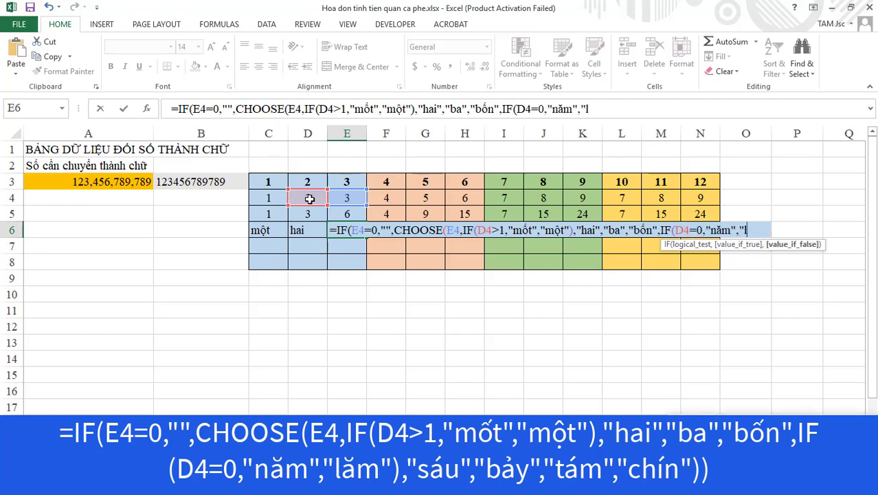
{"action": "type", "text": "ăm\")"}
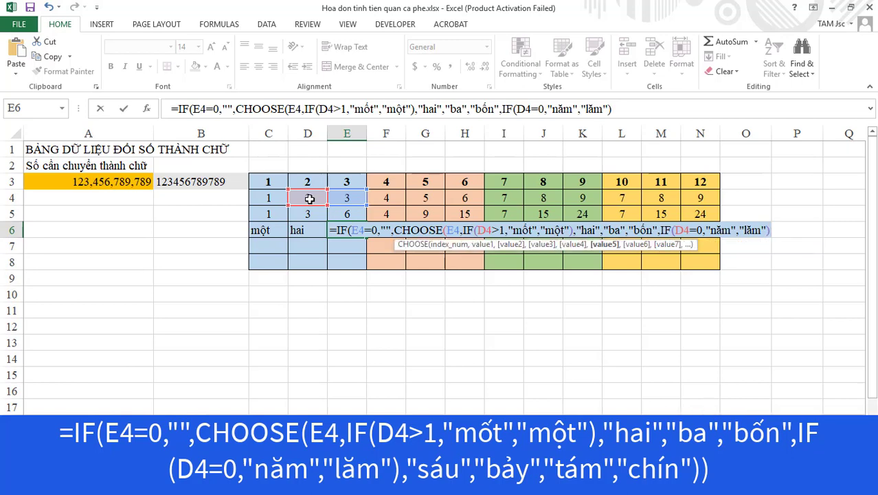
{"action": "type", "text": ",\"sáu\","}
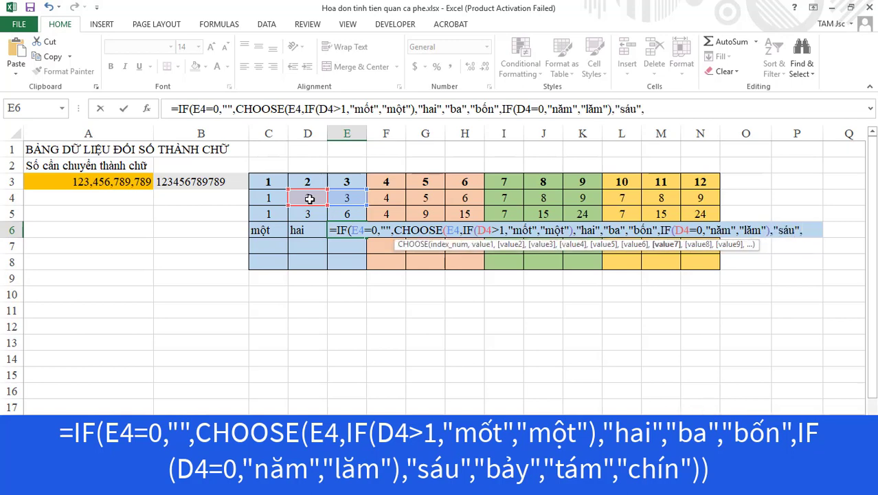
{"action": "type", "text": "\"baảy\",\""}
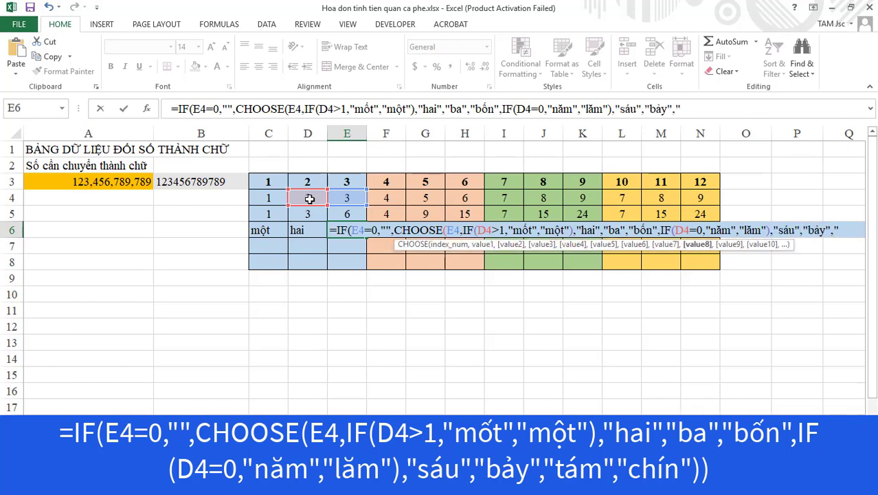
{"action": "type", "text": "tám\",\"chín"}
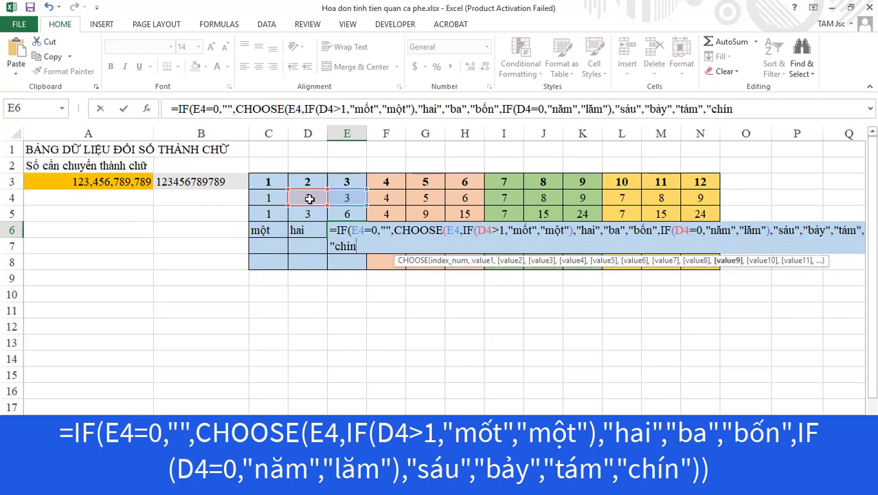
{"action": "type", "text": "\"))"}
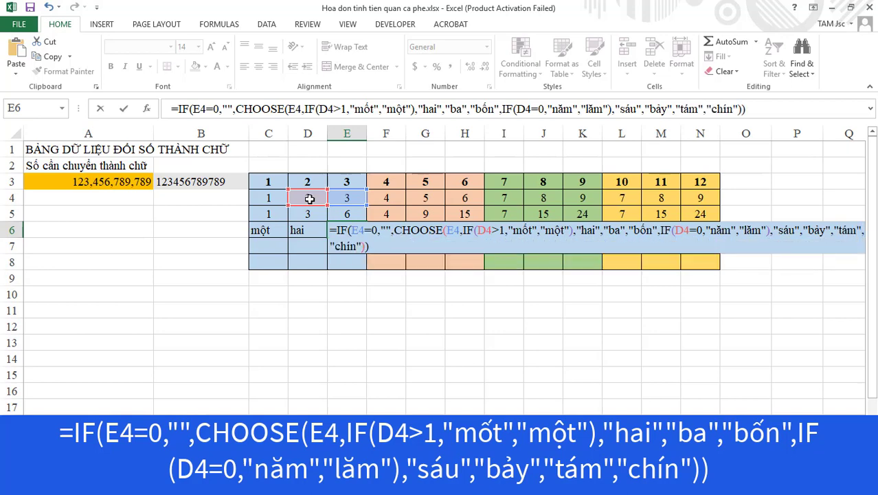
{"action": "key", "text": "Return"}
Step: In F6, start =IF(F4=0,"",CHOOSE(F4, with "một" as the first word
{"action": "left_click", "coordinate": [386, 231]}
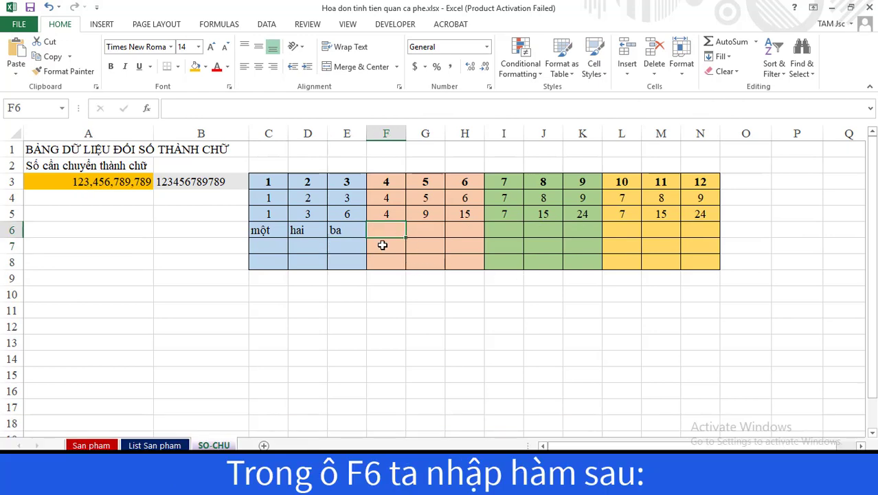
{"action": "type", "text": "=IF"}
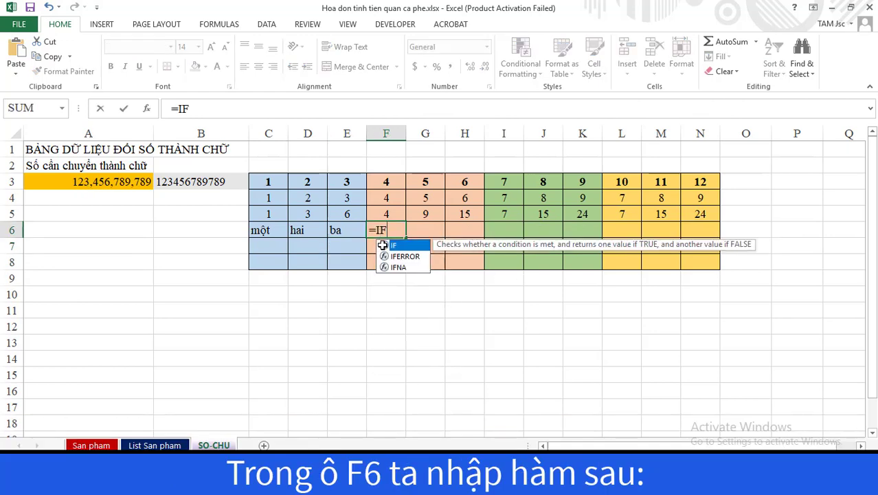
{"action": "type", "text": "("}
{"action": "left_click", "coordinate": [386, 197]}
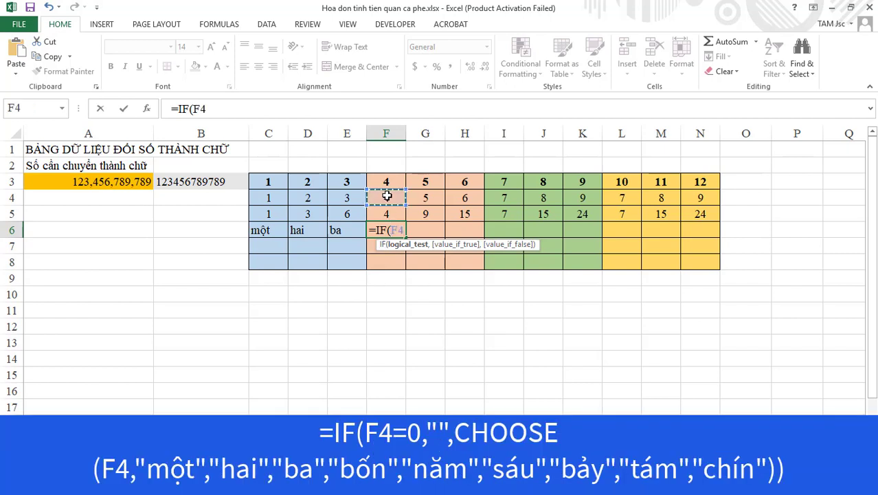
{"action": "type", "text": "=0,\"\""}
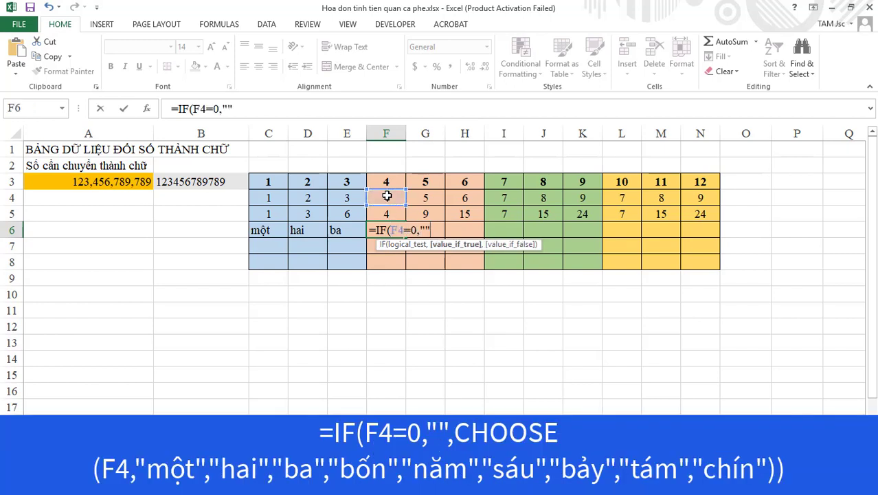
{"action": "type", "text": ","}
{"action": "type", "text": "CHO"}
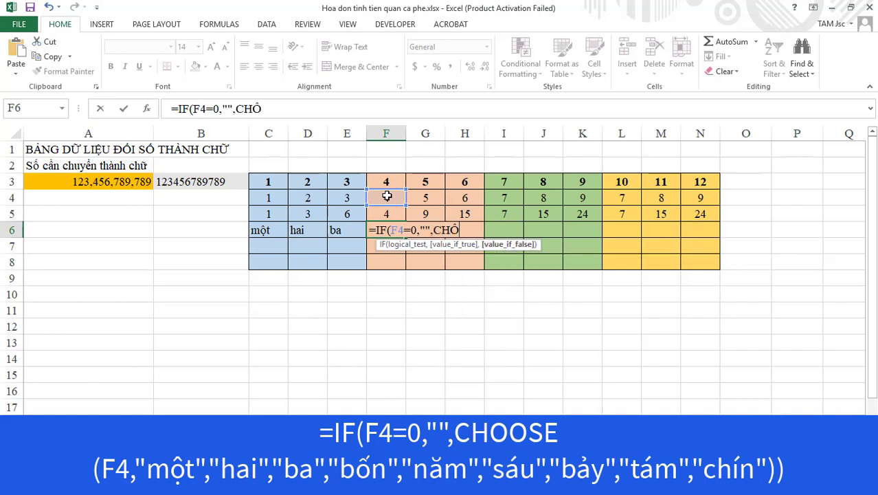
{"action": "type", "text": "OSE("}
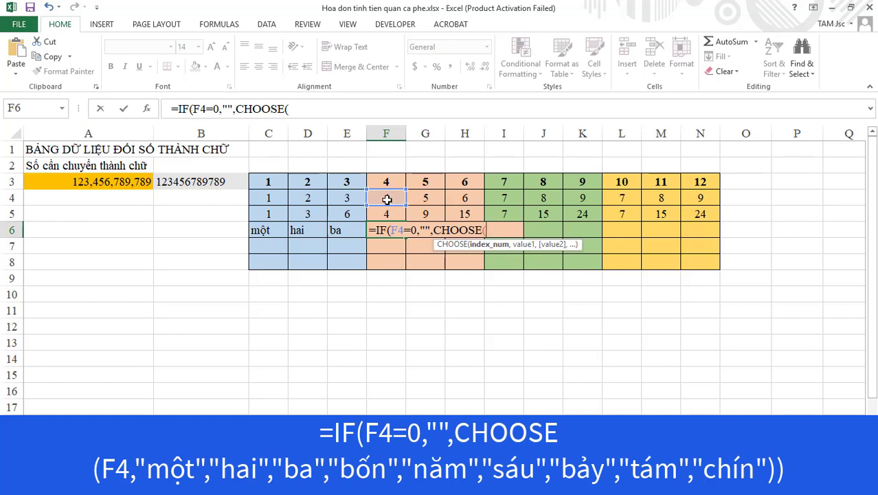
{"action": "left_click", "coordinate": [386, 199]}
{"action": "type", "text": ","}
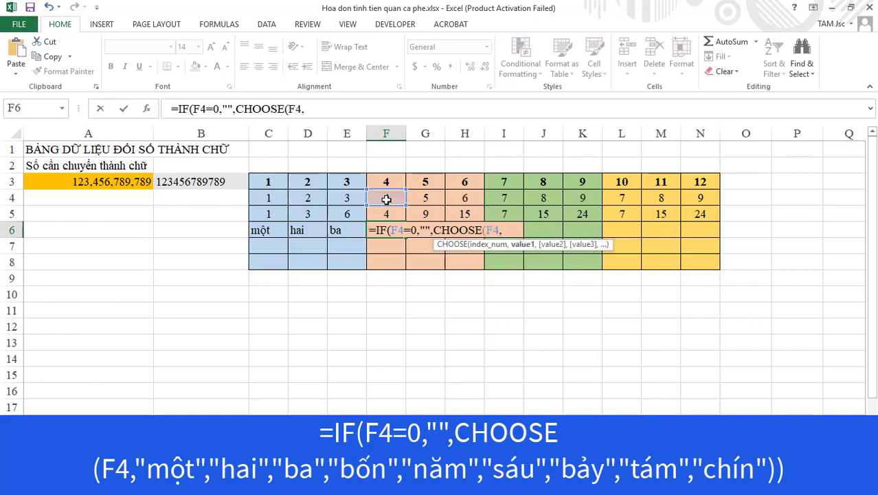
{"action": "type", "text": "\"mm"}
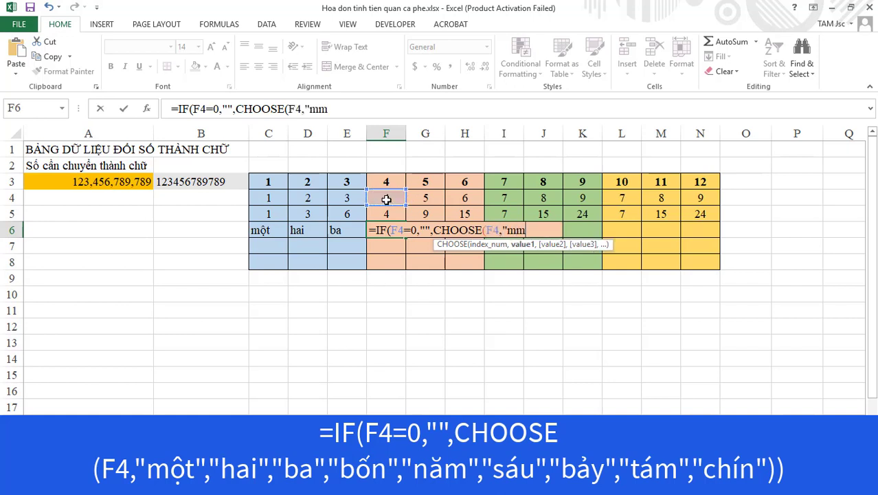
{"action": "key", "text": "BackSpace"}
{"action": "type", "text": "oot"}
Step: Finish the words hai through chín so F6 shows bốn, then begin =IF( in G6
{"action": "type", "text": ","}
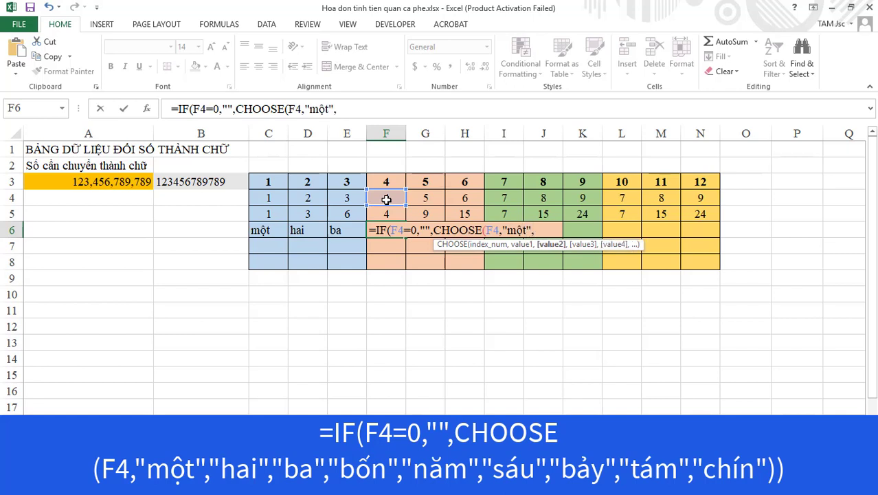
{"action": "type", "text": "hai\""}
{"action": "type", "text": ",\"ba"}
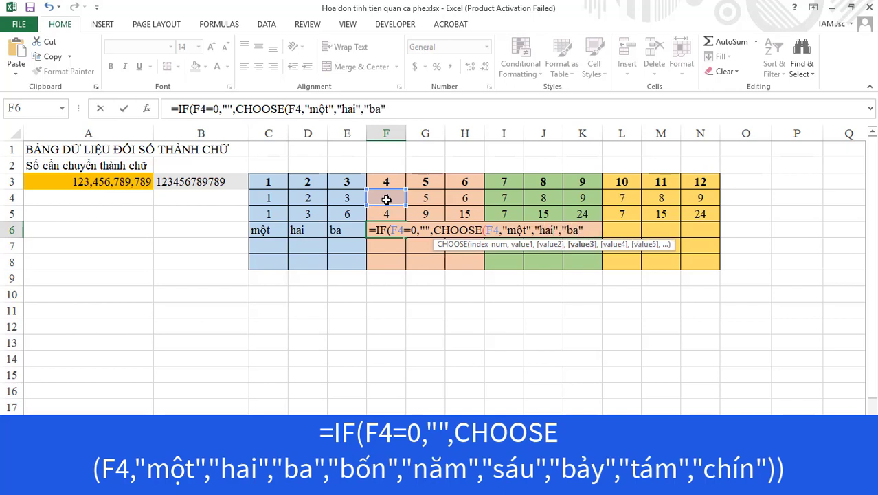
{"action": "type", "text": ","}
{"action": "type", "text": "bôn"}
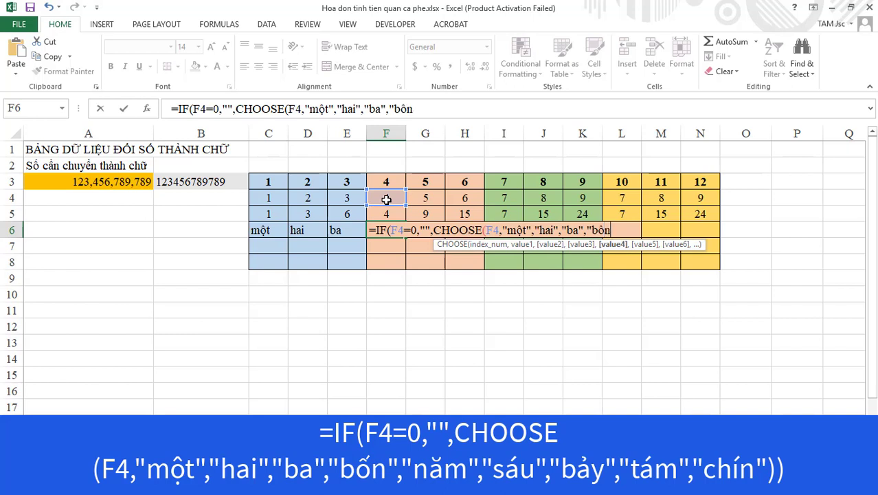
{"action": "key", "text": "BackSpace"}
{"action": "key", "text": "BackSpace"}
{"action": "type", "text": "ốn\",\"n"}
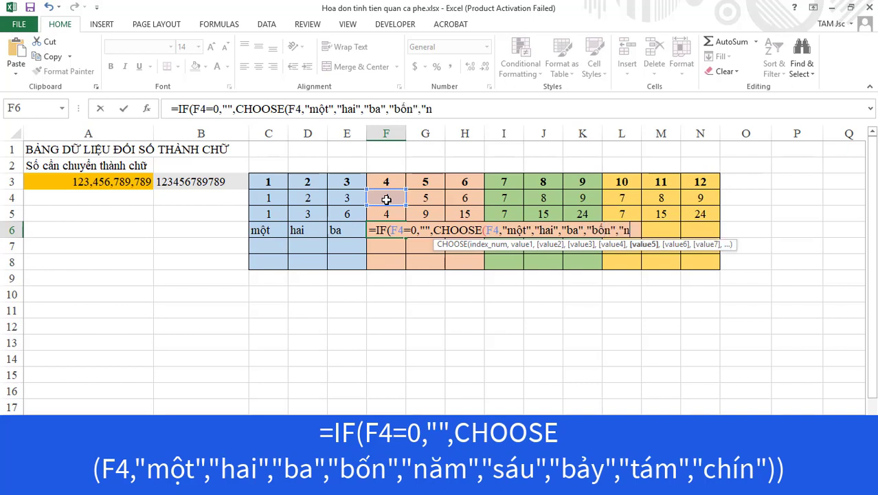
{"action": "type", "text": "ăm"}
{"action": "type", "text": ","}
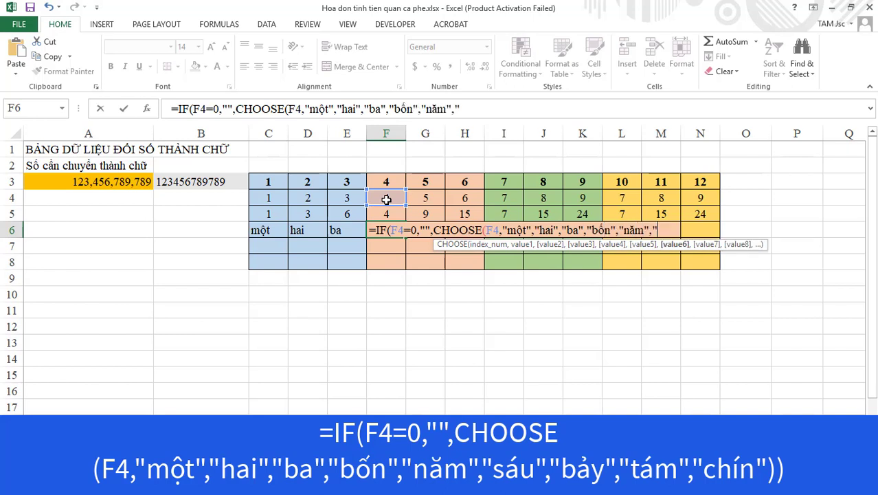
{"action": "type", "text": "sáu"}
{"action": "type", "text": ",\"baye"}
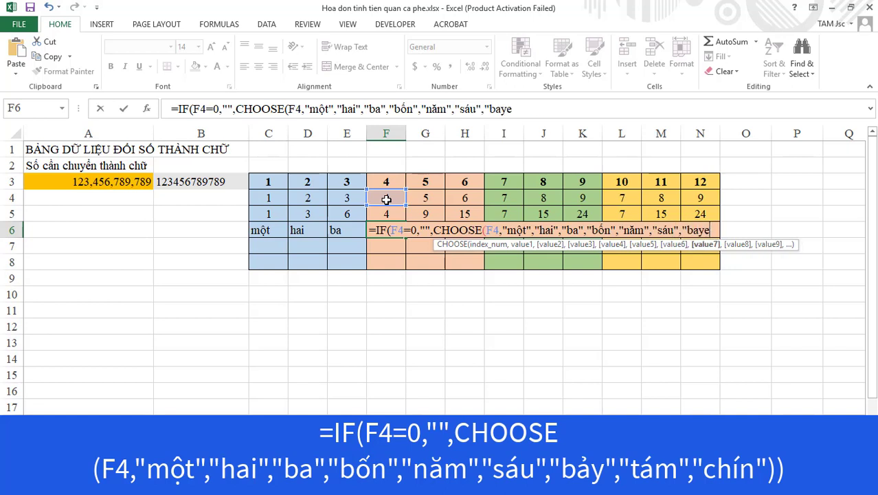
{"action": "key", "text": "BackSpace"}
{"action": "type", "text": "\""}
{"action": "type", "text": ","}
{"action": "type", "text": "tam"}
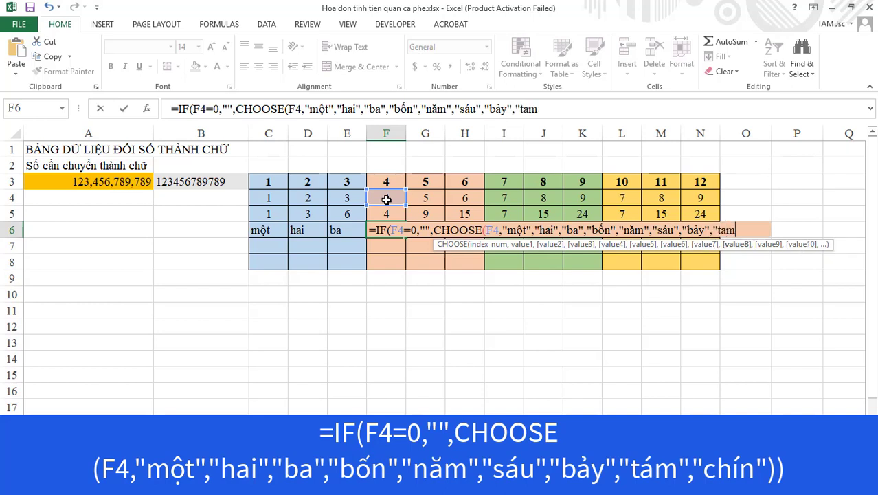
{"action": "type", "text": "\",\"ch"}
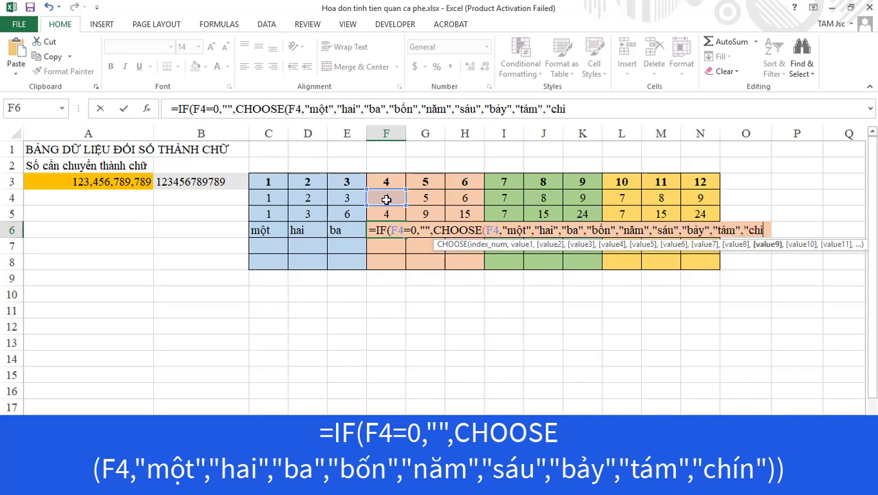
{"action": "type", "text": "ín\")"}
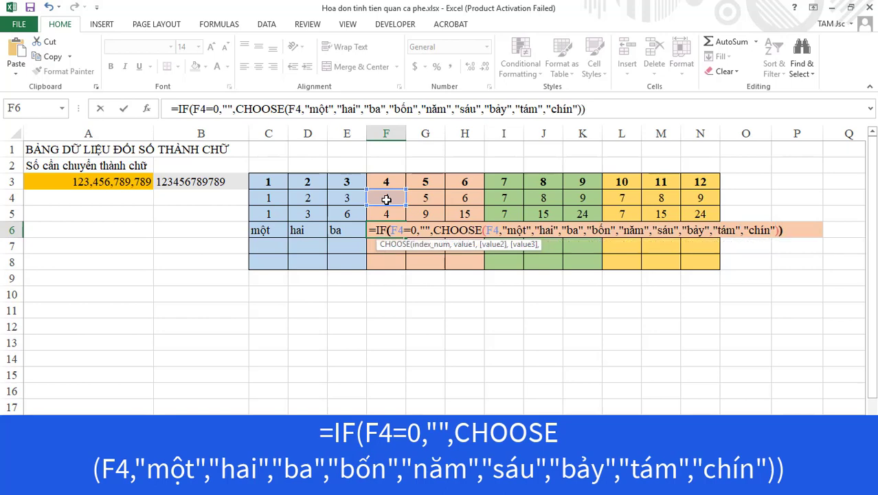
{"action": "type", "text": ")"}
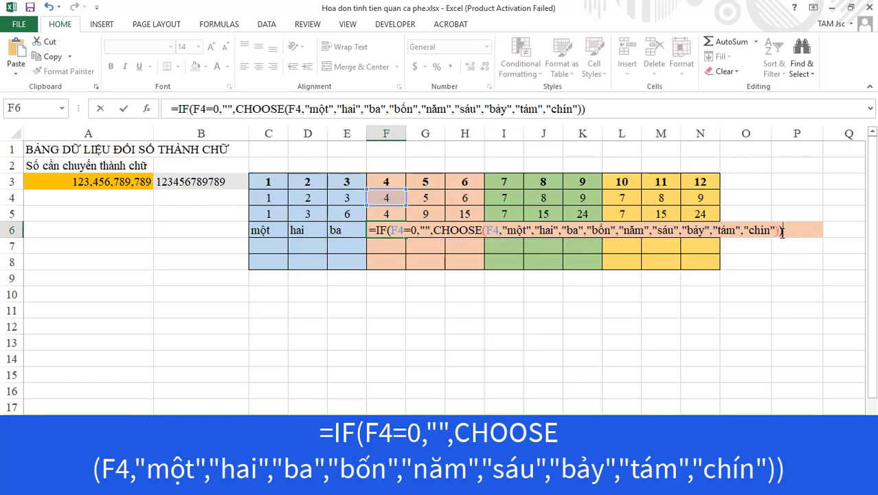
{"action": "key", "text": "Return"}
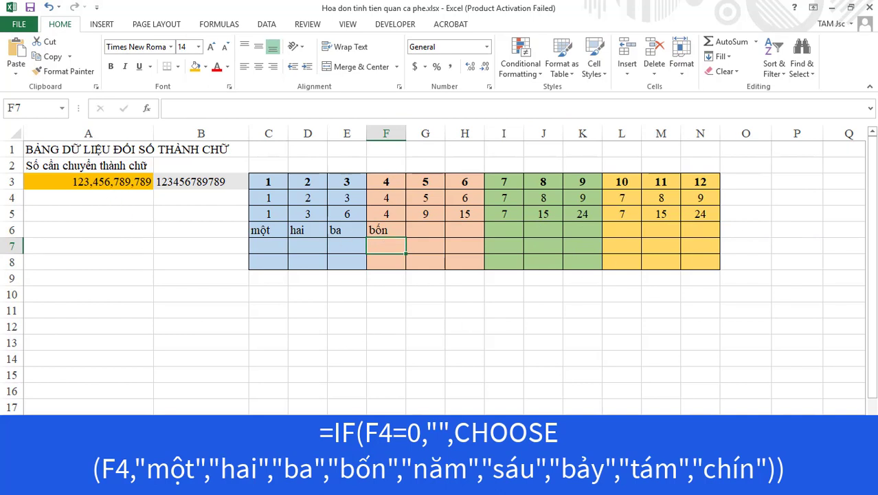
{"action": "left_click", "coordinate": [421, 230]}
{"action": "type", "text": "=IF("}
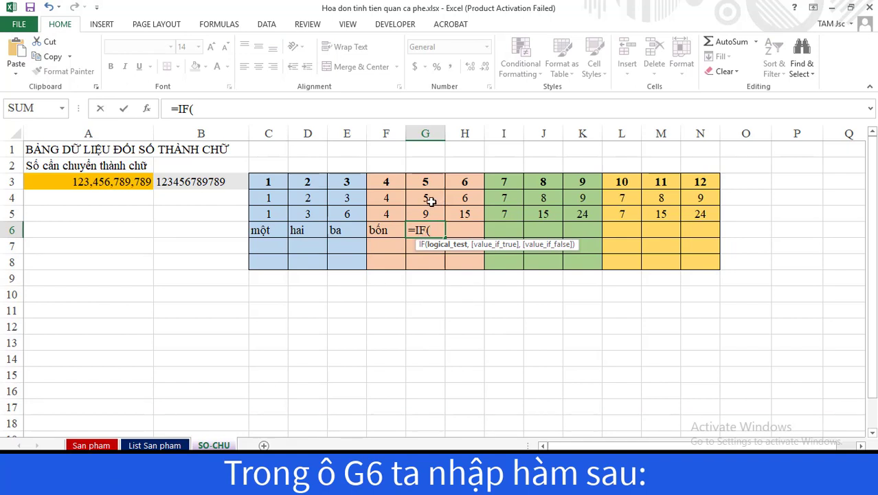
Step: Complete G6 as =IF(G4=0,IF(AND(F4<>0,H4<>0),"lẻ",""),CHOOSE(G4,"mười",…,"chín"))
{"action": "left_click", "coordinate": [429, 200]}
{"action": "type", "text": "=0"}
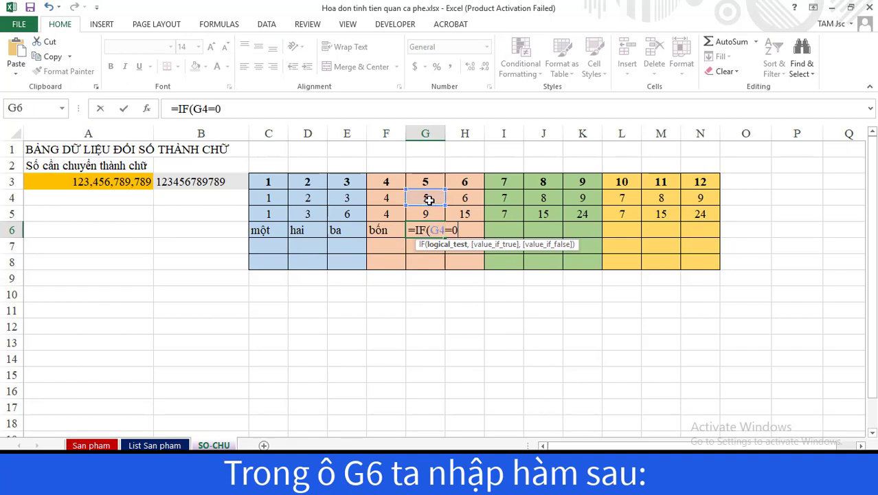
{"action": "type", "text": ",IF"}
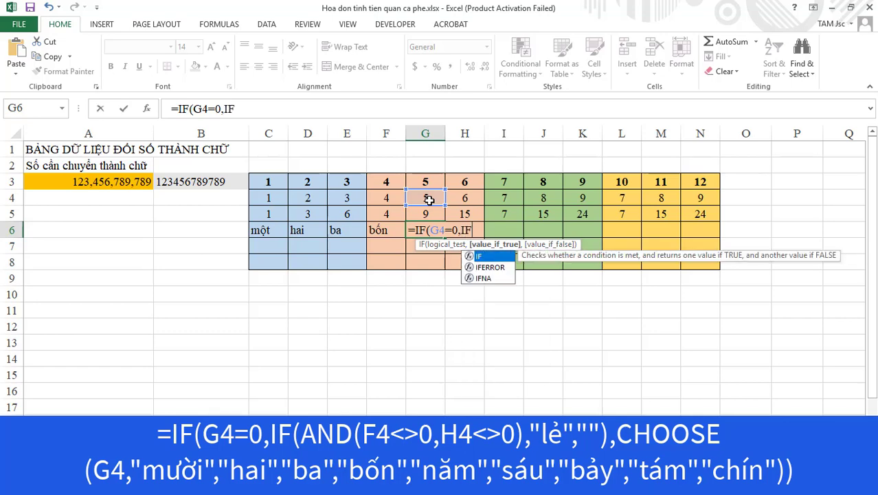
{"action": "type", "text": "("}
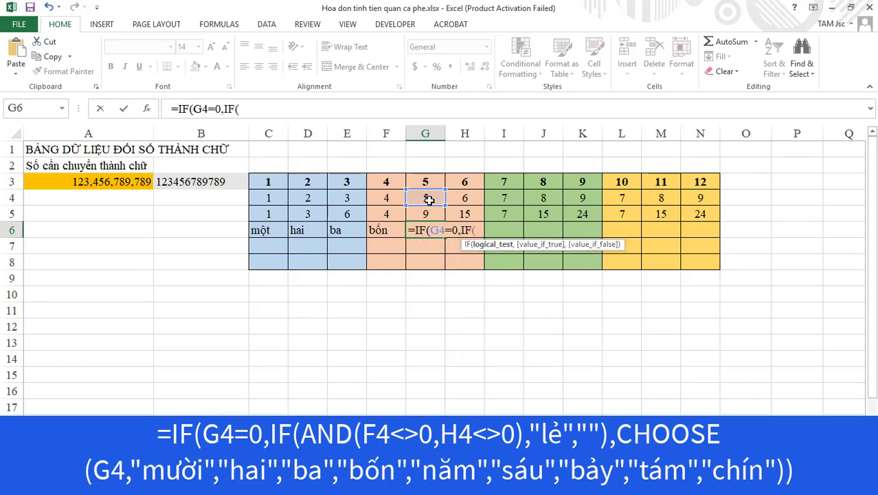
{"action": "type", "text": "AND("}
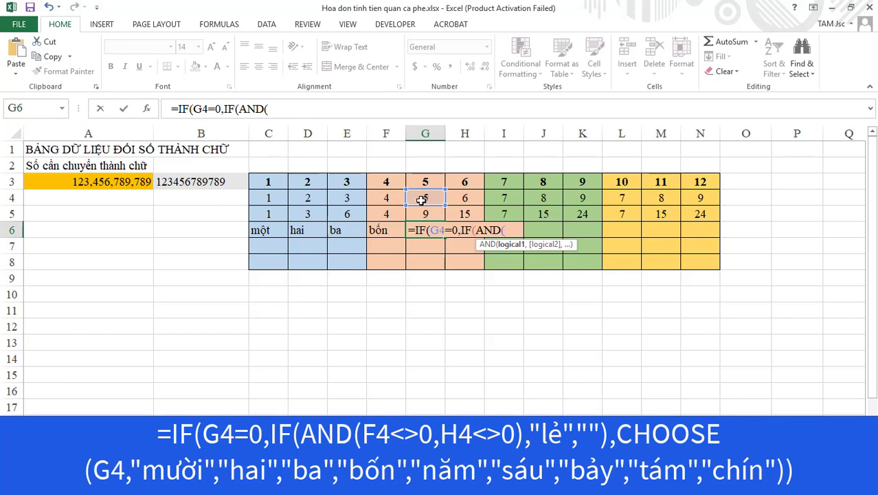
{"action": "left_click", "coordinate": [394, 197]}
{"action": "type", "text": "<>0"}
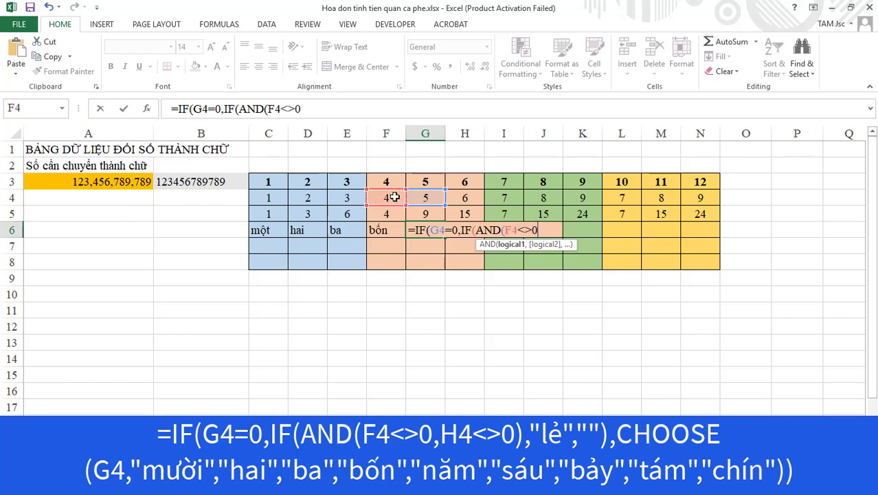
{"action": "type", "text": ","}
{"action": "left_click", "coordinate": [467, 199]}
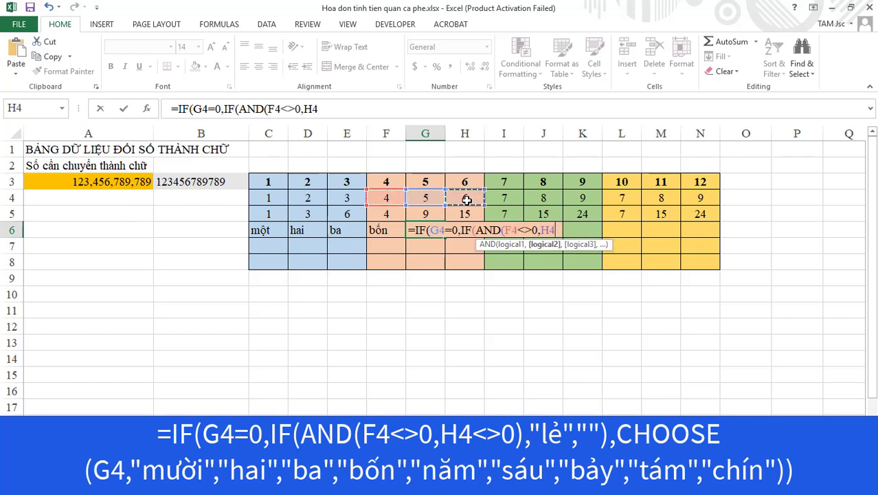
{"action": "type", "text": "<>0"}
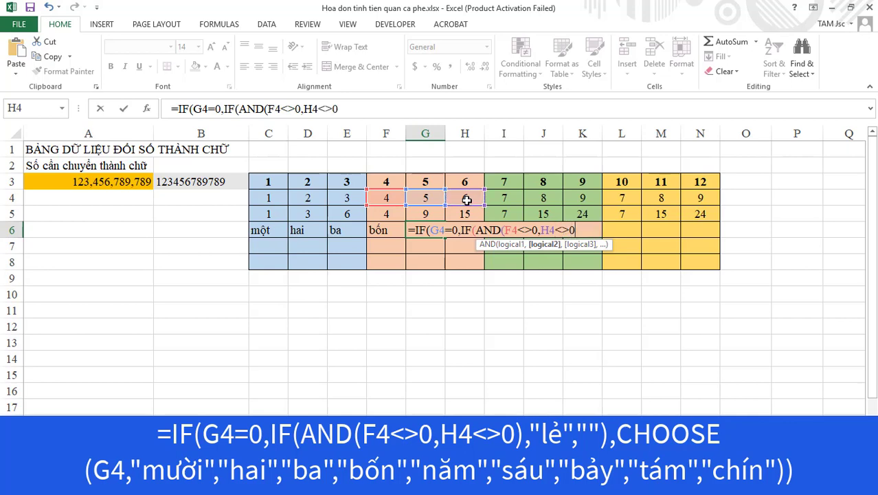
{"action": "type", "text": "),\""}
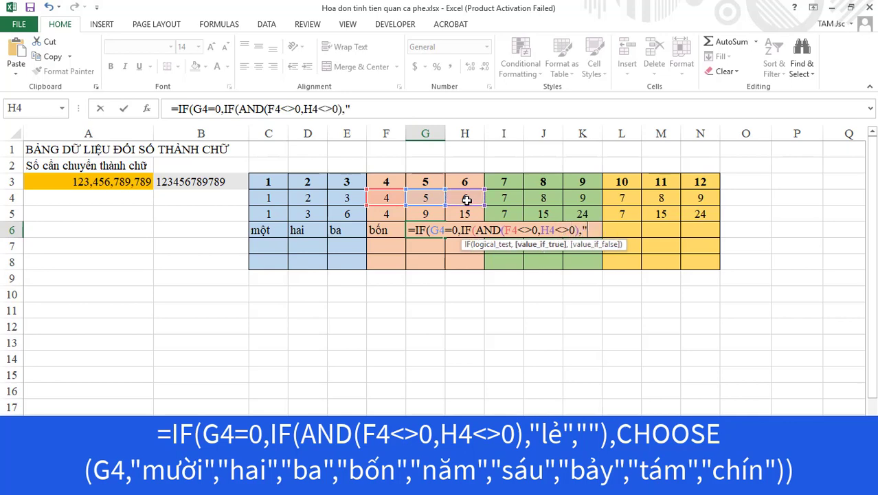
{"action": "type", "text": "lẻ\""}
{"action": "type", "text": ",\"\")"}
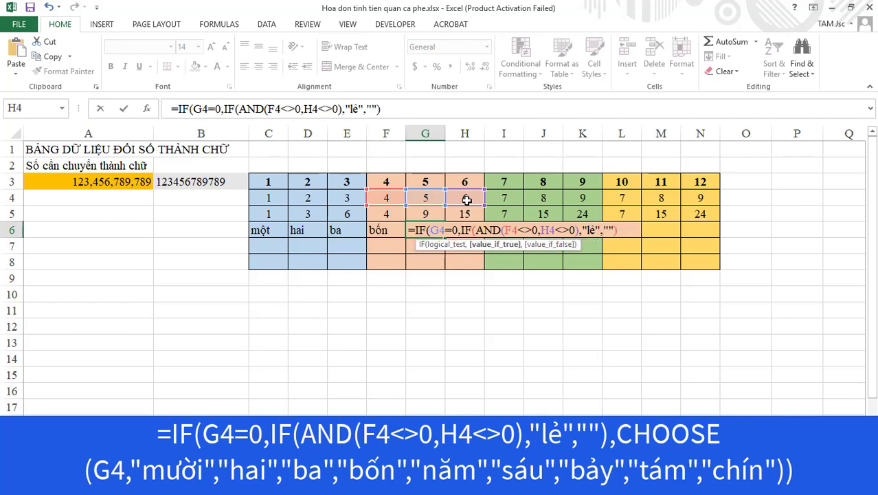
{"action": "type", "text": ",CHOOSE"}
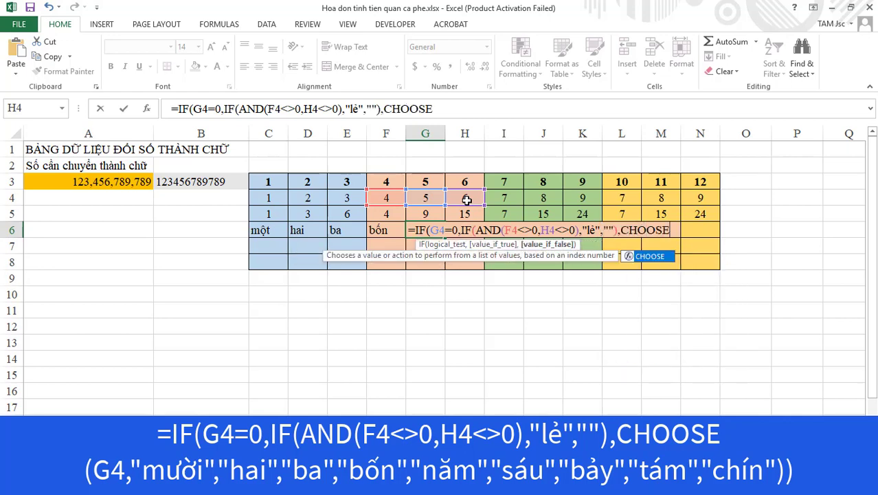
{"action": "type", "text": "("}
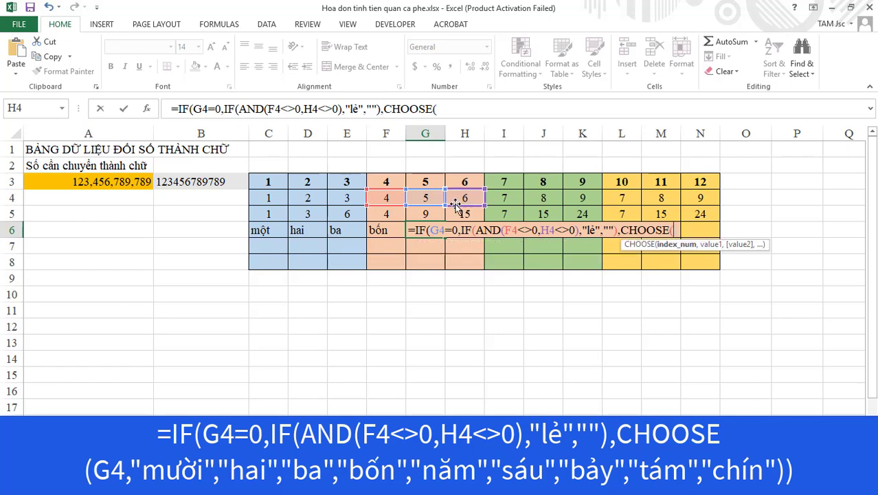
{"action": "left_click", "coordinate": [425, 200]}
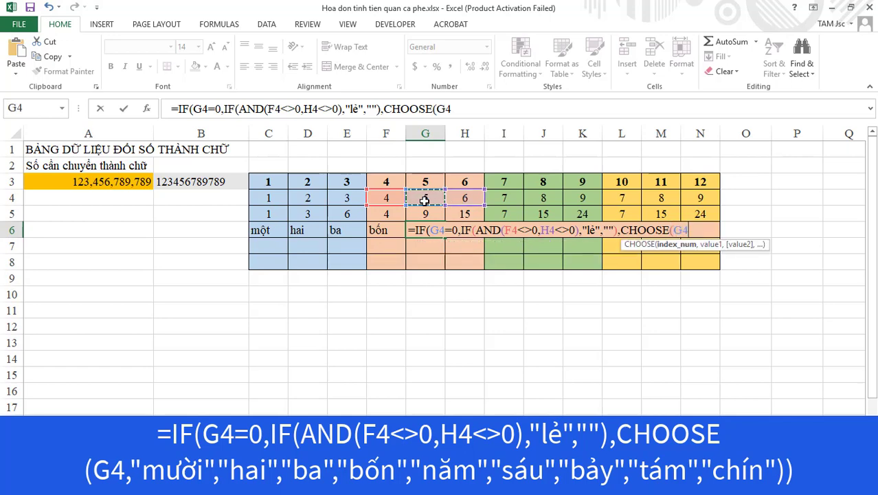
{"action": "type", "text": ",\"mười"}
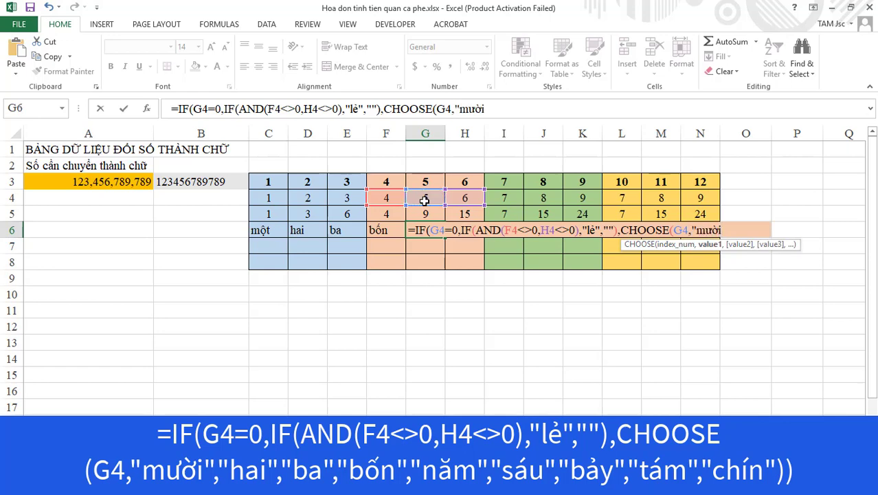
{"action": "type", "text": "\",\"ha"}
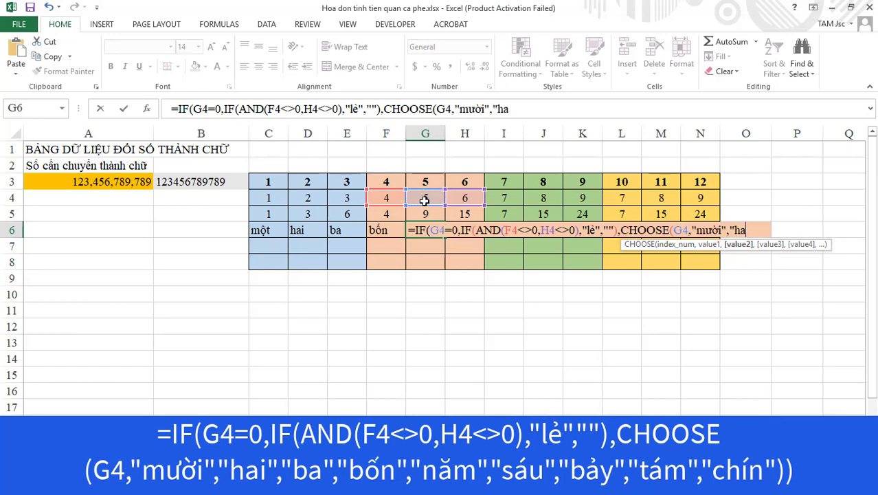
{"action": "type", "text": "i\",\"ba\""}
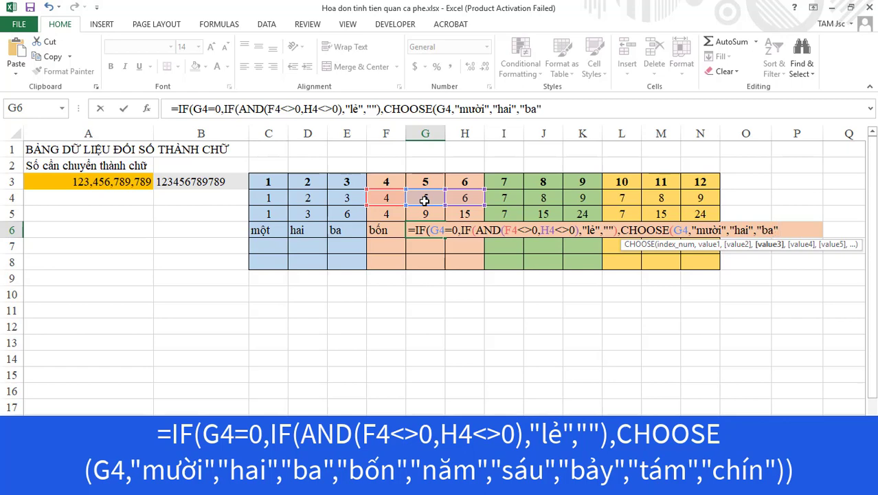
{"action": "type", "text": ",\"bốn\","}
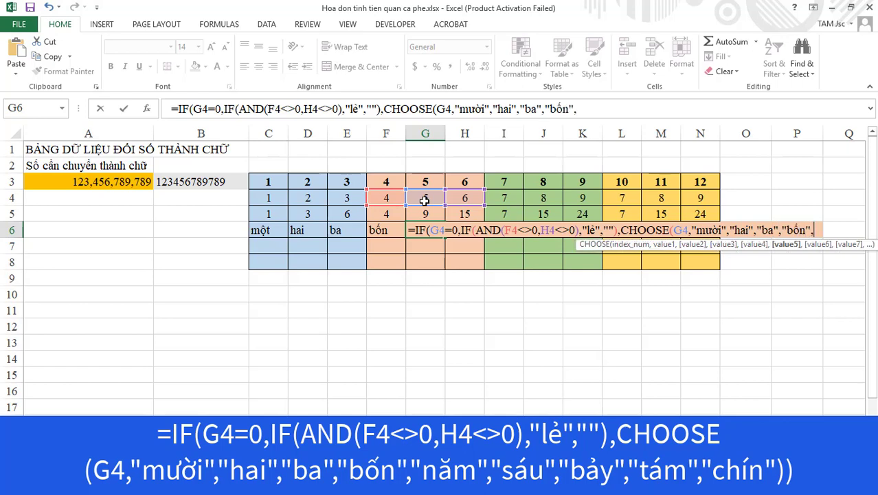
{"action": "type", "text": "\"năm\",\""}
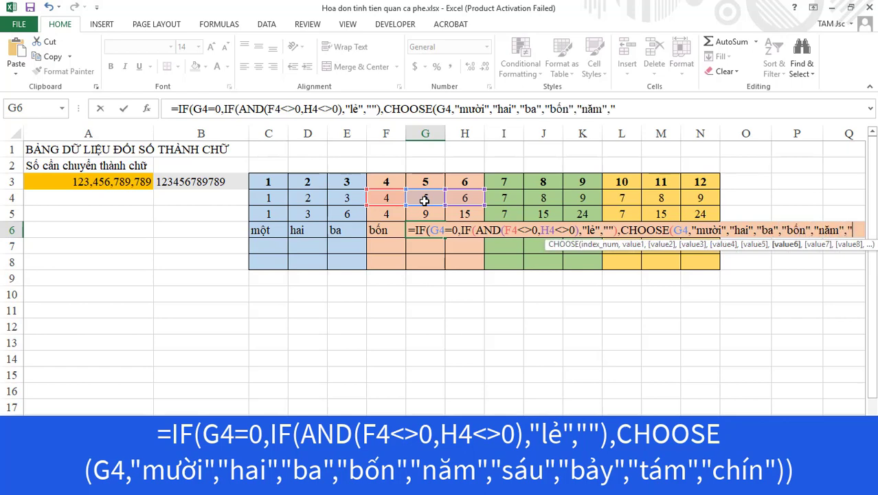
{"action": "type", "text": "sáu\",\""}
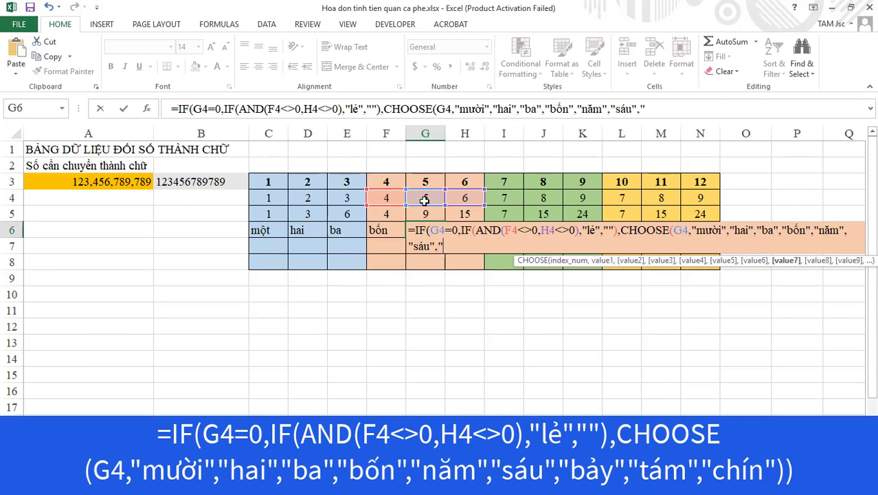
{"action": "type", "text": "bảy\",\"t"}
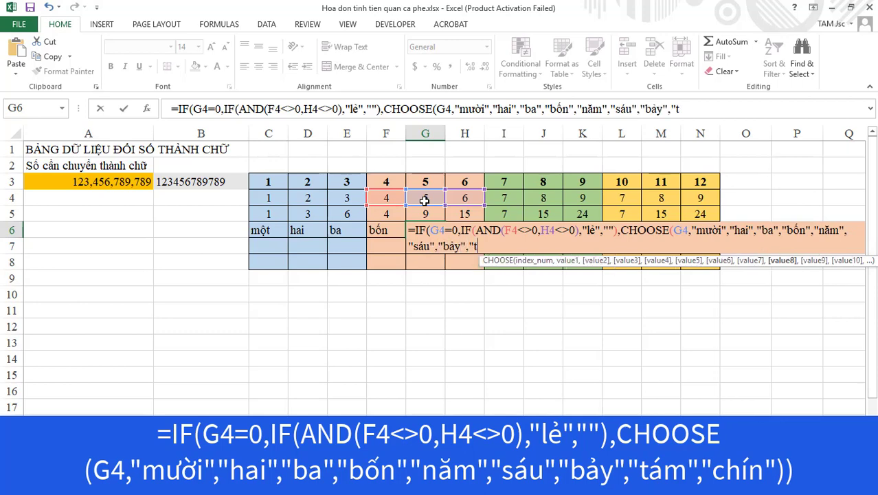
{"action": "type", "text": "ám\",\""}
{"action": "type", "text": "chín"}
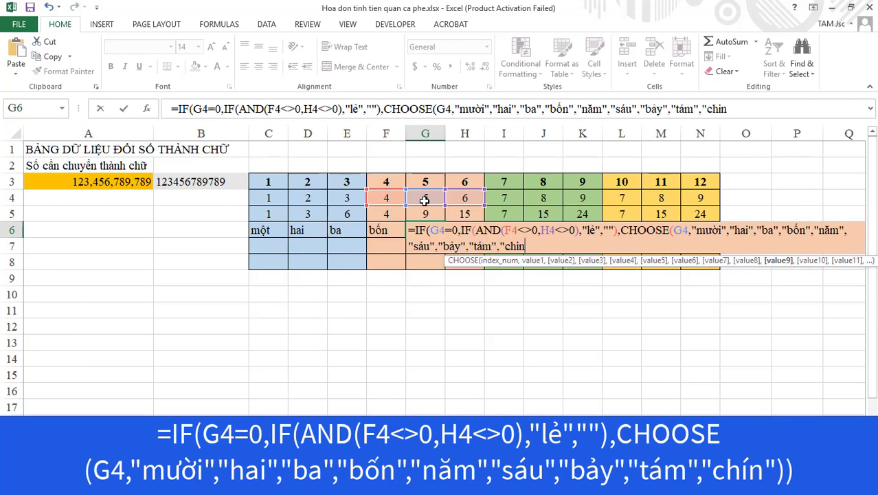
{"action": "type", "text": "\"))"}
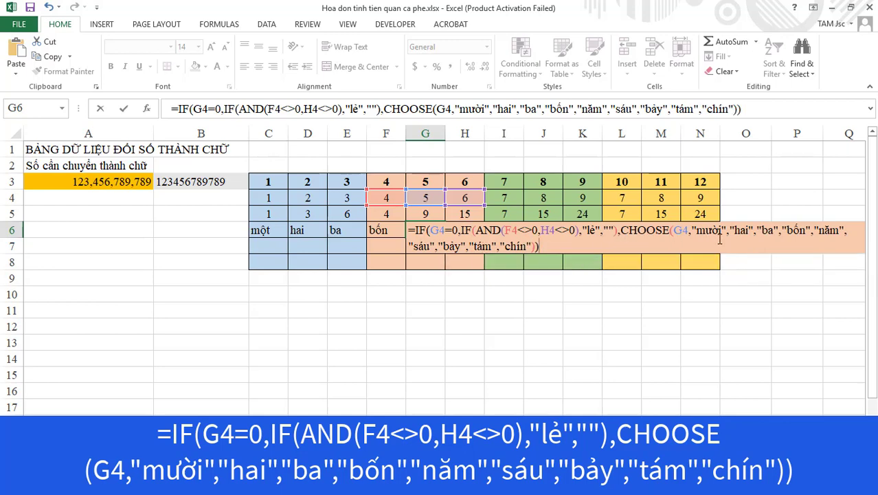
Step: Commit G6 and start H6 with =IF(H4=0,"",CHOOSE(H4,
{"action": "key", "text": "Tab"}
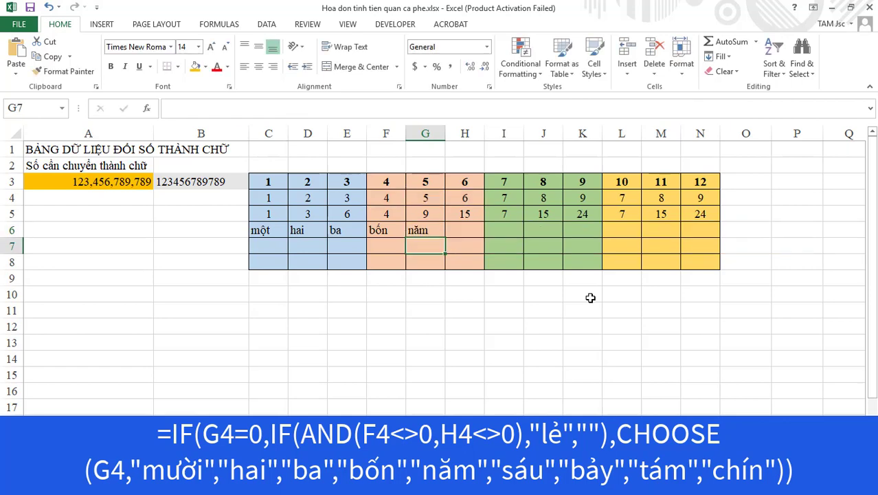
{"action": "type", "text": "=IF"}
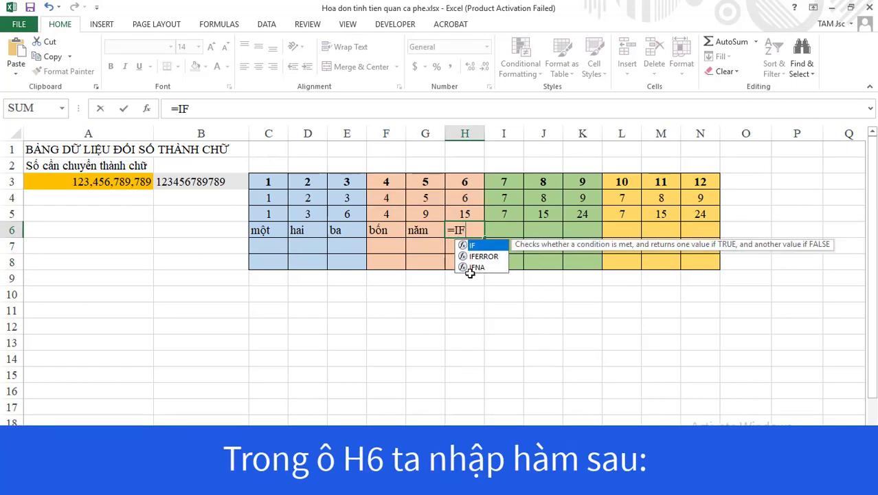
{"action": "type", "text": "("}
{"action": "left_click", "coordinate": [467, 198]}
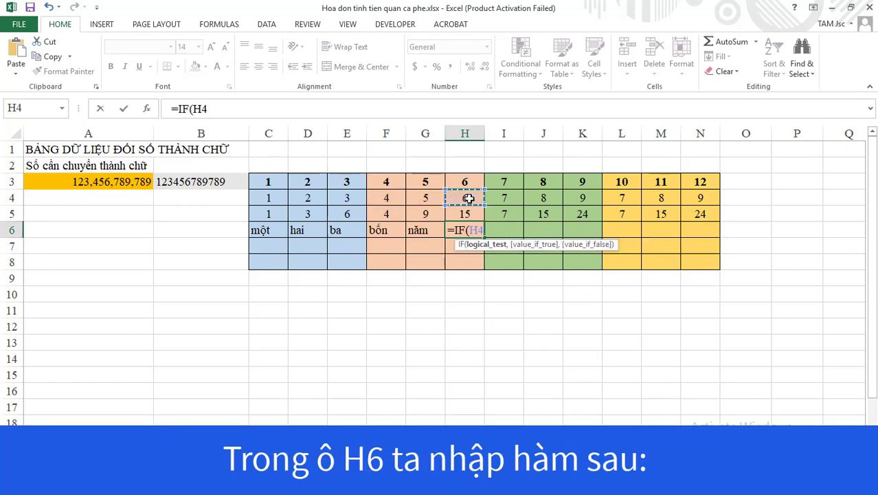
{"action": "type", "text": "=0,"}
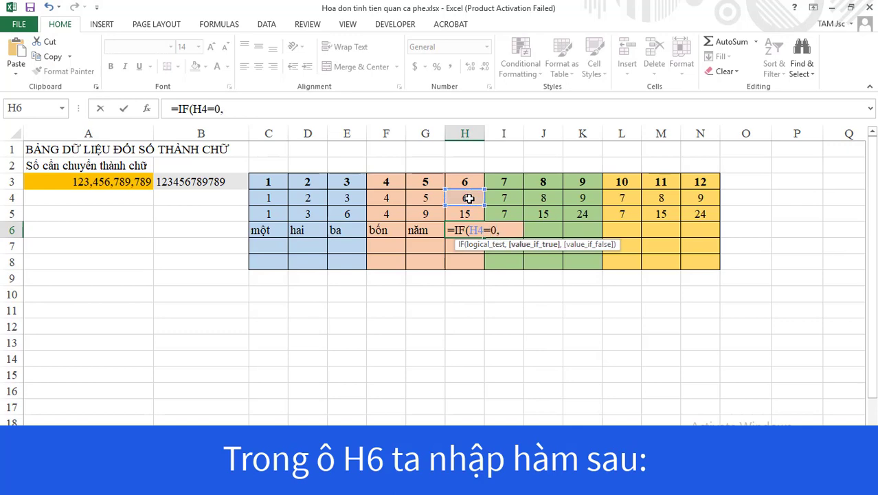
{"action": "type", "text": "\"\",C"}
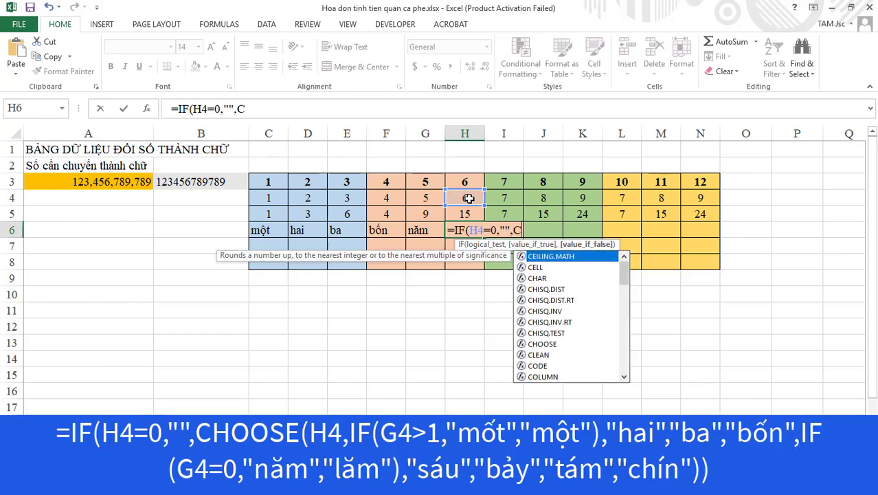
{"action": "type", "text": "HOOSE"}
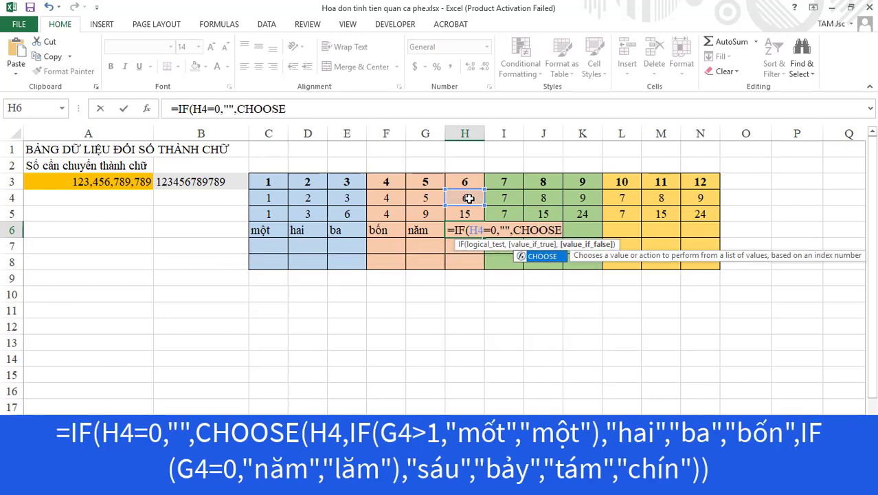
{"action": "type", "text": "("}
{"action": "left_click", "coordinate": [466, 197]}
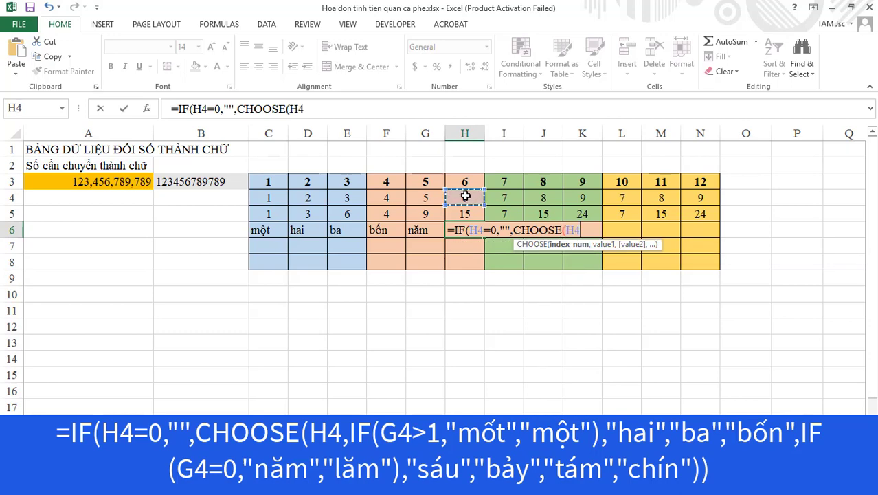
Step: Add the G4-based choices mốt/một and năm/lăm among the digit words hai through chín
{"action": "type", "text": ",IF("}
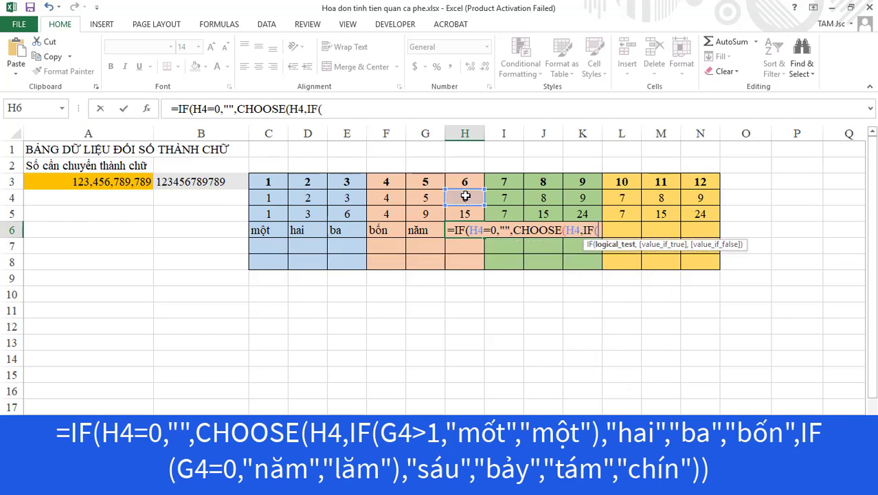
{"action": "left_click", "coordinate": [427, 198]}
{"action": "type", "text": ">1"}
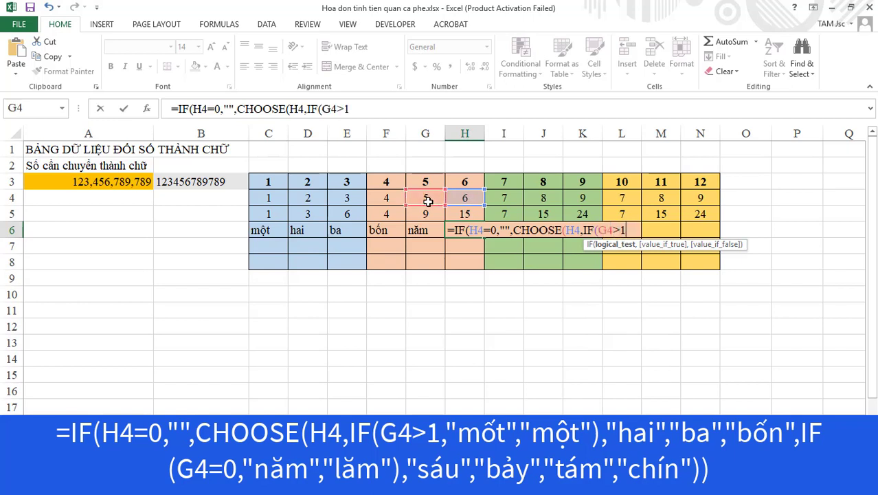
{"action": "type", "text": ",\""}
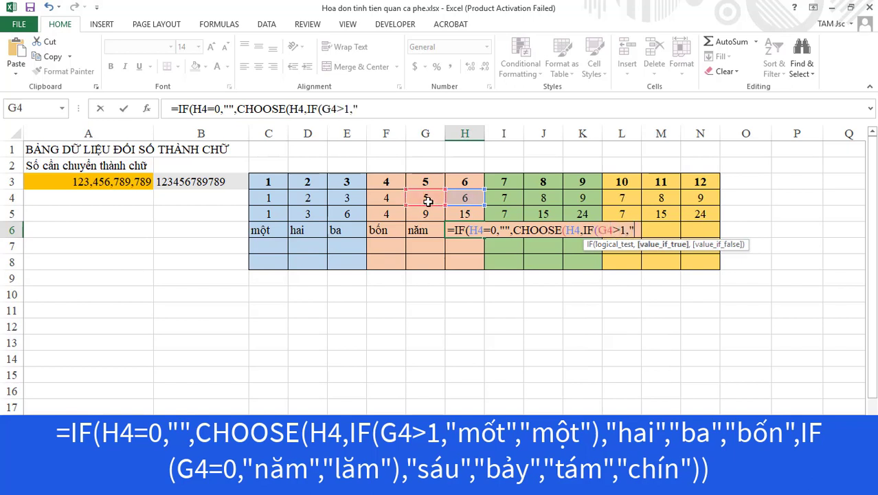
{"action": "type", "text": "mốt\",\""}
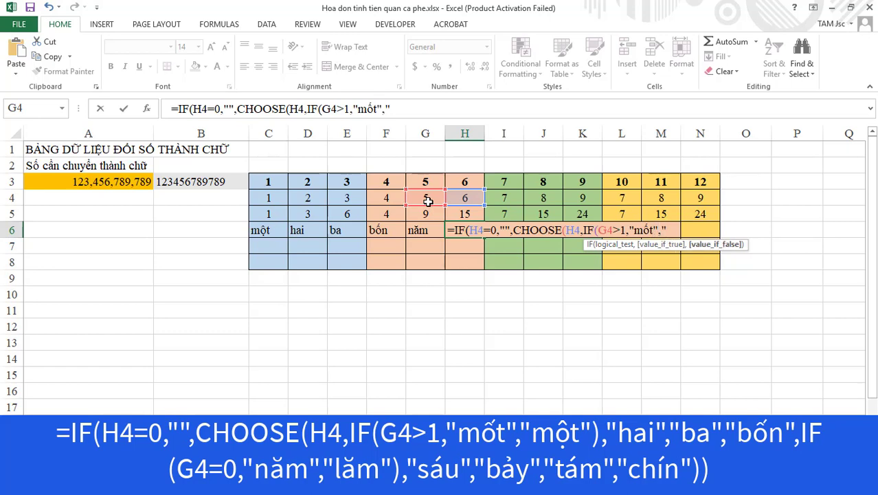
{"action": "type", "text": "một\")"}
{"action": "type", "text": ","}
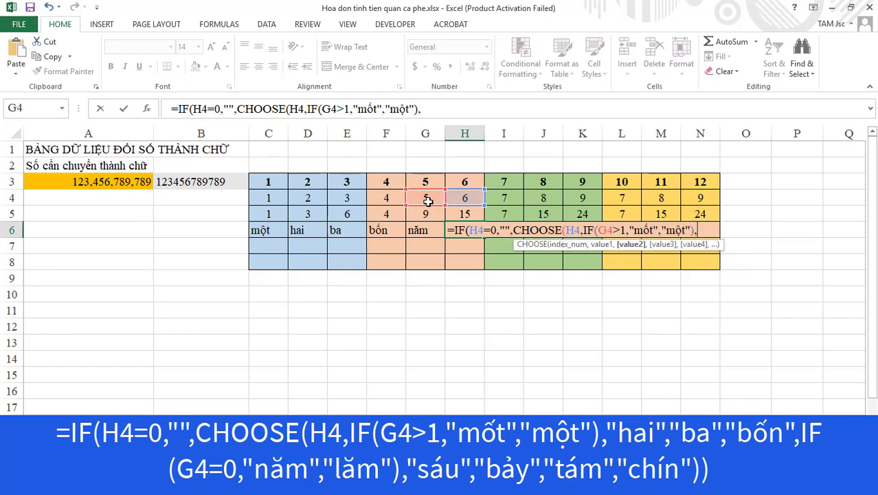
{"action": "type", "text": "\"hai\""}
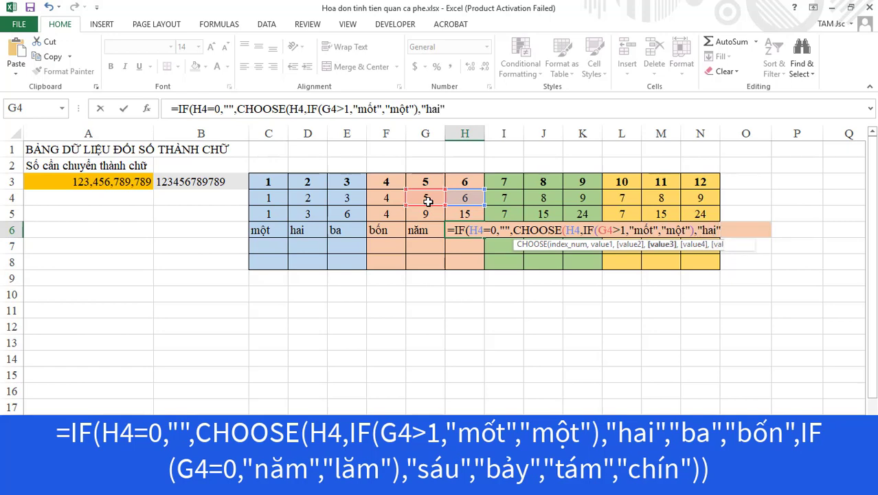
{"action": "type", "text": ",\"ba\",\""}
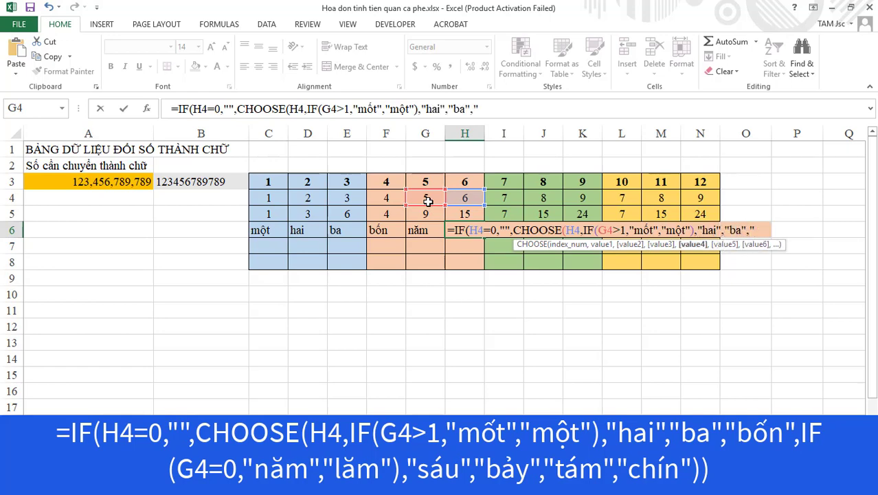
{"action": "type", "text": "bốn\","}
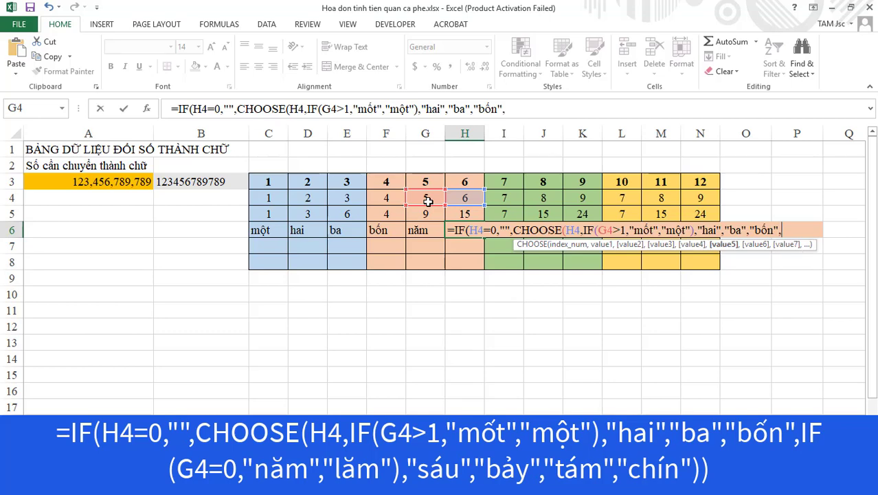
{"action": "type", "text": "IF"}
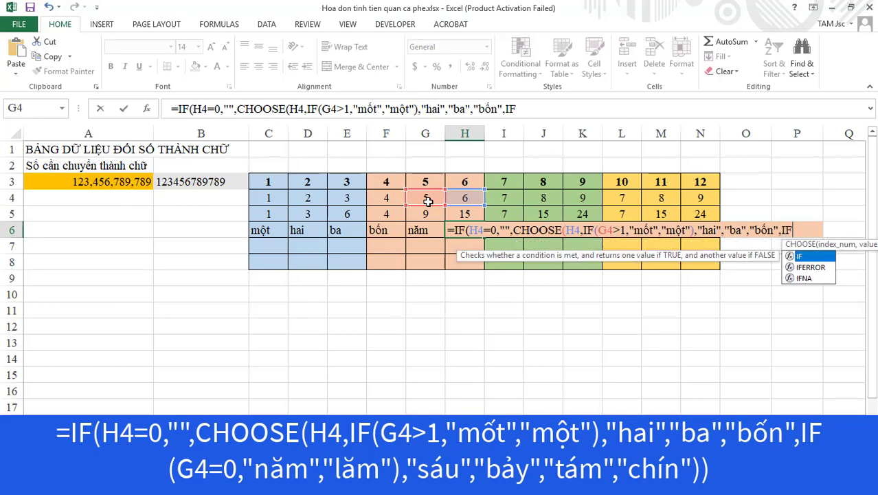
{"action": "type", "text": "("}
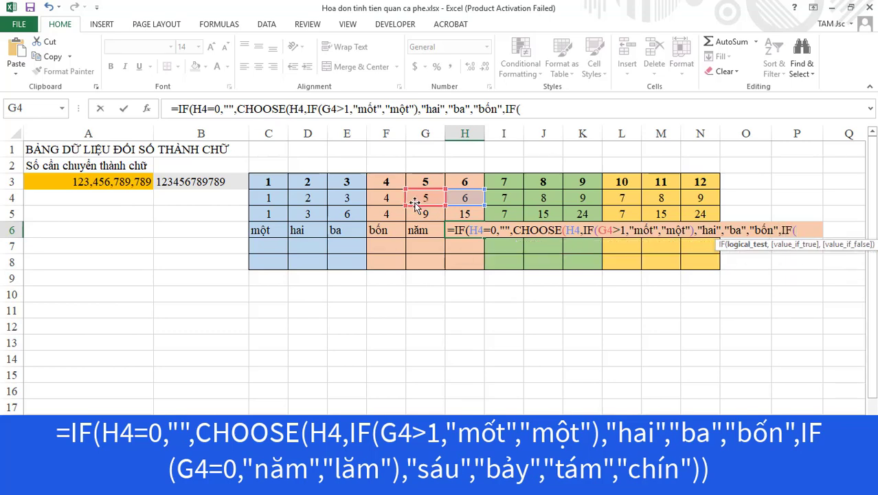
{"action": "left_click", "coordinate": [426, 198]}
{"action": "type", "text": "=0"}
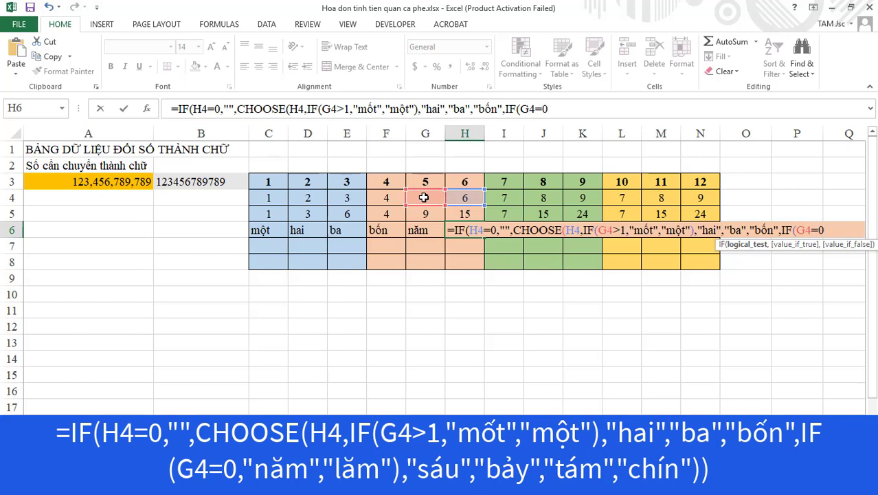
{"action": "type", "text": ",\"năm"}
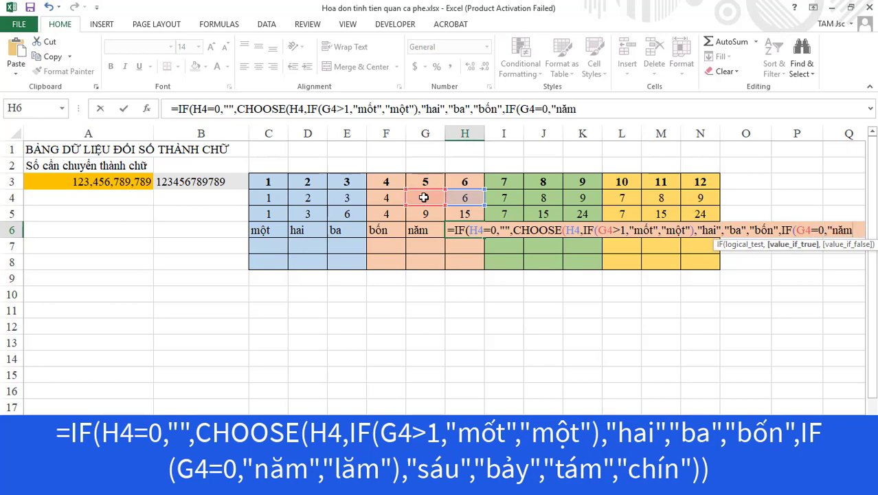
{"action": "type", "text": "\",\"lăm\""}
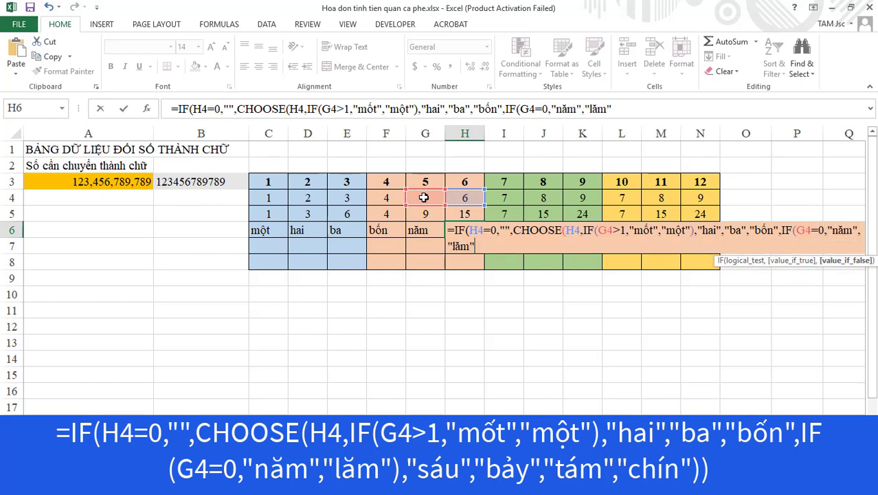
{"action": "type", "text": "),"}
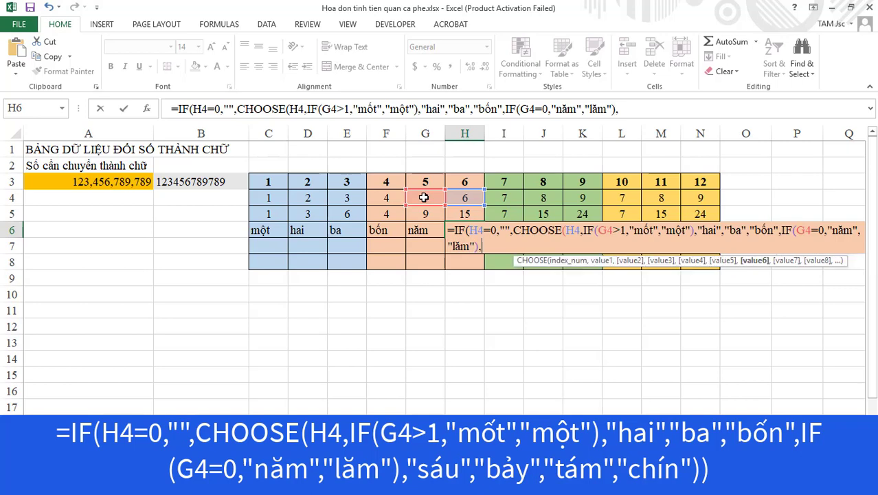
{"action": "type", "text": "\"sáu\","}
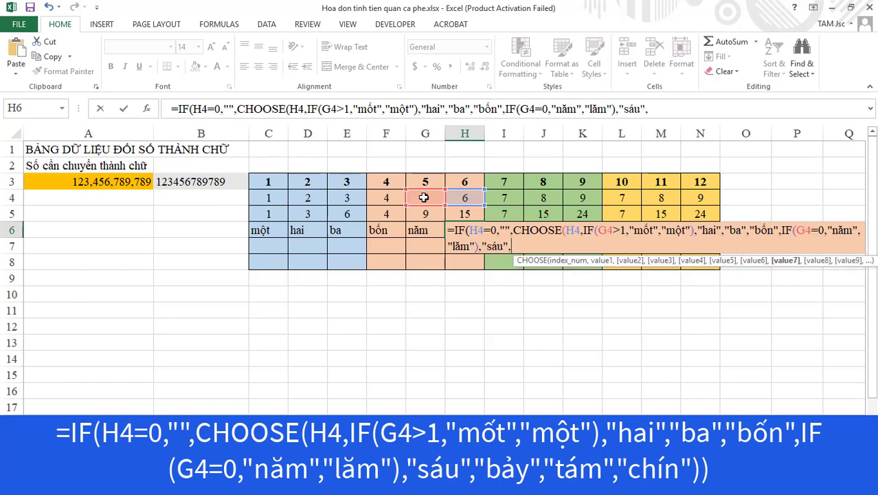
{"action": "type", "text": "\"bayr\",\"t"}
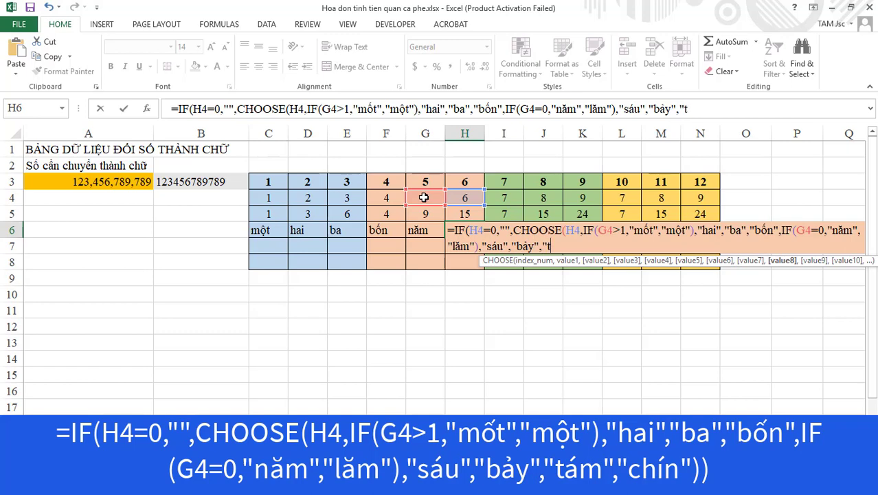
{"action": "type", "text": "ám"}
{"action": "type", "text": ",\"chín"}
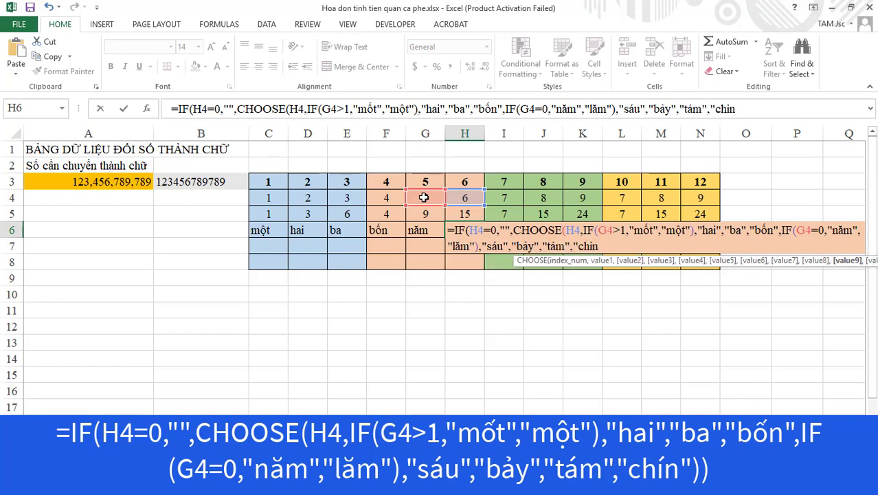
{"action": "type", "text": "\"))"}
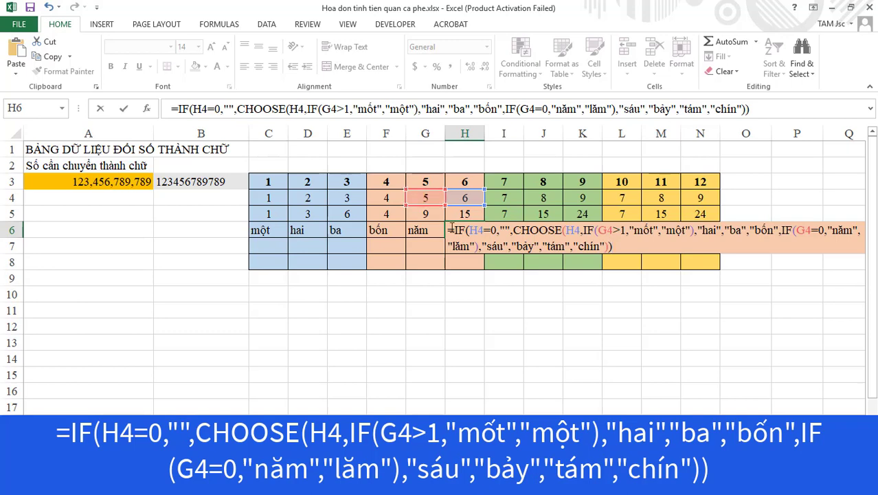
Step: Commit H6, then start I6 with =IF(I4=0,IF(AND(G4=0,H4=0,J4<>0),"","không trăm")),CHOOSE(
{"action": "key", "text": "Return"}
{"action": "left_click", "coordinate": [506, 228]}
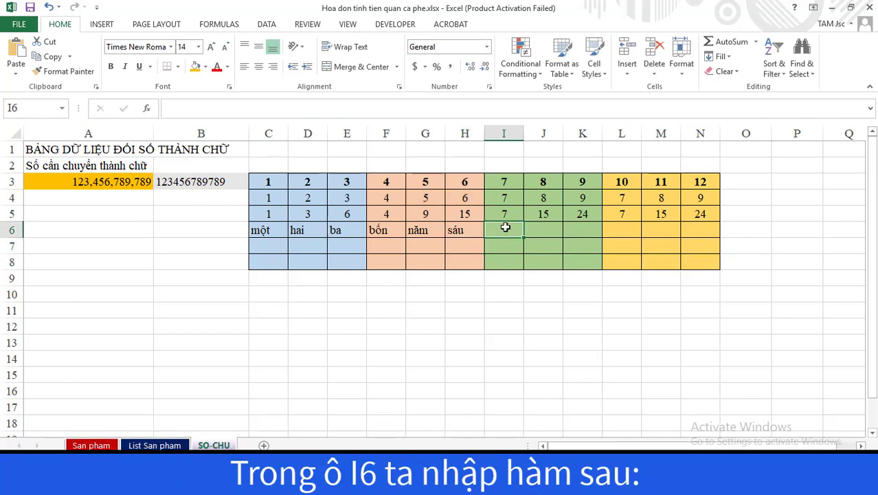
{"action": "type", "text": "=IF"}
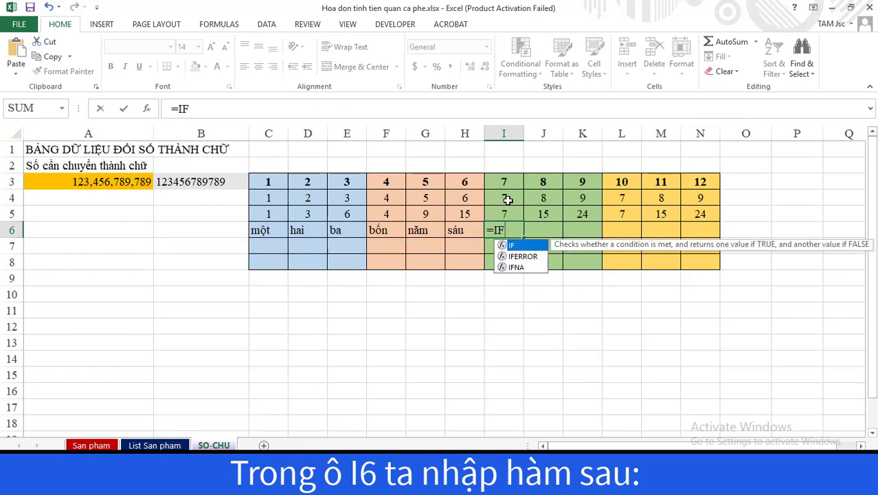
{"action": "type", "text": "("}
{"action": "left_click", "coordinate": [507, 199]}
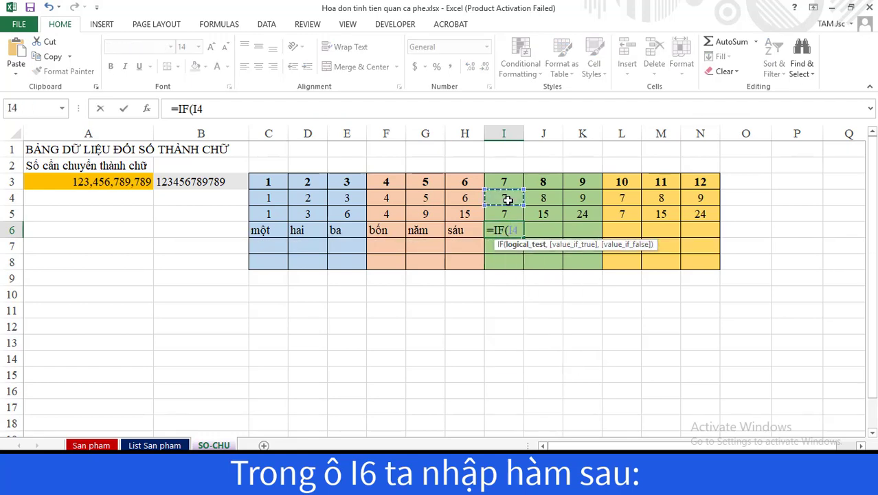
{"action": "type", "text": "=0,IF"}
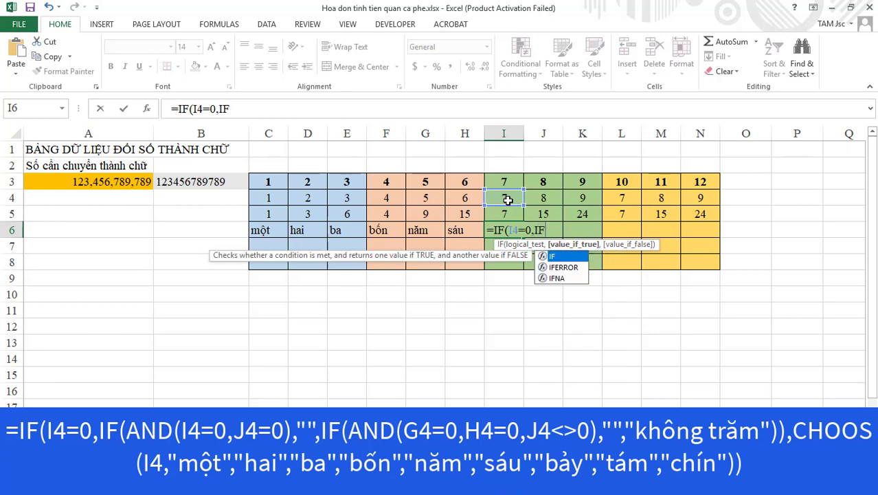
{"action": "type", "text": "(AND"}
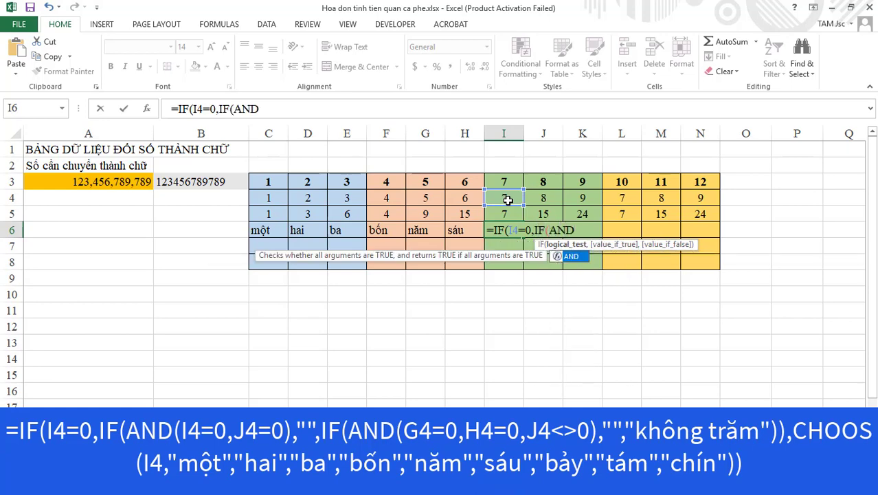
{"action": "type", "text": "("}
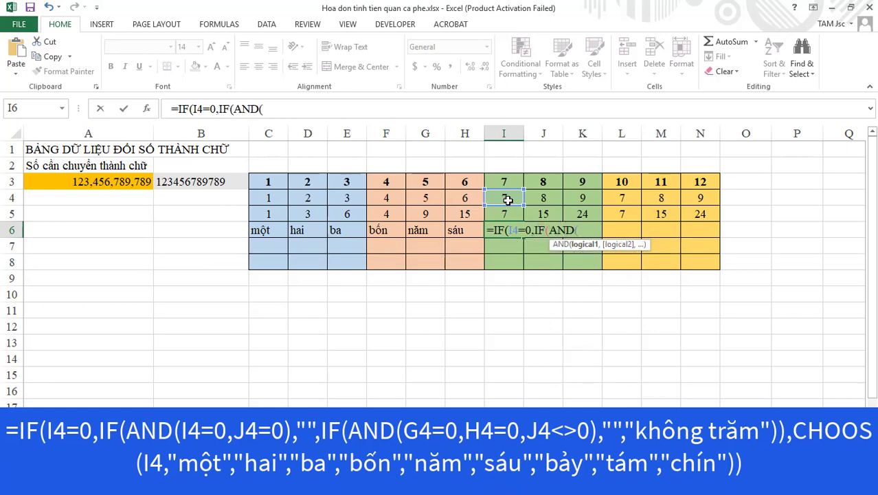
{"action": "left_click", "coordinate": [426, 198]}
{"action": "type", "text": "=0"}
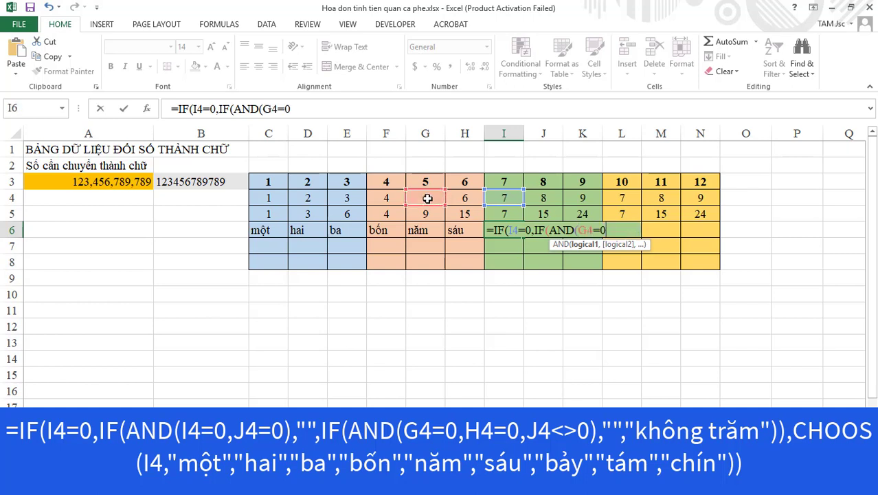
{"action": "type", "text": ","}
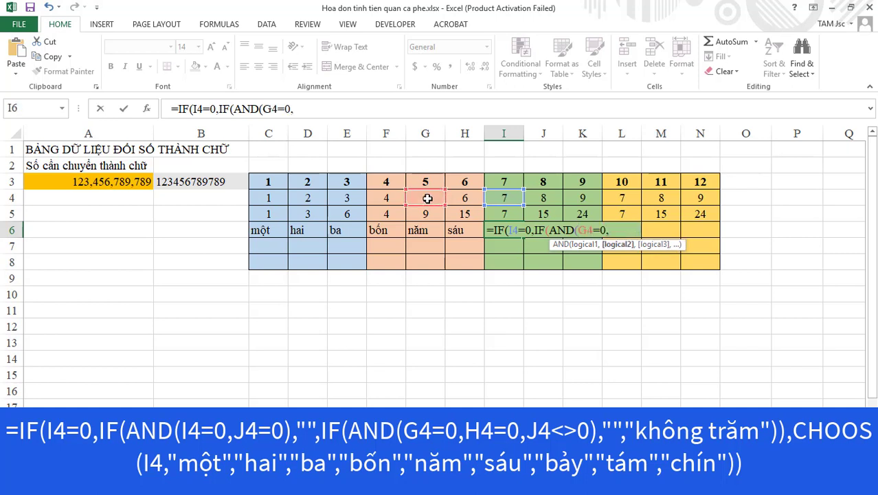
{"action": "left_click", "coordinate": [466, 199]}
{"action": "type", "text": "=0,"}
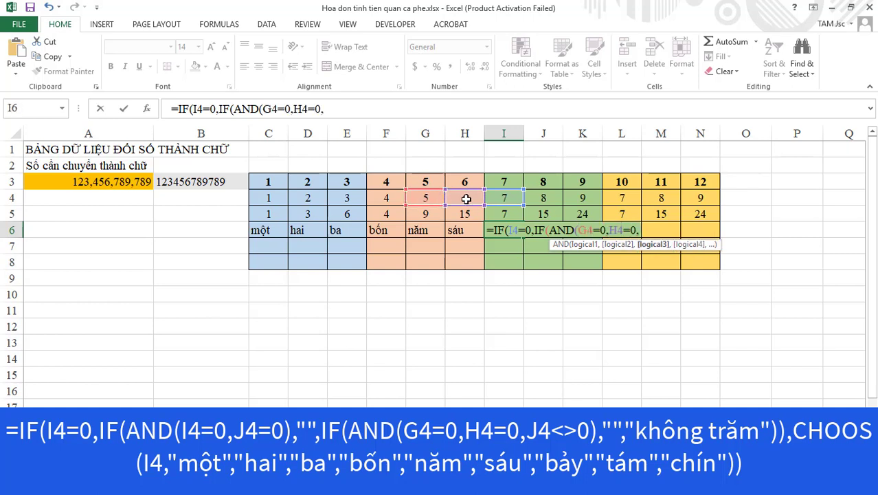
{"action": "left_click", "coordinate": [541, 198]}
{"action": "type", "text": "<>0"}
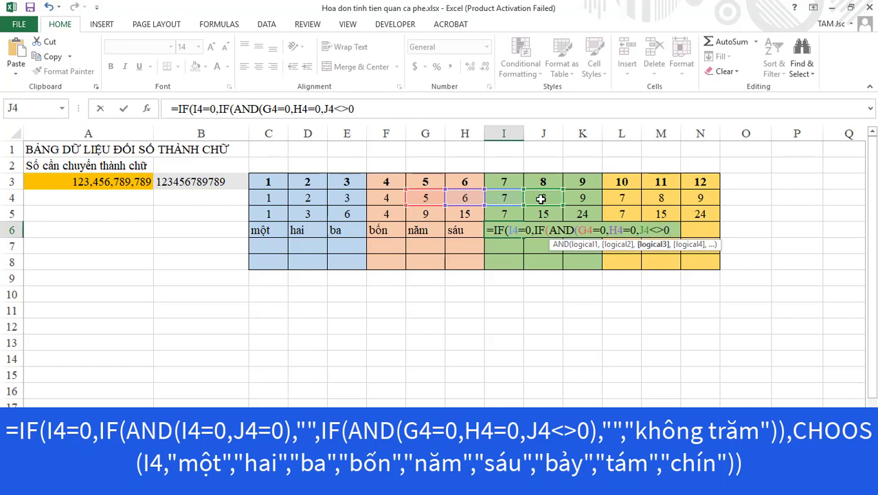
{"action": "type", "text": "),"}
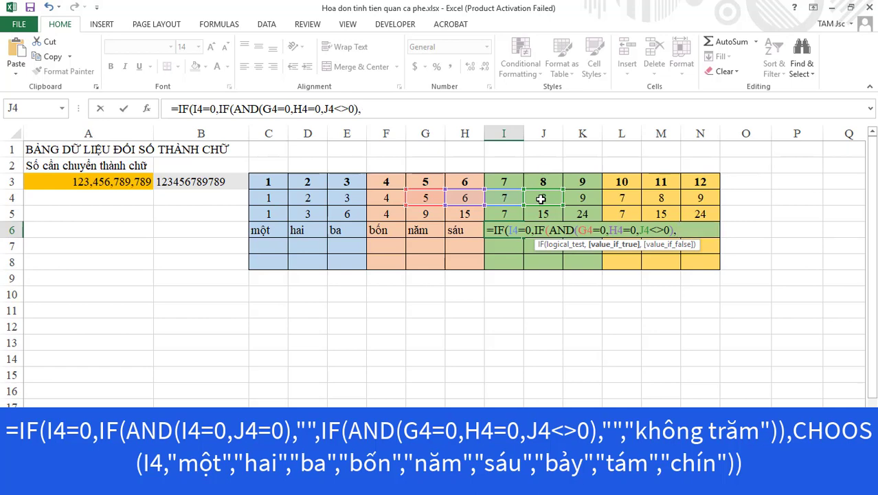
{"action": "type", "text": "\"\",\""}
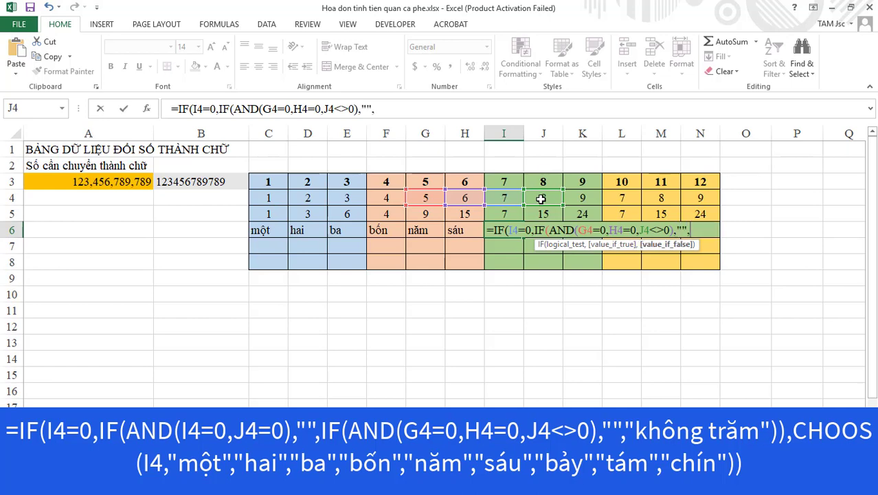
{"action": "type", "text": "không trăm"}
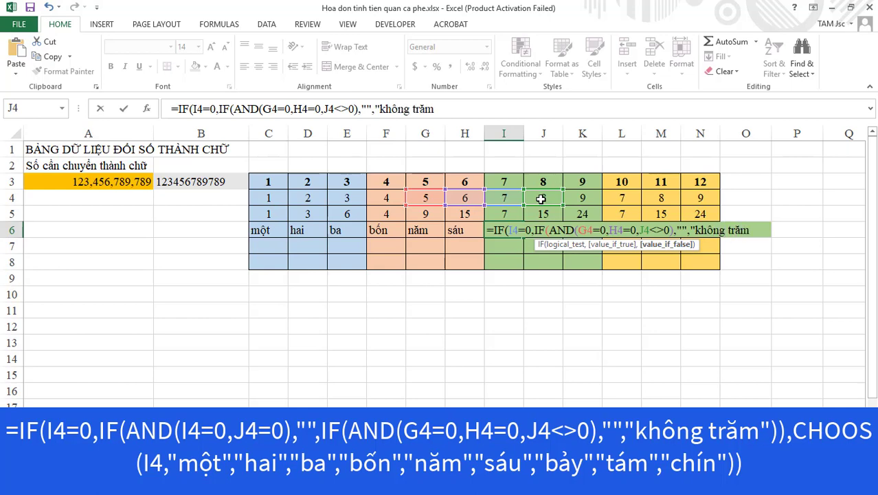
{"action": "type", "text": "\"))"}
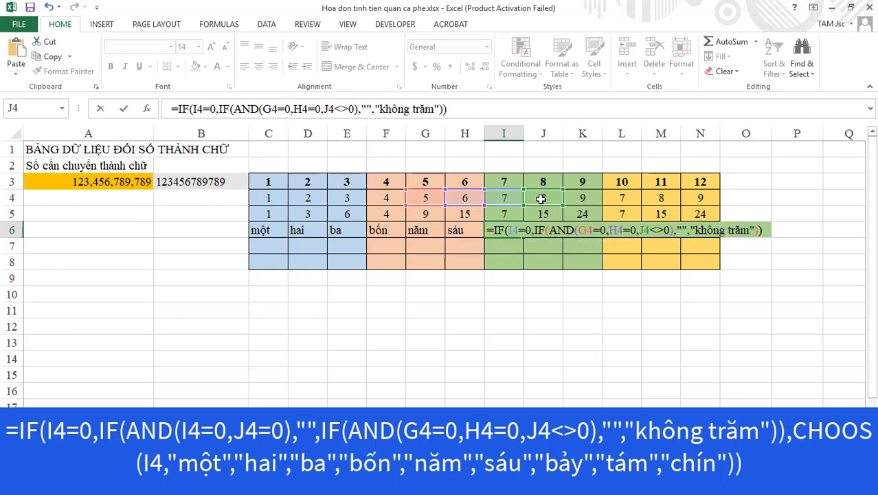
{"action": "type", "text": ",CHOOSE"}
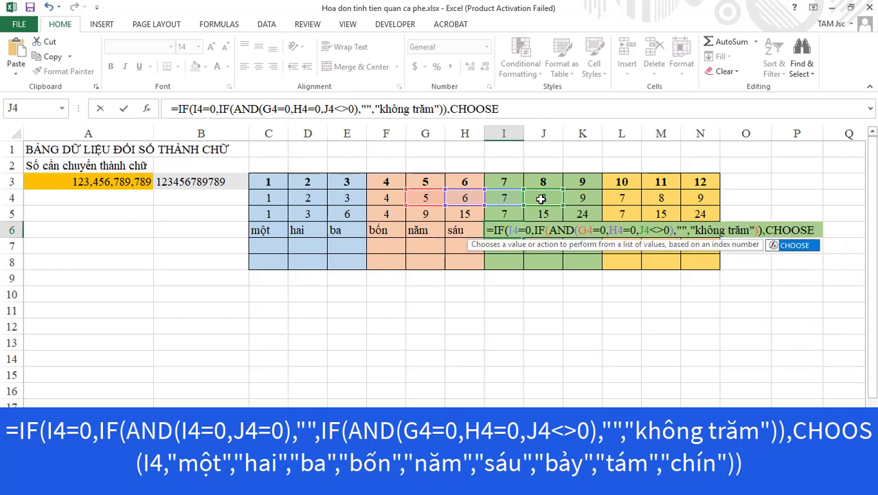
{"action": "type", "text": "("}
Step: Finish I6 with CHOOSE(I4,"một"…"chín") and add an IF(AND(I4=0,J4=0),"" blank check
{"action": "left_click", "coordinate": [505, 197]}
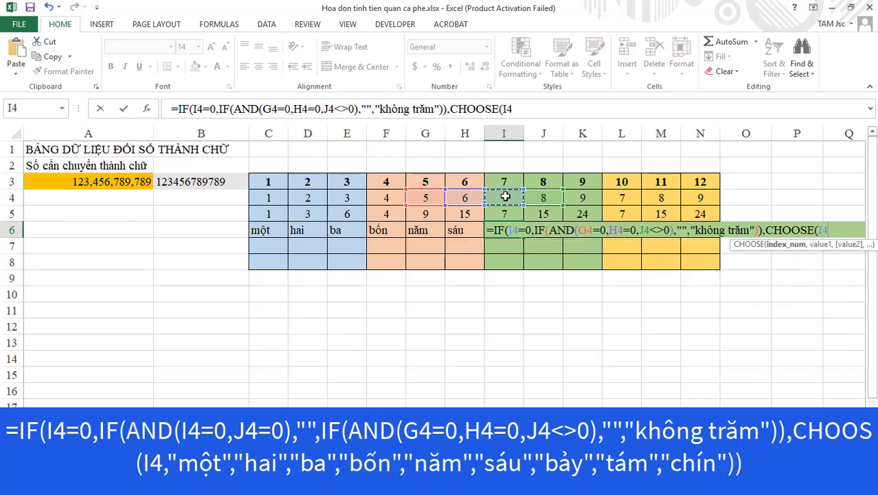
{"action": "type", "text": ","}
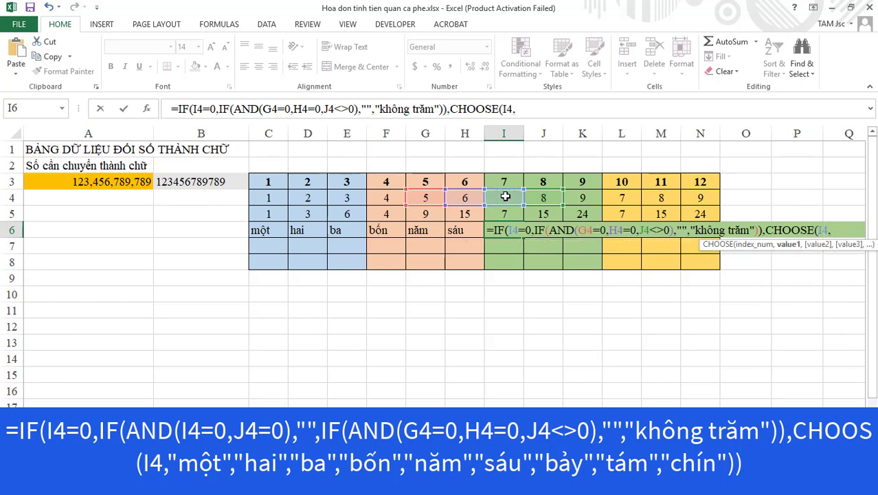
{"action": "type", "text": "\"mộ"}
{"action": "type", "text": "t\",\"hai"}
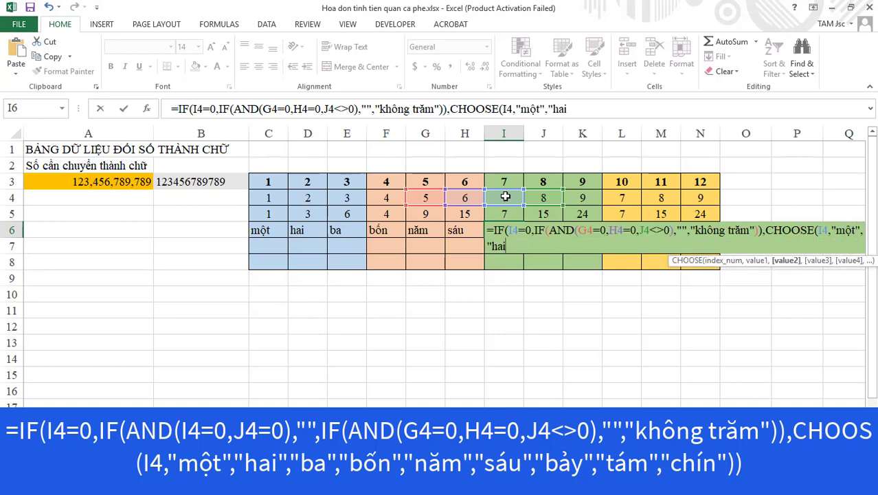
{"action": "type", "text": "\",\"ba"}
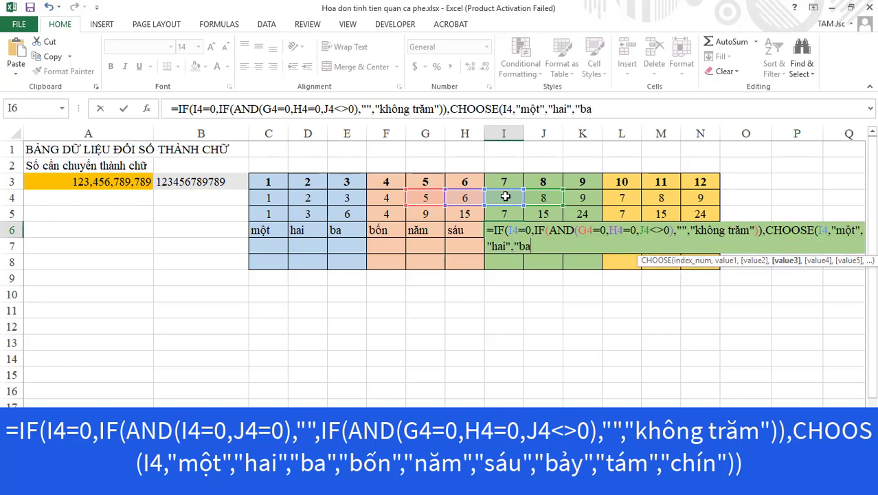
{"action": "type", "text": "\",\"bốn"}
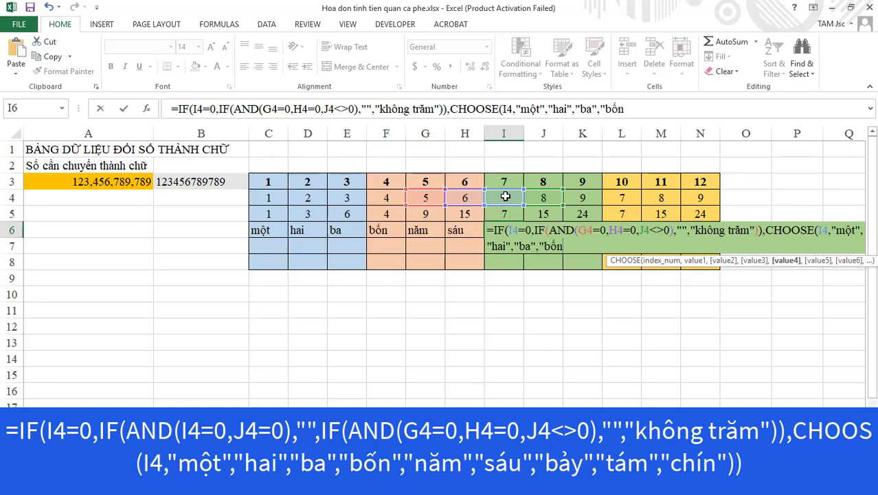
{"action": "type", "text": "\",\"năm\",\""}
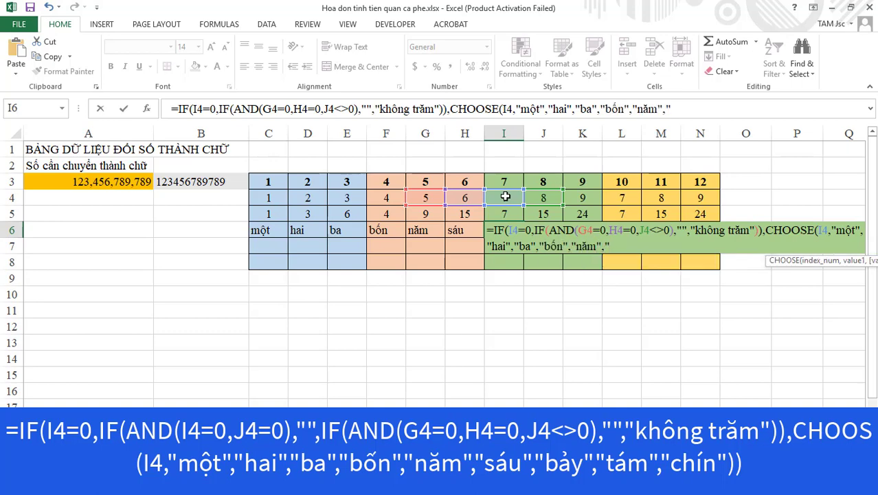
{"action": "type", "text": "sáu\""}
{"action": "type", "text": ",\"bả"}
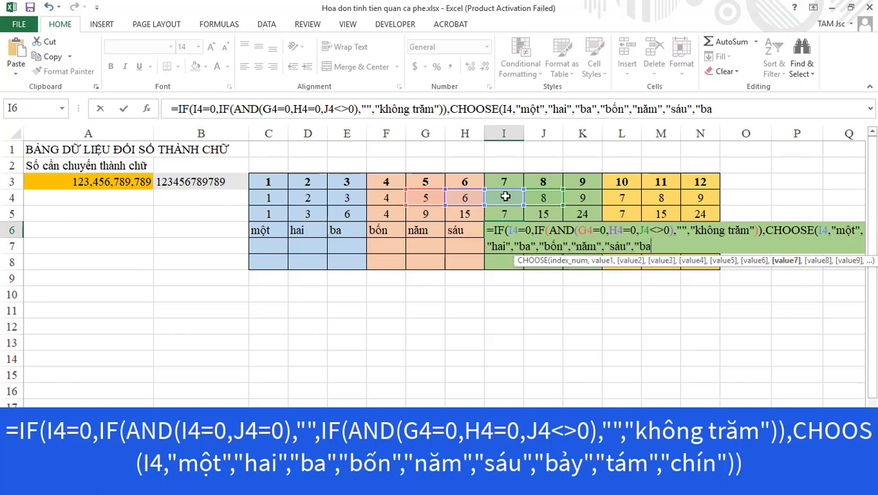
{"action": "type", "text": "y\",\"tám\""}
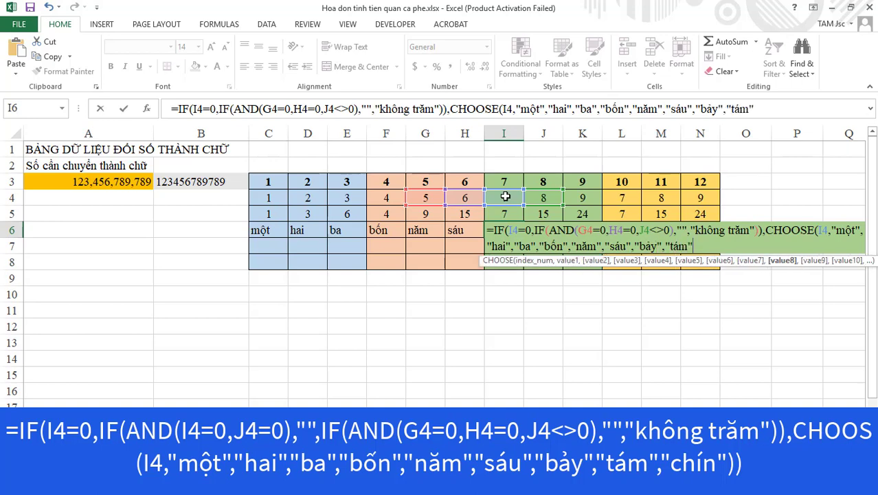
{"action": "type", "text": ",\""}
{"action": "type", "text": "chín\""}
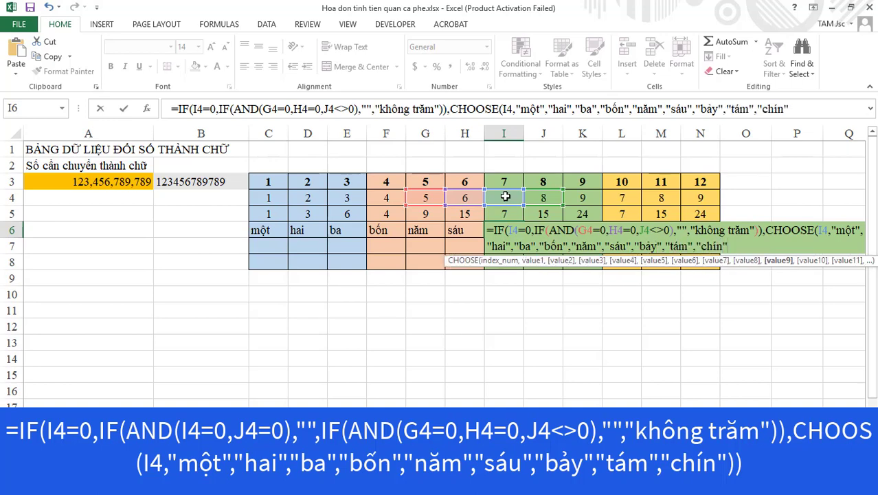
{"action": "type", "text": "))"}
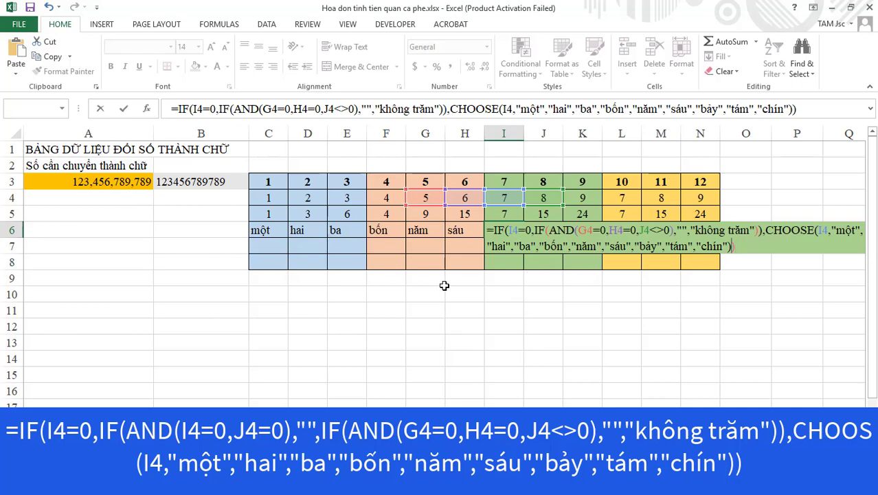
{"action": "left_click", "coordinate": [219, 108]}
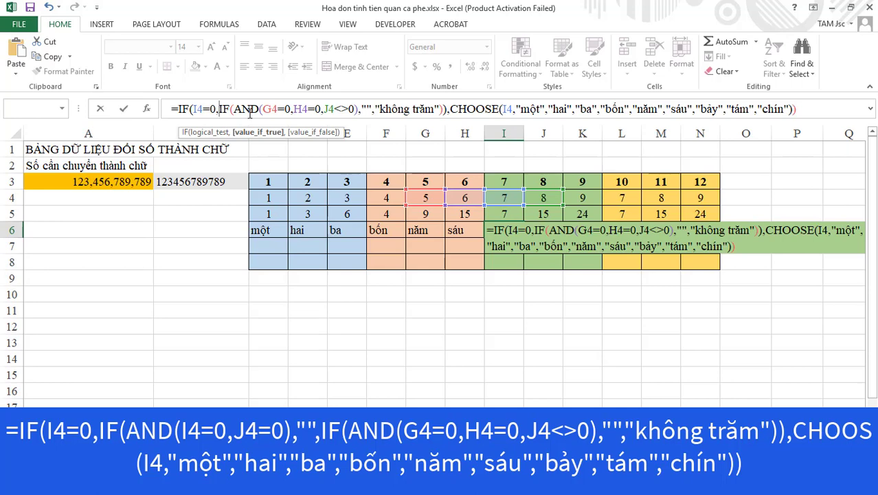
{"action": "type", "text": "IF(AND("}
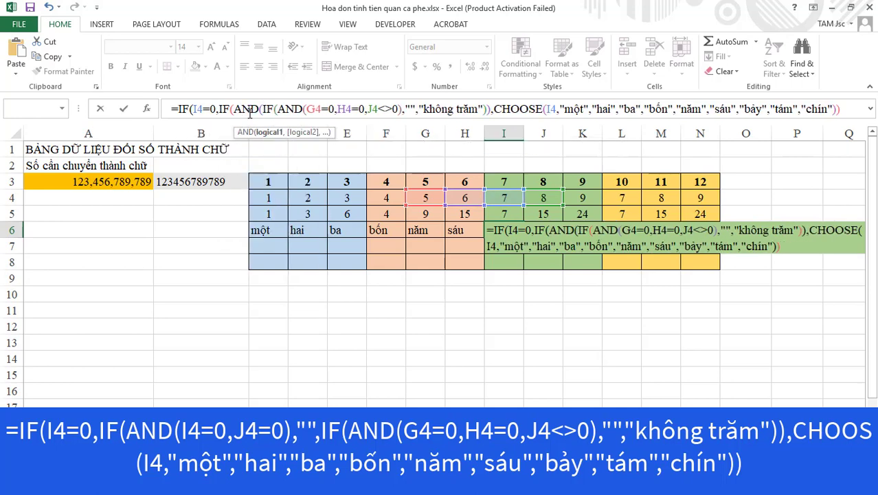
{"action": "left_click", "coordinate": [504, 198]}
{"action": "type", "text": "=0,"}
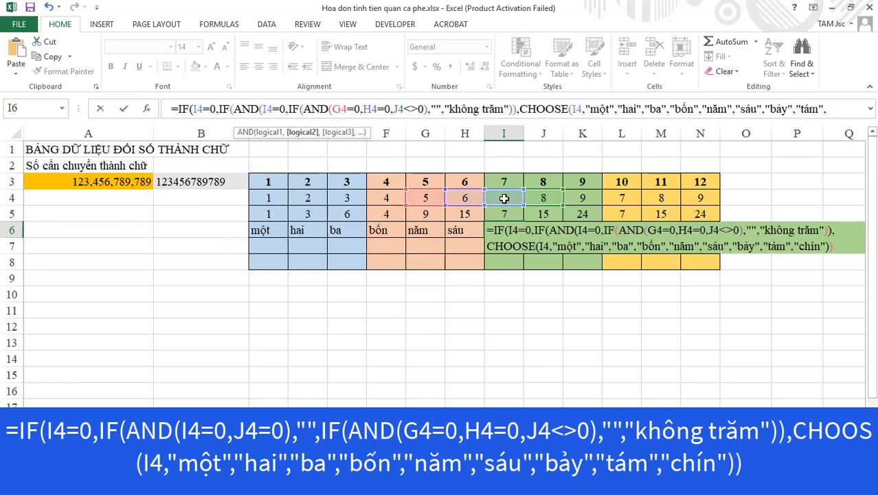
{"action": "left_click", "coordinate": [545, 197]}
{"action": "type", "text": "=0,J"}
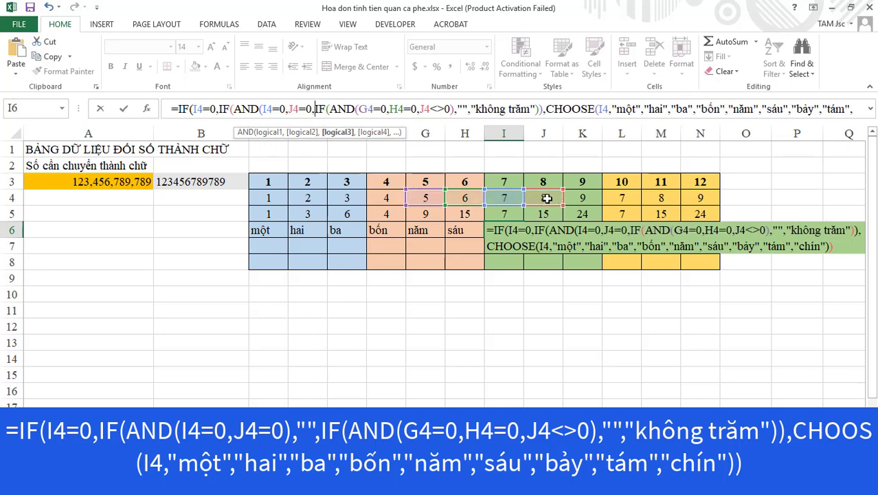
{"action": "key", "text": "BackSpace"}
{"action": "type", "text": "),\"\","}
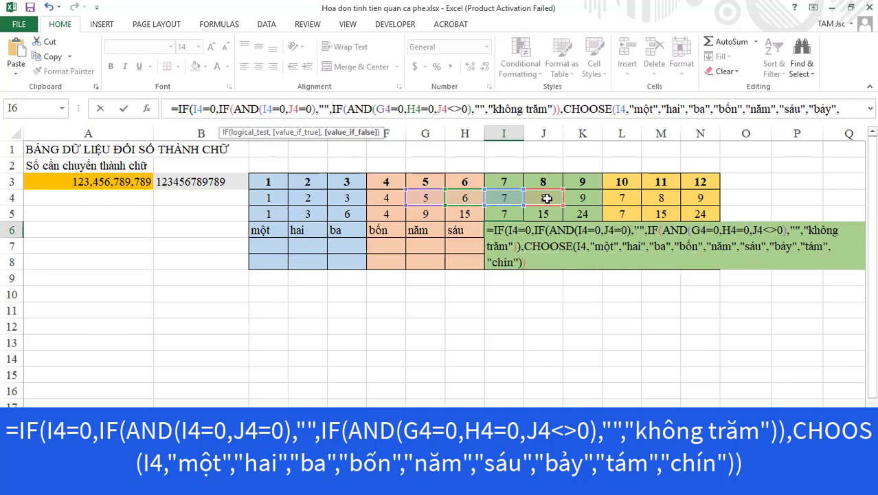
{"action": "key", "text": "Return"}
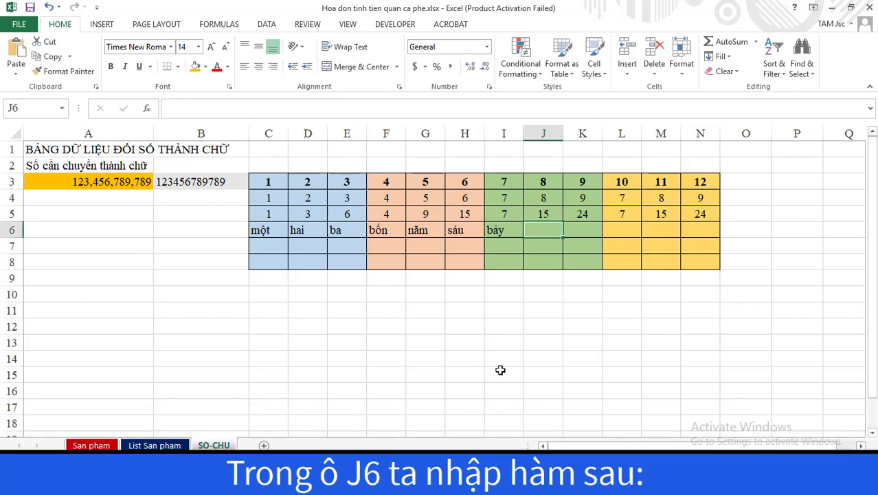
Step: Start J6 with =IF(J4=0,IF(AND(J4=0,K4=0),"", returning blank when both digits are zero
{"action": "type", "text": "=IF"}
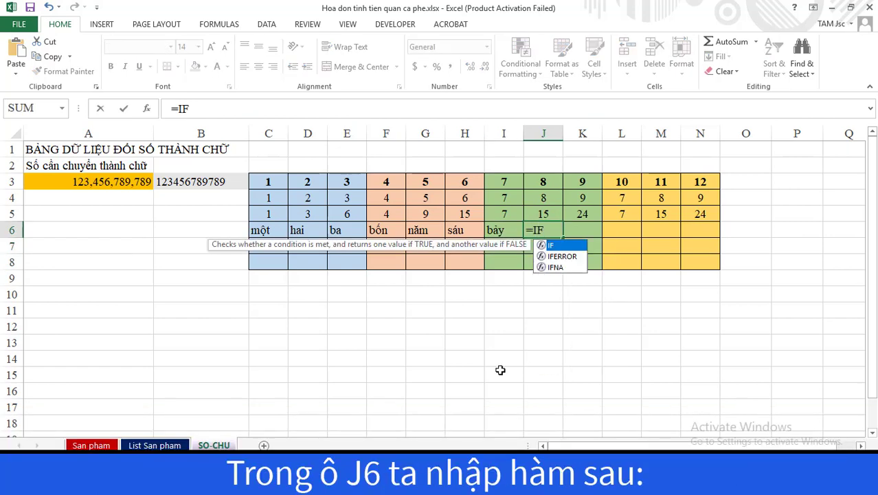
{"action": "type", "text": "("}
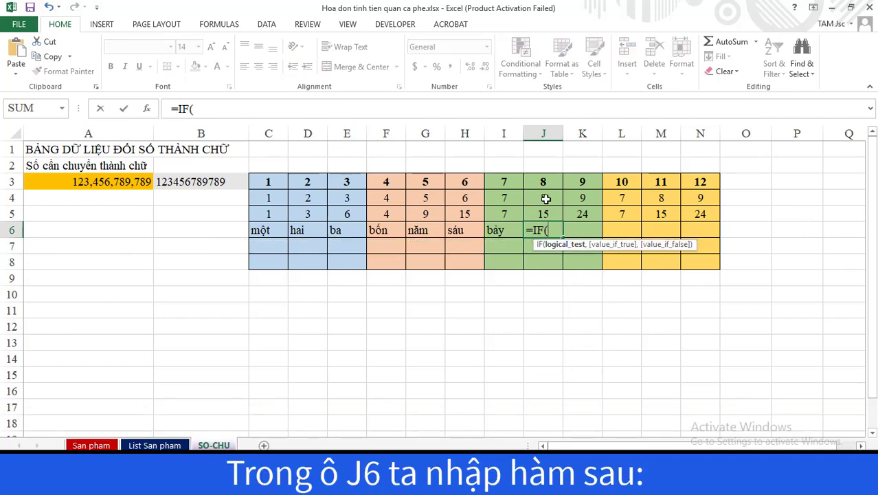
{"action": "left_click", "coordinate": [544, 198]}
{"action": "type", "text": "=0"}
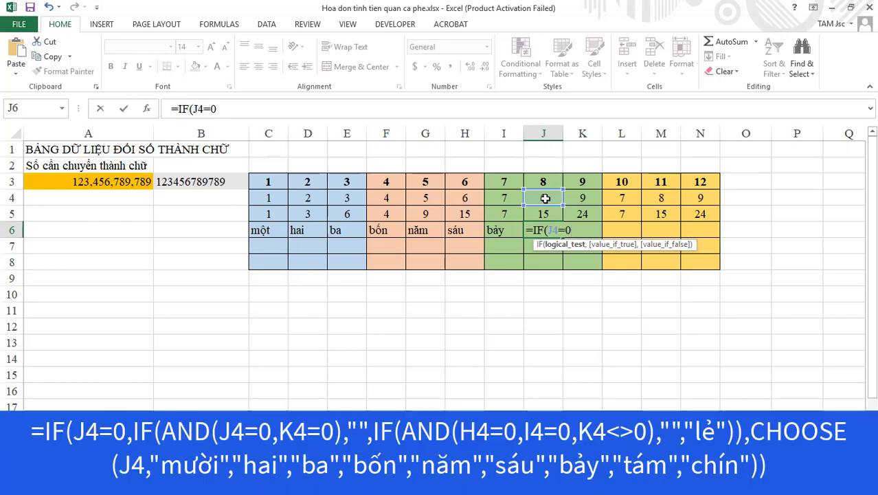
{"action": "type", "text": ",IF(AN"}
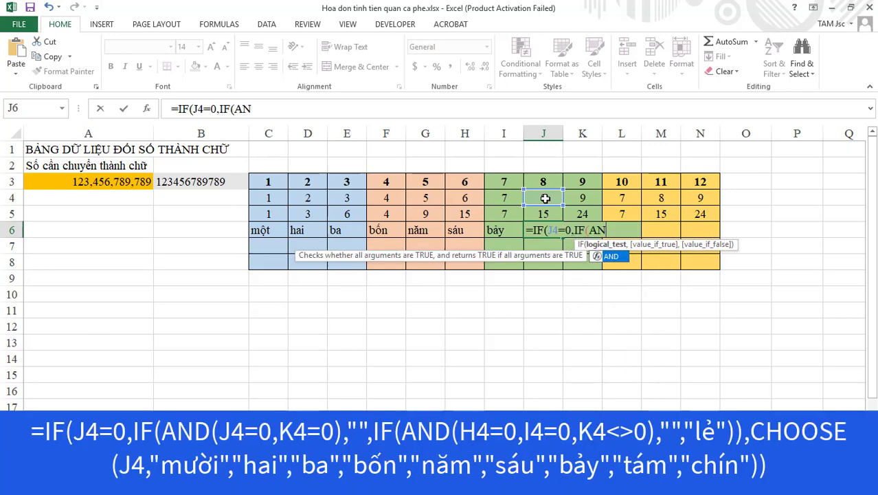
{"action": "type", "text": "D("}
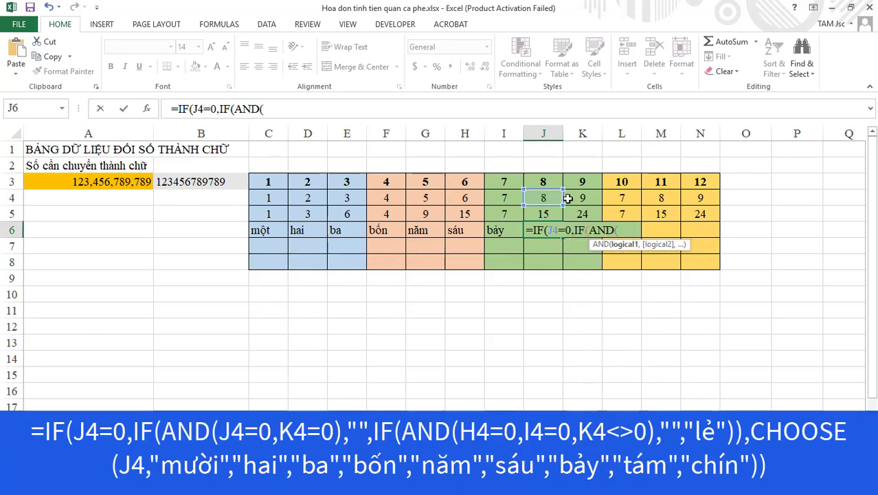
{"action": "left_click", "coordinate": [548, 200]}
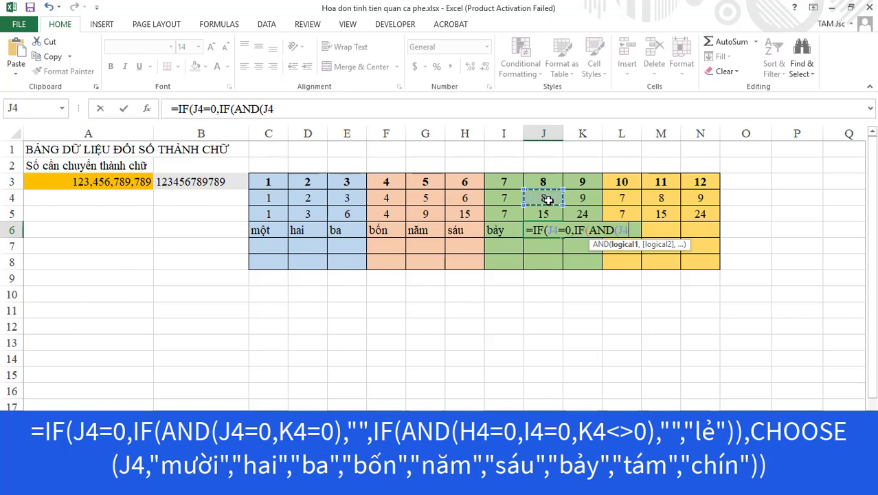
{"action": "type", "text": "=0,"}
{"action": "left_click", "coordinate": [582, 201]}
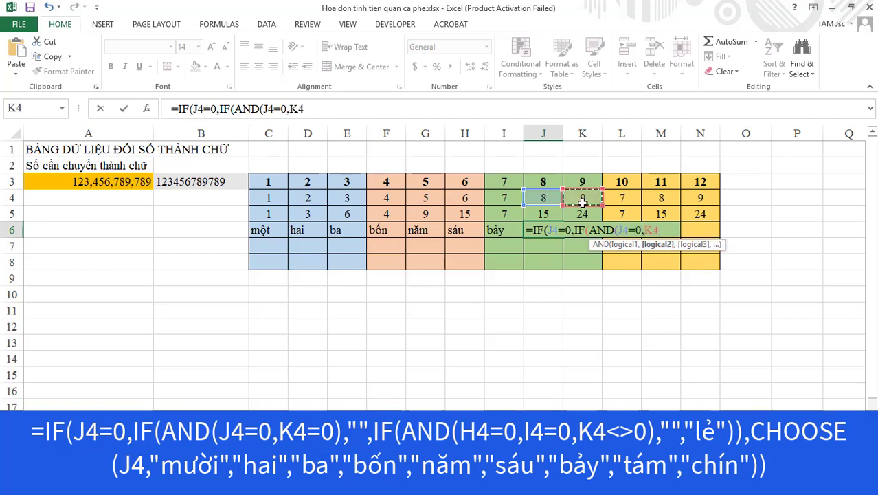
{"action": "type", "text": "=0"}
{"action": "type", "text": "),\"\","}
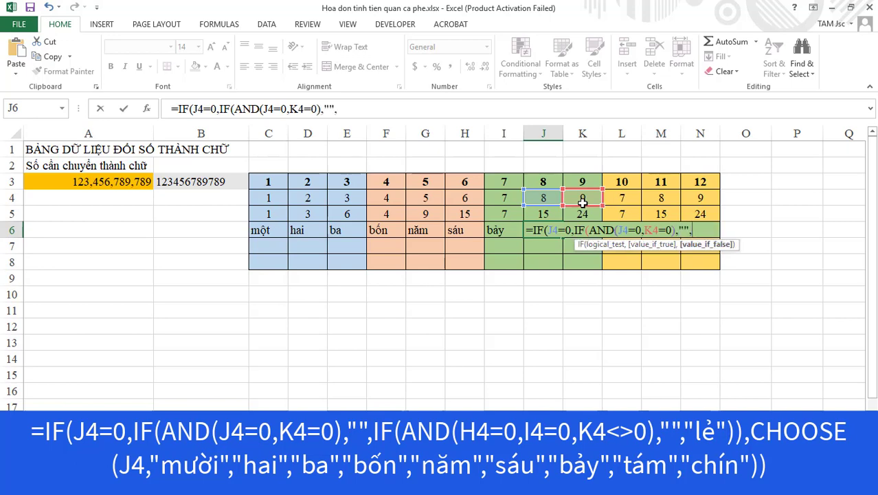
{"action": "type", "text": "IF"}
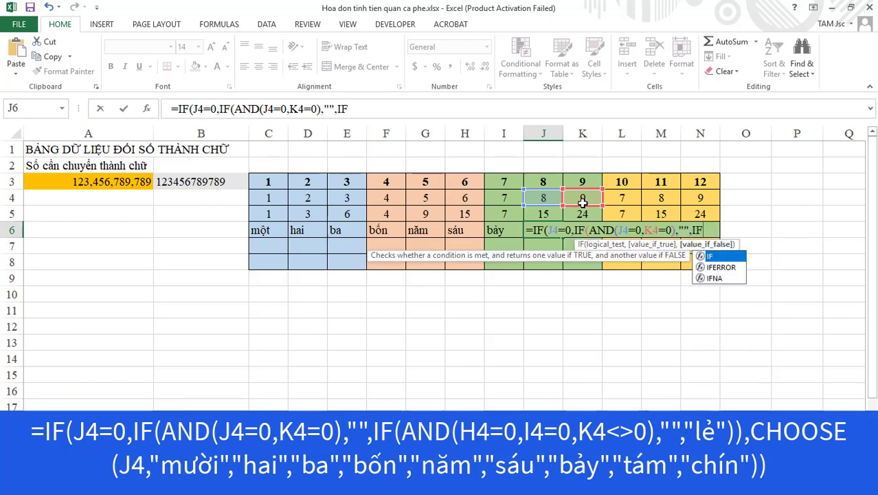
{"action": "type", "text": "(AND("}
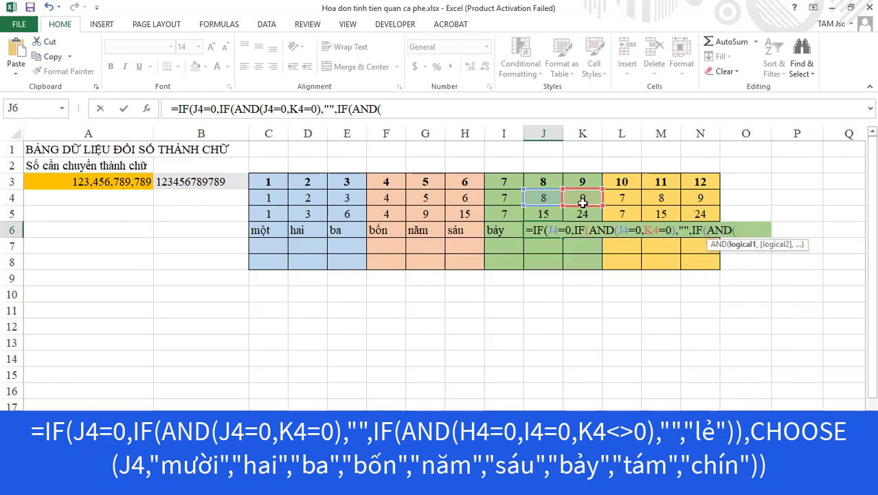
Step: Add the "lẻ" fallback, blank when H4 and I4 are zero and K4 is nonzero
{"action": "left_click", "coordinate": [464, 197]}
{"action": "type", "text": "=0,"}
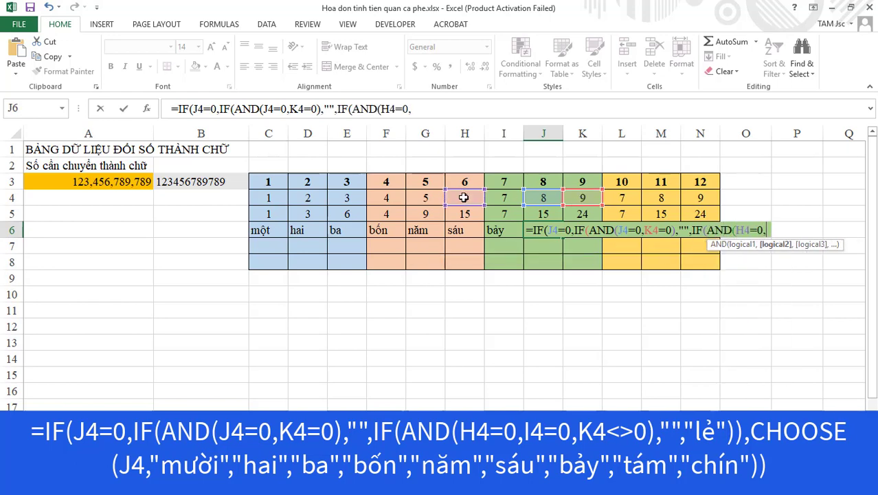
{"action": "left_click", "coordinate": [517, 197]}
{"action": "type", "text": "=0"}
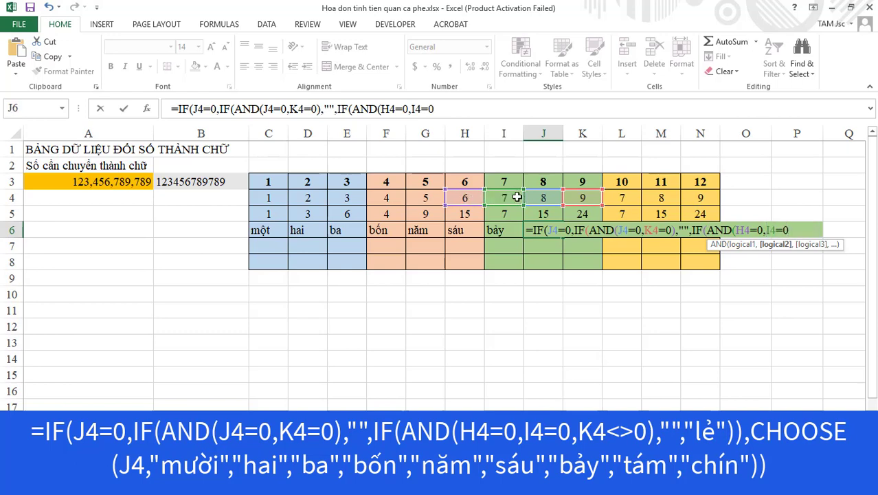
{"action": "type", "text": ","}
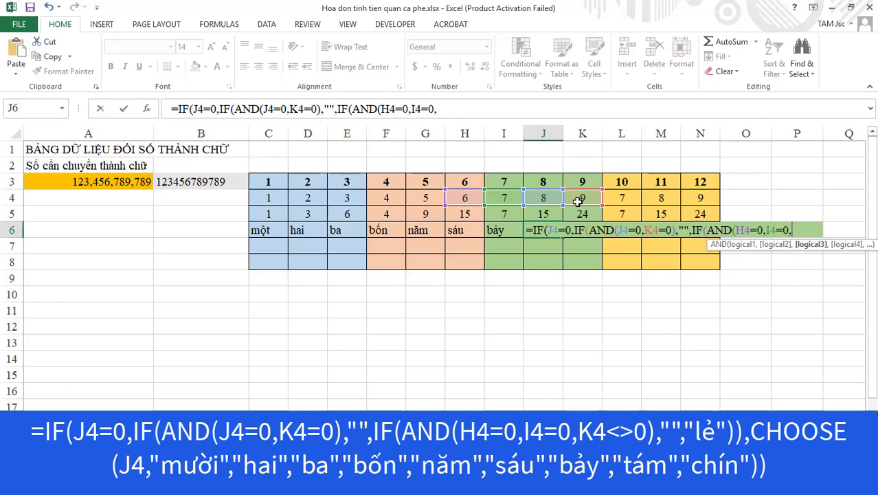
{"action": "left_click", "coordinate": [578, 199]}
{"action": "type", "text": "<>0"}
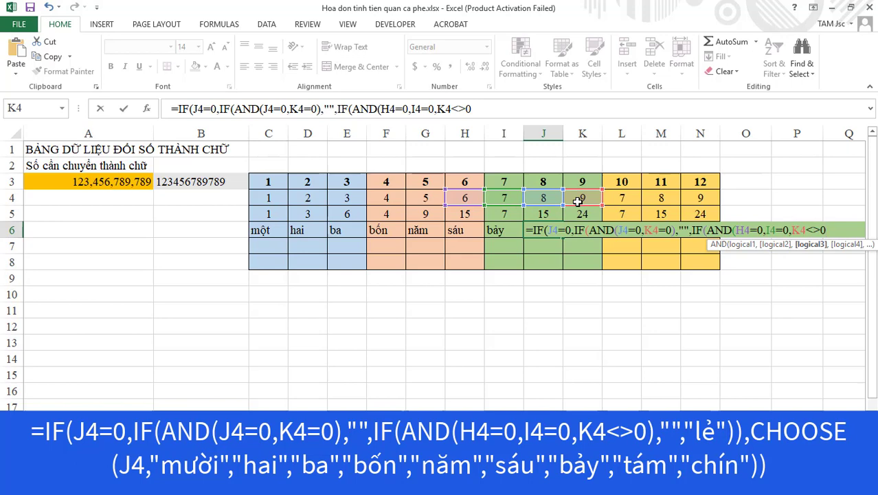
{"action": "type", "text": "),\"\""}
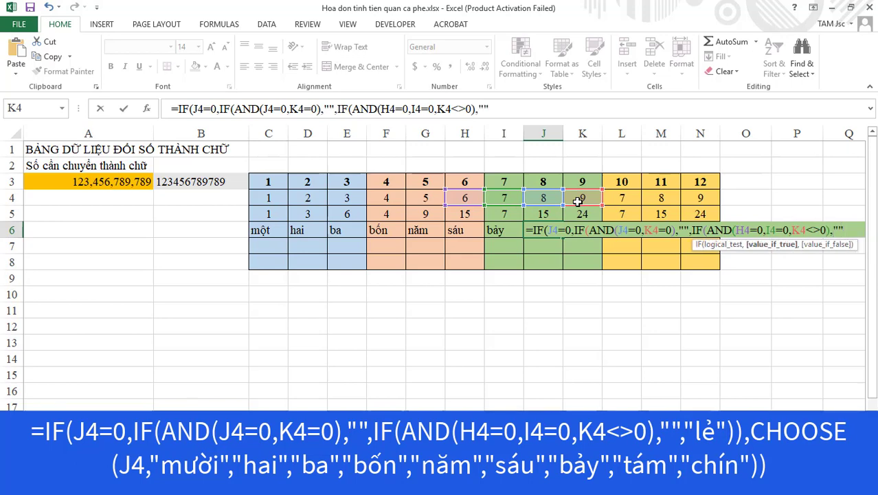
{"action": "type", "text": ","}
{"action": "type", "text": "\"lẻ"}
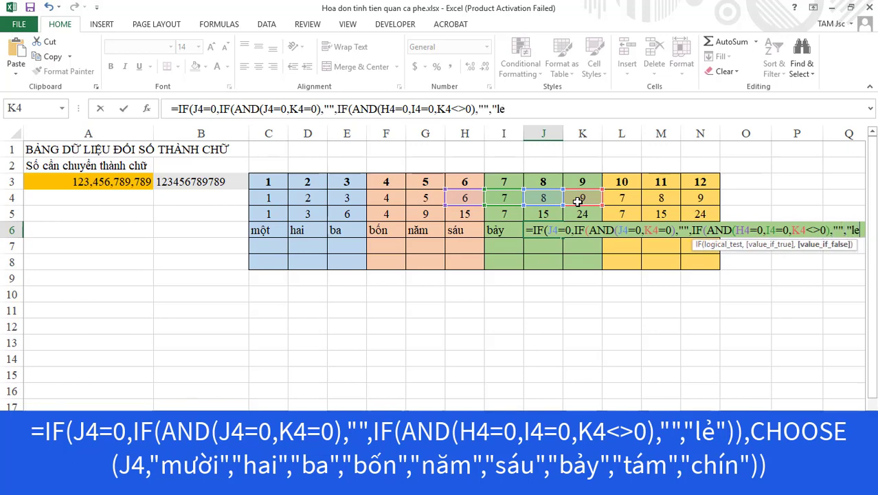
{"action": "type", "text": "\""}
{"action": "type", "text": ")"}
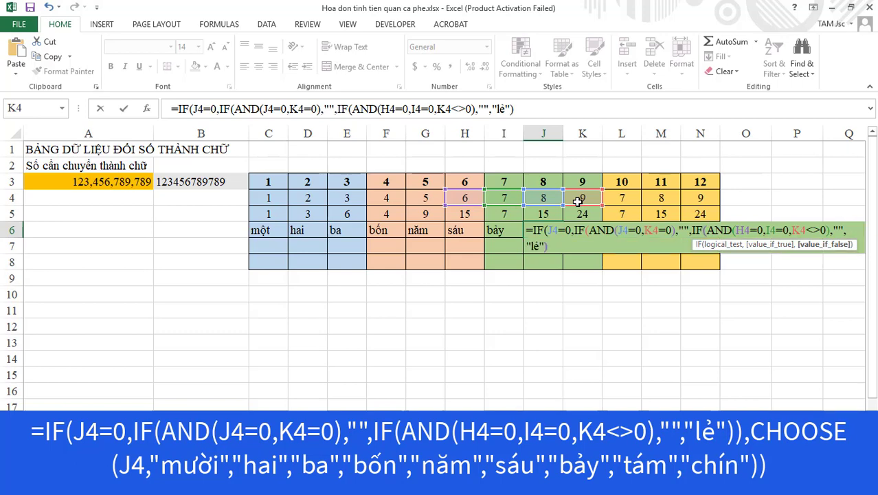
{"action": "type", "text": "),C"}
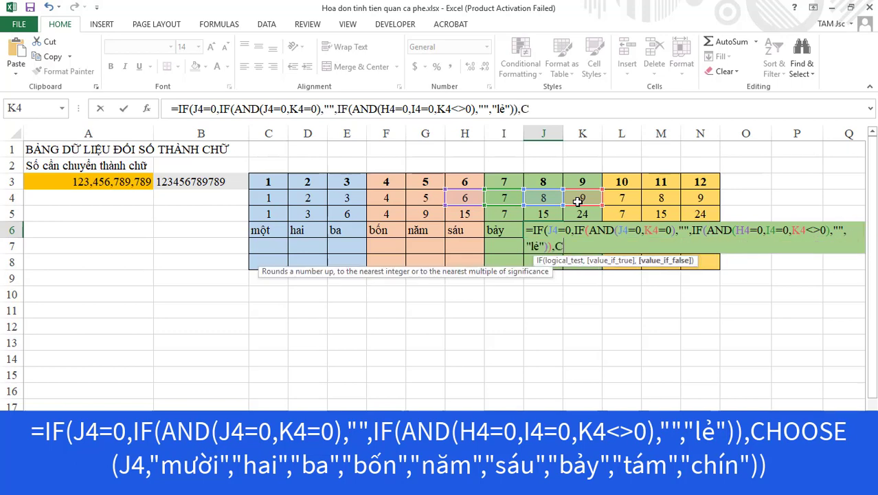
{"action": "type", "text": "HOOSE"}
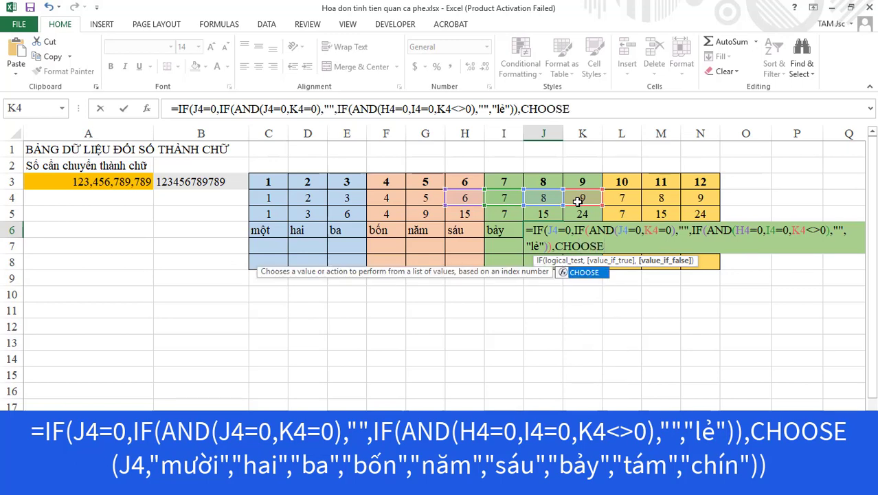
{"action": "type", "text": "("}
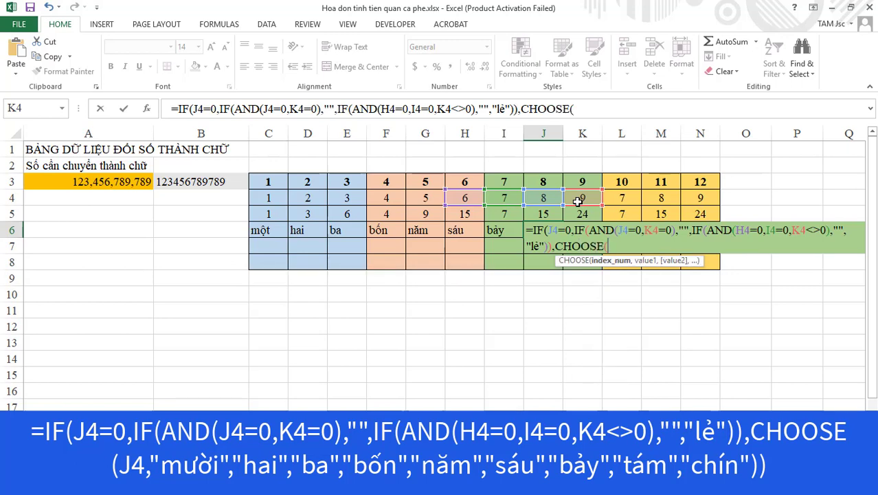
Step: Finish J6 with CHOOSE(J4,"mười",…,"chín") and commit it
{"action": "left_click", "coordinate": [545, 197]}
{"action": "type", "text": ","}
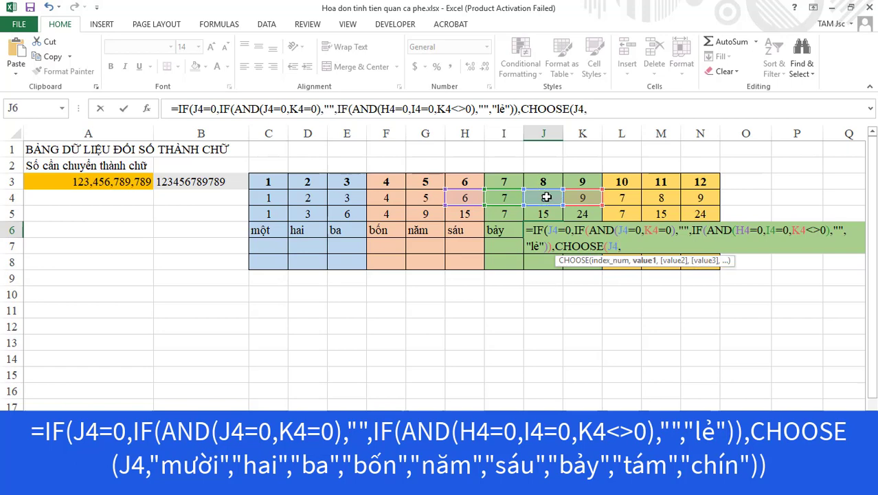
{"action": "type", "text": "\""}
{"action": "type", "text": "m"}
{"action": "type", "text": "ười"}
{"action": "type", "text": ",\""}
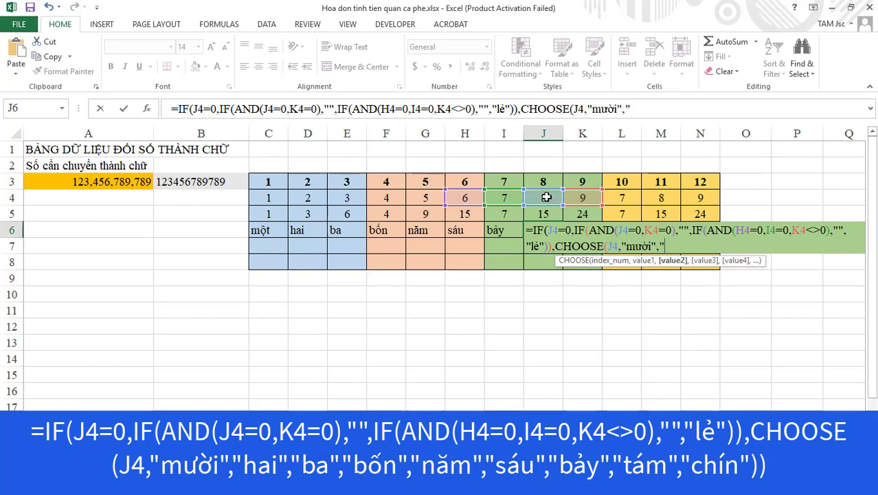
{"action": "type", "text": "hai\",\"ba"}
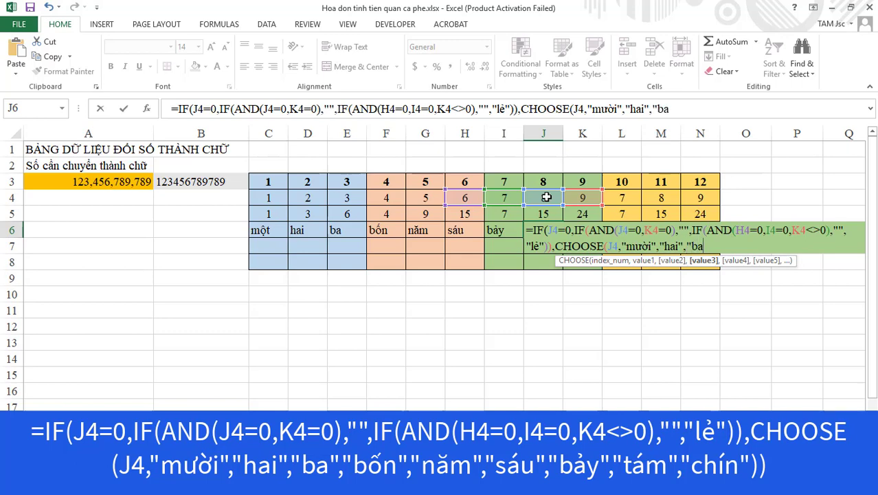
{"action": "type", "text": "\",\"bốn"}
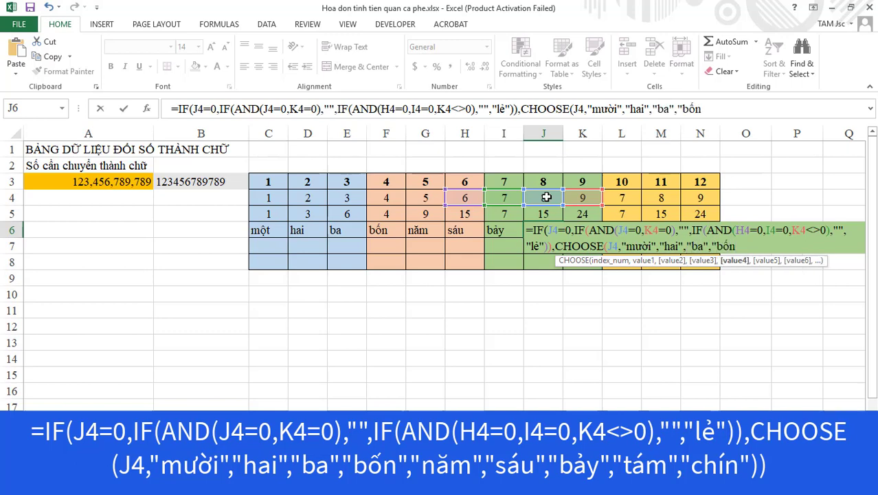
{"action": "type", "text": "\",\"năm\","}
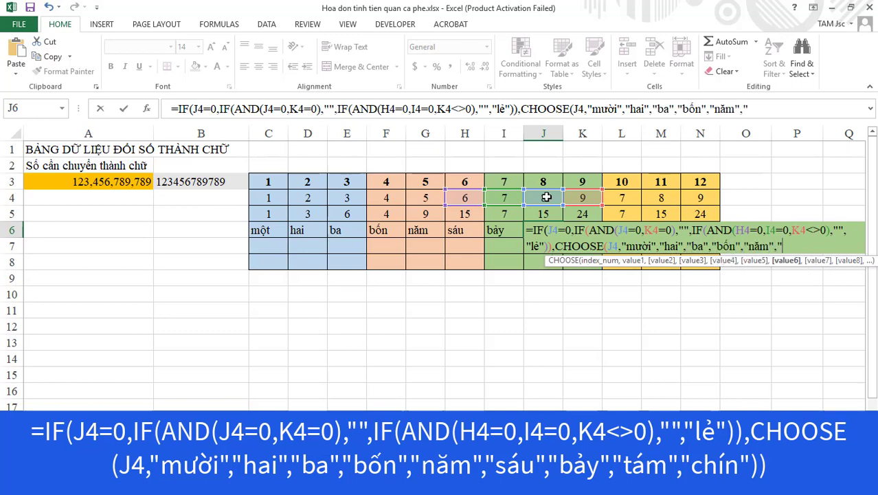
{"action": "type", "text": "\"saus\",\"bay"}
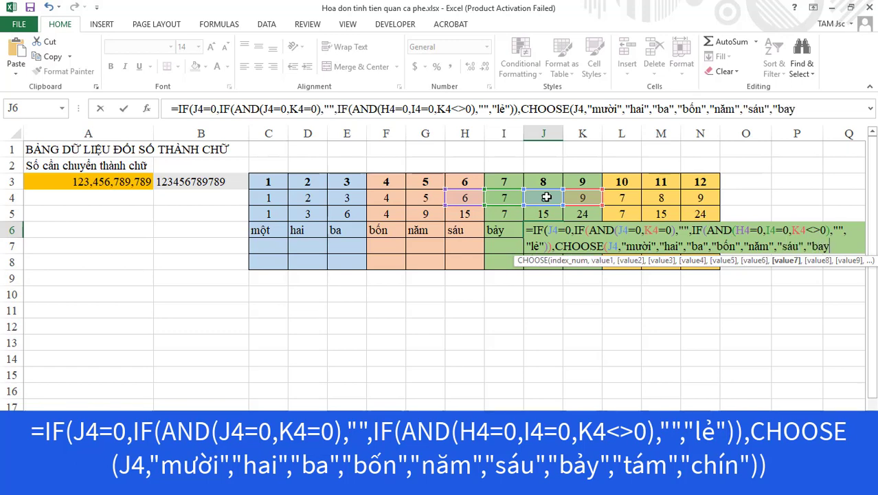
{"action": "type", "text": "\",\"t"}
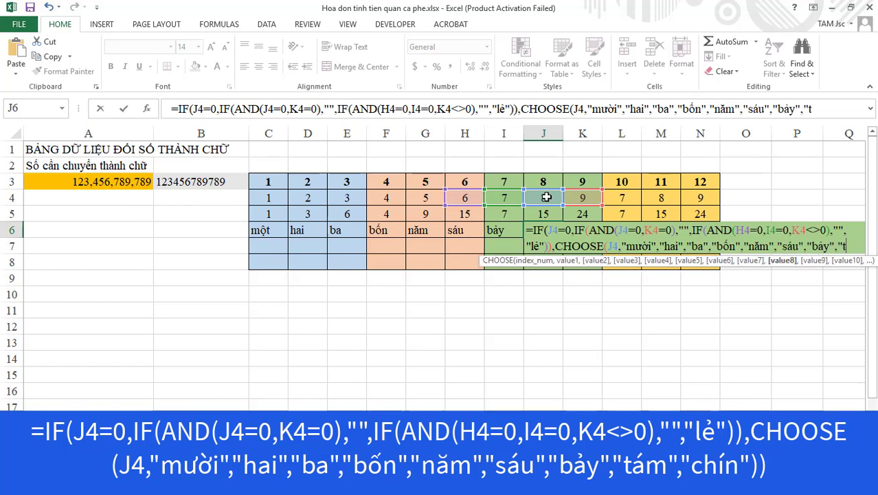
{"action": "type", "text": "ám\",\"chi"}
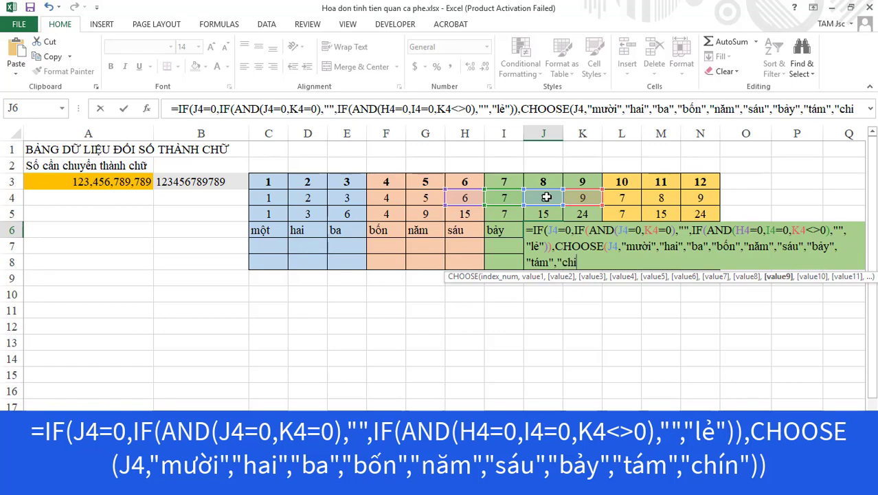
{"action": "key", "text": "BackSpace"}
{"action": "type", "text": "ín\""}
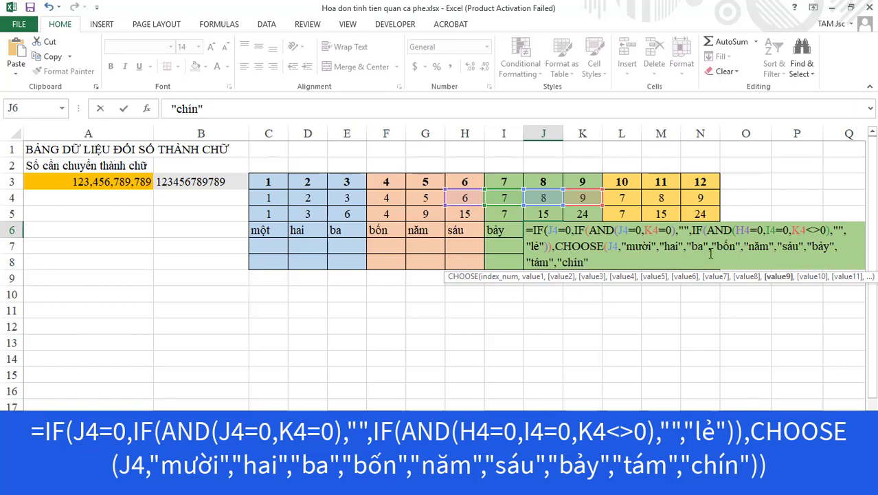
{"action": "type", "text": ")"}
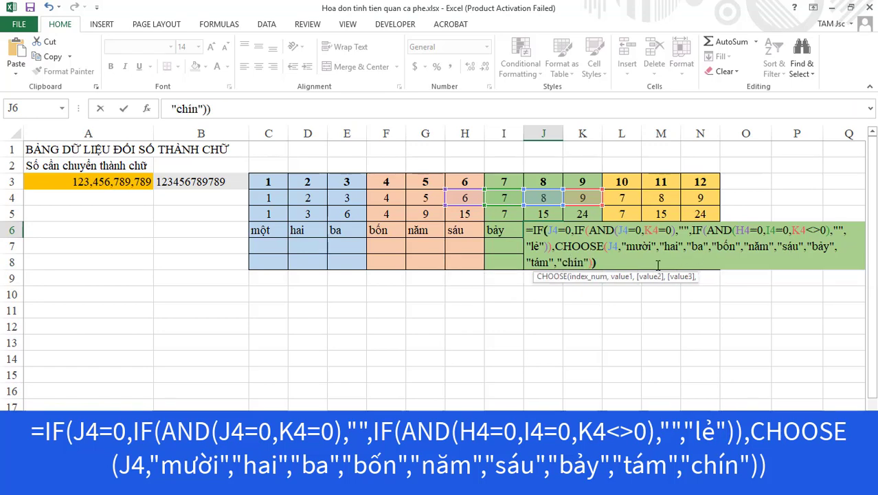
{"action": "type", "text": ")"}
{"action": "key", "text": "Return"}
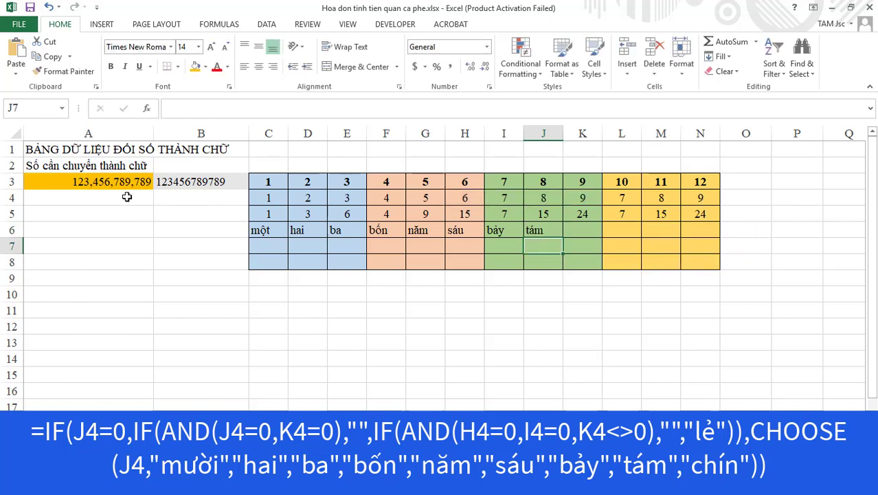
Step: Enter K6's units formula: blank for zero, CHOOSE(K4) with mốt/một and năm/lăm based on J4
{"action": "left_click", "coordinate": [577, 231]}
{"action": "type", "text": "=I"}
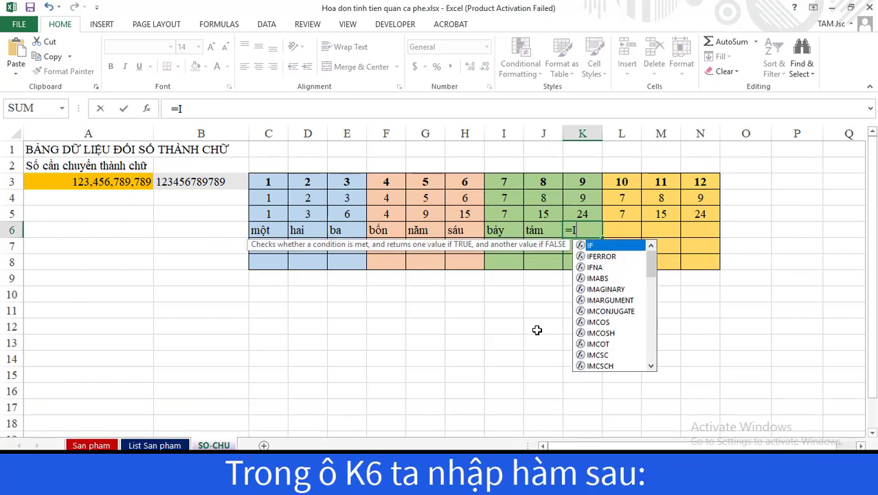
{"action": "type", "text": "F("}
{"action": "left_click", "coordinate": [583, 199]}
{"action": "type", "text": "="}
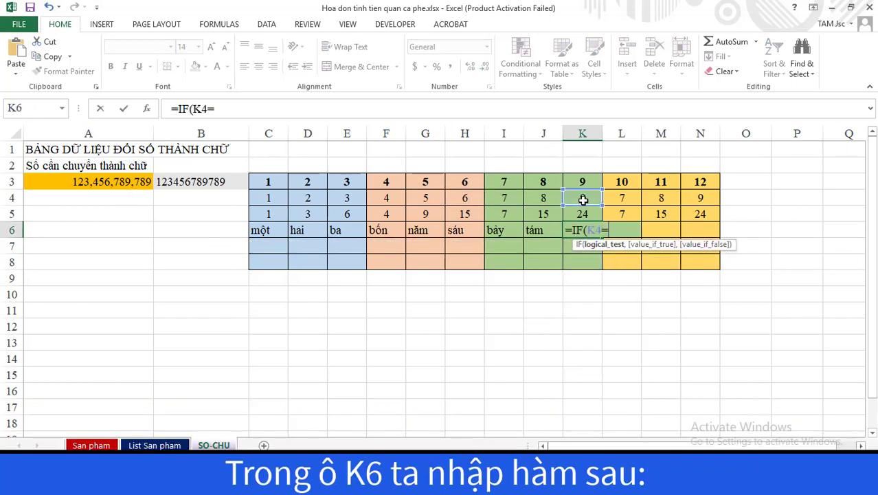
{"action": "type", "text": "0,"}
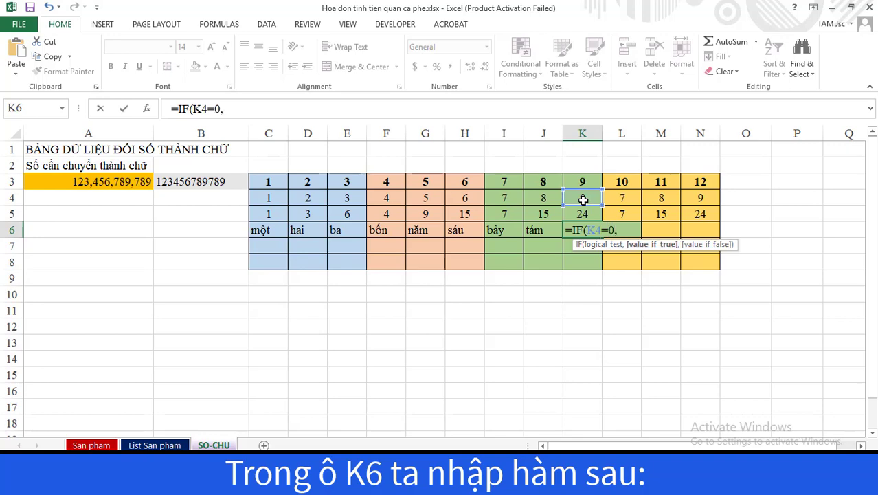
{"action": "type", "text": "\"\",CHÔOSE"}
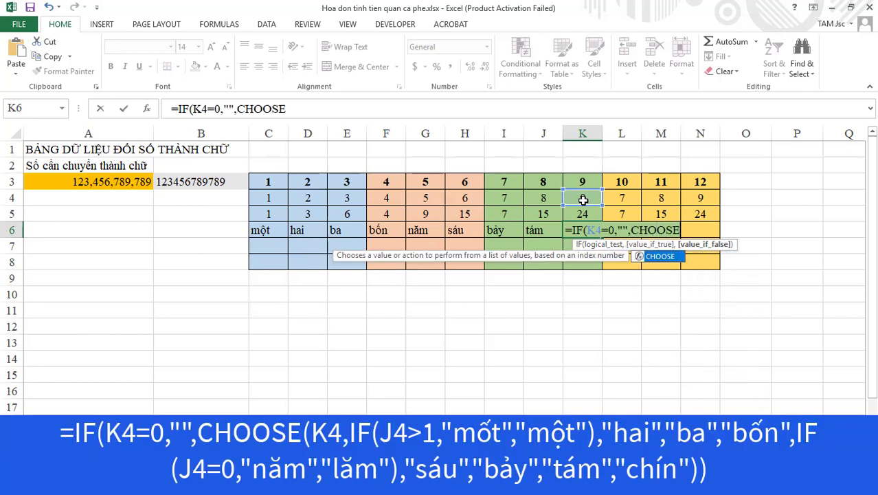
{"action": "type", "text": "("}
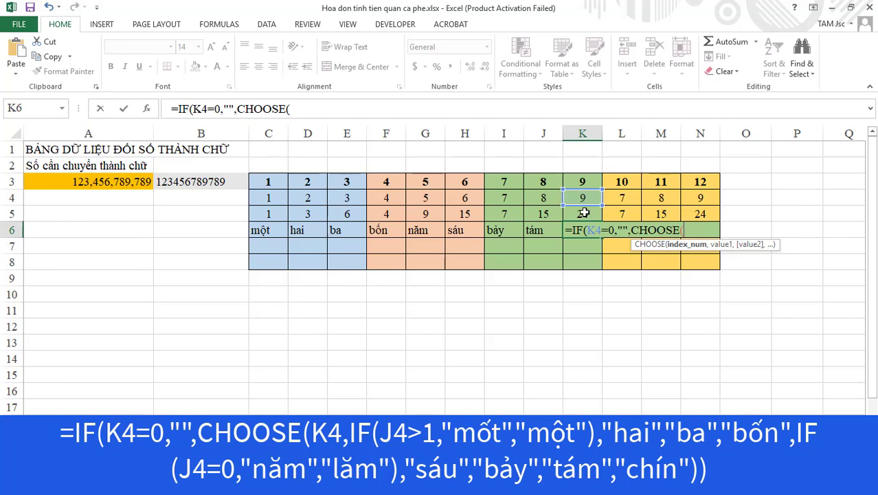
{"action": "left_click", "coordinate": [582, 197]}
{"action": "type", "text": ",I"}
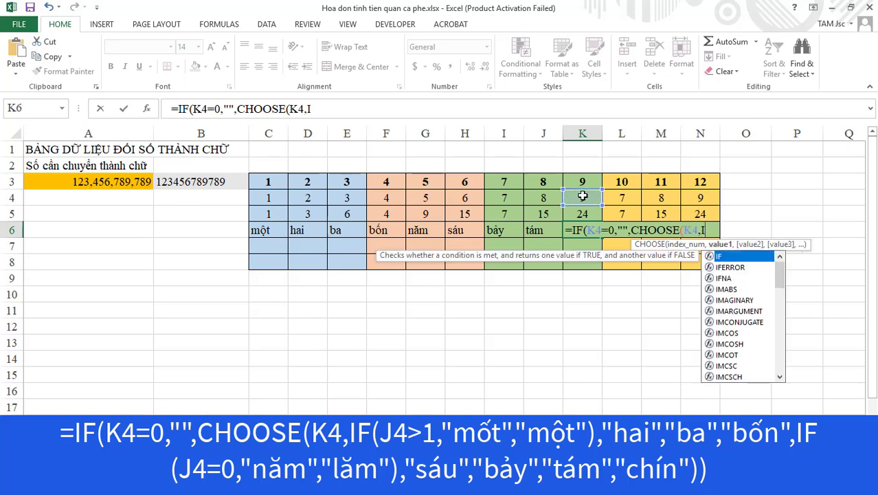
{"action": "type", "text": "F("}
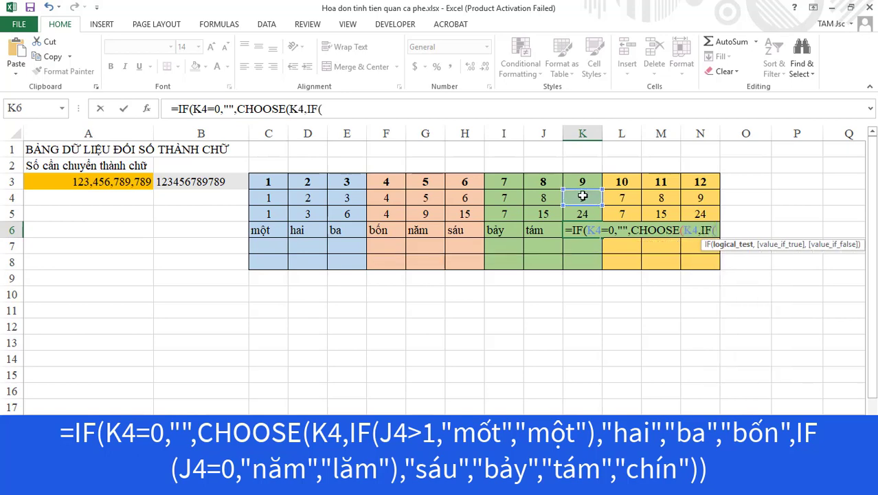
{"action": "left_click", "coordinate": [545, 198]}
{"action": "type", "text": ">1"}
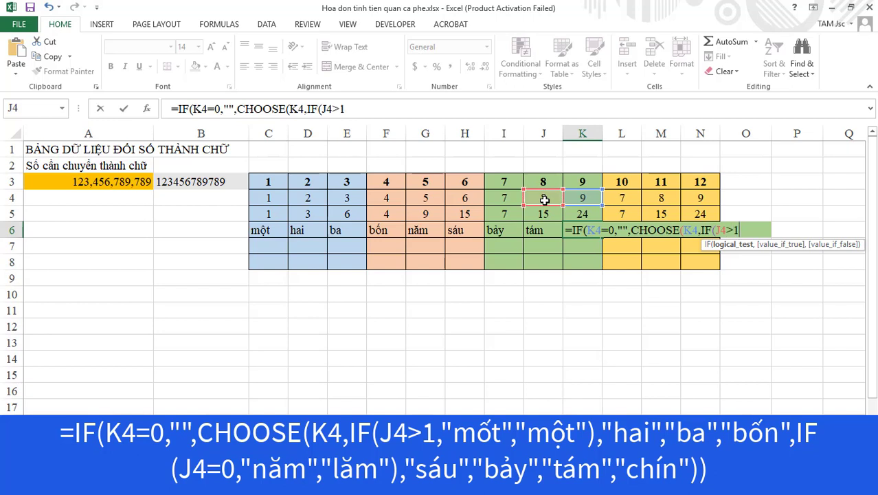
{"action": "type", "text": ",\"mố"}
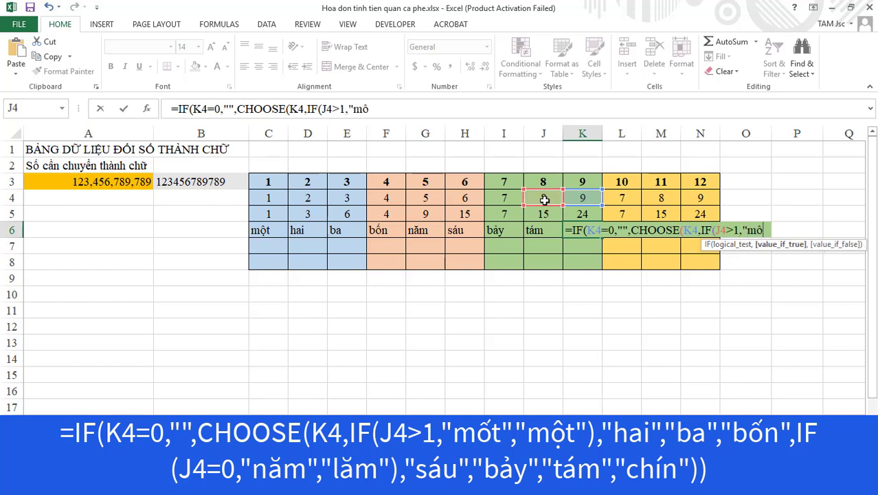
{"action": "type", "text": "t\",\"mộ"}
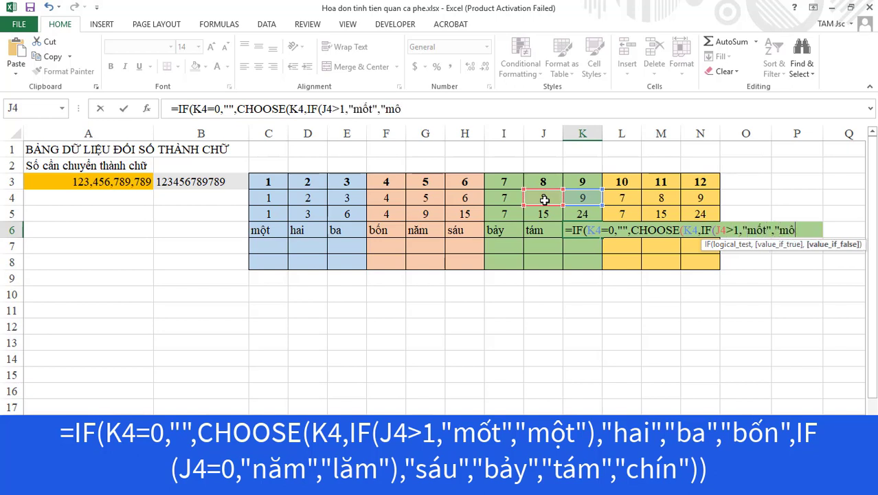
{"action": "type", "text": "t\""}
{"action": "type", "text": ")"}
{"action": "type", "text": ",\""}
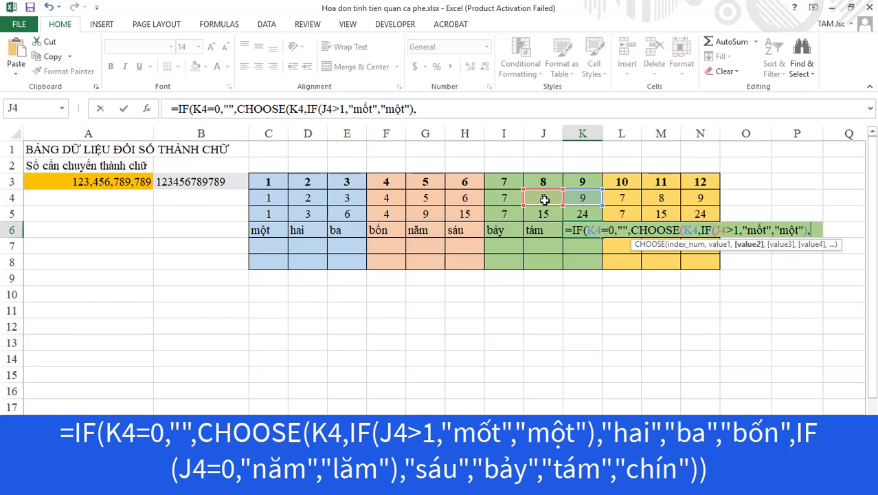
{"action": "type", "text": "hai\","}
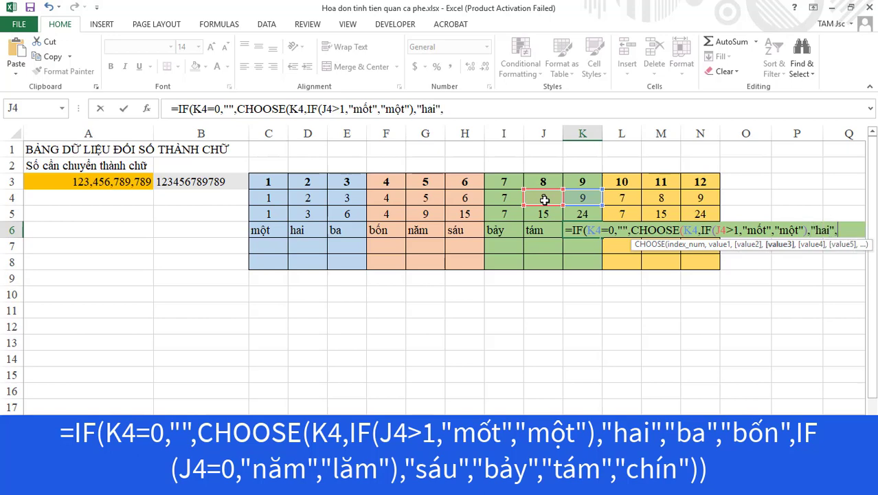
{"action": "type", "text": "\"ba\",\"bốn"}
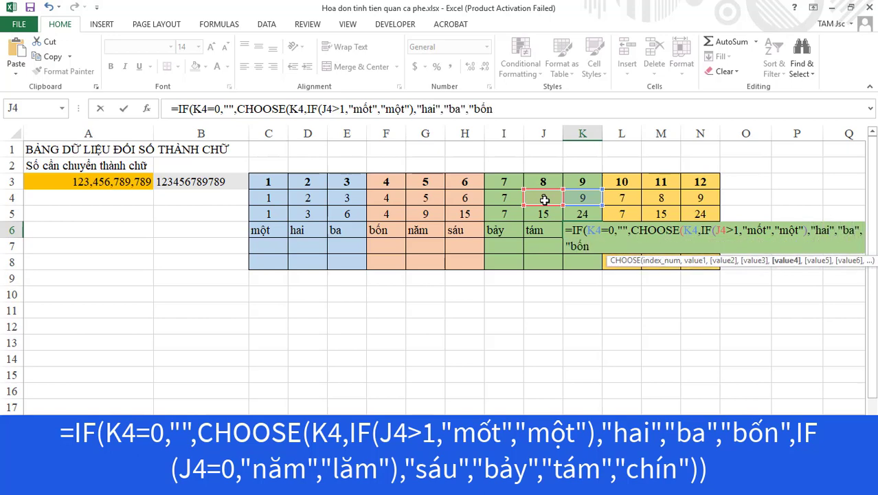
{"action": "type", "text": "\","}
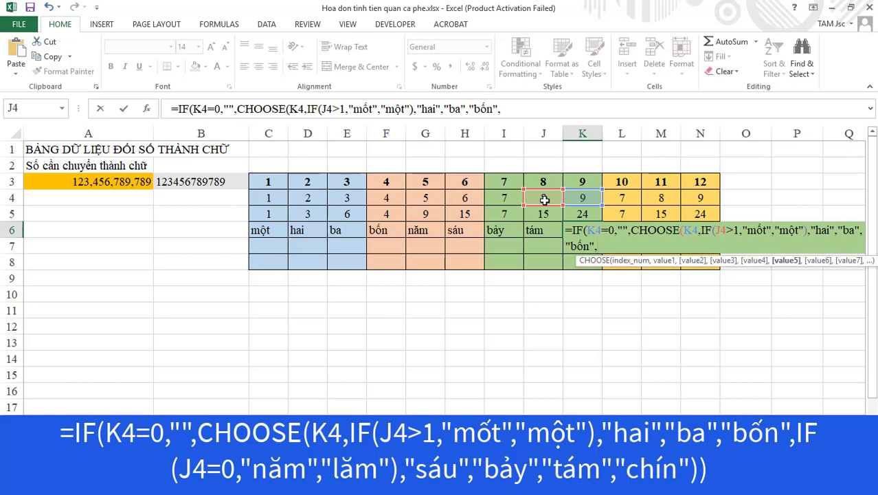
{"action": "type", "text": "IF("}
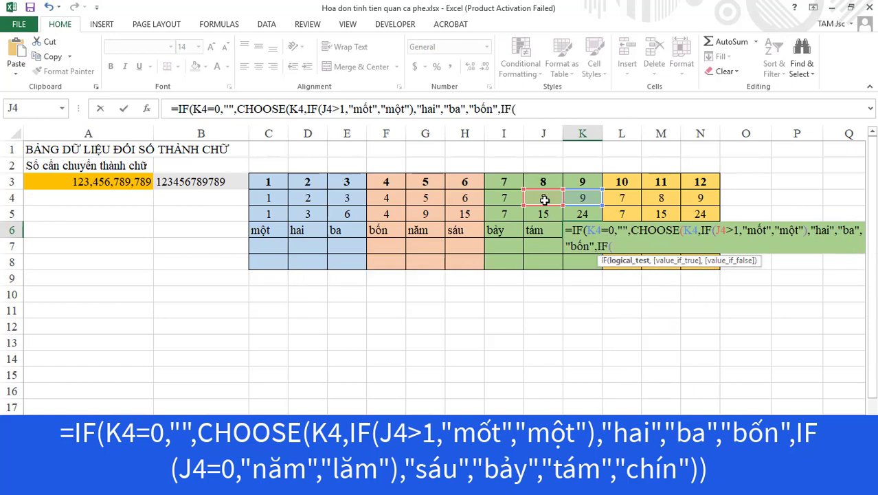
{"action": "left_click", "coordinate": [544, 198]}
{"action": "type", "text": "="}
{"action": "type", "text": "0,"}
{"action": "type", "text": "năm"}
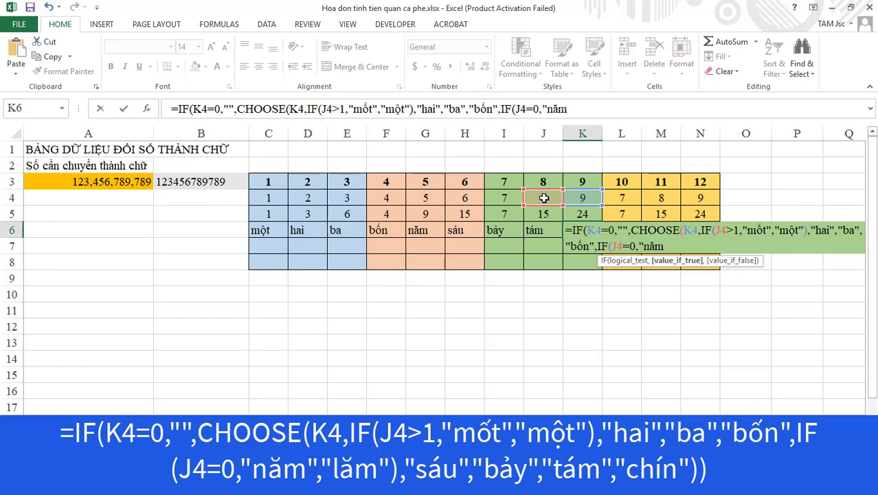
{"action": "type", "text": "\",\"lăm\""}
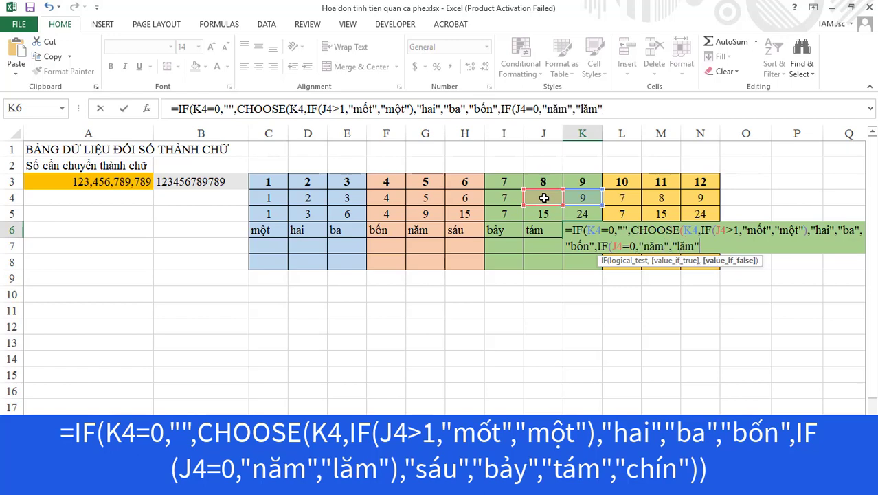
{"action": "type", "text": ")"}
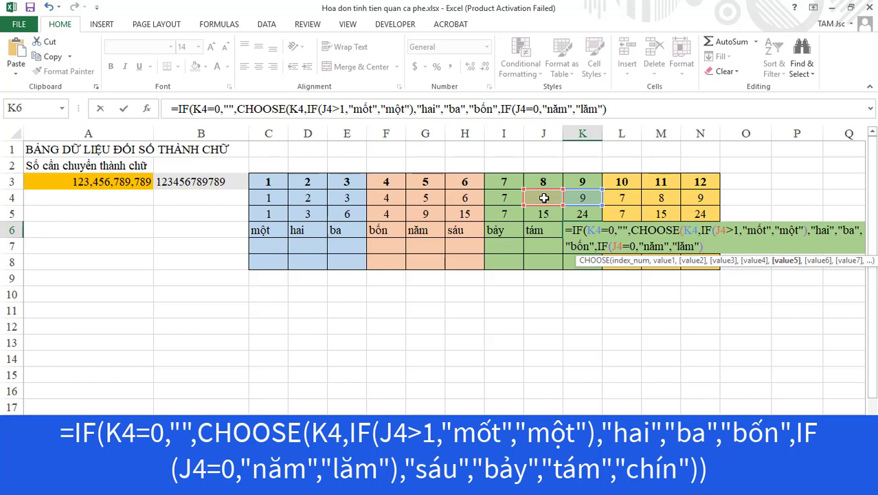
{"action": "type", "text": ",\"sáu"}
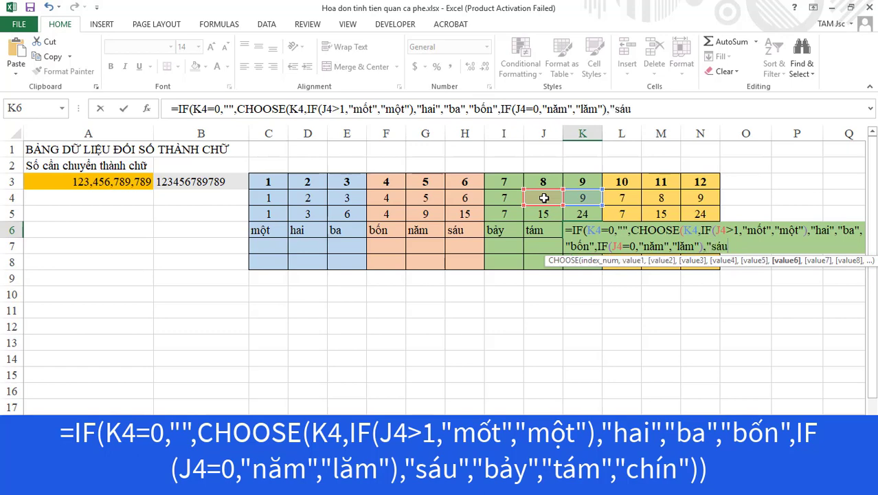
{"action": "type", "text": "\",\"bay"}
{"action": "type", "text": ",\"bảy\","}
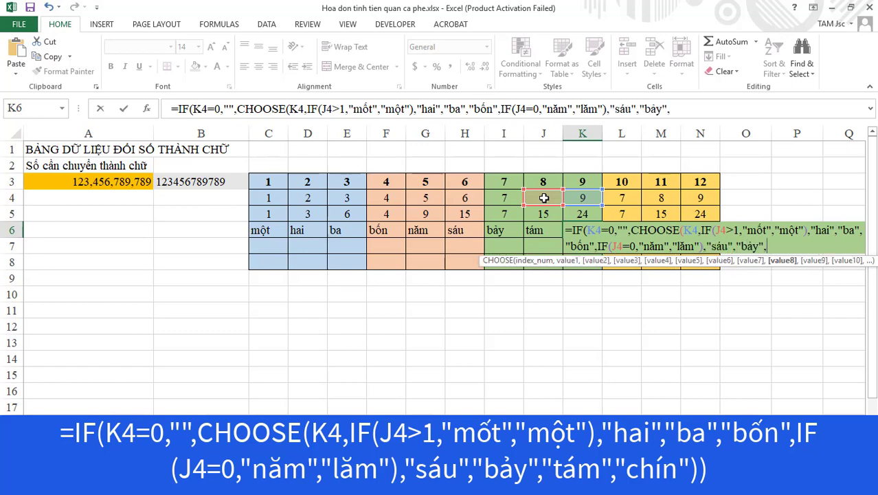
{"action": "type", "text": "\"tám"}
{"action": "type", "text": ","}
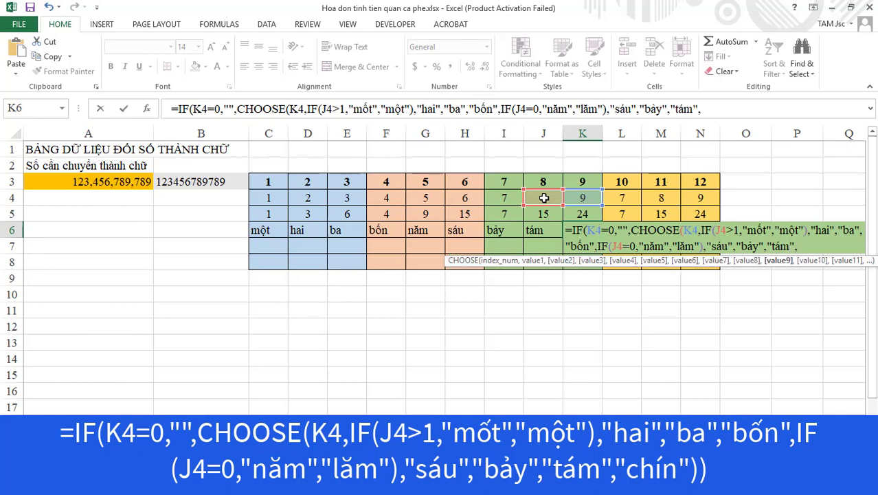
{"action": "type", "text": "\"chín"}
{"action": "type", "text": ")"}
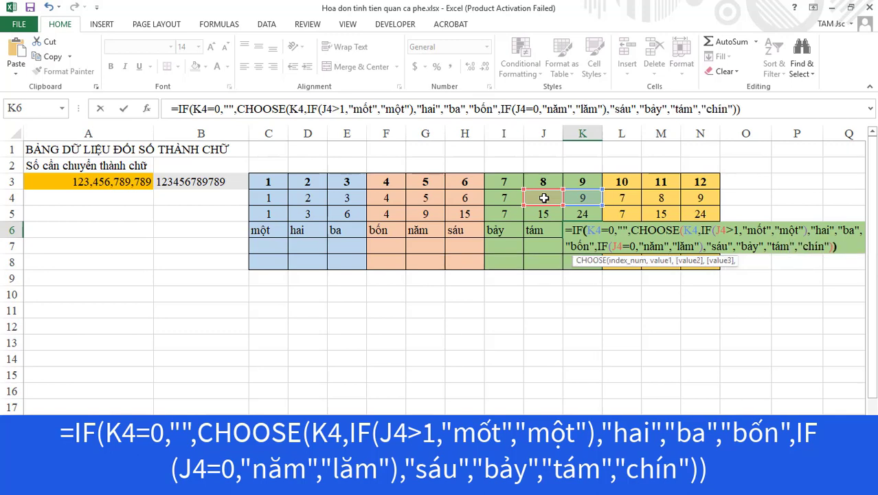
{"action": "type", "text": ")"}
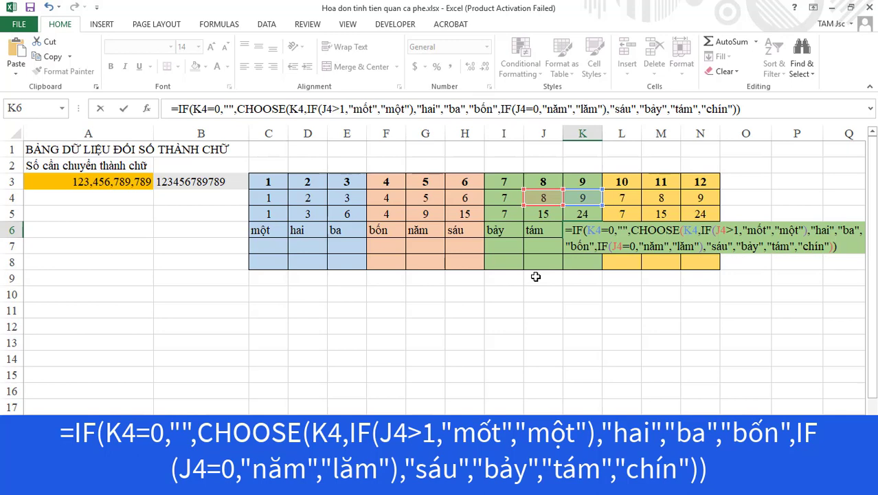
{"action": "key", "text": "Return"}
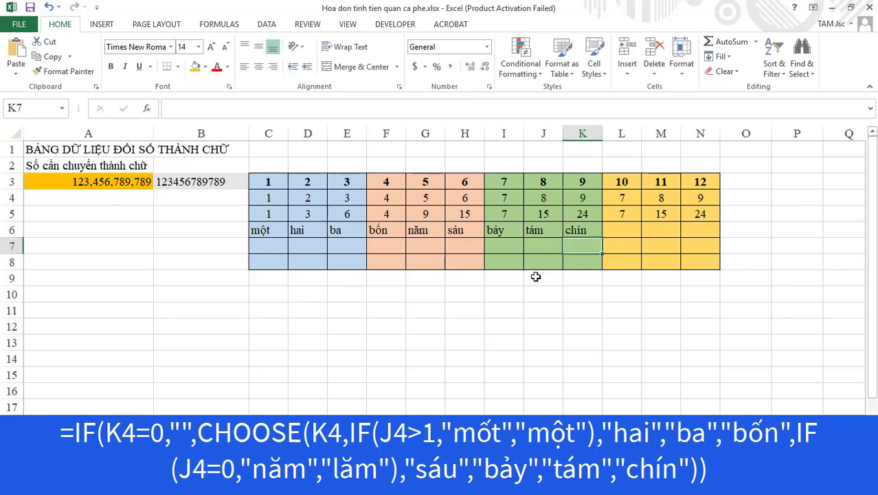
Step: Start L6 with =IF(L4=0,IF(AND(L4=0,M4=0),"",IF(AND(
{"action": "left_click", "coordinate": [616, 238]}
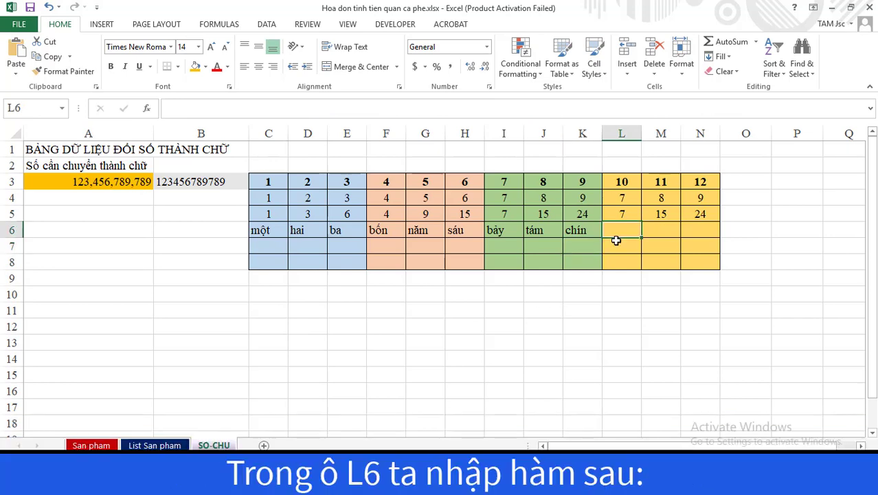
{"action": "type", "text": "=IF("}
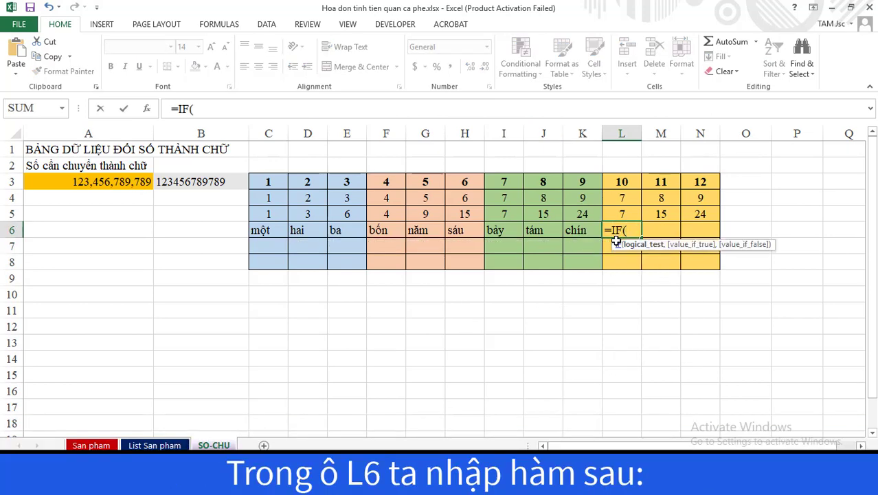
{"action": "left_click", "coordinate": [613, 197]}
{"action": "type", "text": "=0,"}
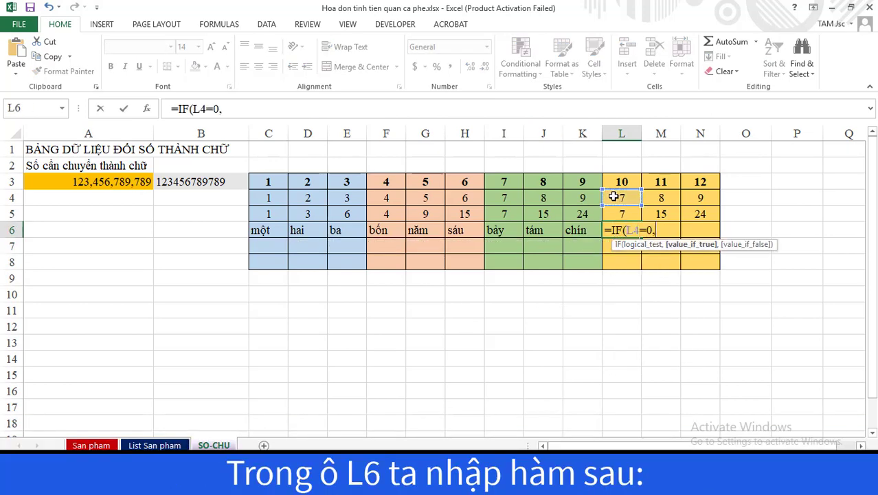
{"action": "type", "text": "IF("}
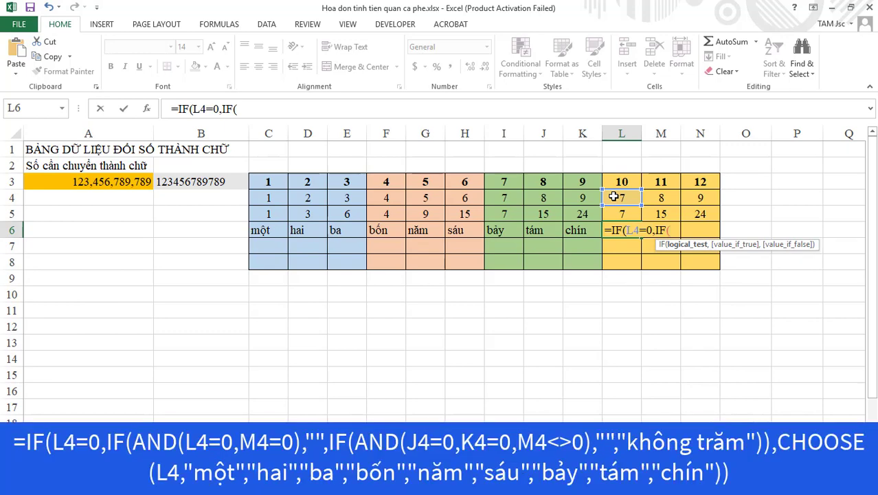
{"action": "type", "text": "AND("}
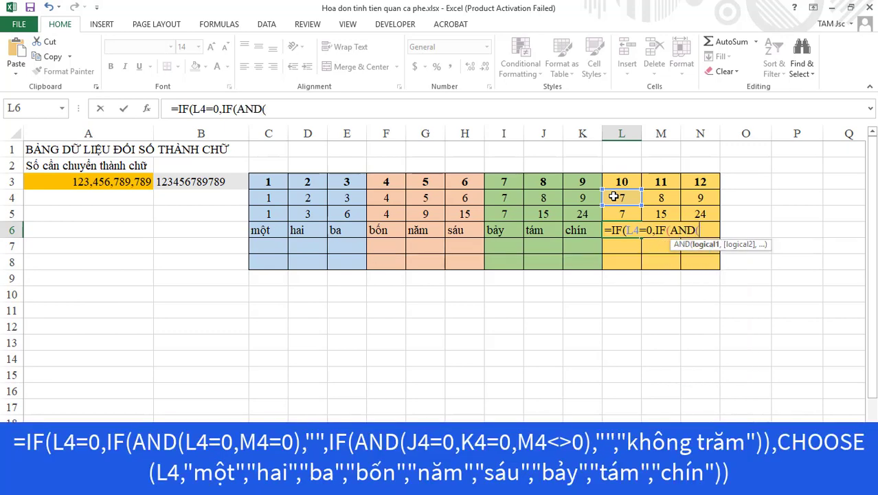
{"action": "left_click", "coordinate": [621, 197]}
{"action": "type", "text": "=0,"}
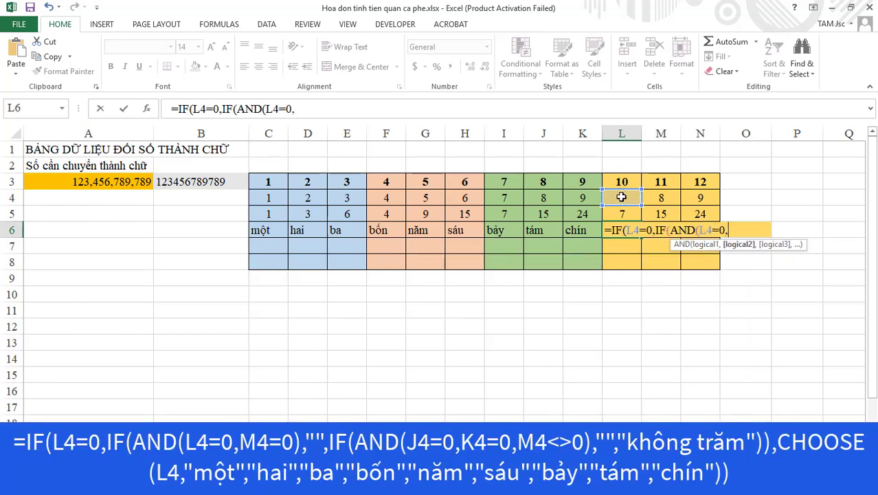
{"action": "left_click", "coordinate": [648, 199]}
{"action": "type", "text": "=0"}
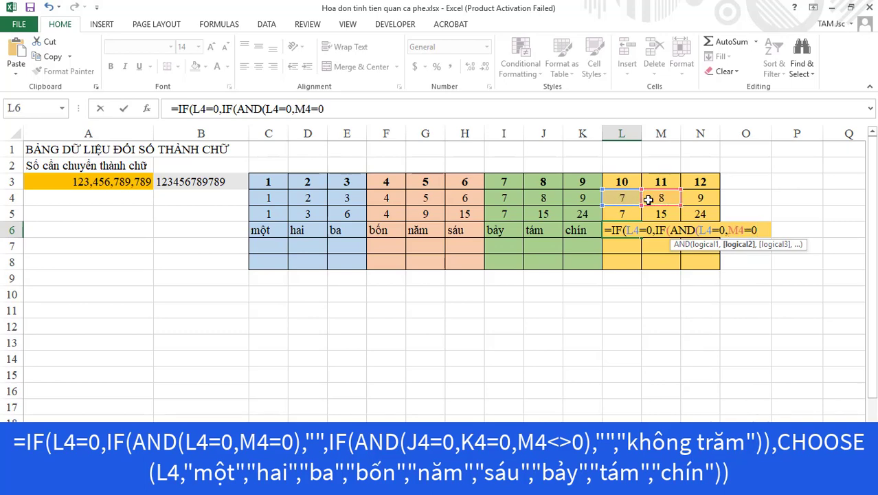
{"action": "type", "text": "),\"\","}
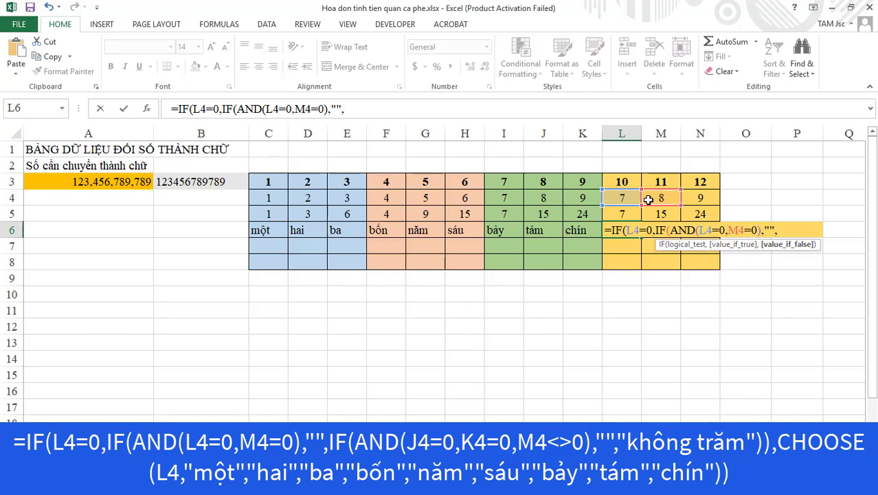
{"action": "type", "text": "IF(AND"}
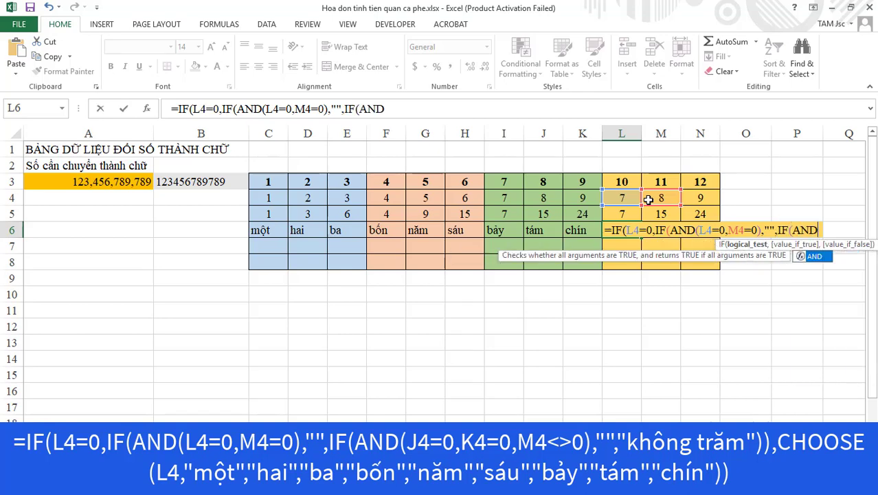
{"action": "type", "text": "("}
Step: Add the J4=0, K4=0, M4<>0 blank test with "không trăm" fallback, then begin CHOOSE
{"action": "left_click", "coordinate": [545, 199]}
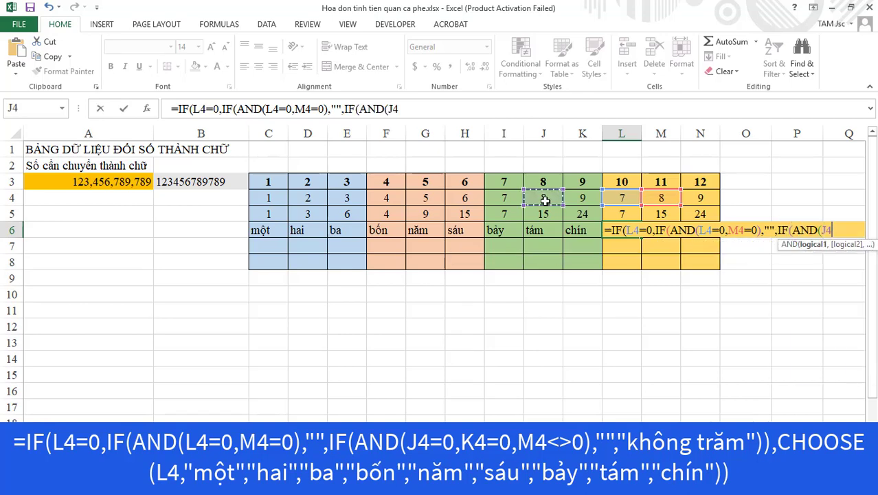
{"action": "type", "text": "=0,"}
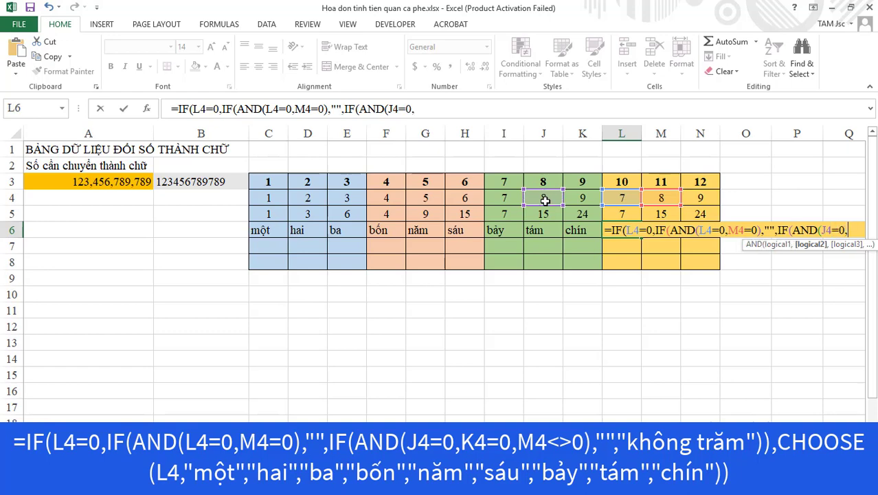
{"action": "left_click", "coordinate": [575, 202]}
{"action": "type", "text": "="}
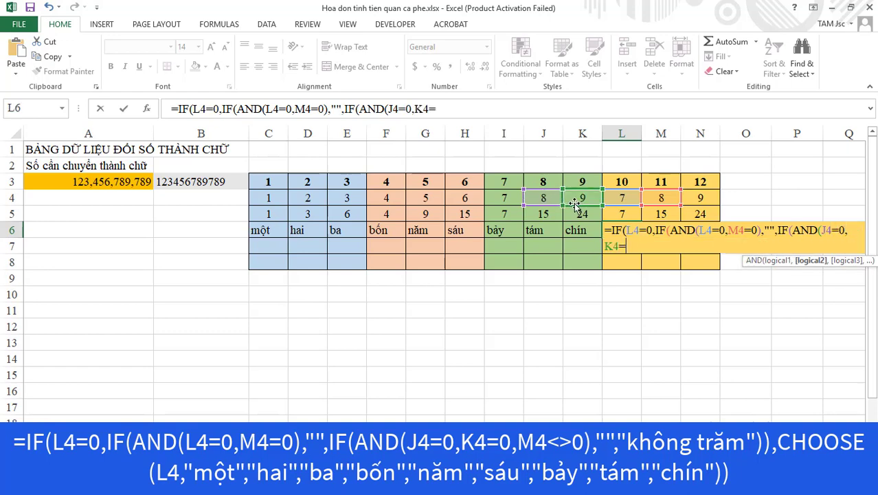
{"action": "type", "text": "0,"}
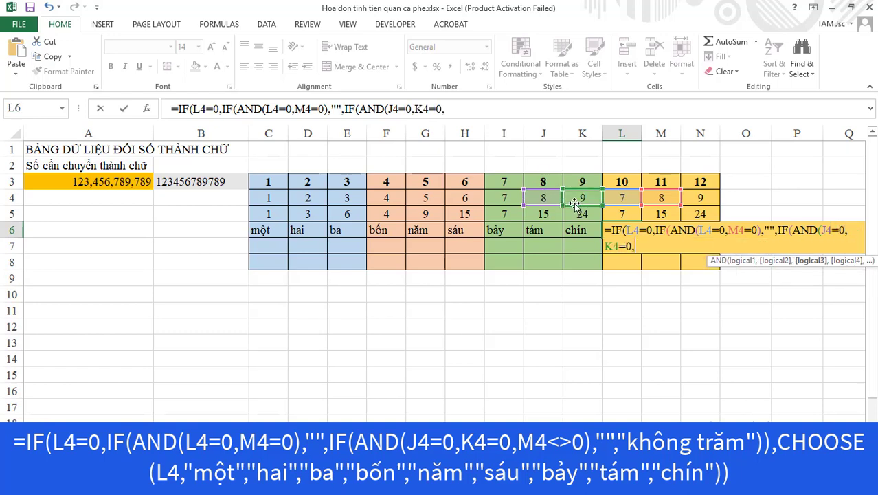
{"action": "left_click", "coordinate": [664, 200]}
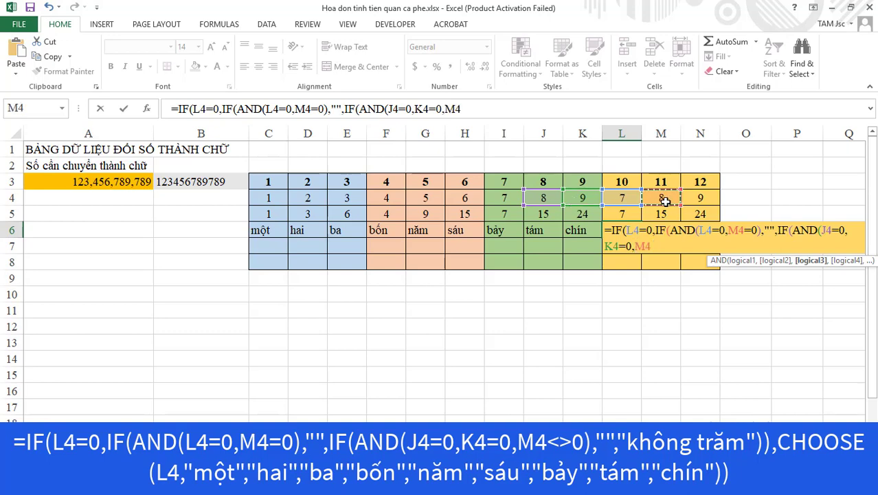
{"action": "type", "text": "<>0)"}
{"action": "type", "text": ",\"\","}
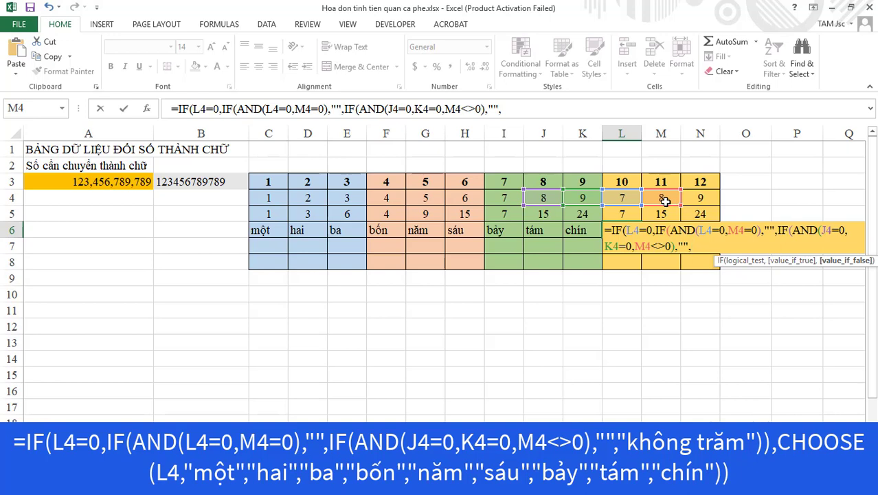
{"action": "key", "text": "BackSpace"}
{"action": "key", "text": "BackSpace"}
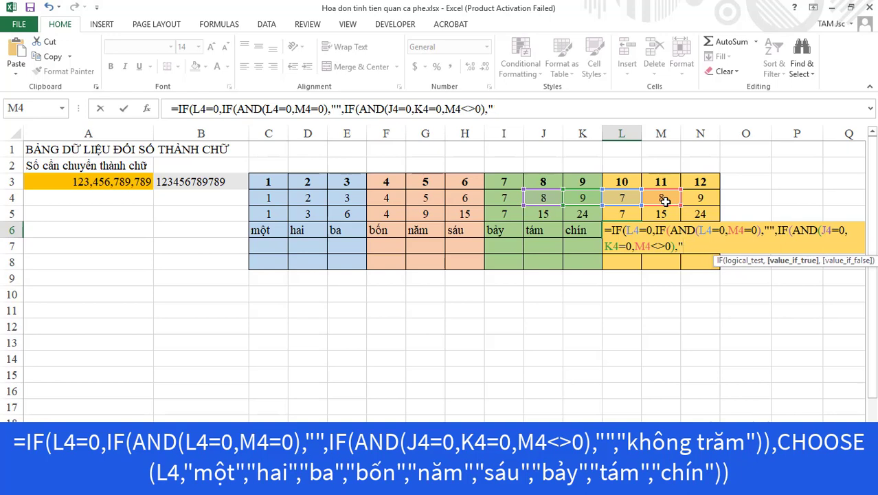
{"action": "type", "text": "\",\""}
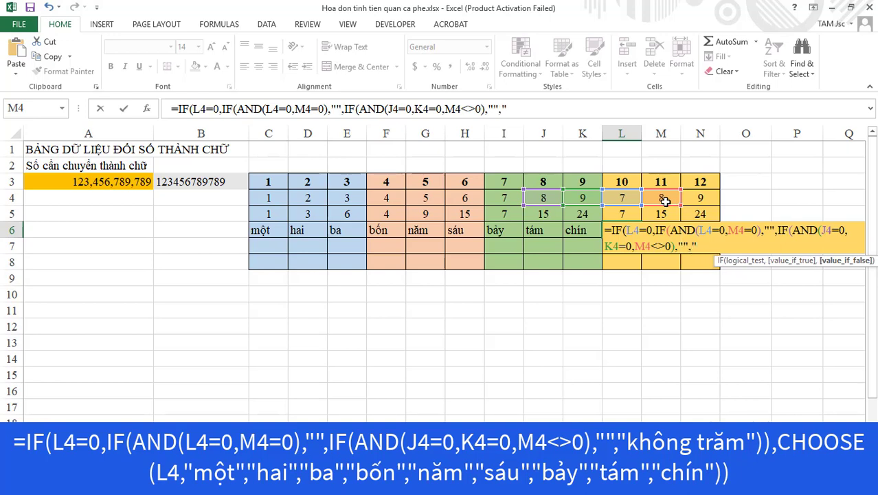
{"action": "type", "text": "không trăm\""}
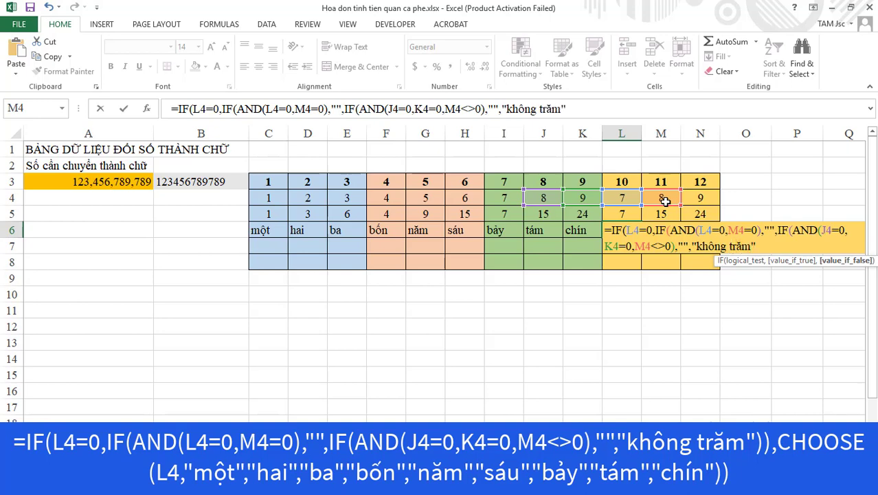
{"action": "type", "text": "))"}
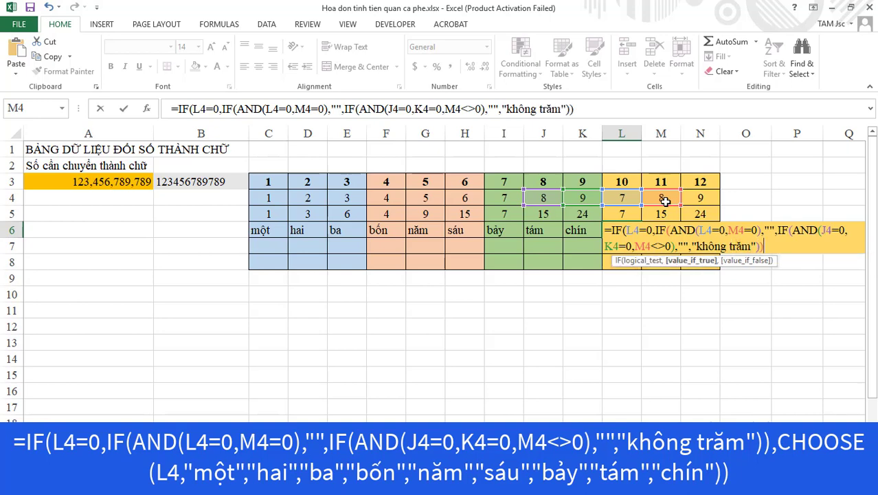
{"action": "type", "text": ",CHOOSE"}
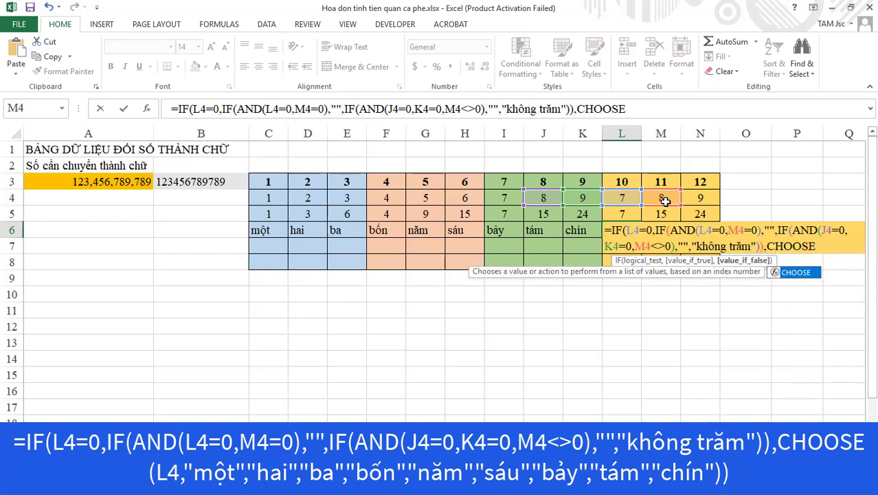
{"action": "type", "text": "("}
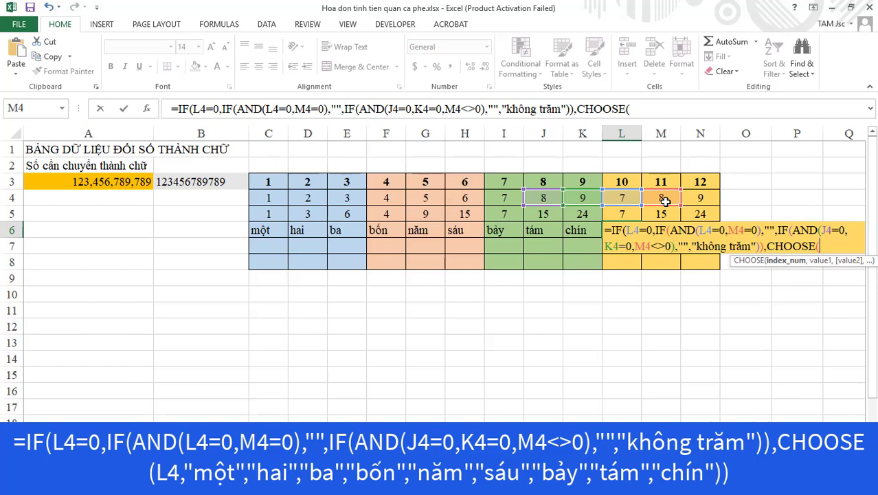
Step: Complete L6 with CHOOSE(L4,"một",…,"chín") and commit, showing bảy
{"action": "left_click", "coordinate": [617, 199]}
{"action": "type", "text": ","}
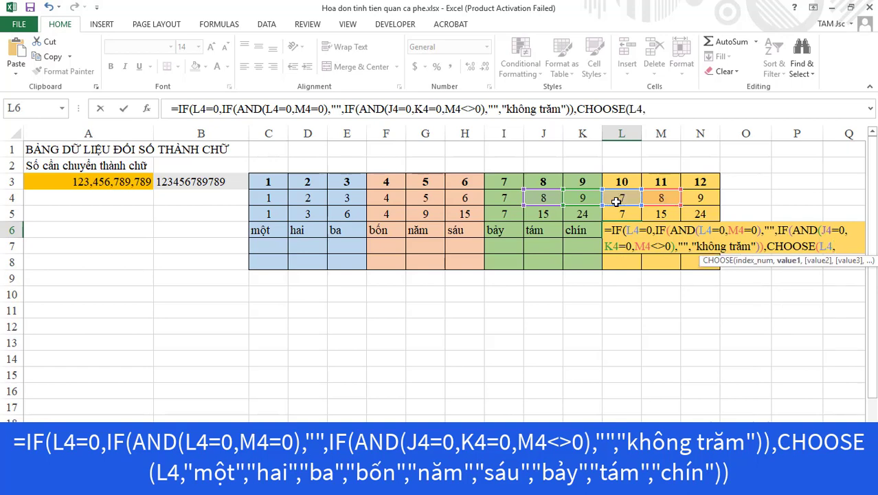
{"action": "type", "text": "\"mootj"}
{"action": "type", "text": ","}
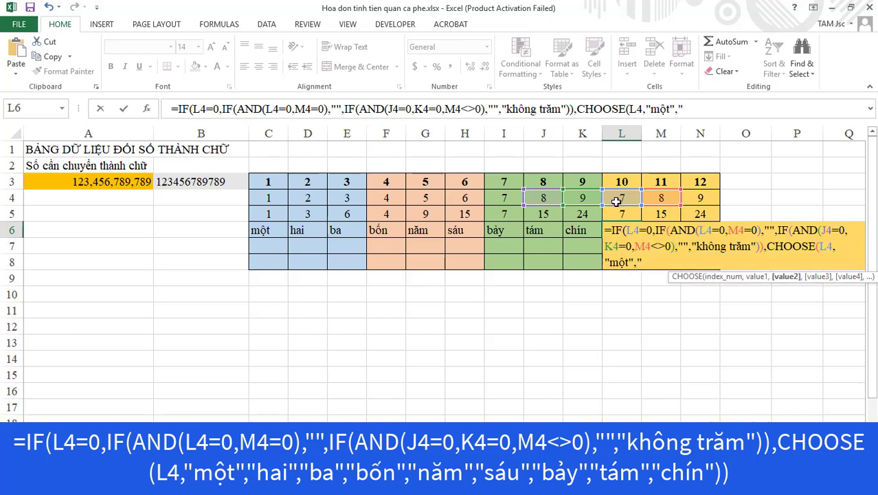
{"action": "type", "text": "\"hai\",\"ba\","}
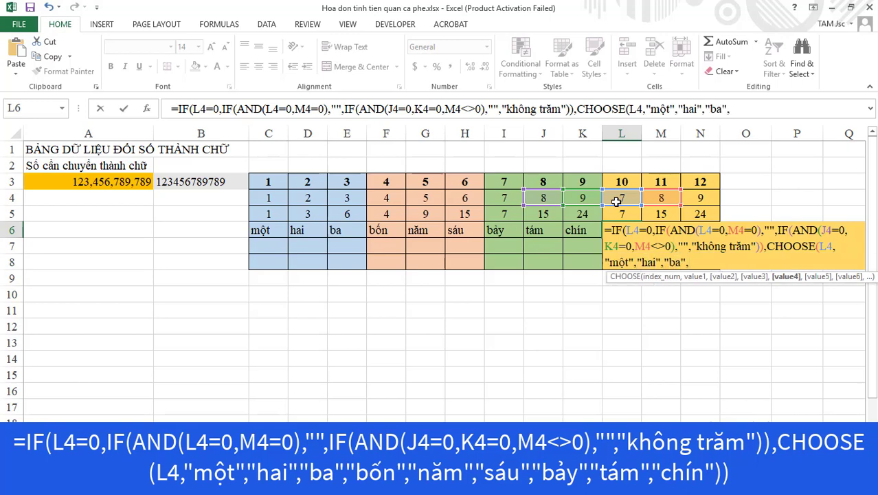
{"action": "type", "text": "\"bốn\","}
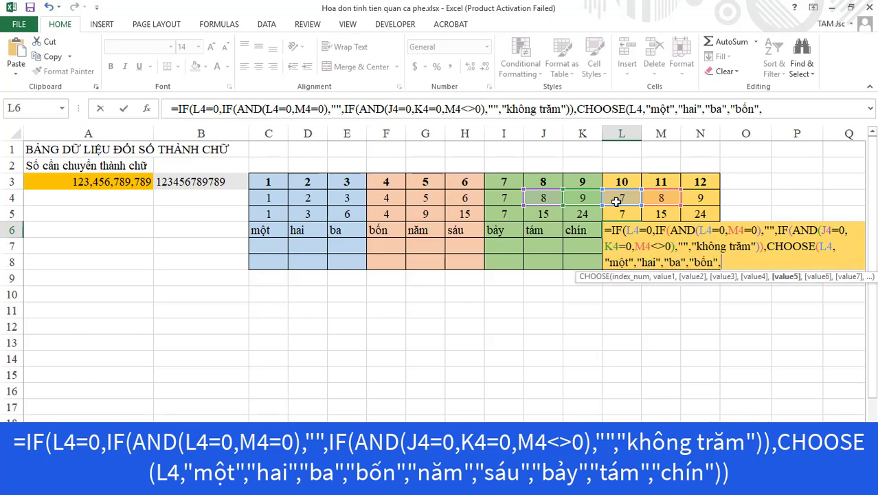
{"action": "type", "text": "\"năm"}
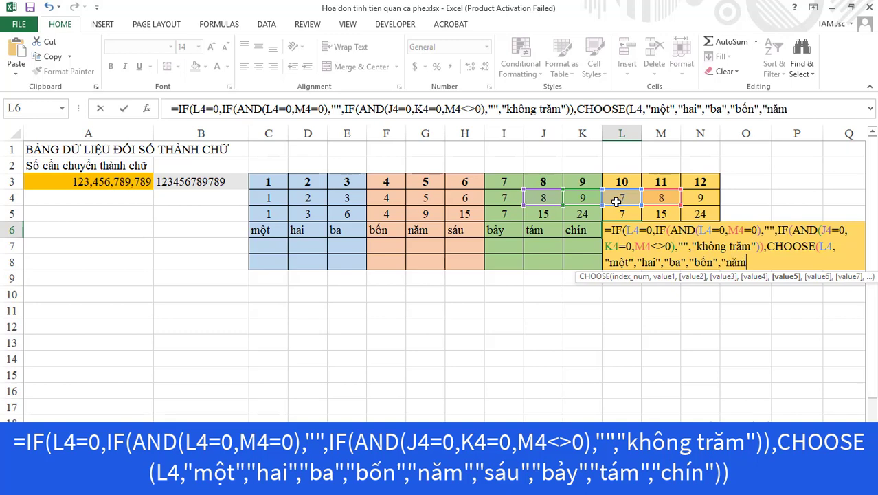
{"action": "type", "text": "\",\"sáu"}
{"action": "type", "text": "\",\"sáu\","}
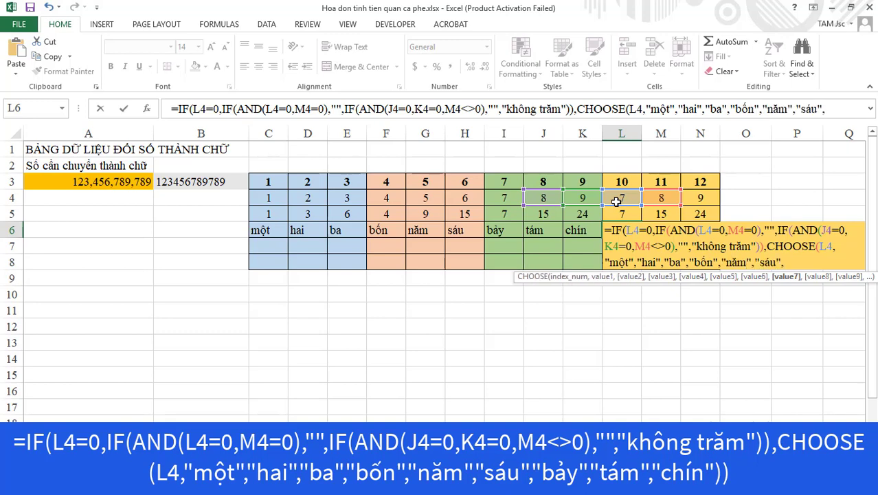
{"action": "type", "text": "bay"}
{"action": "type", "text": "\"bảy"}
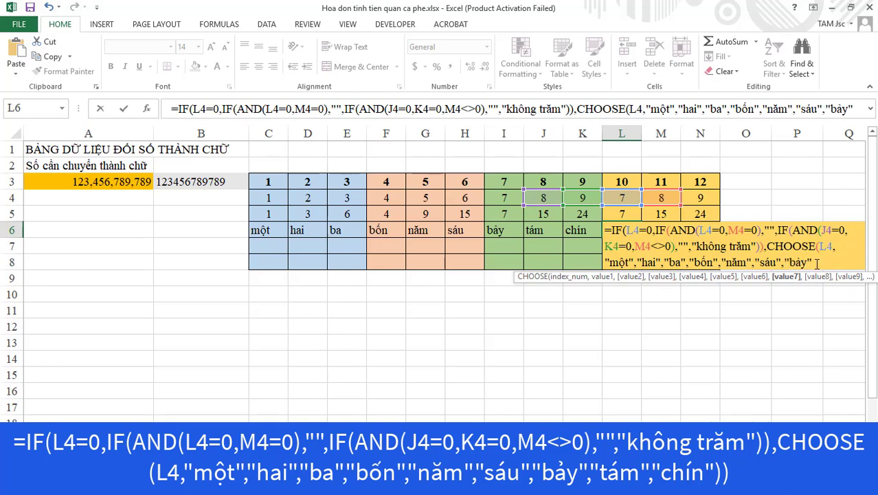
{"action": "type", "text": ",\"tám"}
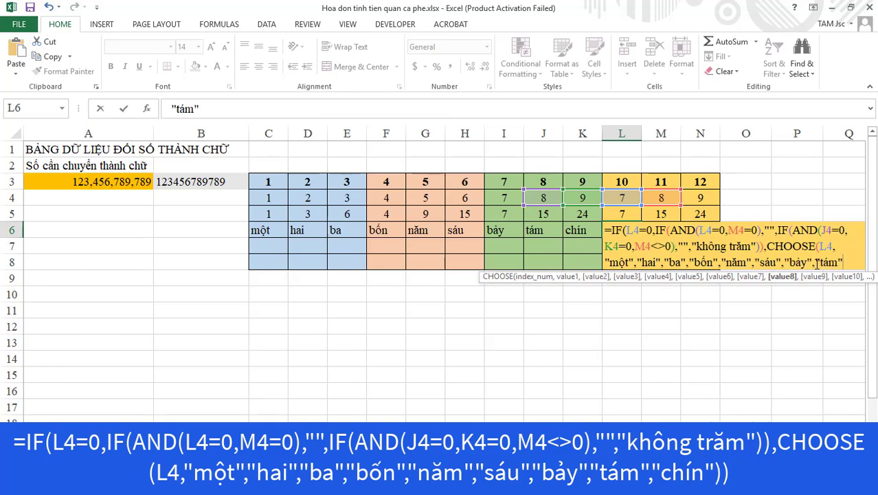
{"action": "type", "text": ","}
{"action": "type", "text": "chín"}
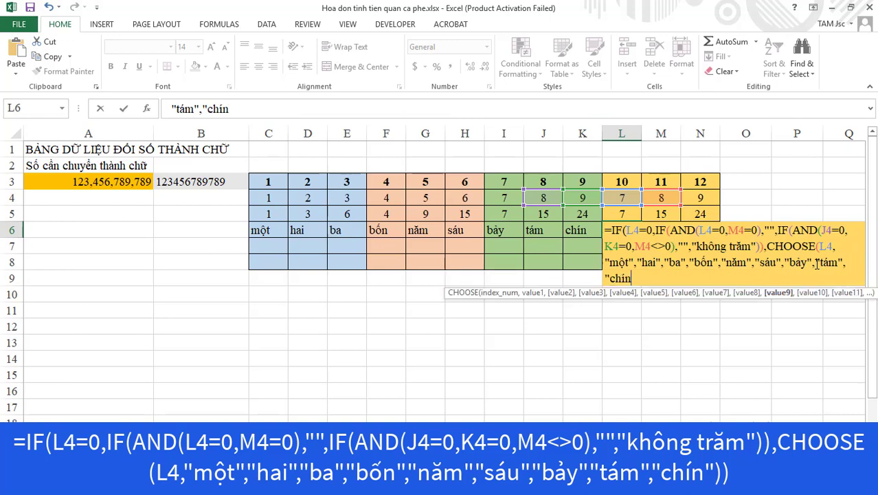
{"action": "type", "text": "\"))"}
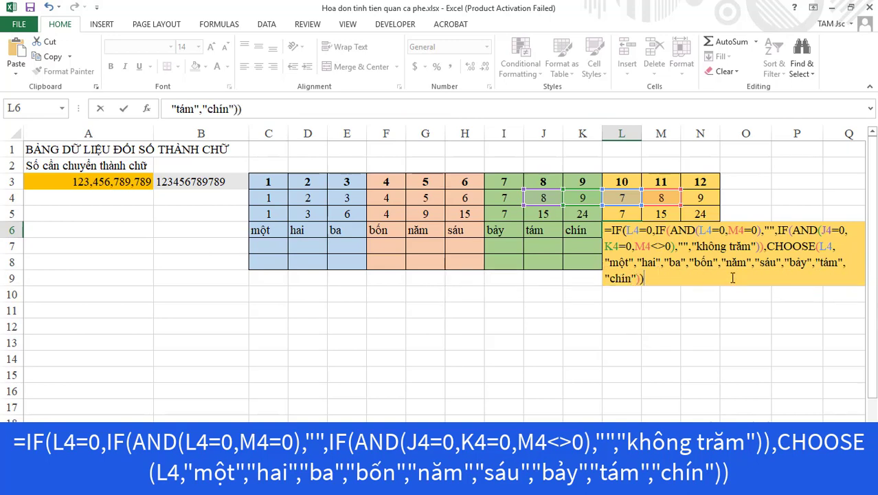
{"action": "key", "text": "Return"}
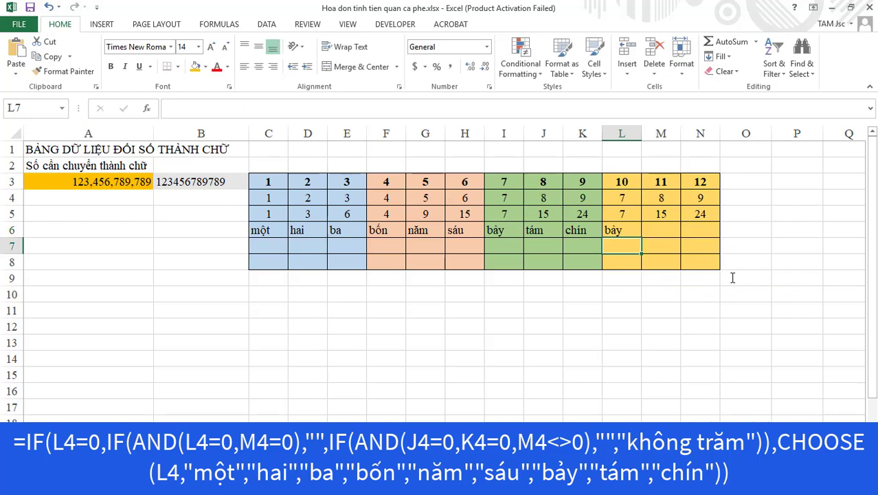
Step: Start M6 with =IF(M4=0,IF(M4=0,N4=0),"",IF(AND(
{"action": "left_click", "coordinate": [662, 229]}
{"action": "type", "text": "=IF("}
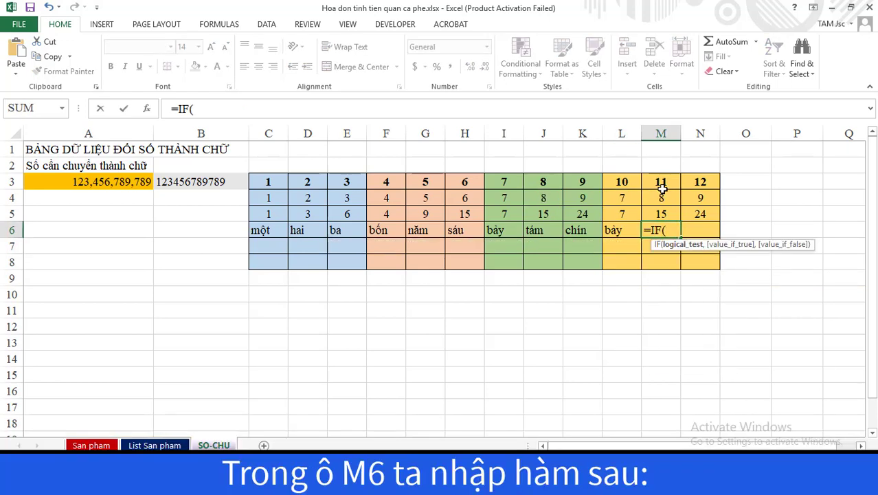
{"action": "left_click", "coordinate": [661, 198]}
{"action": "type", "text": "=0,IF"}
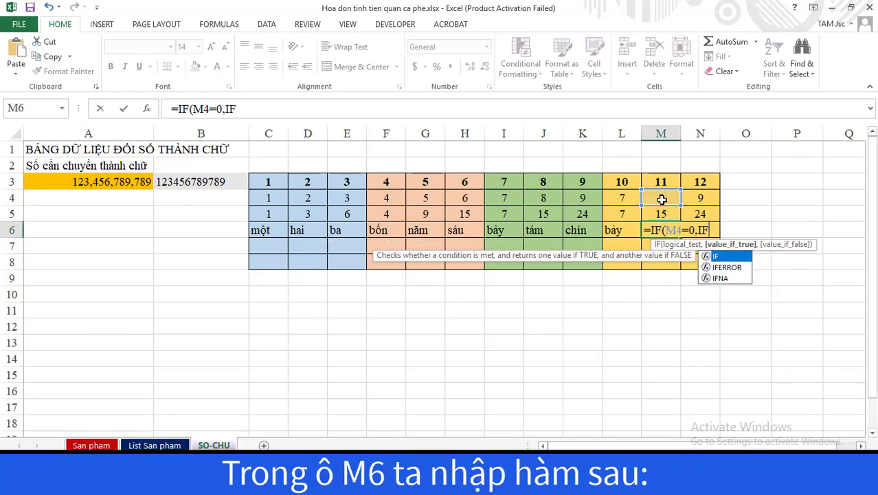
{"action": "type", "text": "("}
{"action": "left_click", "coordinate": [662, 198]}
{"action": "type", "text": "="}
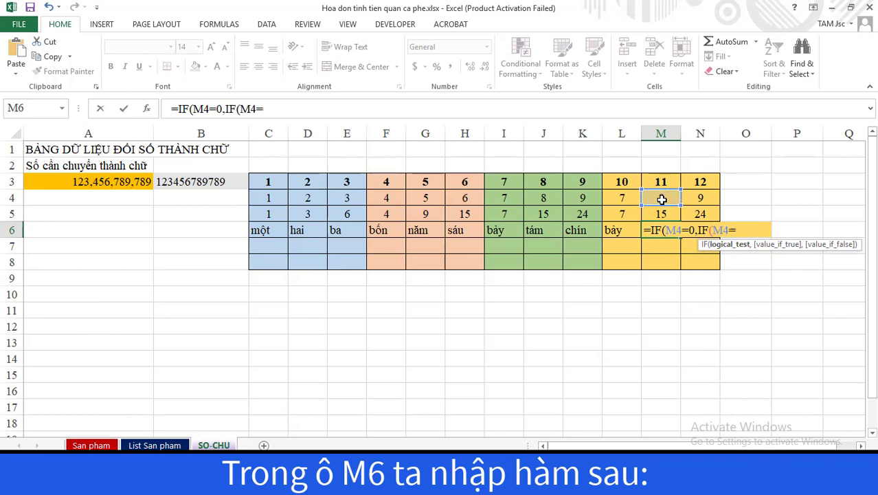
{"action": "type", "text": "0,"}
{"action": "left_click", "coordinate": [694, 198]}
{"action": "type", "text": "=0"}
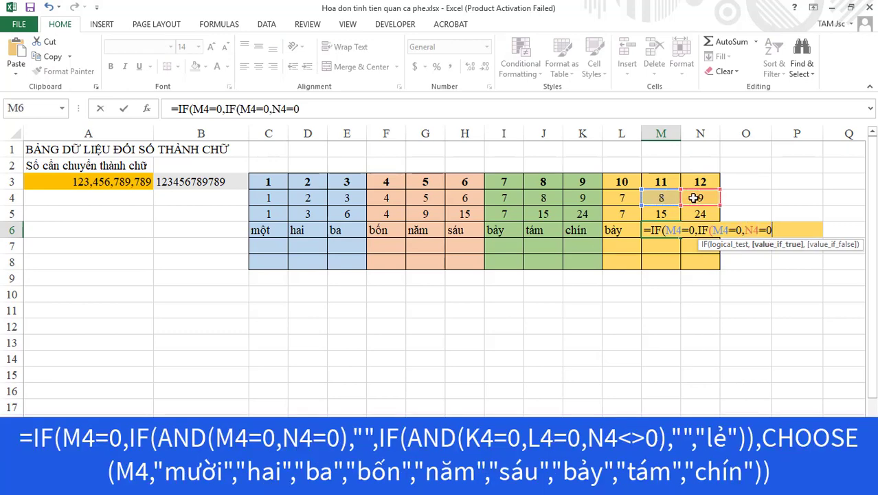
{"action": "type", "text": "),\"\","}
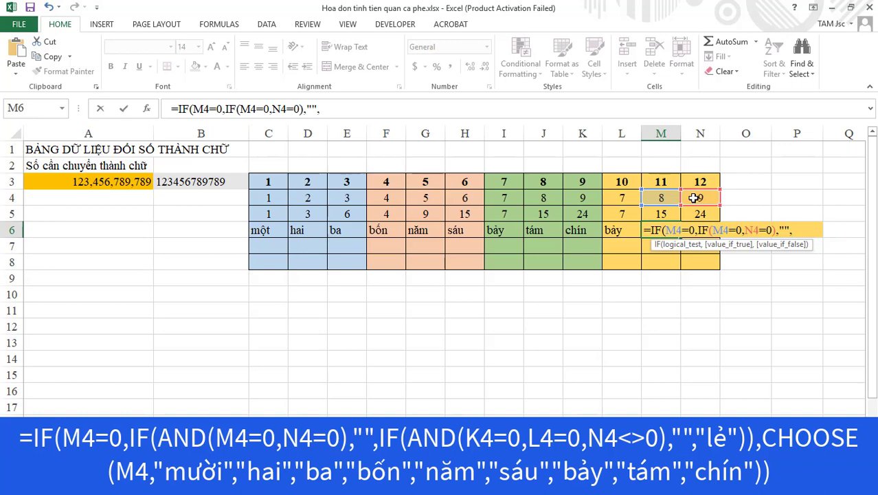
{"action": "type", "text": "IF(AND"}
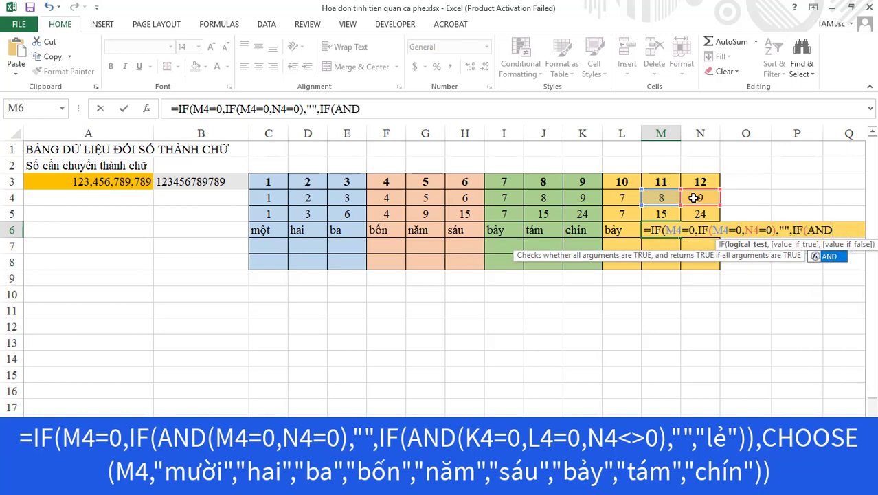
{"action": "type", "text": "("}
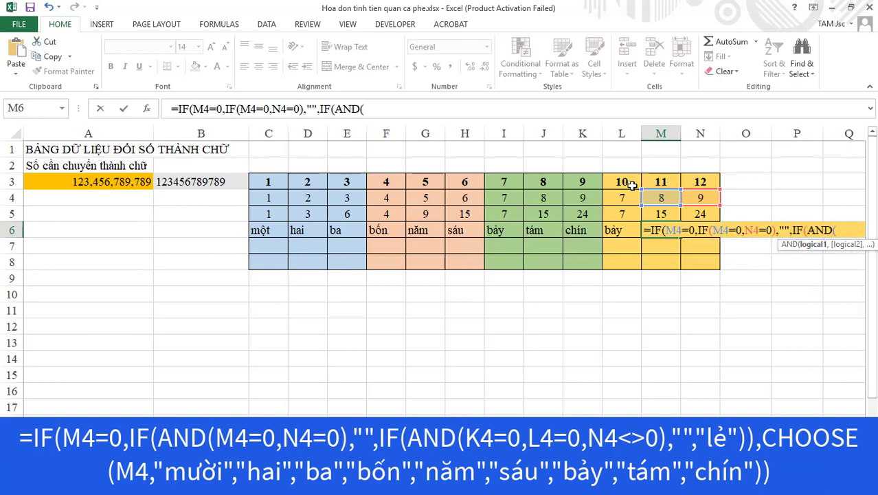
Step: Add the K4=0, L4=0, N4<>0 blank test with "lẻ" fallback, then begin CHOOSE
{"action": "left_click", "coordinate": [579, 198]}
{"action": "type", "text": "=0,"}
{"action": "left_click", "coordinate": [619, 201]}
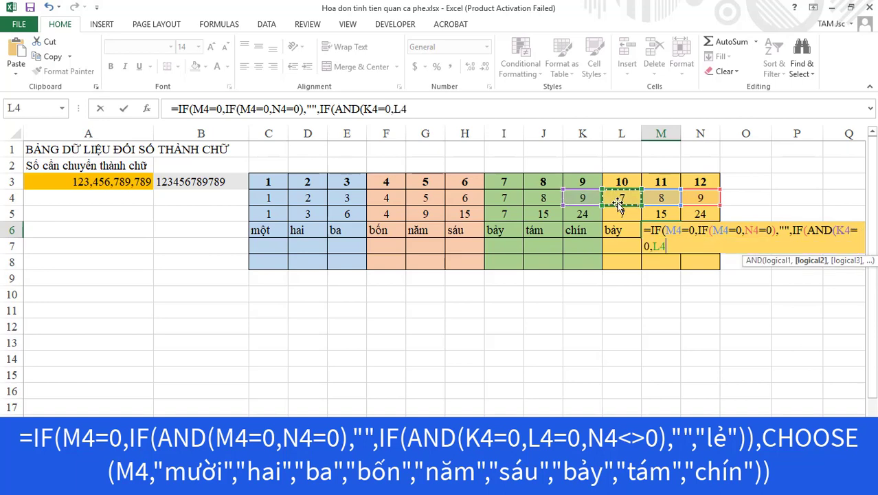
{"action": "type", "text": "=0,"}
{"action": "left_click", "coordinate": [695, 197]}
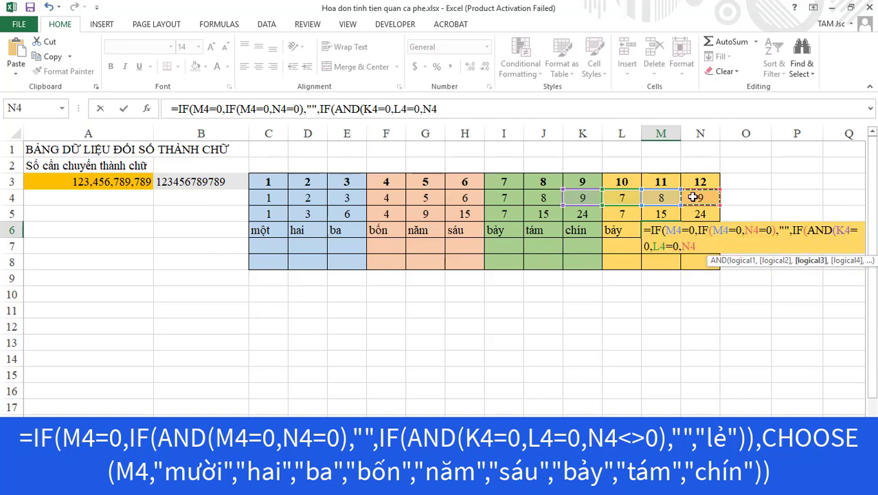
{"action": "type", "text": "<>0),"}
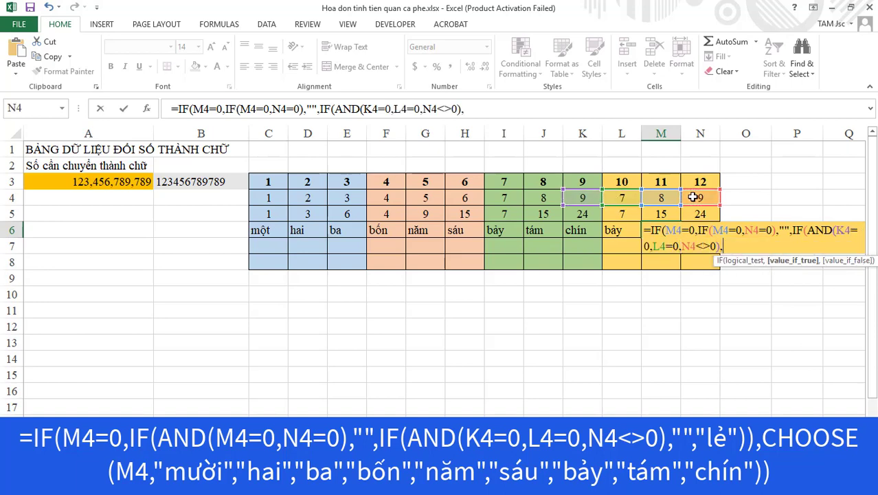
{"action": "type", "text": "\"\","}
{"action": "type", "text": "lẻ"}
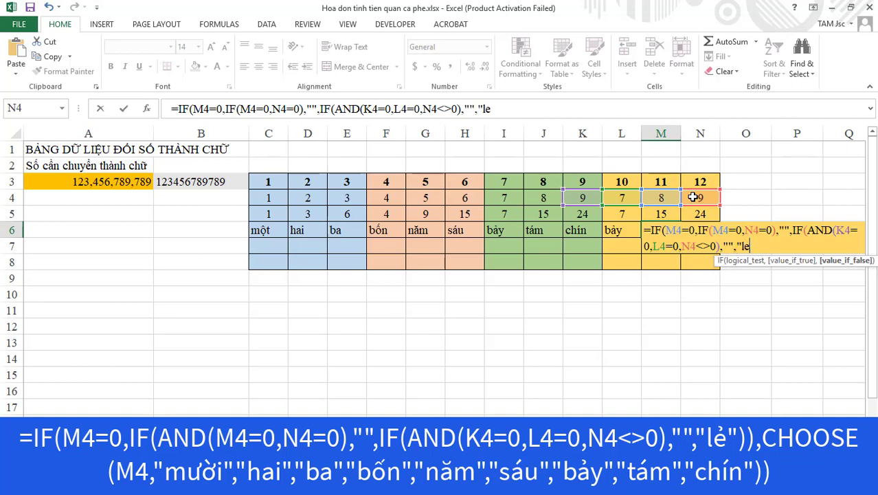
{"action": "type", "text": "\")),"}
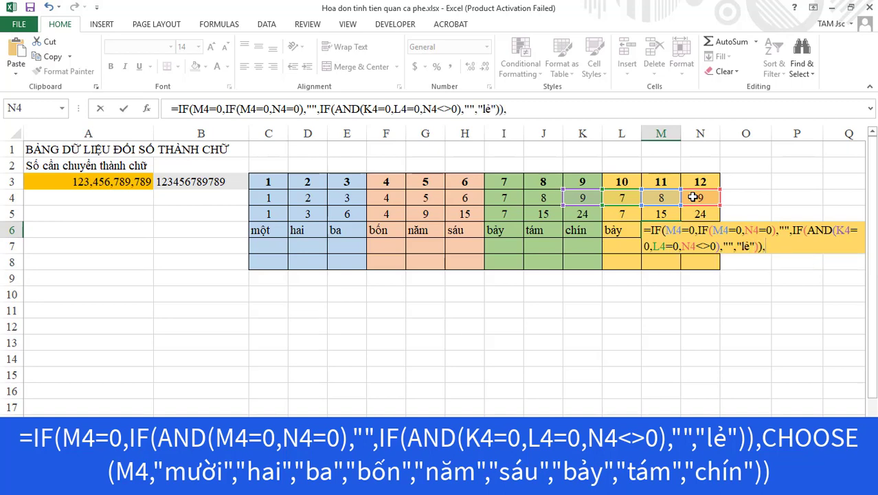
{"action": "type", "text": "CHOO"}
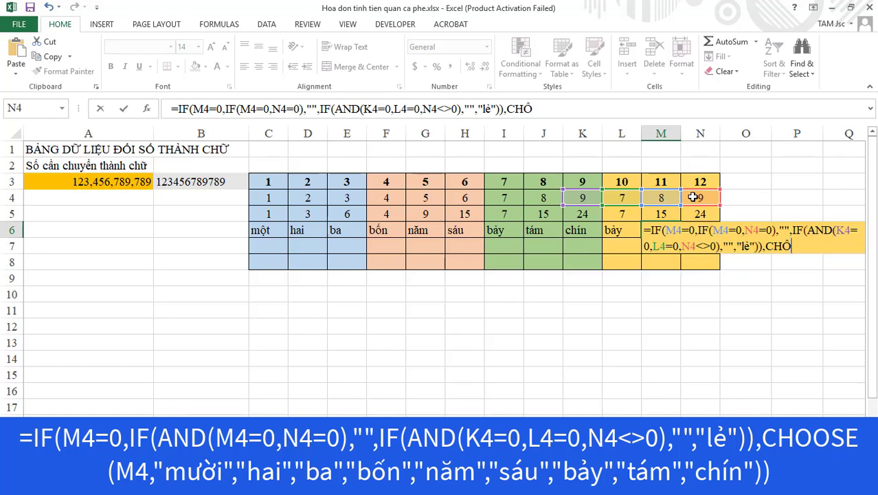
{"action": "type", "text": "OSE("}
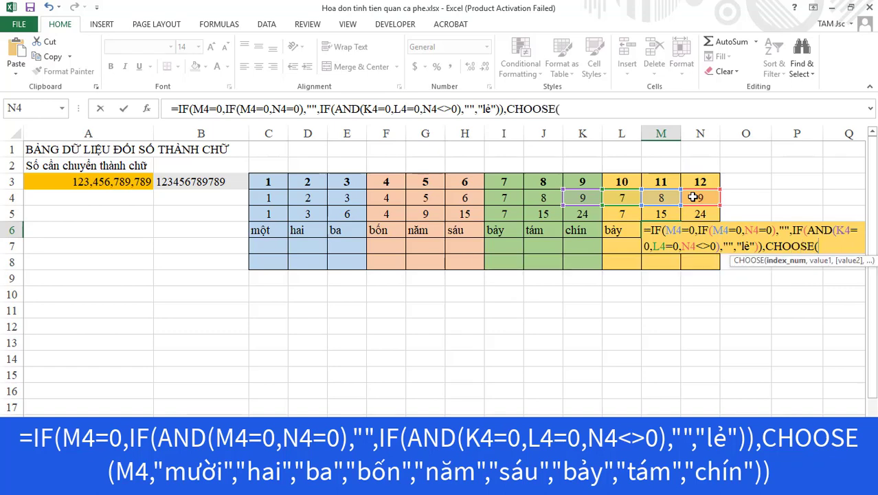
Step: Finish M6 with CHOOSE(M4,"mười",…,"chín") and try to commit
{"action": "left_click", "coordinate": [664, 198]}
{"action": "type", "text": ","}
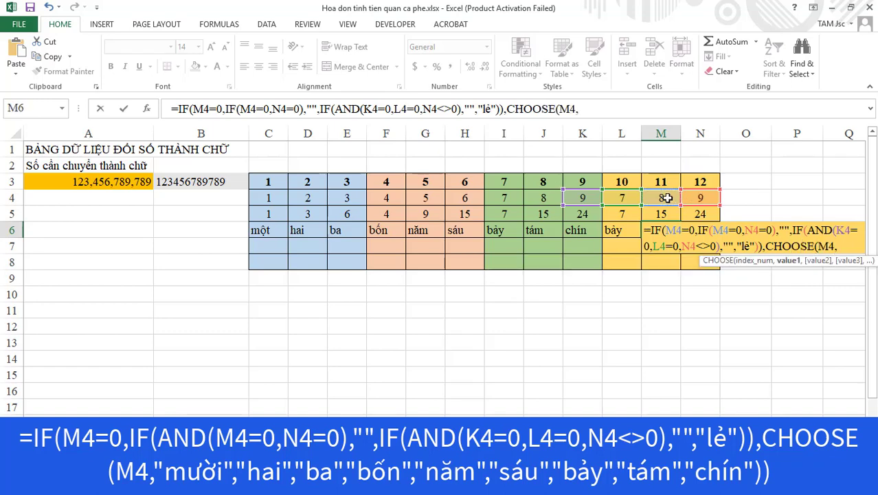
{"action": "type", "text": "\"mười"}
{"action": "type", "text": ","}
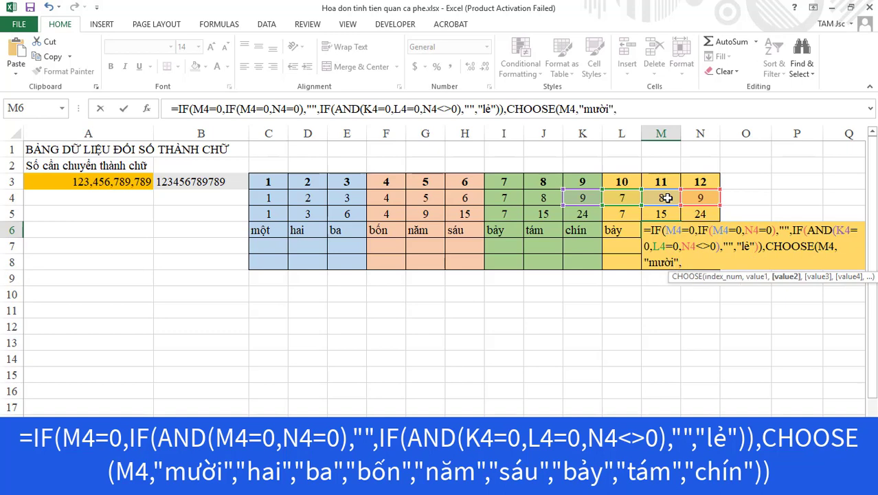
{"action": "type", "text": "\"hai\","}
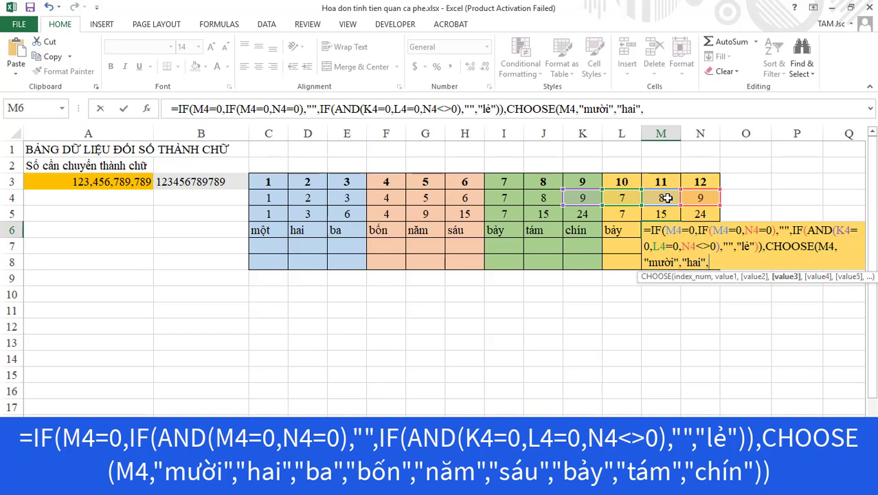
{"action": "type", "text": "\"ba\",\"bốn\",\""}
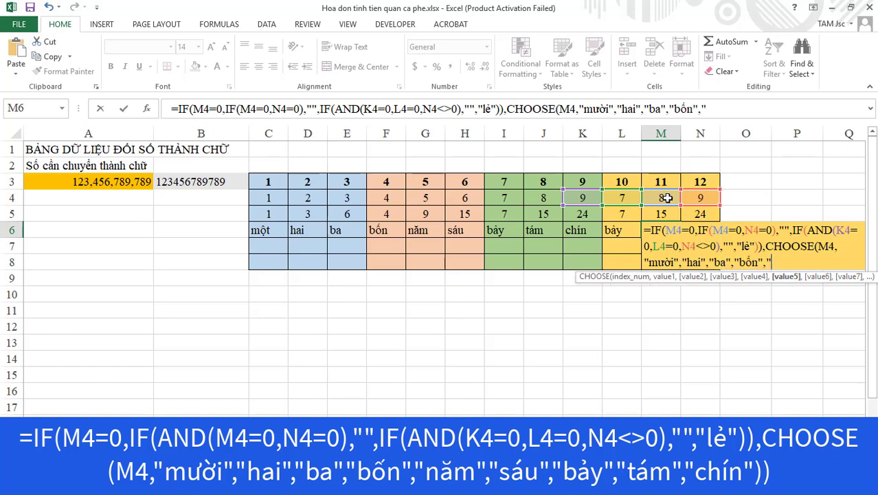
{"action": "type", "text": "năm\","}
{"action": "type", "text": "sáu\""}
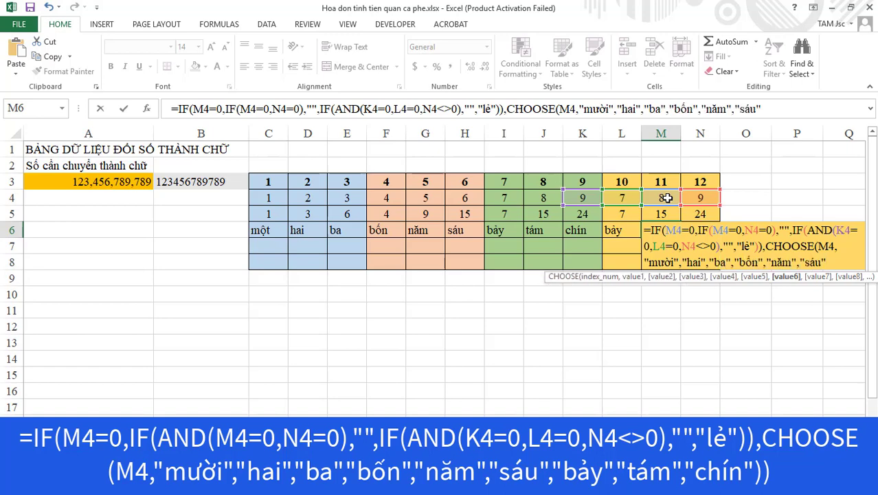
{"action": "type", "text": ",\"bay"}
{"action": "type", "text": ",\"bảy\","}
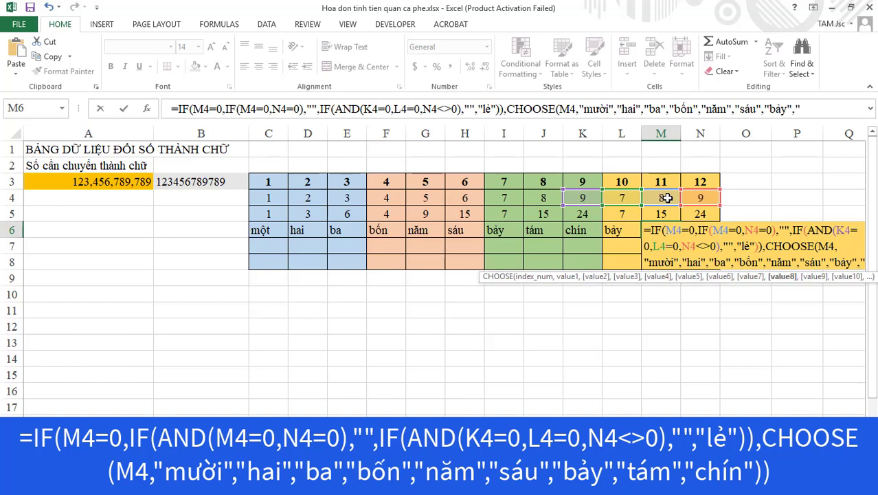
{"action": "type", "text": "tám\""}
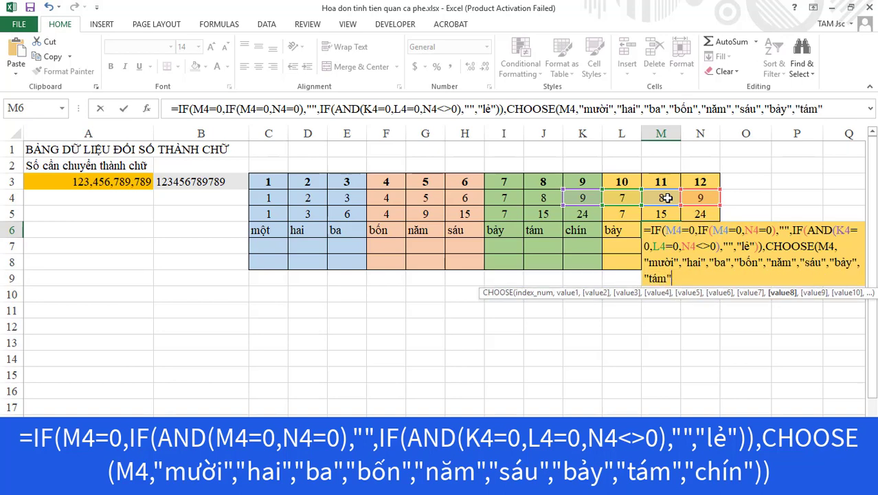
{"action": "type", "text": ",\"chín\"))"}
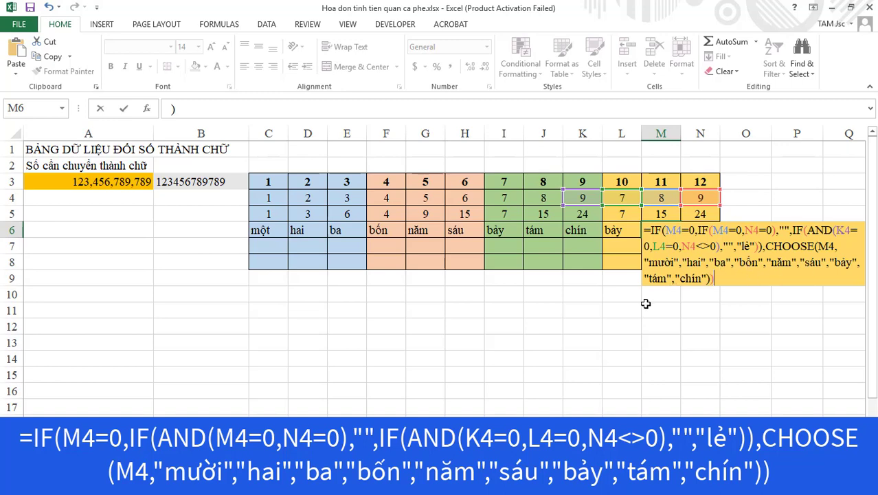
{"action": "key", "text": "Return"}
Step: Dismiss the too-many-arguments error and change the second IF's test to AND(M4=0,N4=0)
{"action": "left_click", "coordinate": [448, 283]}
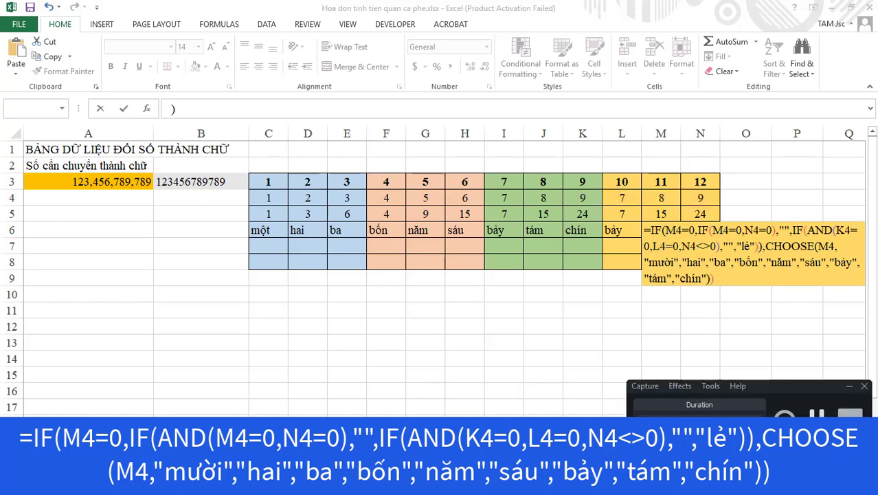
{"action": "left_click", "coordinate": [707, 262]}
{"action": "left_click", "coordinate": [709, 231]}
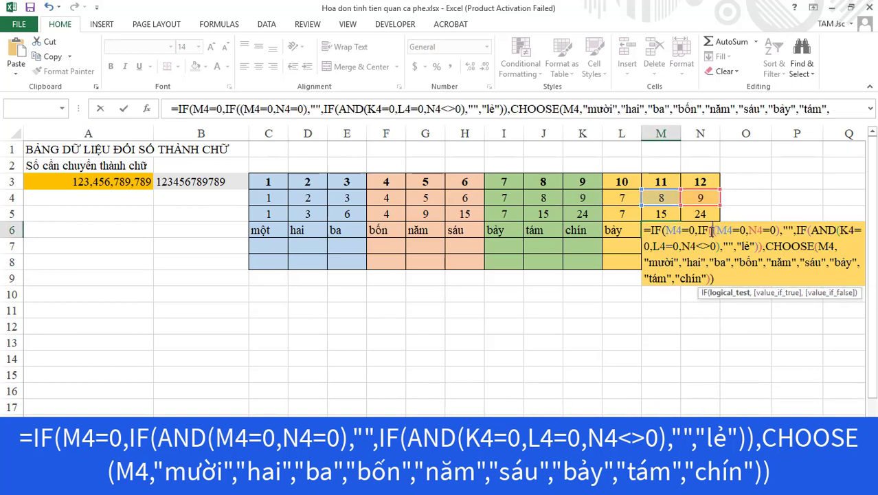
{"action": "type", "text": "(AND"}
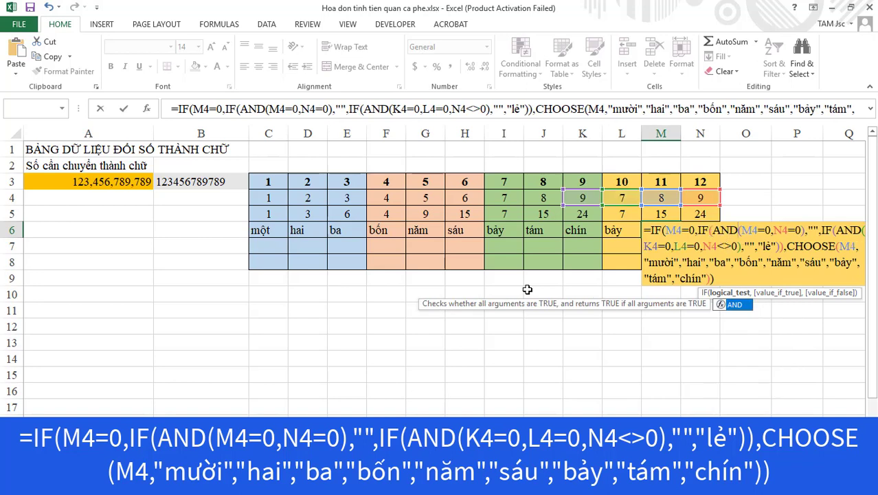
Step: Commit M6, then start N6 with =IF(N4=0,"",CHOOSE(N4,IF(M4>1,"mốt","một")
{"action": "key", "text": "Return"}
{"action": "left_click", "coordinate": [699, 232]}
{"action": "type", "text": "="}
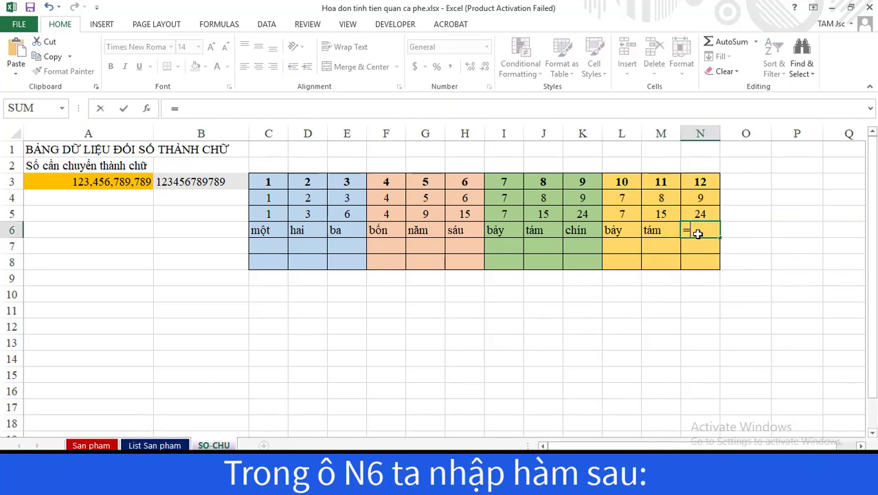
{"action": "type", "text": "IF("}
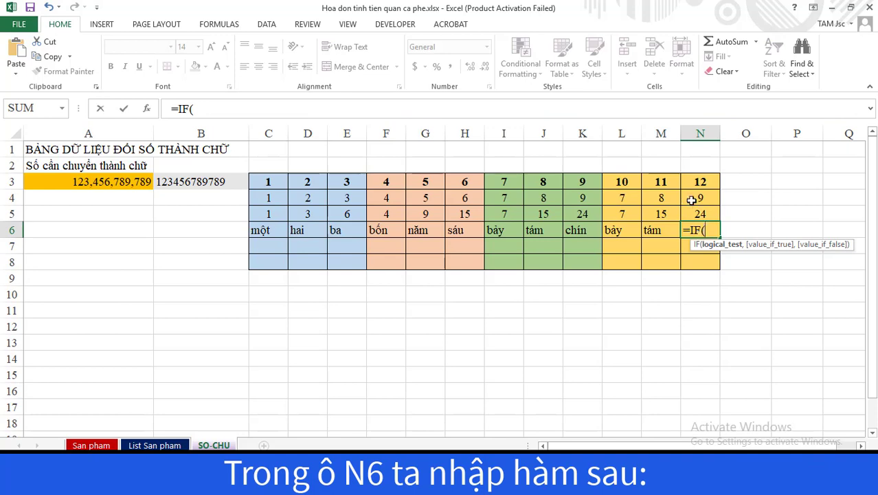
{"action": "left_click", "coordinate": [691, 199]}
{"action": "type", "text": "=0"}
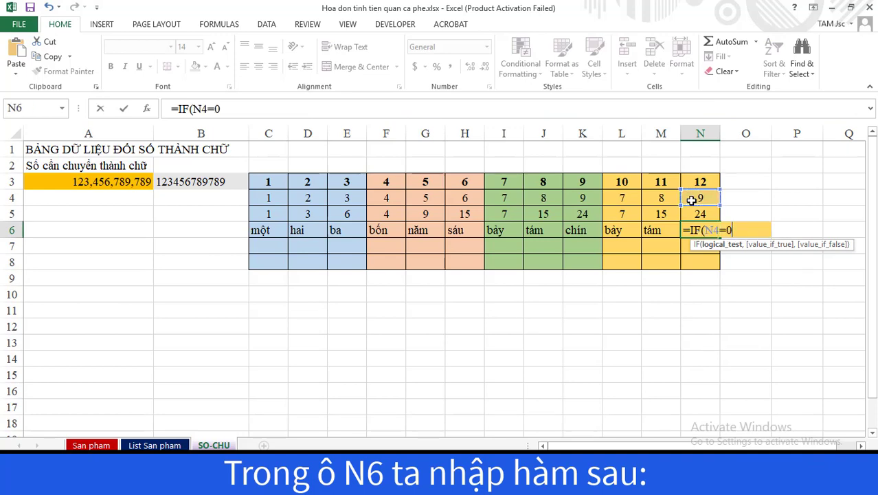
{"action": "type", "text": ",\"\",CH"}
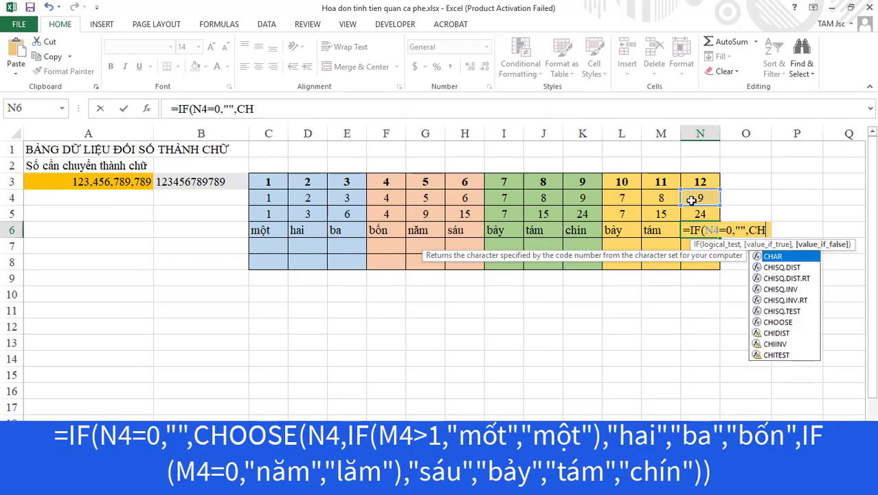
{"action": "type", "text": "OOSE"}
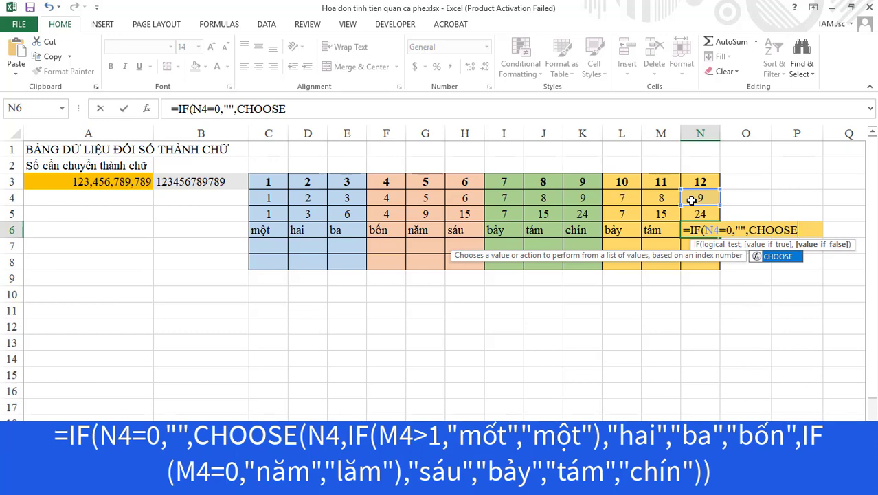
{"action": "type", "text": "("}
{"action": "left_click", "coordinate": [691, 199]}
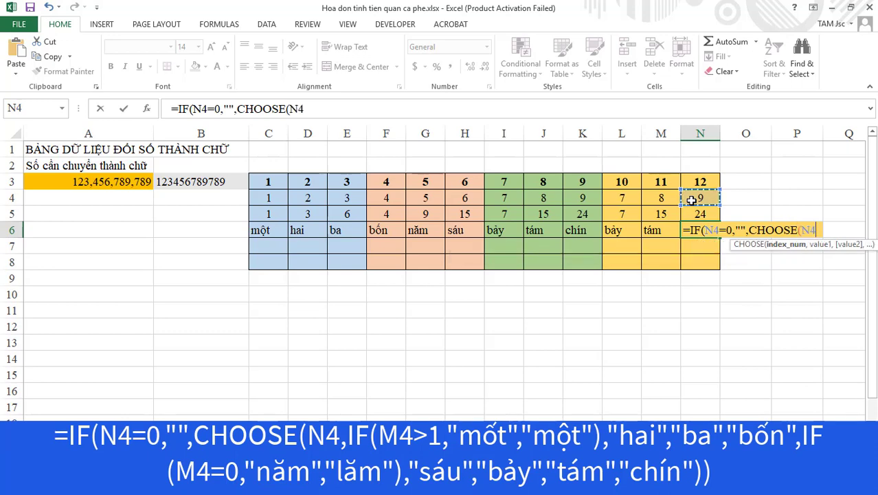
{"action": "type", "text": ",IF("}
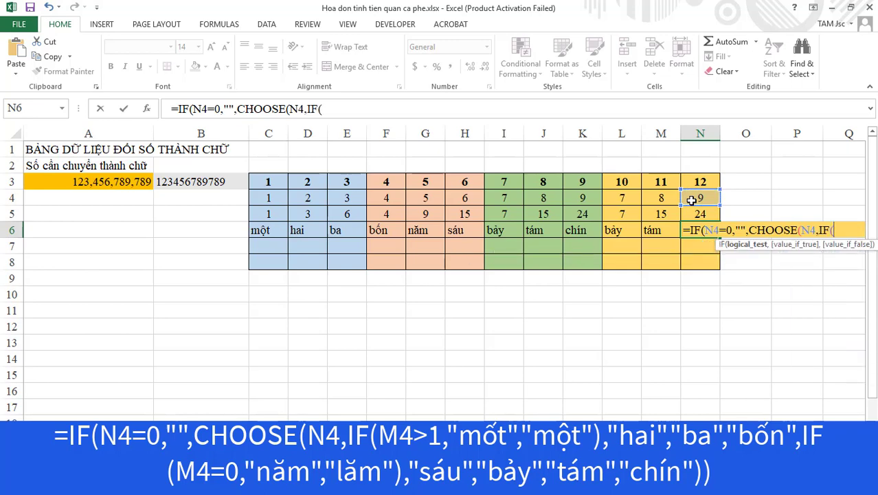
{"action": "left_click", "coordinate": [668, 200]}
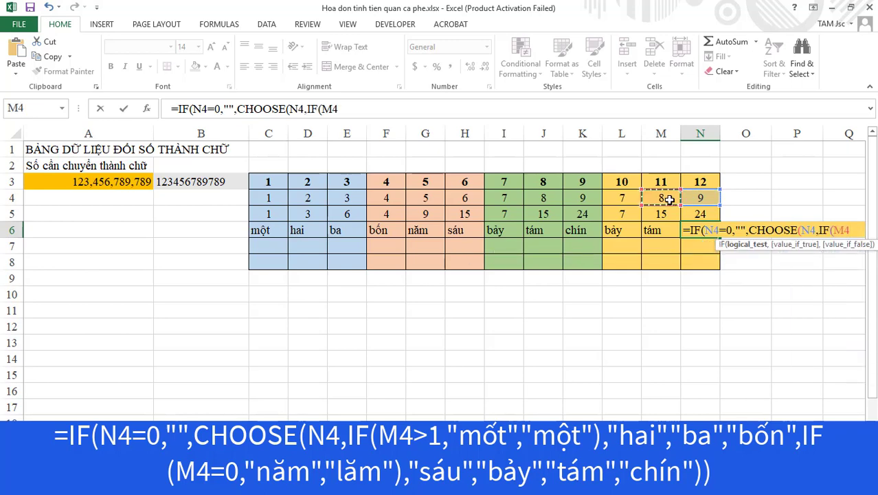
{"action": "type", "text": ">1"}
{"action": "type", "text": ","}
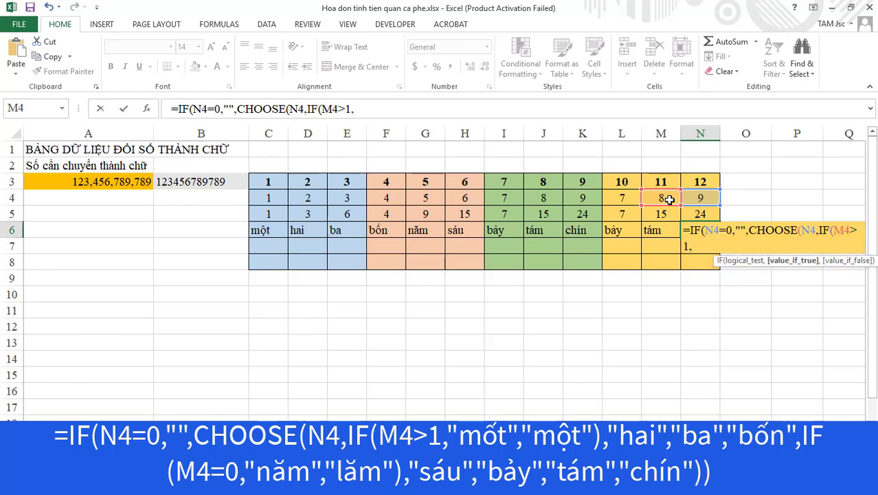
{"action": "type", "text": "\"mốt\","}
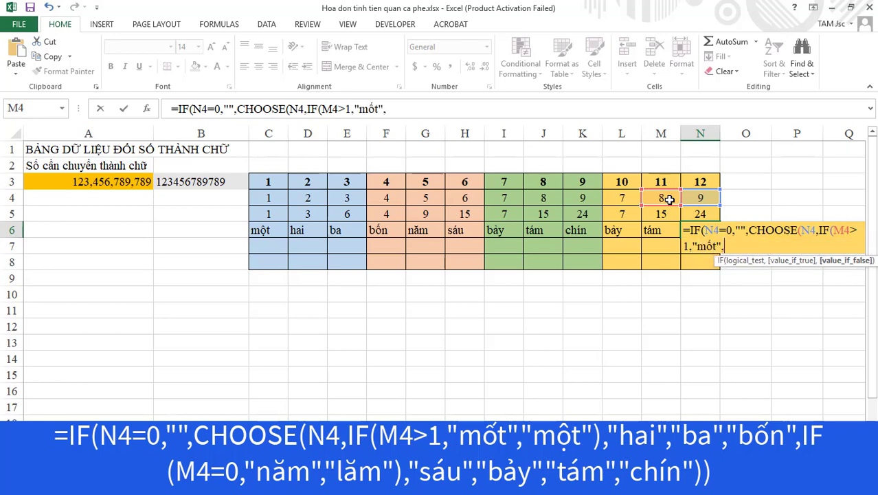
{"action": "type", "text": ":một\""}
Step: Remove the stray colon and continue with hai, ba, bốn, IF(M4=0,"năm","lăm"), sáu through chín
{"action": "left_click", "coordinate": [726, 246]}
{"action": "key", "text": "BackSpace"}
{"action": "type", "text": "\"một"}
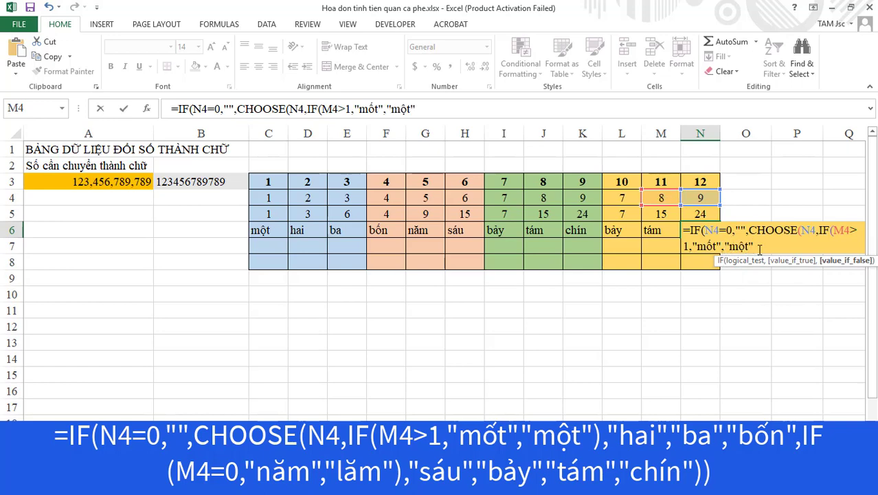
{"action": "type", "text": "),"}
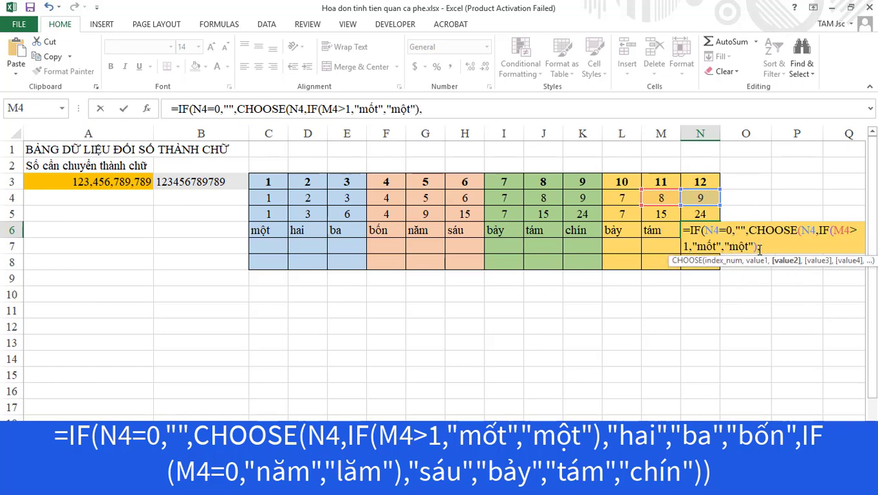
{"action": "type", "text": "\"hai\",\"b"}
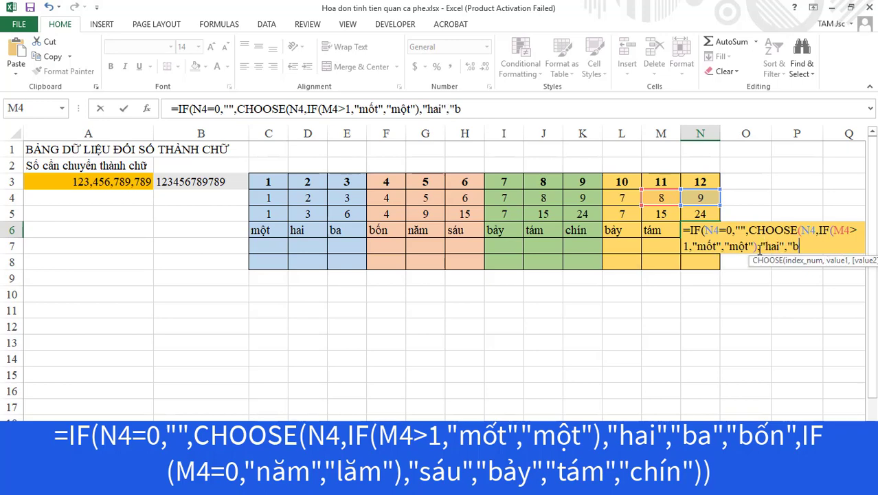
{"action": "type", "text": "a\",\"bốn\""}
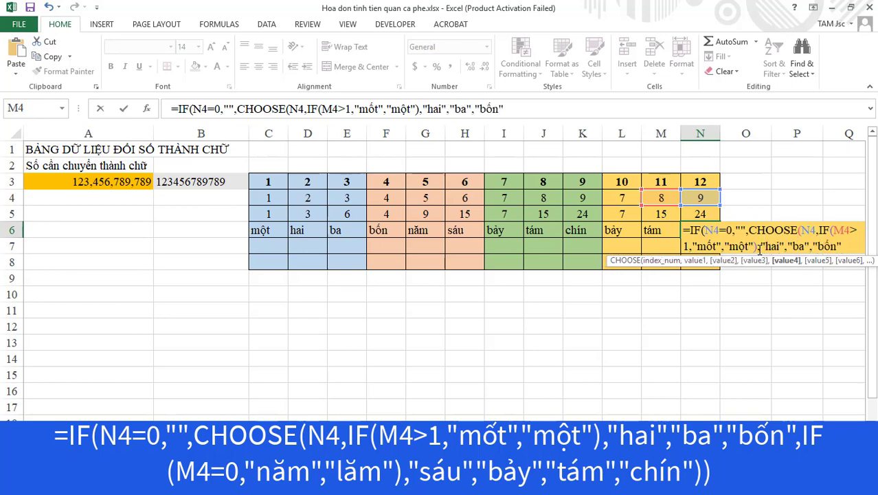
{"action": "type", "text": ",IF("}
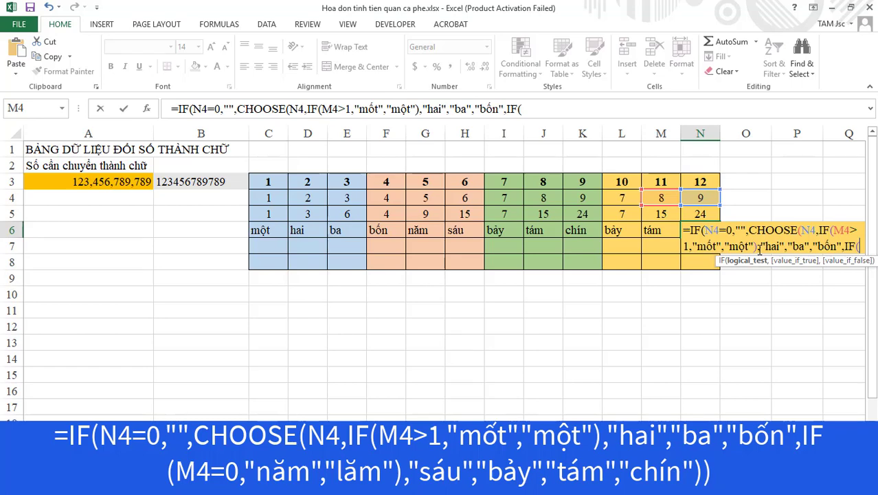
{"action": "left_click", "coordinate": [663, 197]}
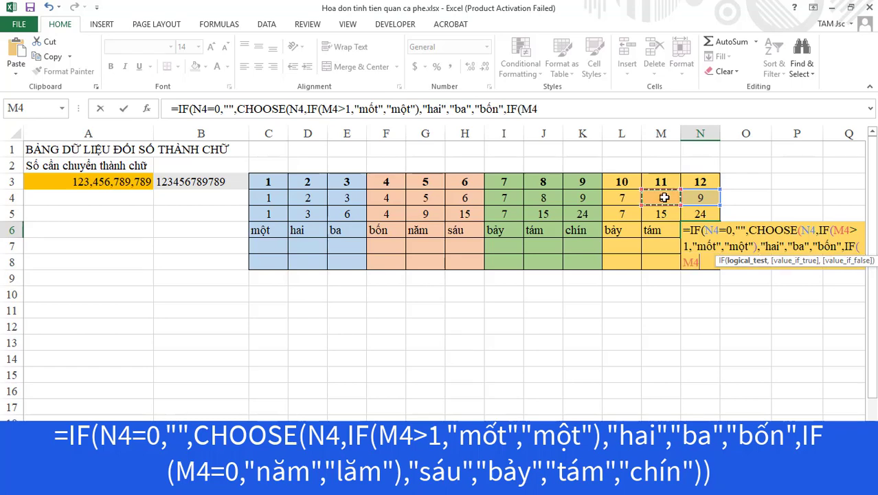
{"action": "type", "text": "=0,\""}
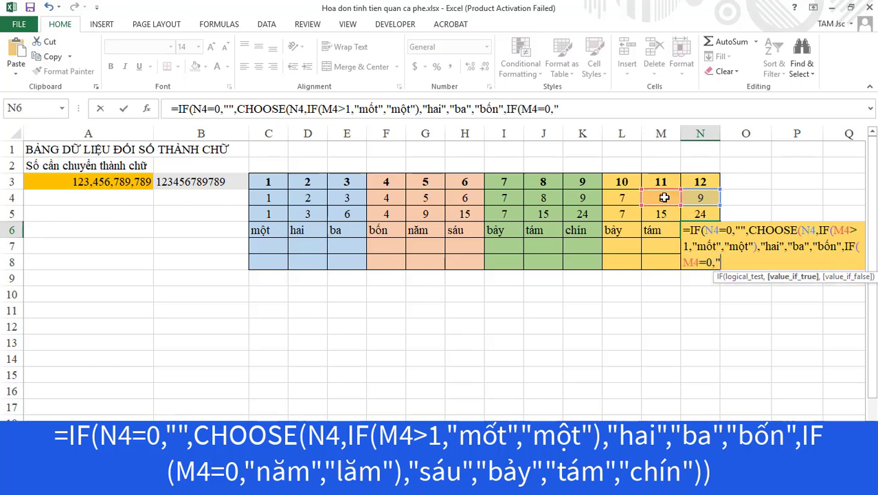
{"action": "type", "text": "năm\",\"lăm"}
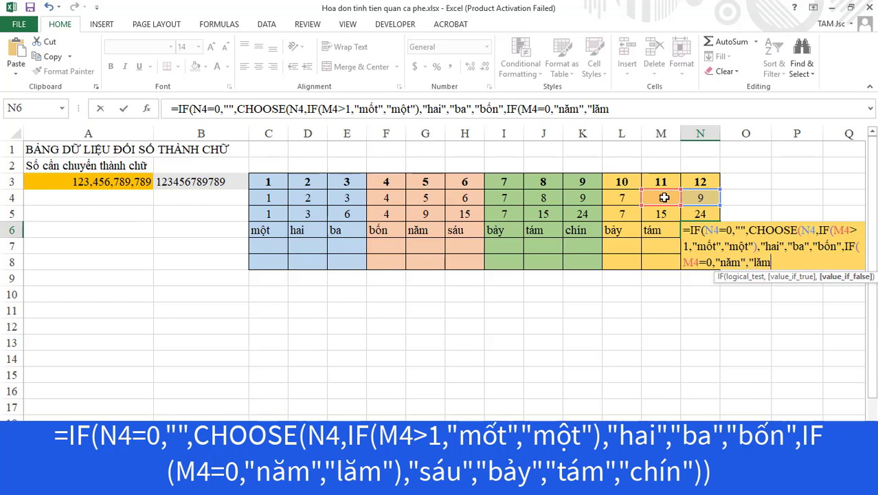
{"action": "type", "text": "\","}
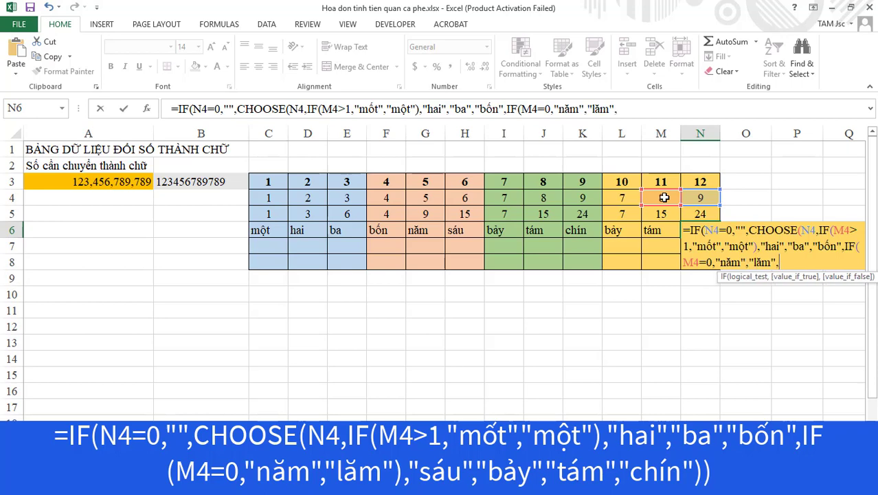
{"action": "key", "text": "BackSpace"}
{"action": "type", "text": "),\""}
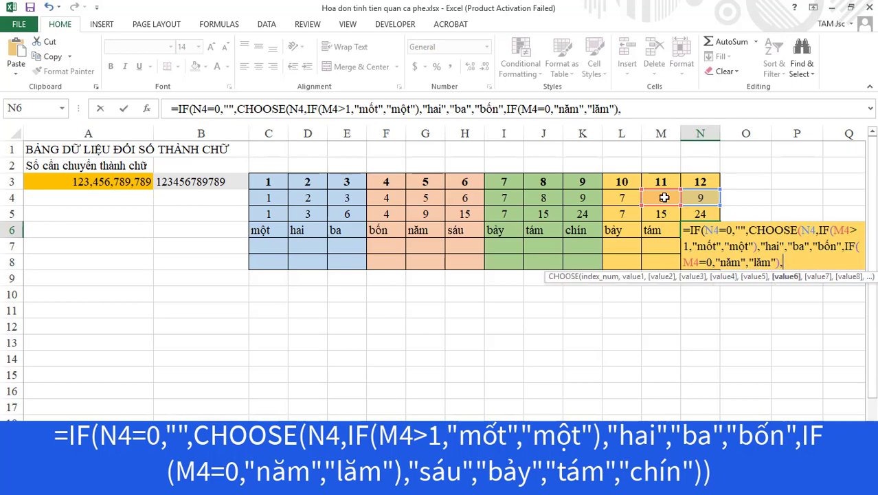
{"action": "type", "text": "sáu\",\"bay"}
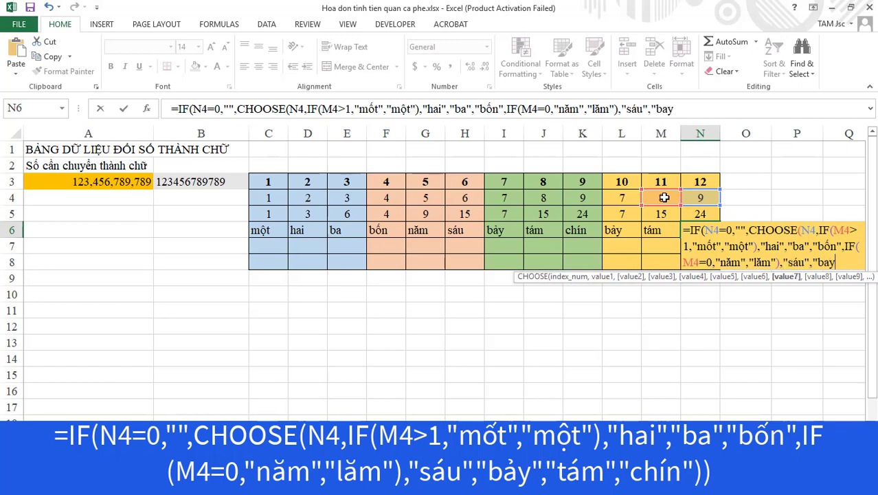
{"action": "key", "text": "BackSpace"}
{"action": "key", "text": "BackSpace"}
{"action": "type", "text": "ảy\",\"tám"}
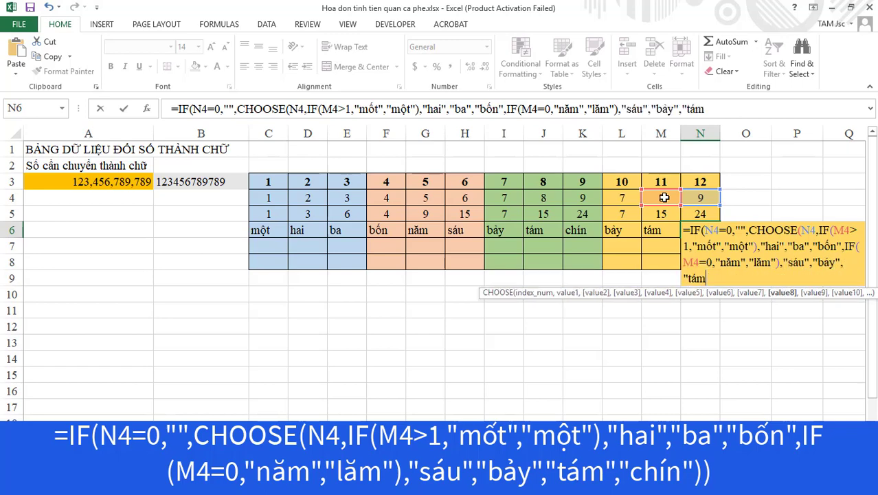
{"action": "type", "text": "\",\"chín\""}
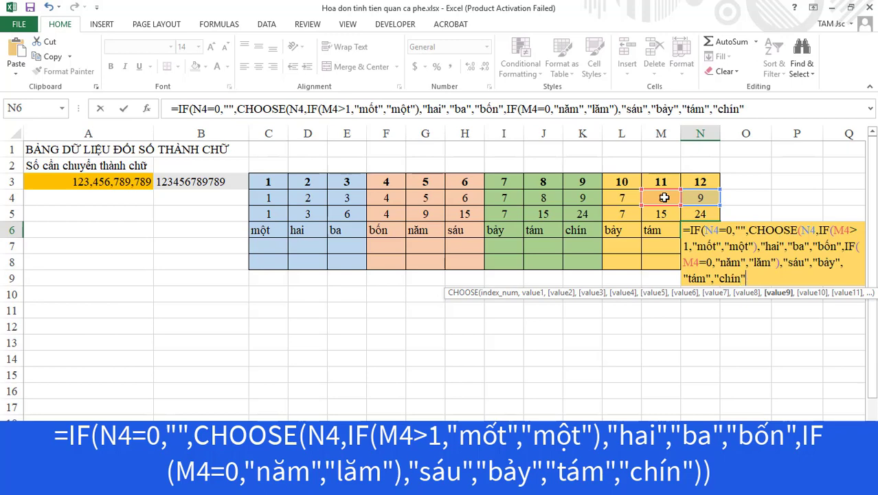
{"action": "type", "text": "))"}
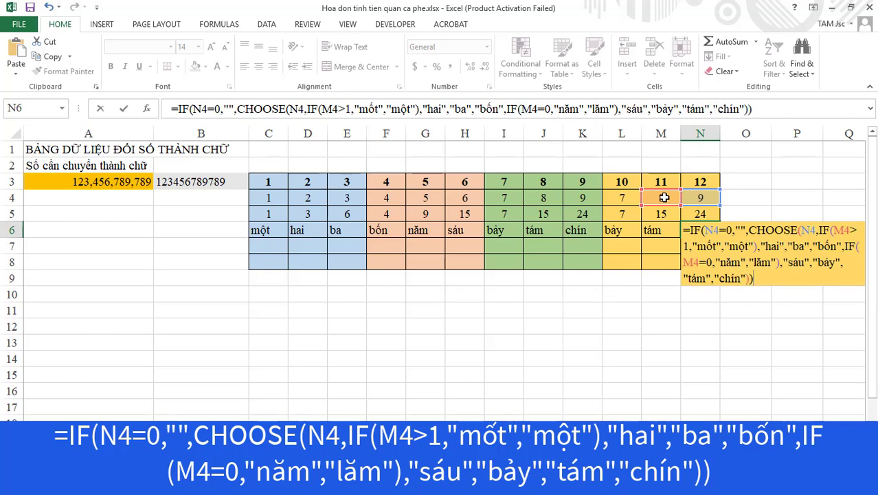
Step: Confirm the N6 formula showing chín and centre the number words across C6:N6
{"action": "key", "text": "Return"}
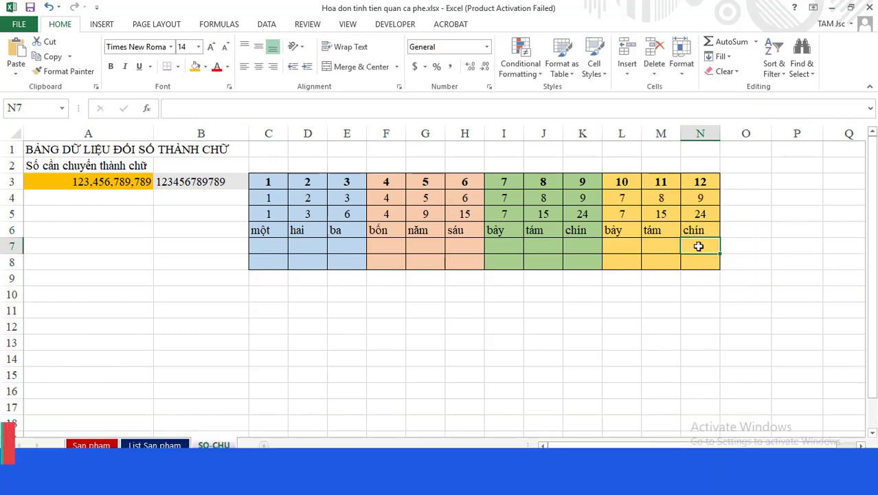
{"action": "left_click", "coordinate": [259, 233]}
{"action": "left_click_drag", "start_coordinate": [259, 232], "coordinate": [657, 229]}
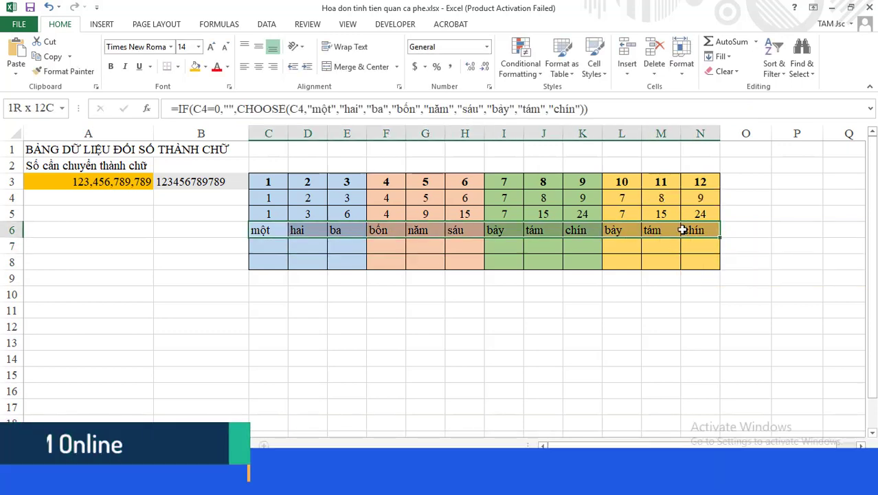
{"action": "left_click", "coordinate": [258, 67]}
{"action": "left_click", "coordinate": [426, 310]}
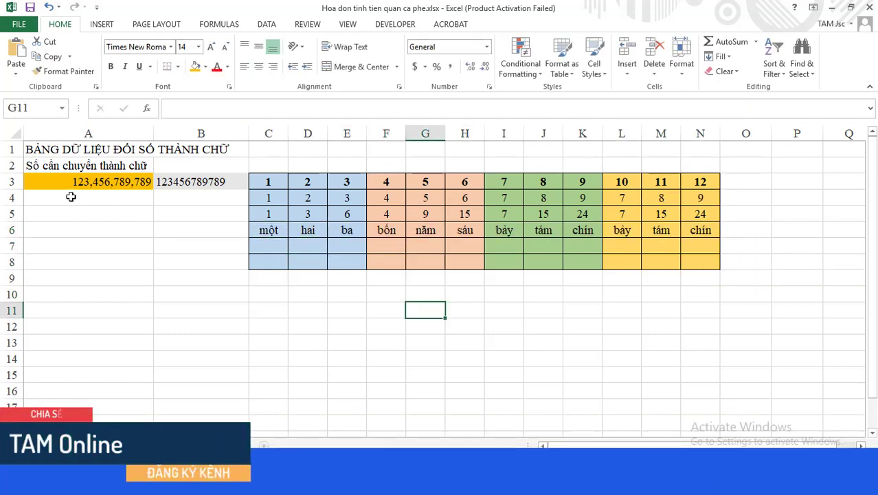
Step: Enter IF formulas in C7 (trăm, testing C4) and D7 (nested test on D4, mười)
{"action": "left_click", "coordinate": [263, 246]}
{"action": "type", "text": "="}
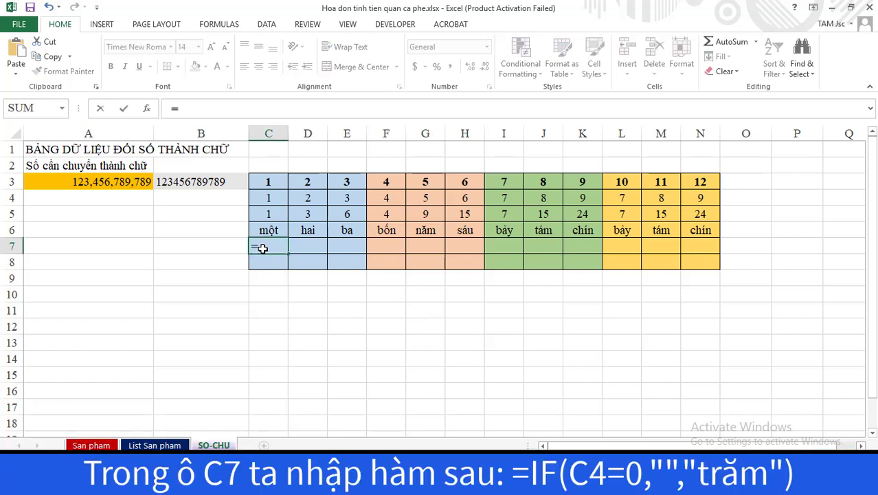
{"action": "type", "text": "IF("}
{"action": "left_click", "coordinate": [271, 196]}
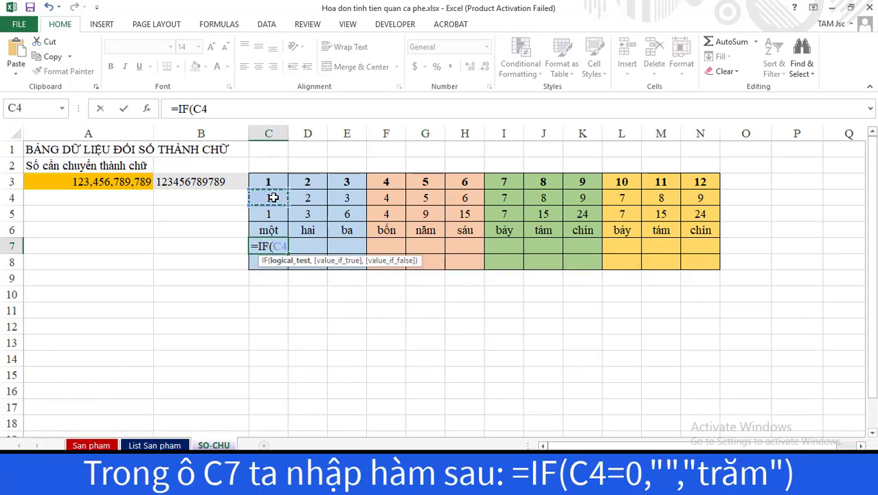
{"action": "type", "text": "=0,\""}
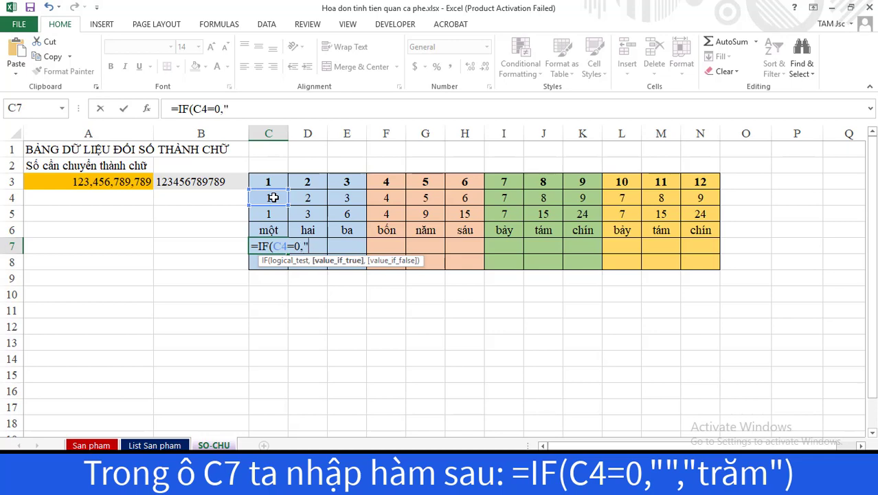
{"action": "type", "text": "\","}
{"action": "type", "text": "trăm"}
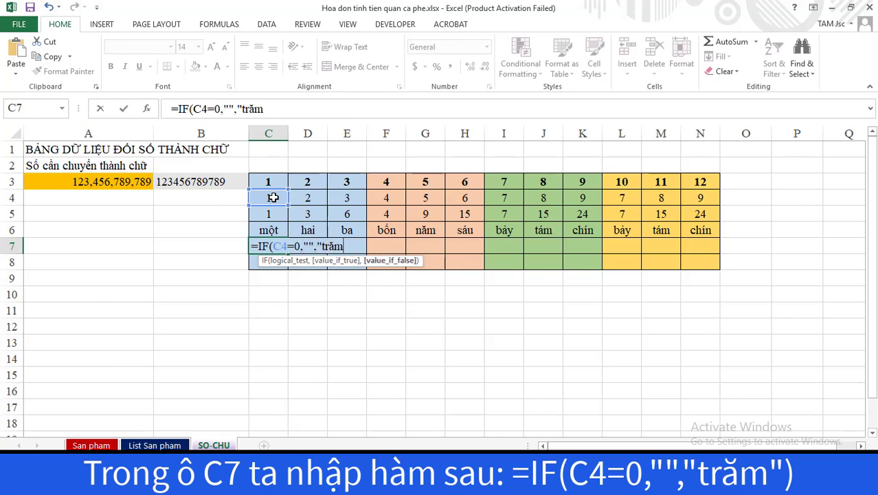
{"action": "type", "text": "\""}
{"action": "type", "text": ")"}
{"action": "key", "text": "Return"}
{"action": "left_click", "coordinate": [309, 248]}
{"action": "type", "text": "="}
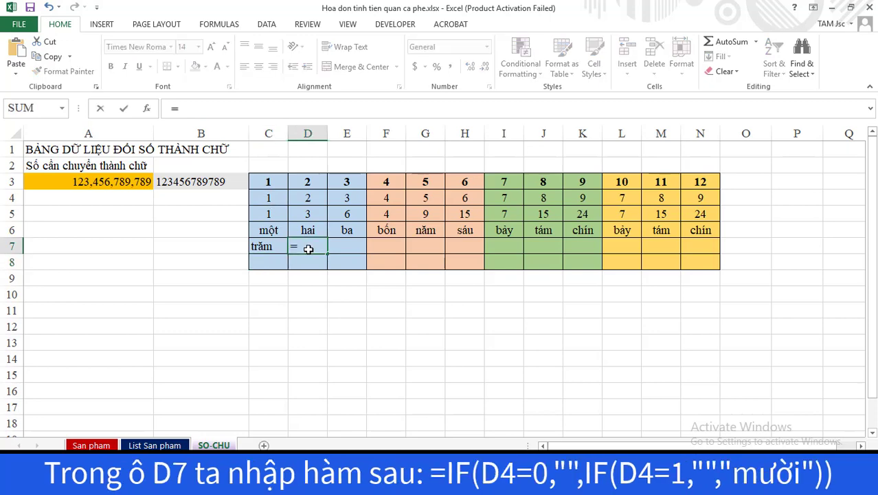
{"action": "type", "text": "IF("}
{"action": "left_click", "coordinate": [294, 202]}
{"action": "type", "text": "="}
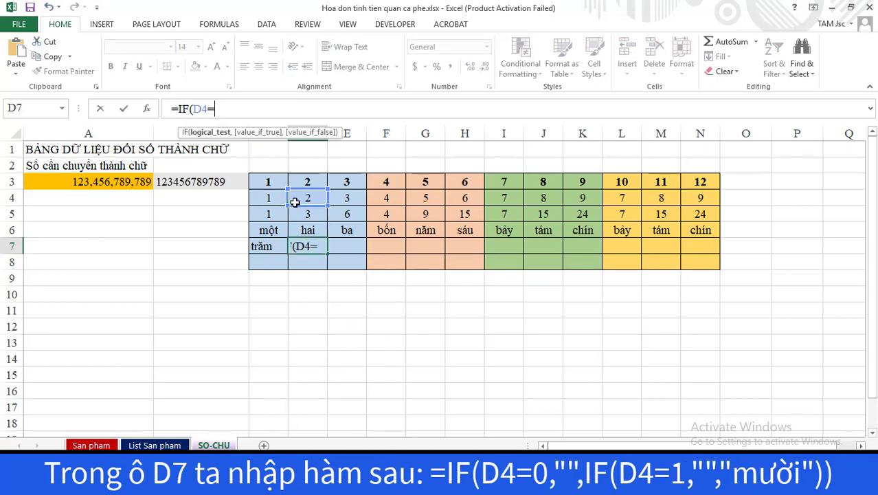
{"action": "type", "text": "0,\"\","}
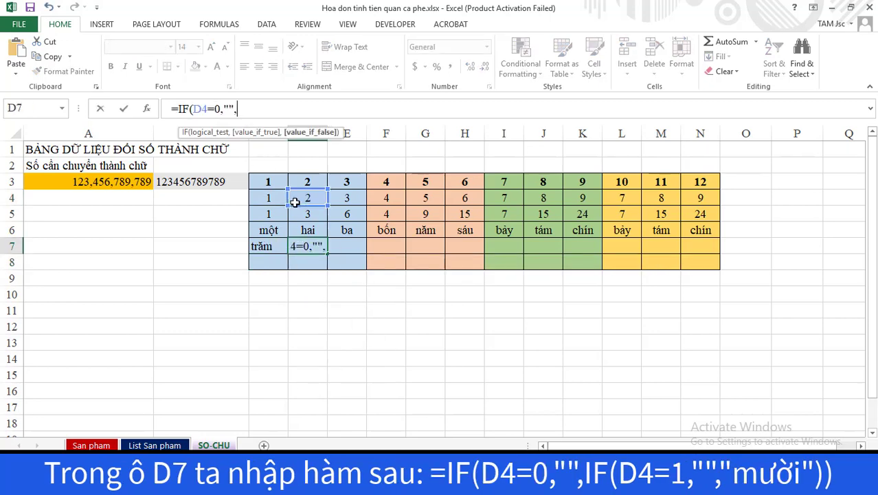
{"action": "type", "text": "IF("}
{"action": "left_click", "coordinate": [309, 199]}
{"action": "type", "text": "=1"}
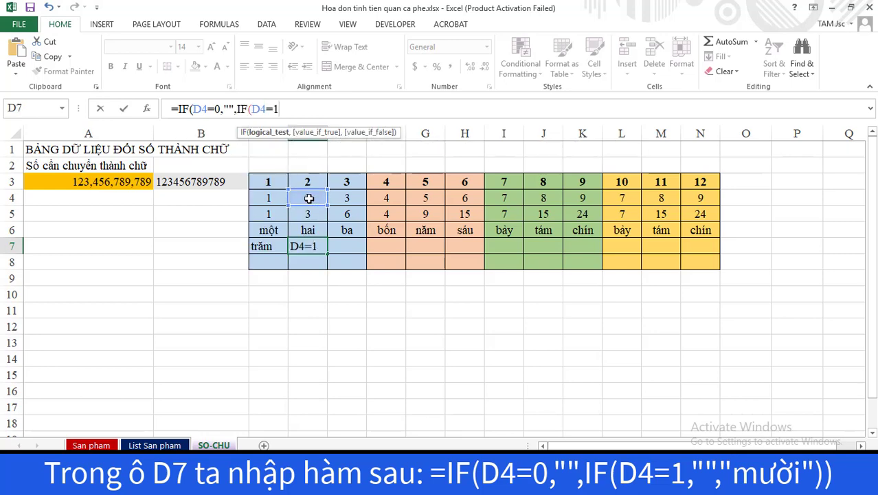
{"action": "type", "text": ",\"\",\"mươi"}
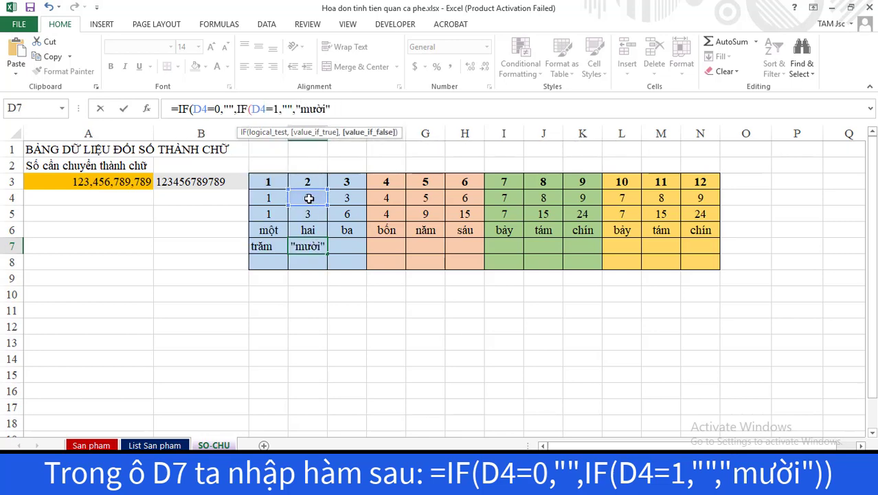
{"action": "type", "text": "))"}
{"action": "key", "text": "Return"}
Step: Enter E7's AND test on E4 and E5 giving tỷ, and F7's IF on F4 giving trăm
{"action": "left_click", "coordinate": [338, 245]}
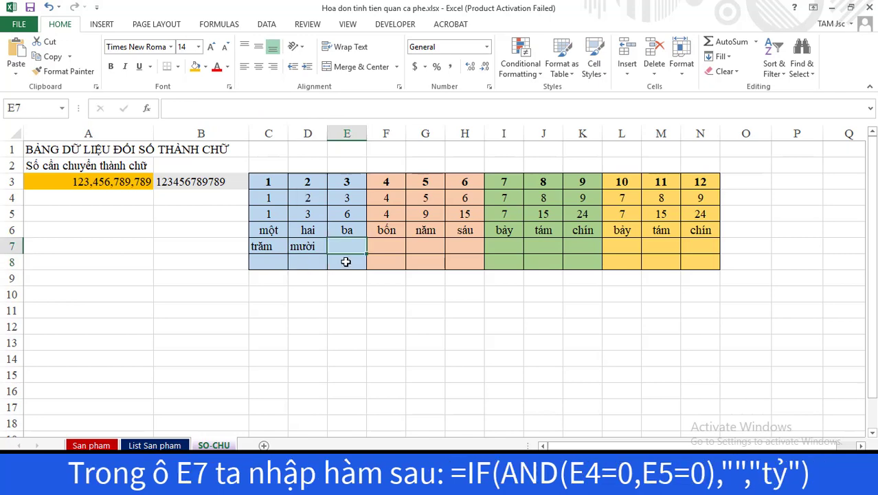
{"action": "type", "text": "=IF(AND("}
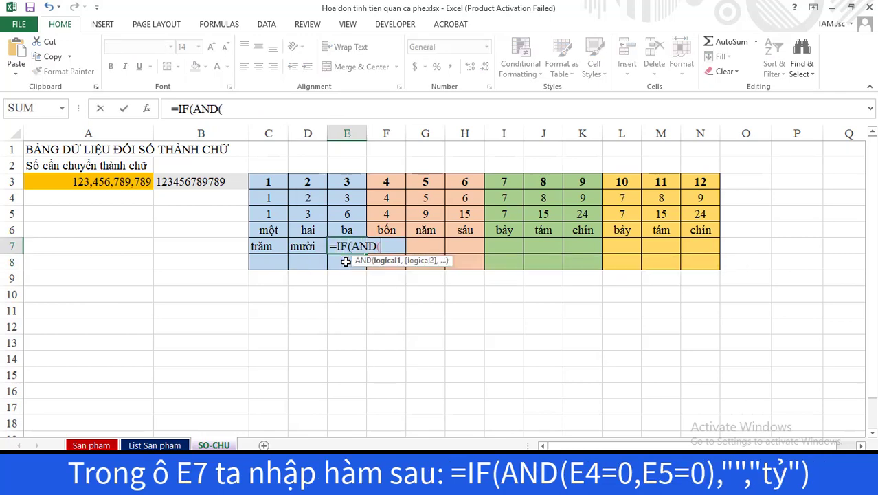
{"action": "left_click", "coordinate": [347, 197]}
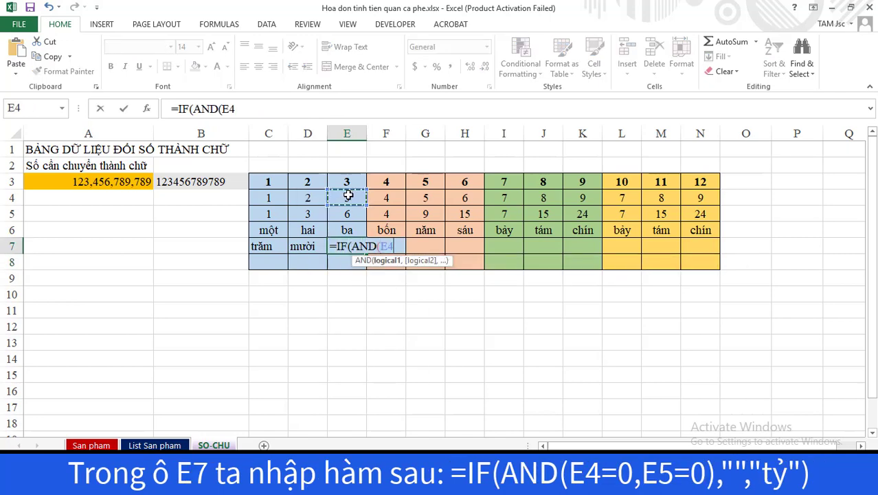
{"action": "type", "text": "=0,"}
{"action": "left_click", "coordinate": [351, 215]}
{"action": "type", "text": "="}
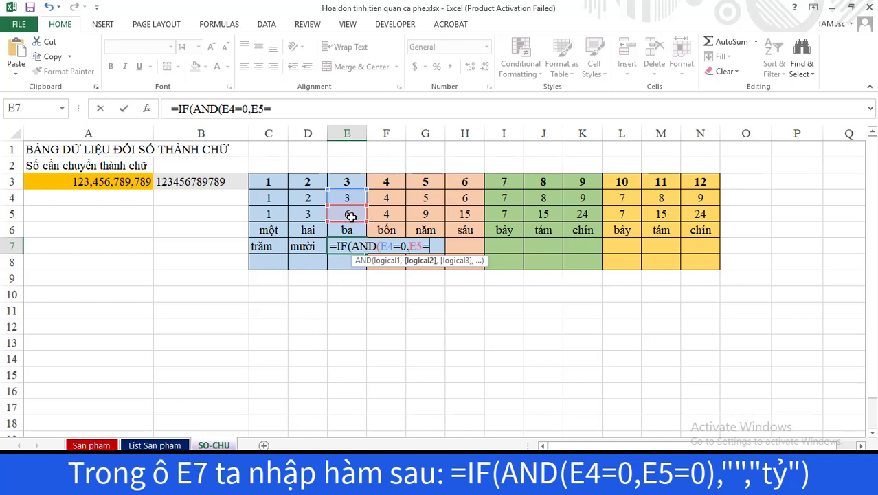
{"action": "type", "text": "0),\"\""}
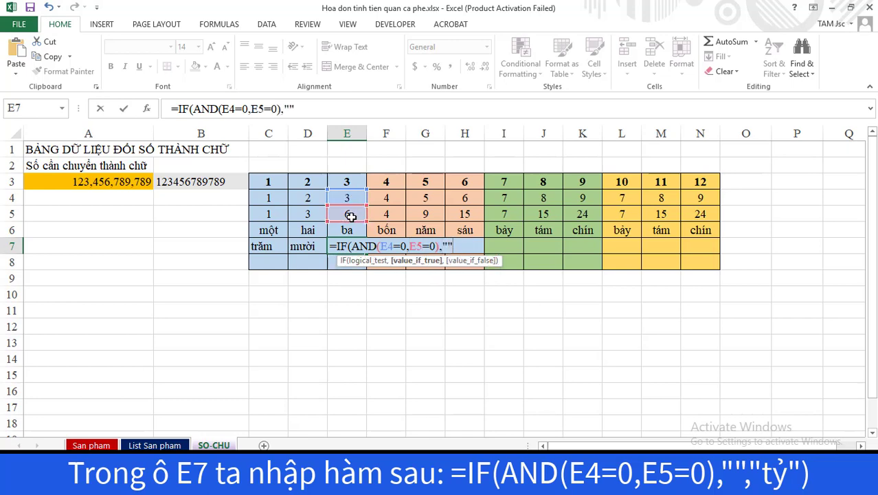
{"action": "type", "text": ",\"tỷ\")"}
{"action": "key", "text": "Return"}
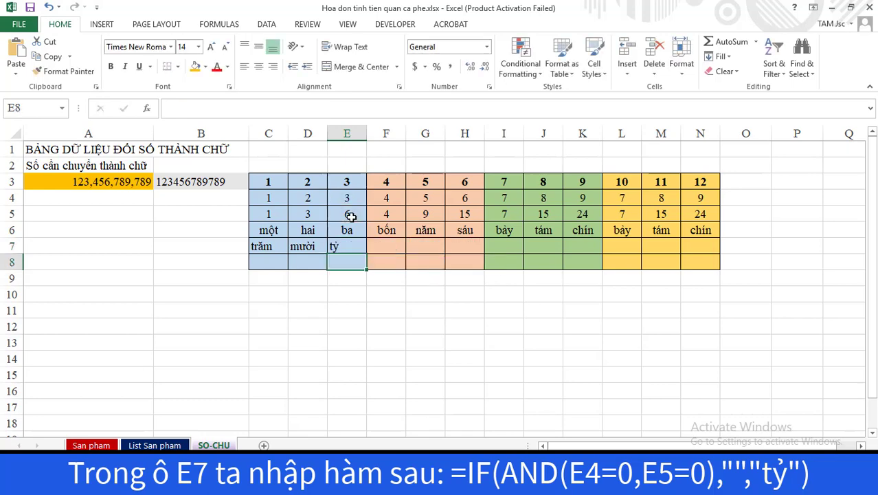
{"action": "left_click", "coordinate": [391, 246]}
{"action": "type", "text": "=IF"}
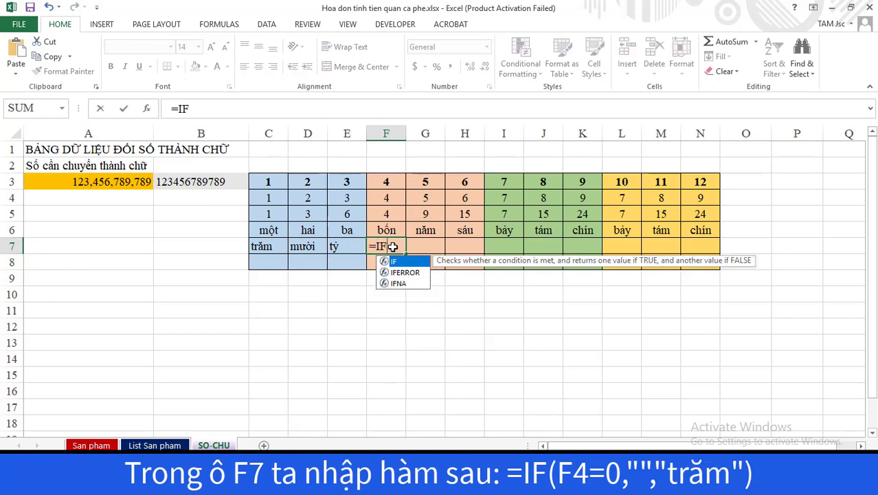
{"action": "type", "text": "("}
{"action": "left_click", "coordinate": [388, 197]}
{"action": "type", "text": "=0"}
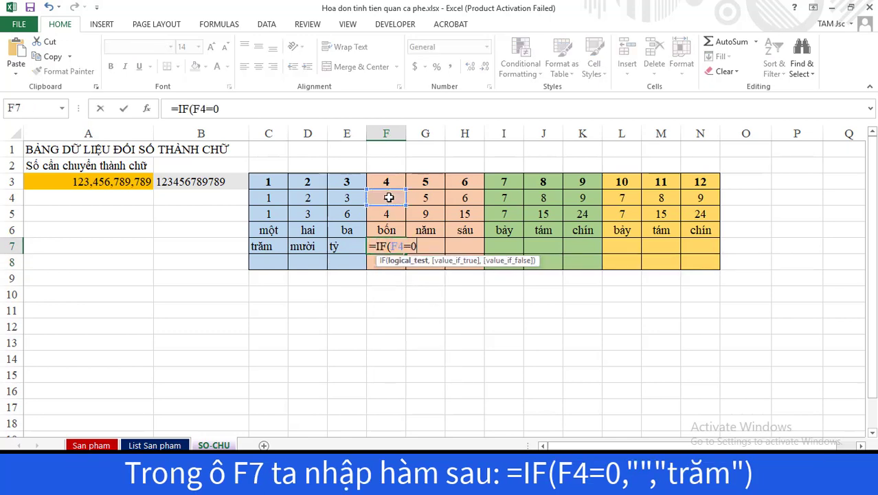
{"action": "type", "text": ",\"\","}
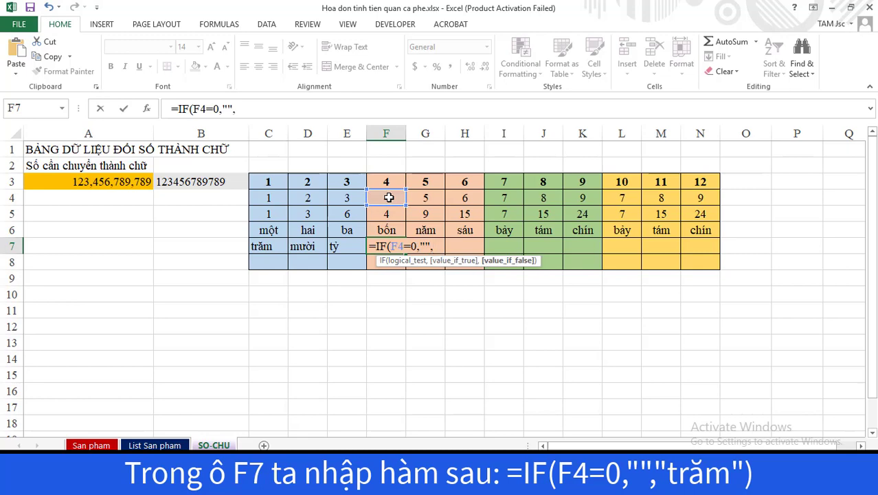
{"action": "type", "text": "\"trăm\""}
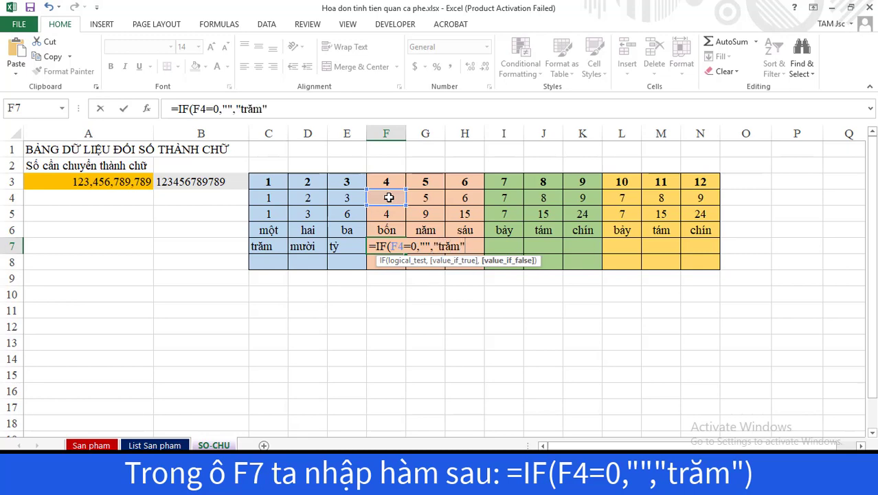
{"action": "type", "text": ")"}
{"action": "key", "text": "Return"}
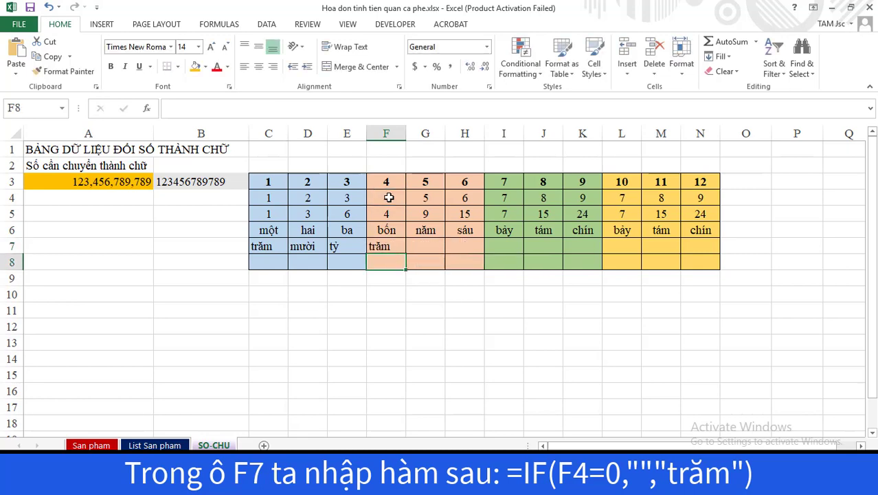
Step: Enter G7's nested IF on G4 giving mười and H7's AND test on H4, H5 giving triệu
{"action": "left_click", "coordinate": [418, 249]}
{"action": "type", "text": "=IF("}
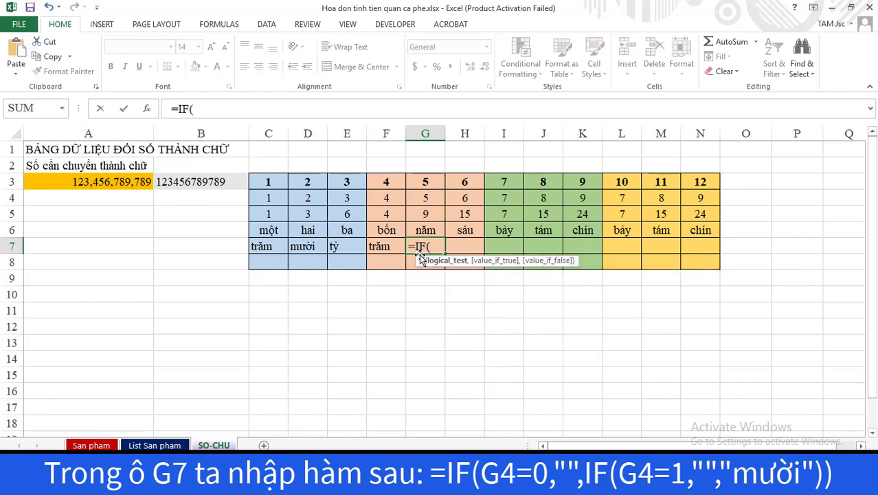
{"action": "left_click", "coordinate": [418, 200]}
{"action": "type", "text": "=0,\"\""}
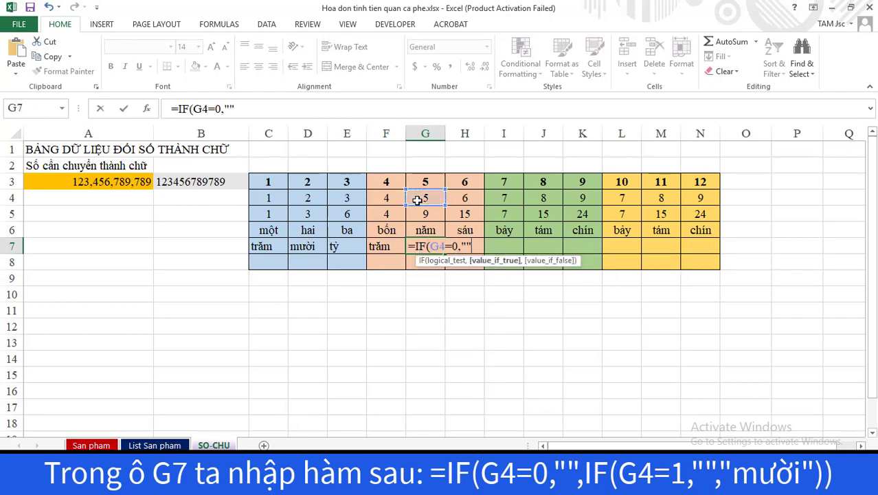
{"action": "type", "text": ",IF("}
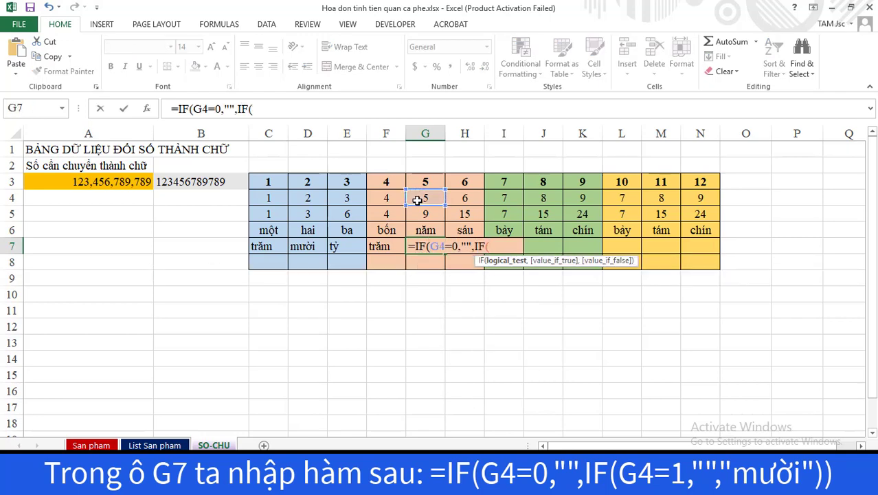
{"action": "left_click", "coordinate": [418, 201]}
{"action": "type", "text": "=1,\""}
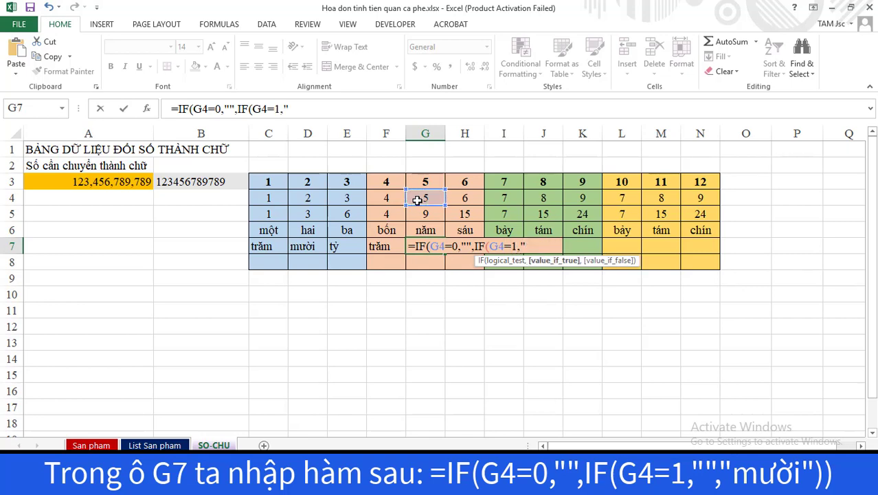
{"action": "type", "text": "\",\"mười"}
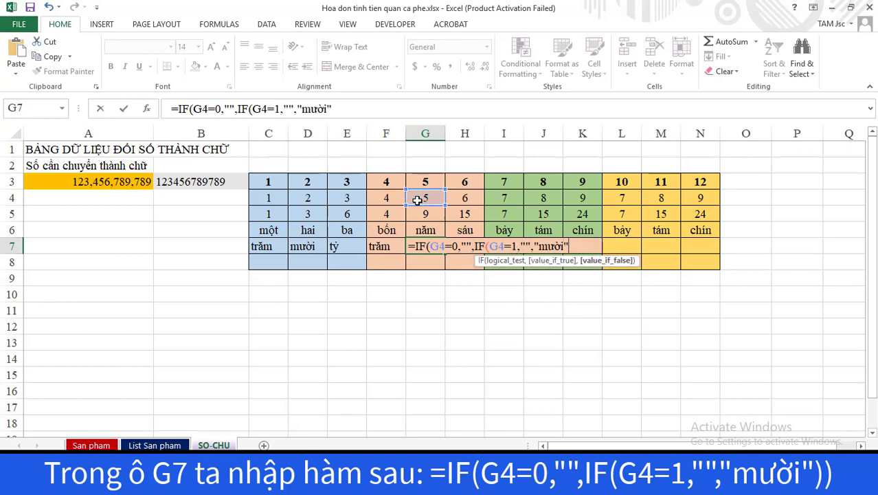
{"action": "type", "text": "))"}
{"action": "key", "text": "Return"}
{"action": "type", "text": "IF("}
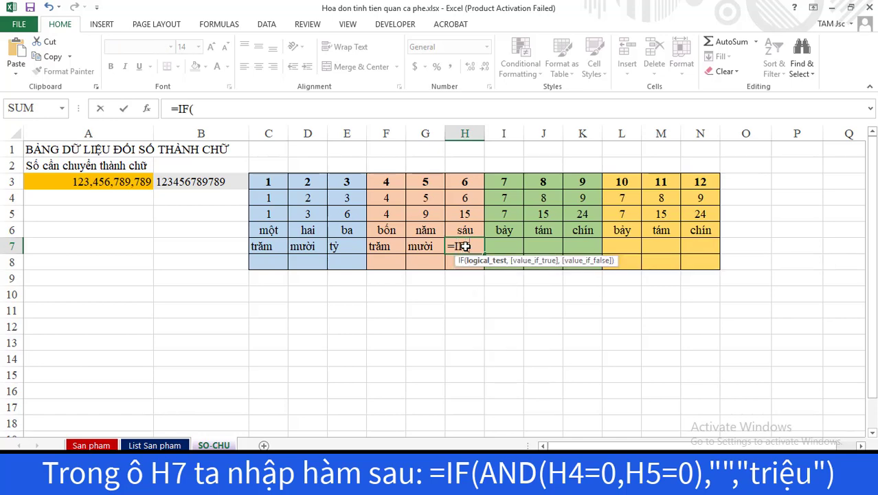
{"action": "type", "text": "AND("}
{"action": "left_click", "coordinate": [473, 199]}
{"action": "type", "text": "=0"}
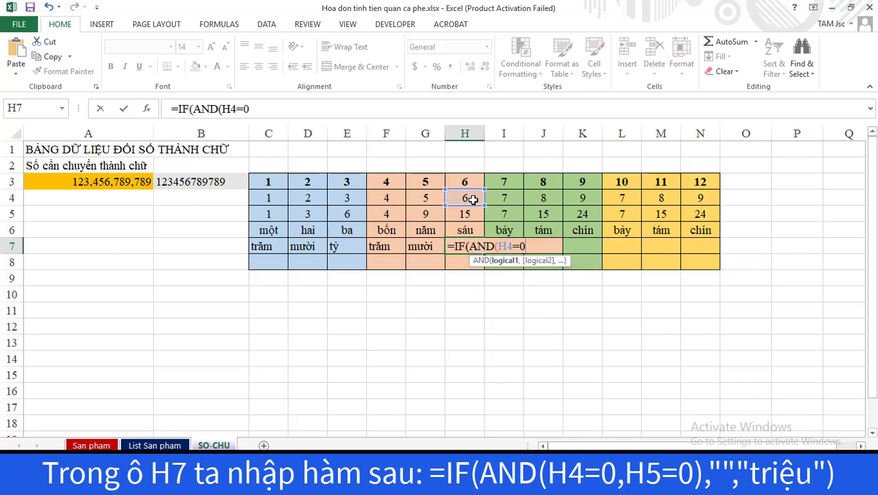
{"action": "type", "text": ","}
{"action": "left_click", "coordinate": [473, 200]}
{"action": "left_click", "coordinate": [464, 215]}
{"action": "type", "text": "=0"}
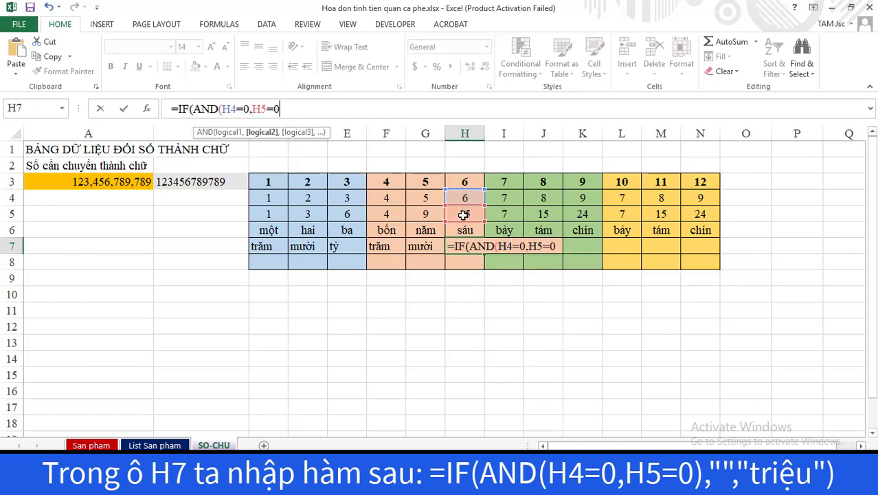
{"action": "type", "text": ","}
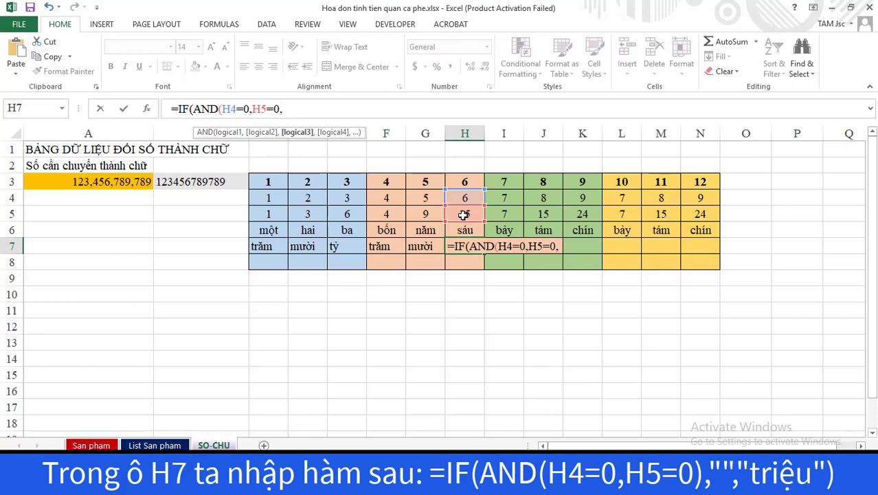
{"action": "key", "text": "BackSpace"}
{"action": "type", "text": "),\"\",\"trie"}
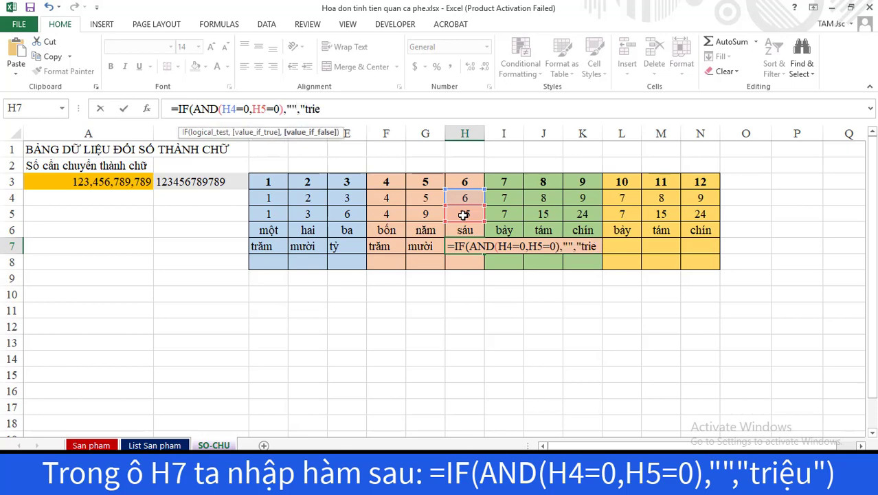
{"action": "key", "text": "Tab"}
Step: Enter =IF(I4=0,"","trăm") in I7 so it shows trăm
{"action": "type", "text": "="}
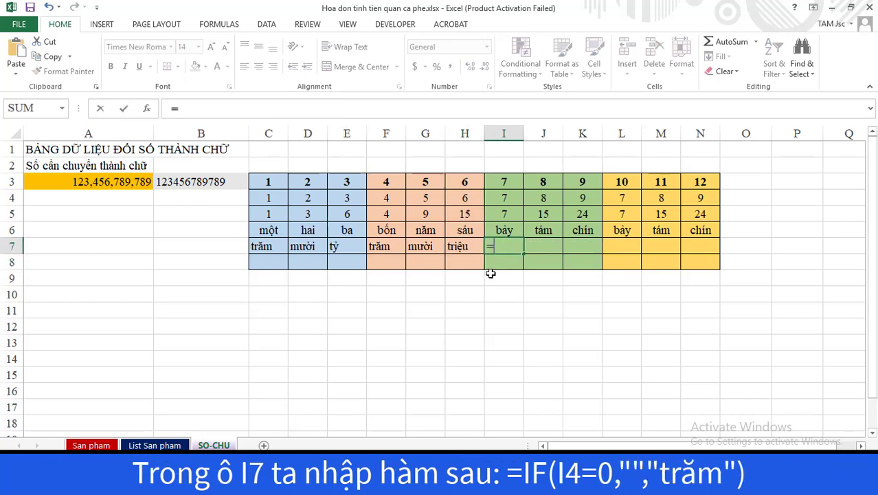
{"action": "type", "text": "IF("}
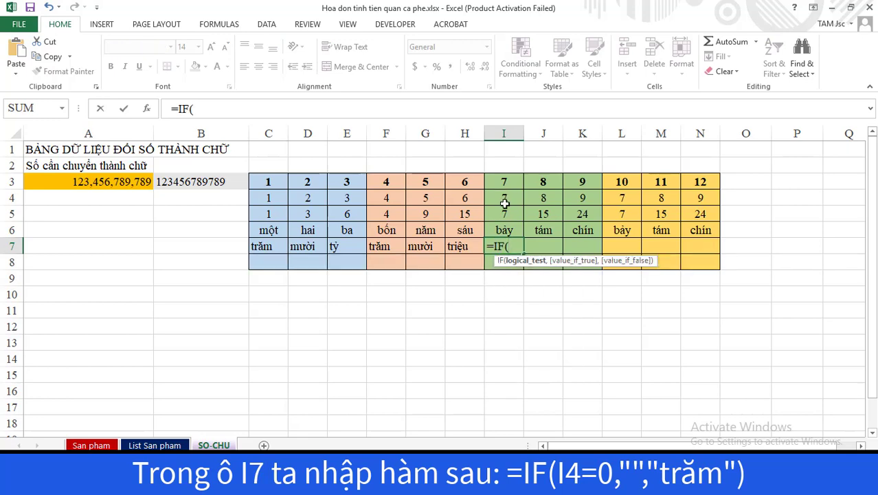
{"action": "left_click", "coordinate": [504, 200]}
{"action": "type", "text": "="}
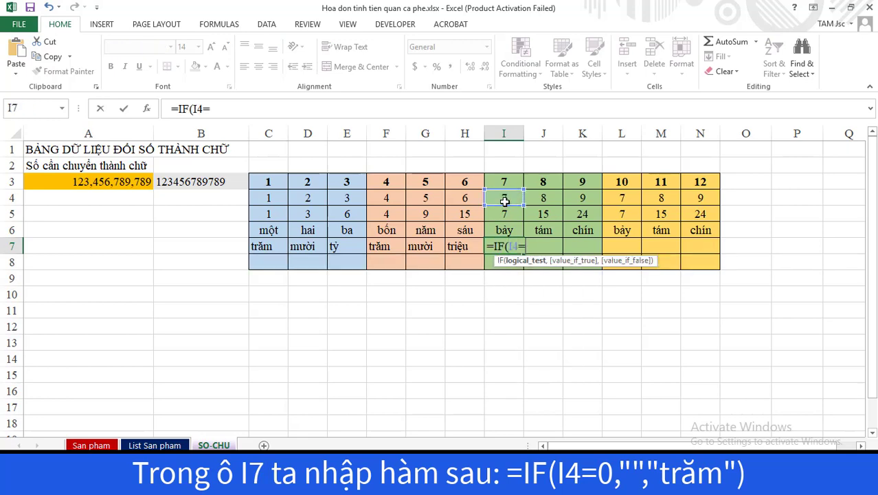
{"action": "type", "text": "0,"}
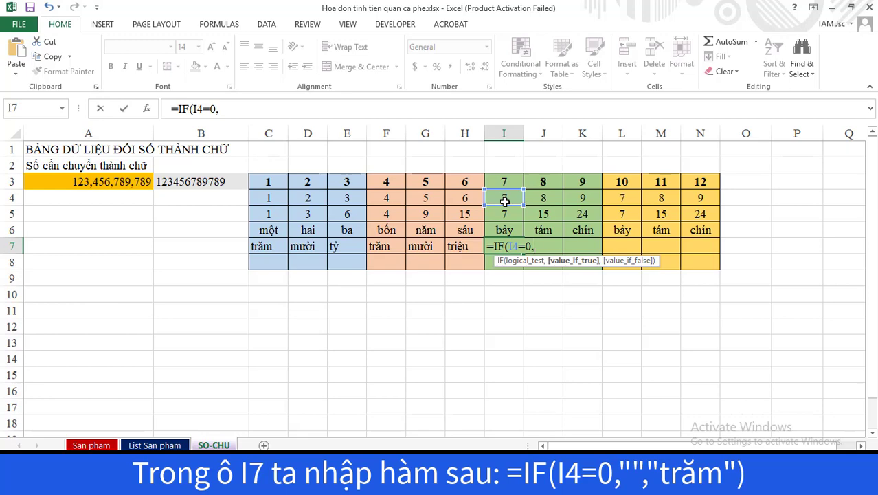
{"action": "type", "text": "\"\",\"tră"}
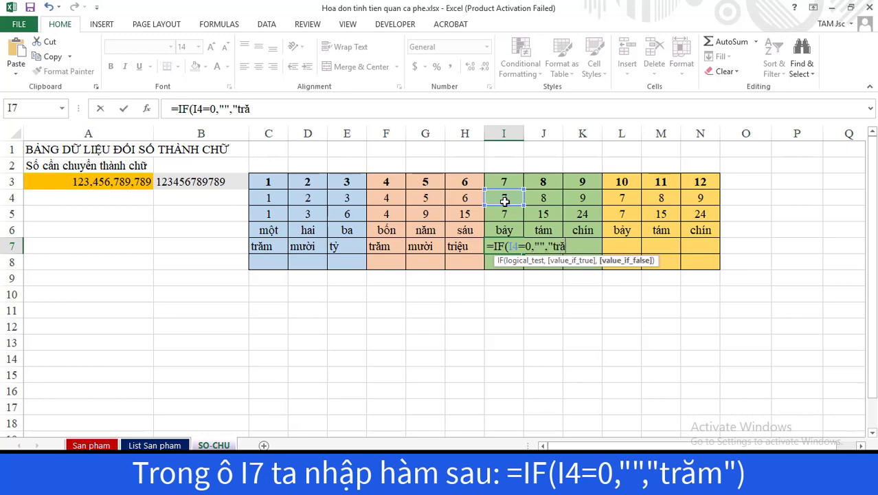
{"action": "type", "text": "m"}
{"action": "key", "text": "Tab"}
Step: Enter the nested IF on J4 in J7 giving mươi, accepting Excel's formula correction
{"action": "type", "text": "="}
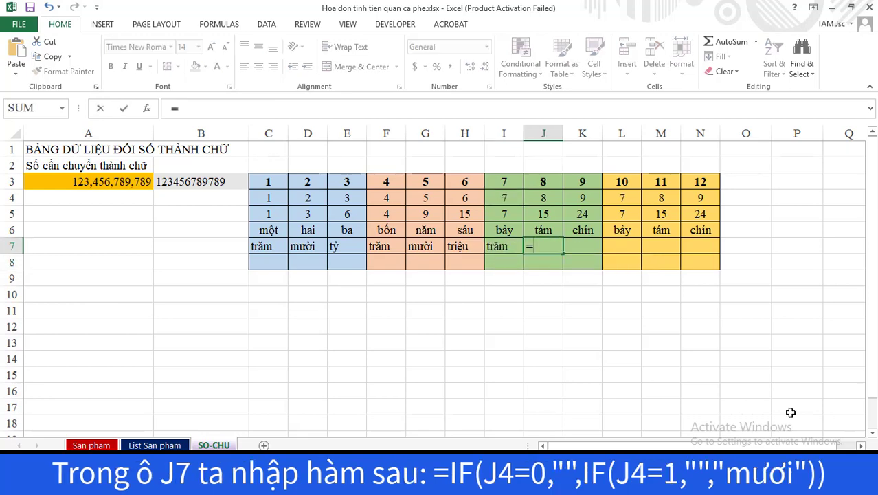
{"action": "type", "text": "IF("}
{"action": "left_click", "coordinate": [545, 199]}
{"action": "type", "text": "=0,\"\","}
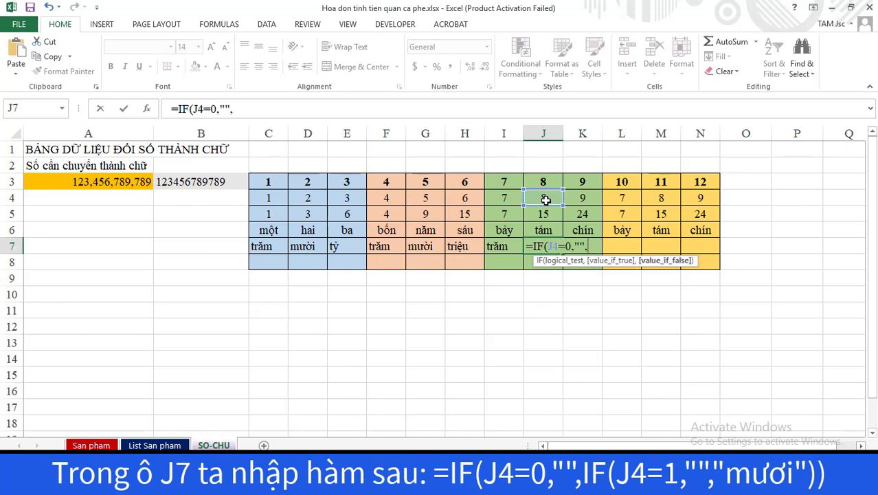
{"action": "type", "text": "IF("}
{"action": "left_click", "coordinate": [545, 200]}
{"action": "type", "text": "=1,\"\""}
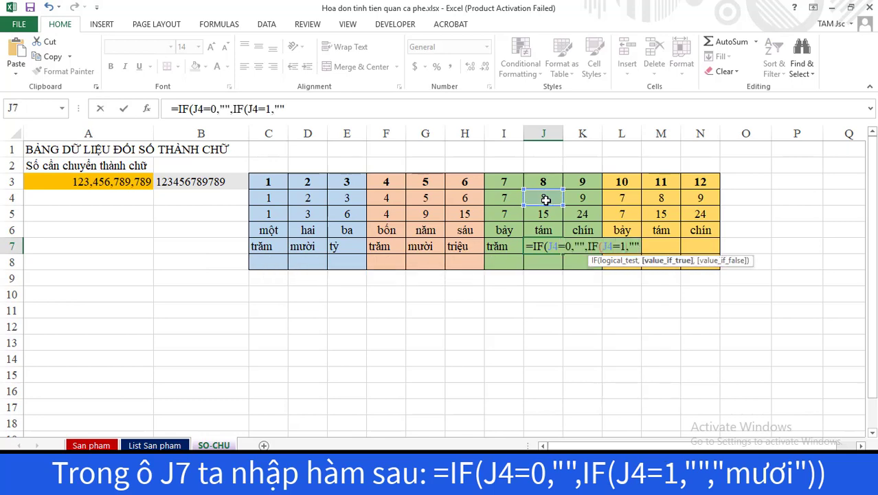
{"action": "type", "text": ",\"mươi))"}
{"action": "key", "text": "Return"}
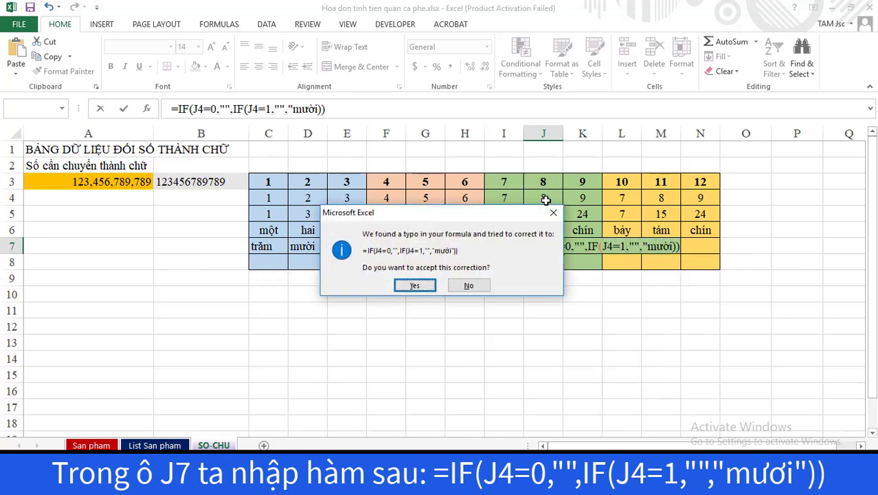
{"action": "left_click", "coordinate": [416, 285]}
{"action": "left_click", "coordinate": [416, 309]}
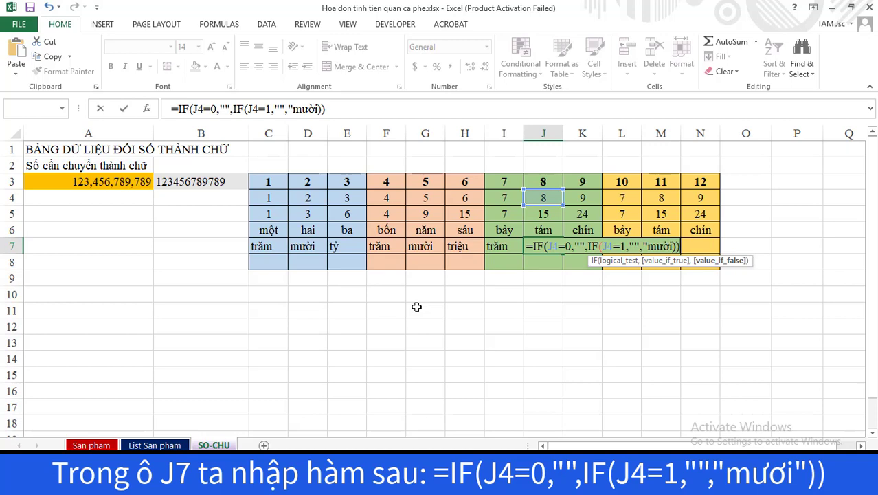
{"action": "key", "text": "Return"}
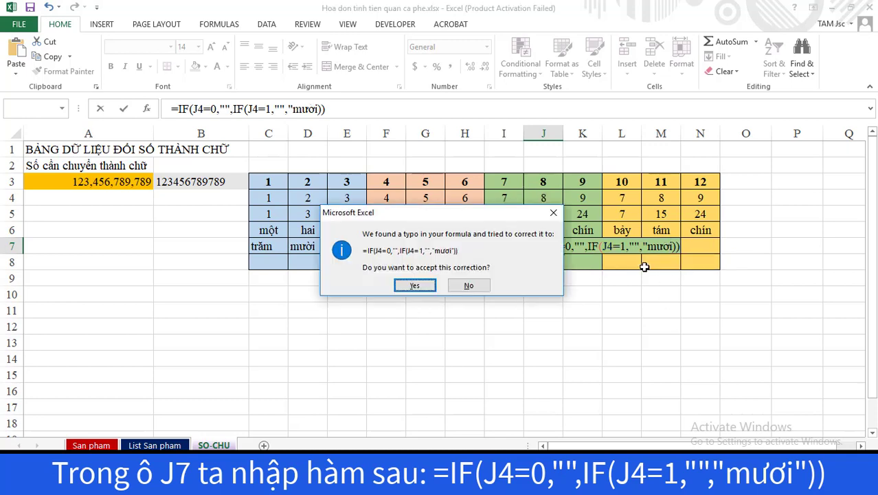
{"action": "left_click", "coordinate": [415, 285]}
Step: Enter K7's AND test on K4 and K5 so it shows ngàn
{"action": "left_click", "coordinate": [582, 247]}
{"action": "type", "text": "="}
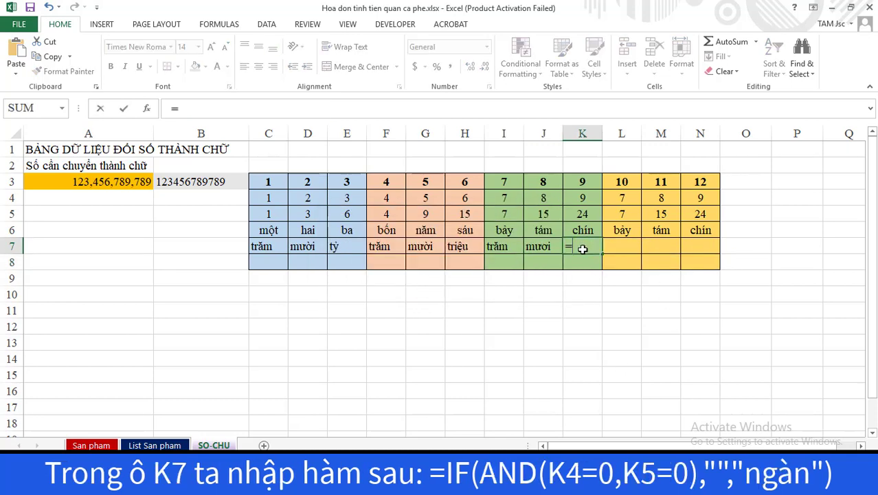
{"action": "type", "text": "IF(AND("}
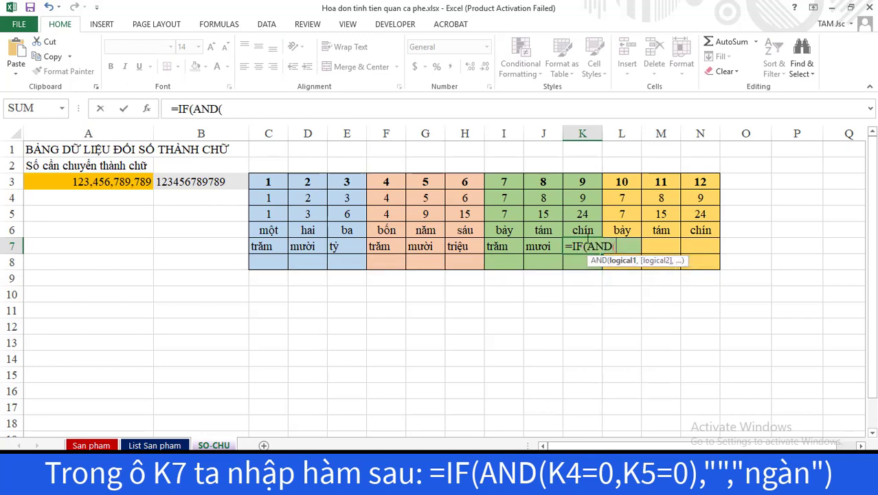
{"action": "left_click", "coordinate": [584, 197]}
{"action": "type", "text": "=0,"}
{"action": "left_click", "coordinate": [578, 212]}
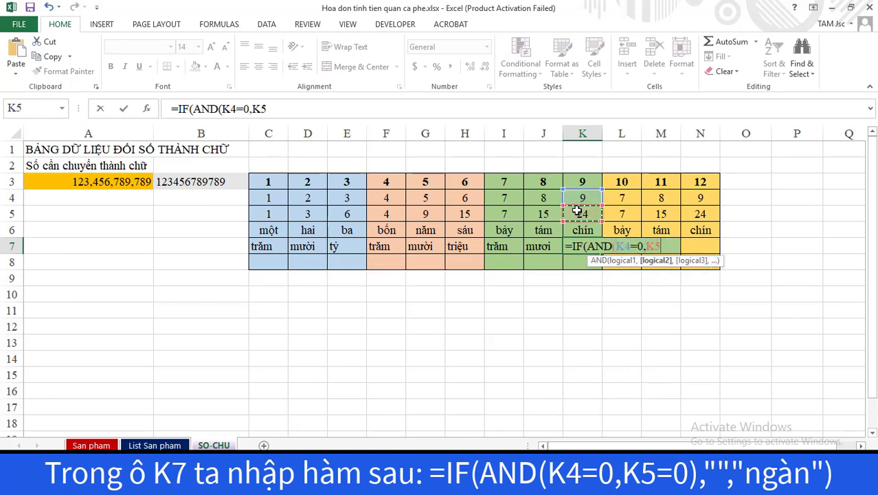
{"action": "type", "text": "=0"}
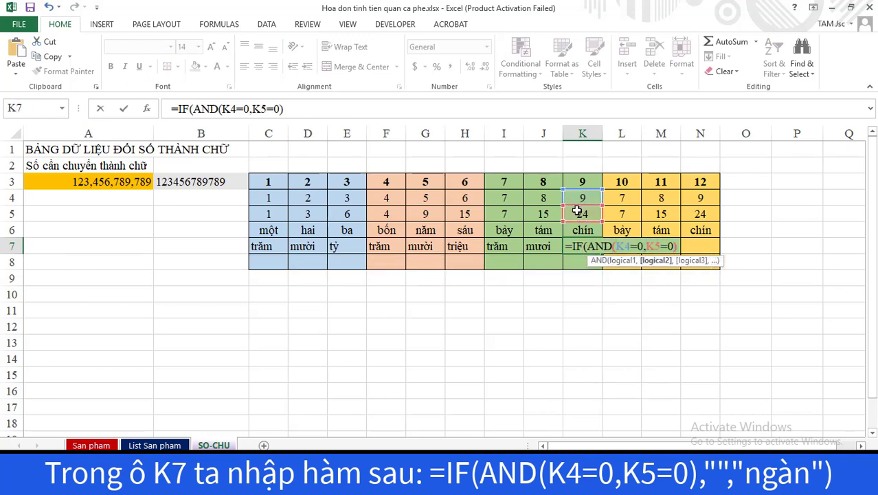
{"action": "type", "text": ",\"\",\"ngan"}
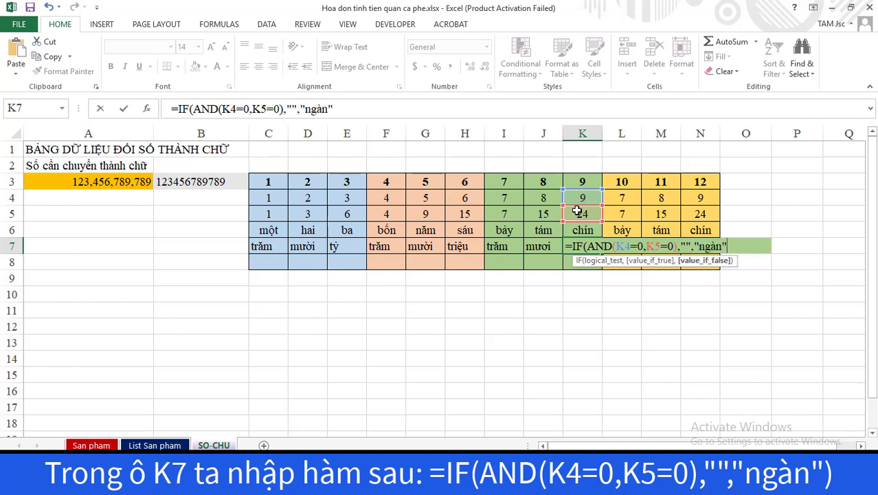
{"action": "type", "text": ")"}
{"action": "key", "text": "Return"}
Step: Enter =IF(L4=0,"","trăm") in L7, correcting the mistyped word mươi to trăm
{"action": "left_click", "coordinate": [621, 245]}
{"action": "type", "text": "="}
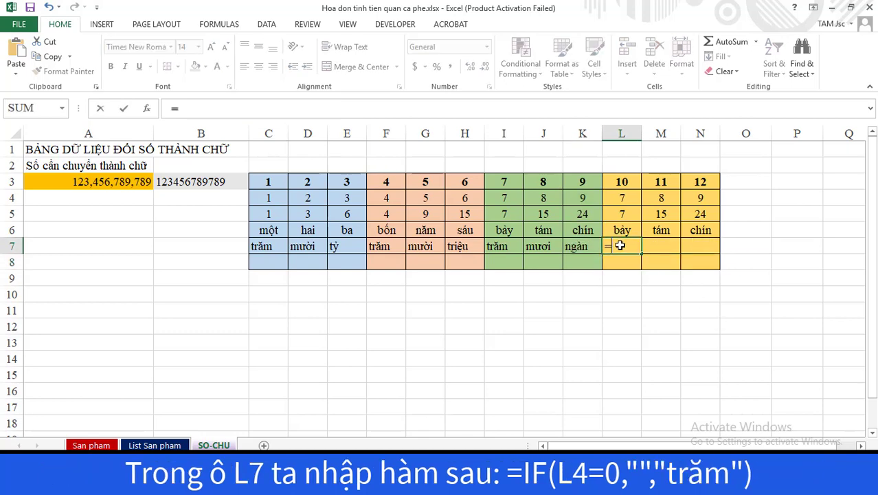
{"action": "type", "text": "if("}
{"action": "left_click", "coordinate": [628, 199]}
{"action": "type", "text": "=0"}
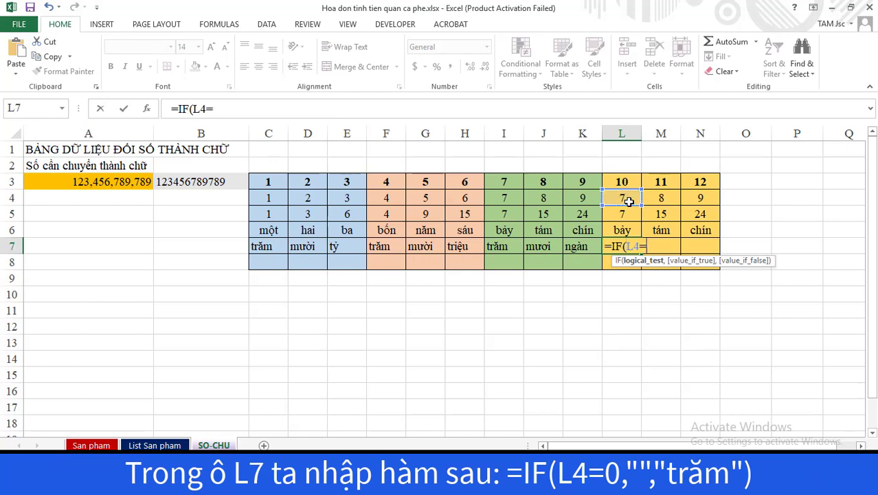
{"action": "type", "text": ",\"\",\"mư"}
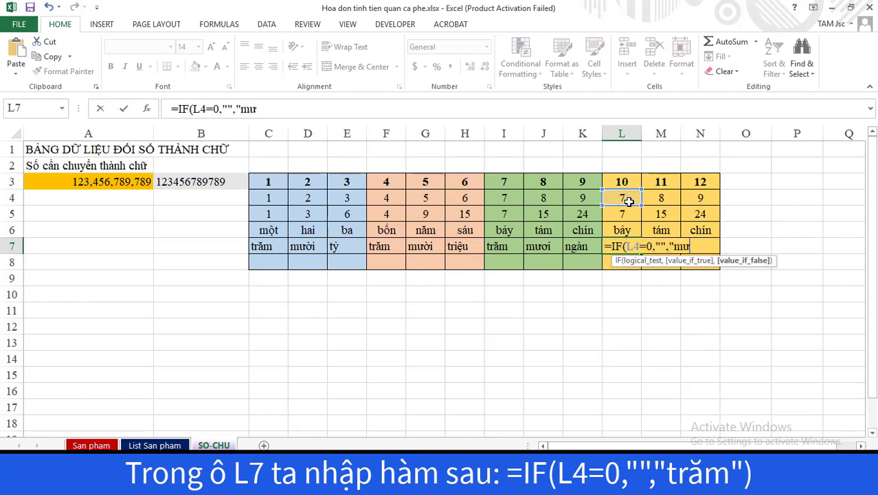
{"action": "type", "text": "ơi"}
{"action": "key", "text": "BackSpace"}
{"action": "key", "text": "BackSpace"}
{"action": "key", "text": "BackSpace"}
{"action": "type", "text": "trăm"}
{"action": "type", "text": ")"}
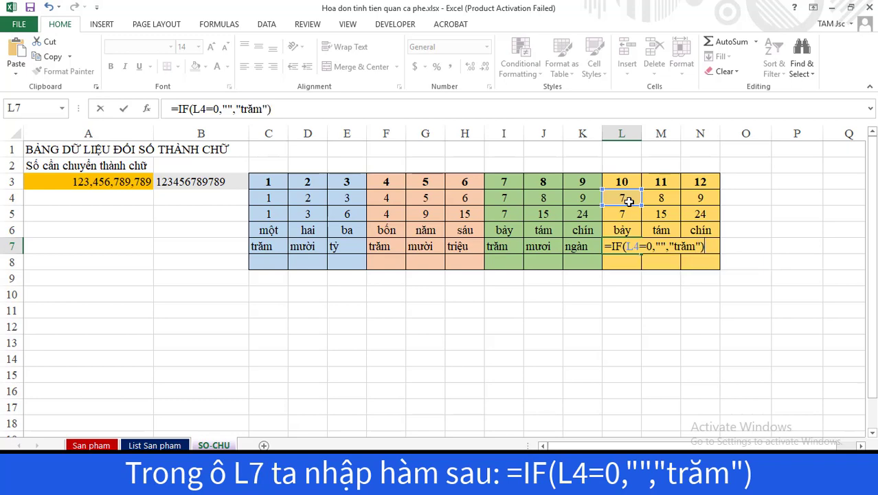
{"action": "key", "text": "Return"}
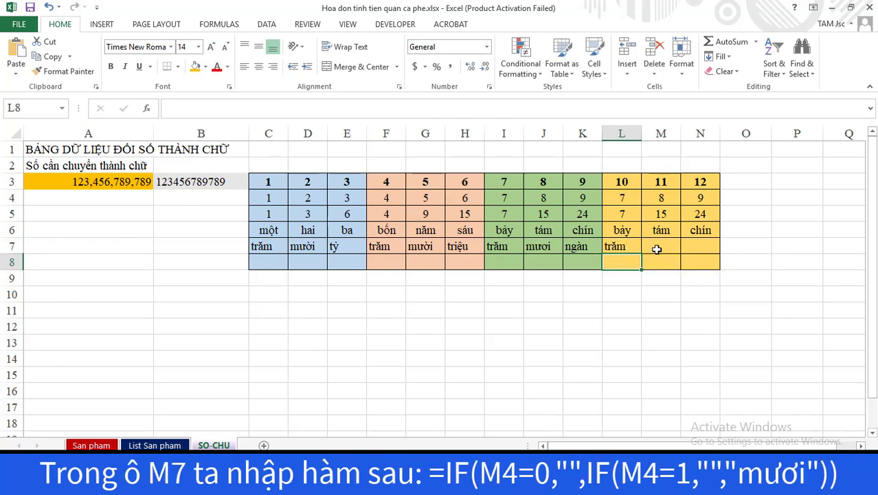
Step: Enter the nested IF on M4 in M7 giving mươi, accepting Excel's formula correction
{"action": "left_click", "coordinate": [658, 246]}
{"action": "type", "text": "=IF("}
{"action": "left_click", "coordinate": [666, 200]}
{"action": "type", "text": "="}
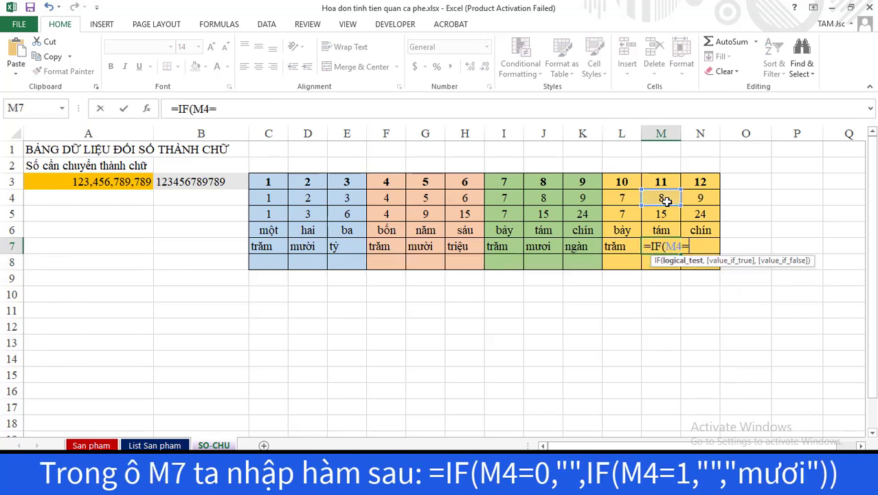
{"action": "type", "text": "0,\"\","}
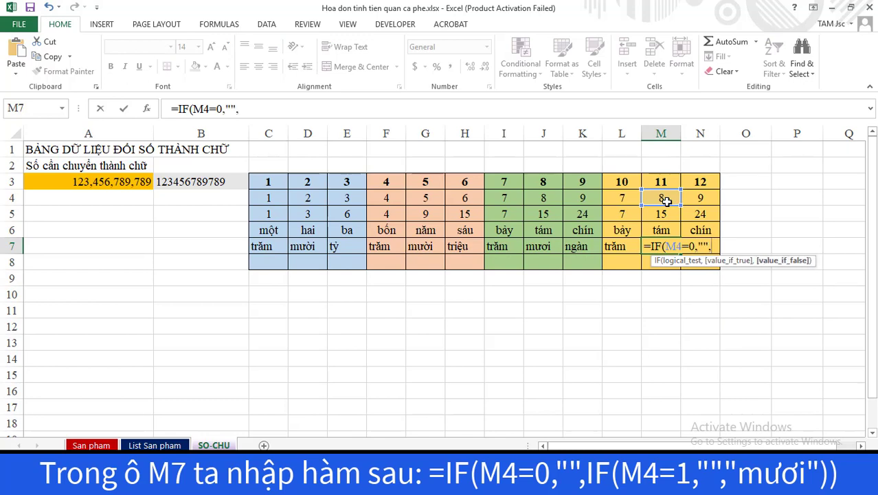
{"action": "type", "text": "IF("}
{"action": "left_click", "coordinate": [661, 199]}
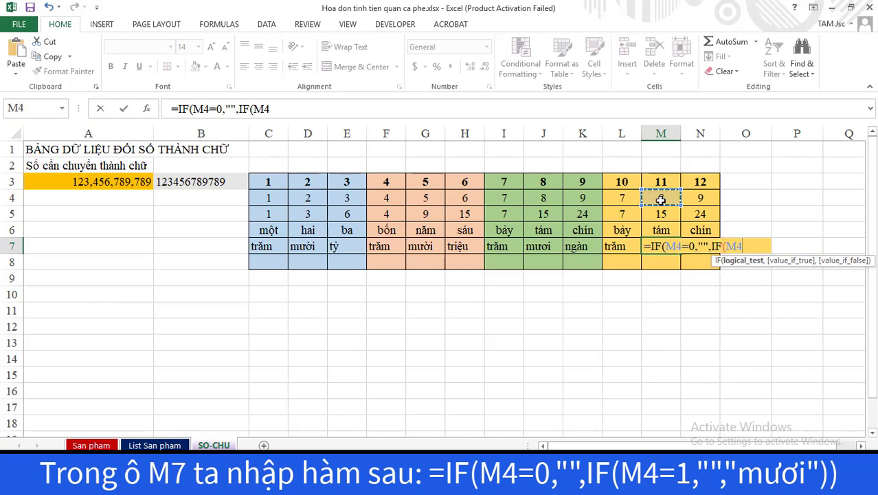
{"action": "type", "text": "=1,\"\",\""}
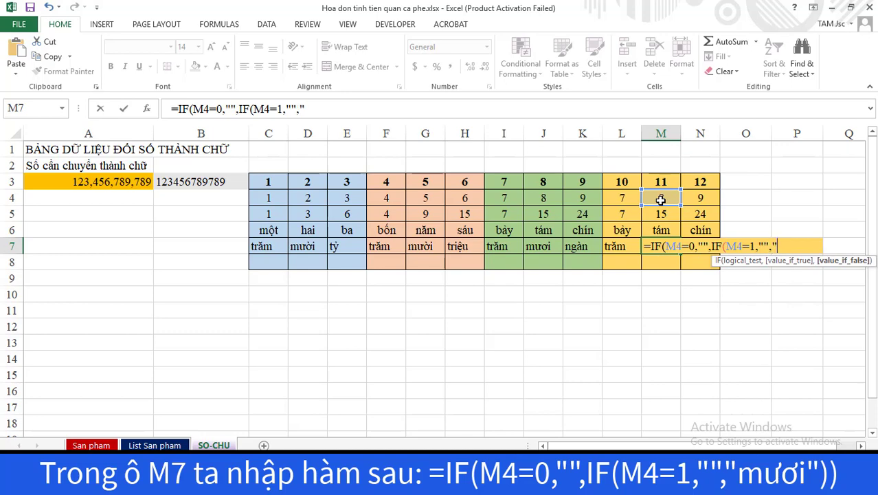
{"action": "type", "text": "mươi"}
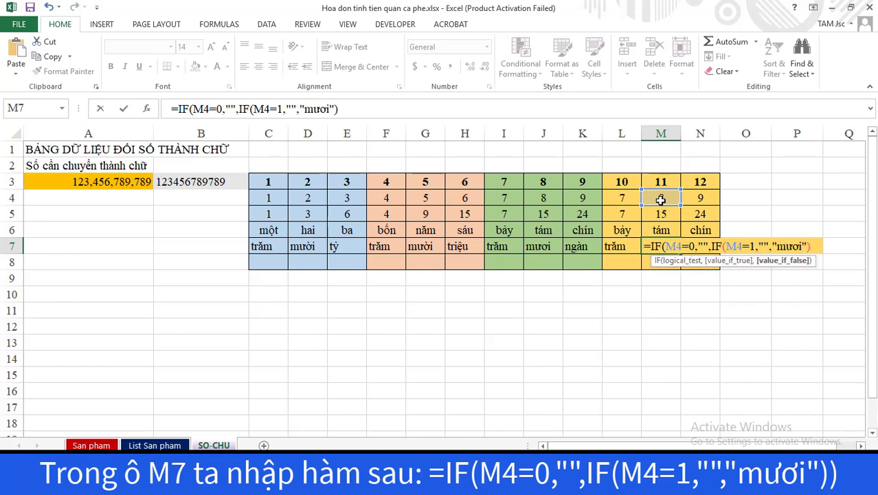
{"action": "key", "text": "Return"}
{"action": "left_click", "coordinate": [415, 285]}
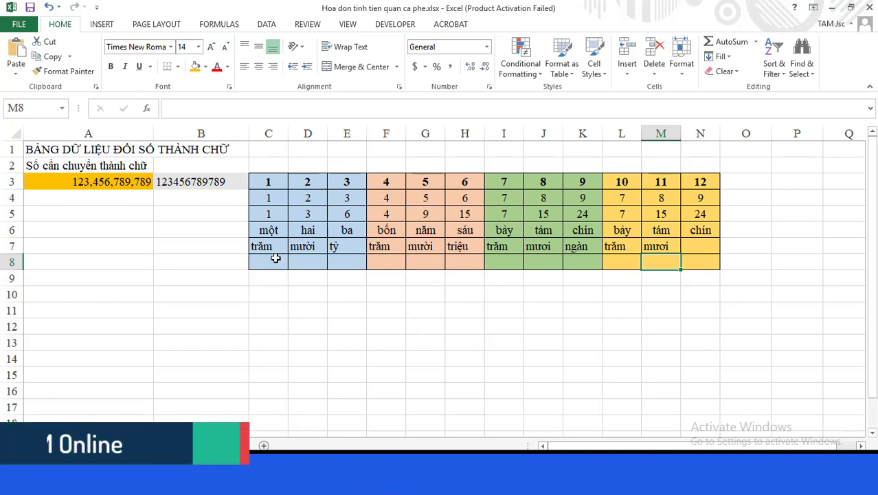
Step: Centre the place-value words in C7:M7
{"action": "left_click_drag", "start_coordinate": [265, 247], "coordinate": [677, 246]}
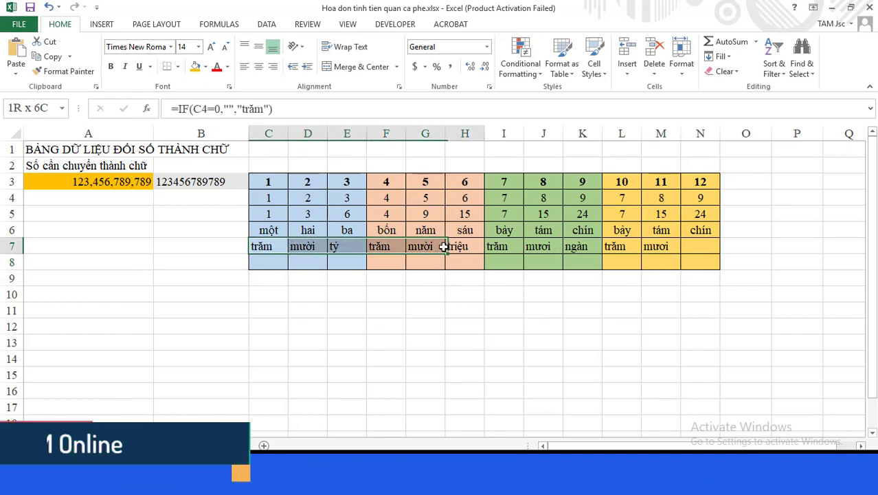
{"action": "left_click", "coordinate": [258, 66]}
{"action": "left_click", "coordinate": [773, 264]}
{"action": "left_click", "coordinate": [272, 278]}
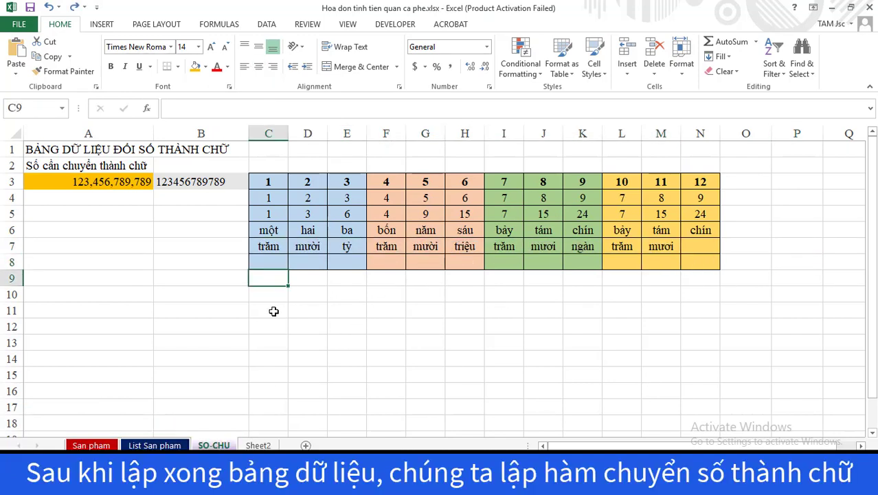
Step: Delete the empty coloured row 8
{"action": "left_click", "coordinate": [13, 264]}
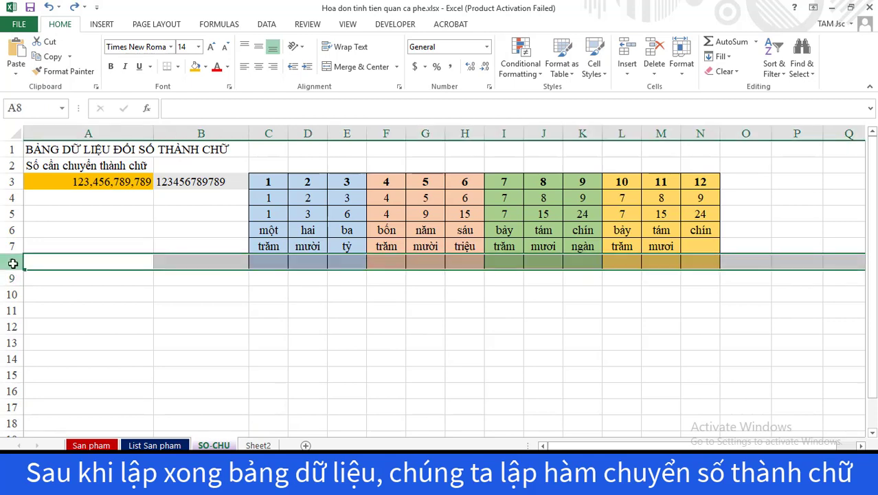
{"action": "right_click", "coordinate": [13, 263]}
{"action": "left_click", "coordinate": [43, 370]}
{"action": "left_click", "coordinate": [118, 328]}
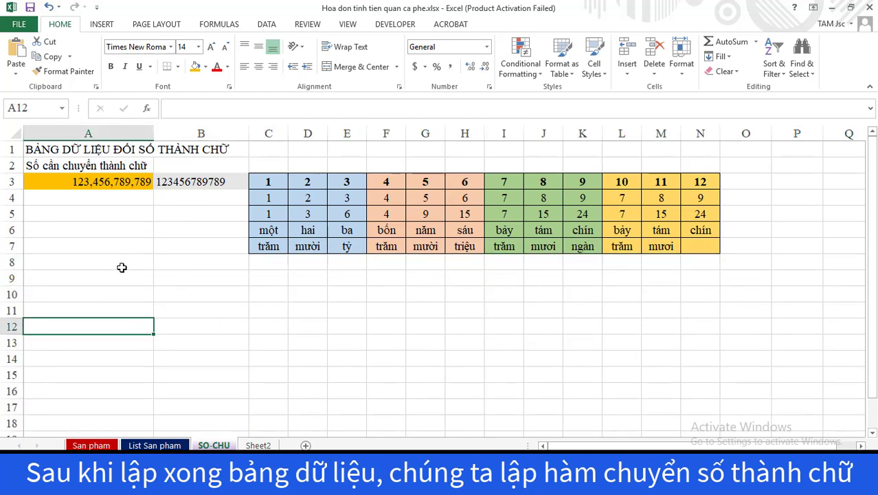
Step: Type the label 'Chuyển số thành chữ với hàm sau' in A8, then switch to Sheet2
{"action": "left_click", "coordinate": [178, 262]}
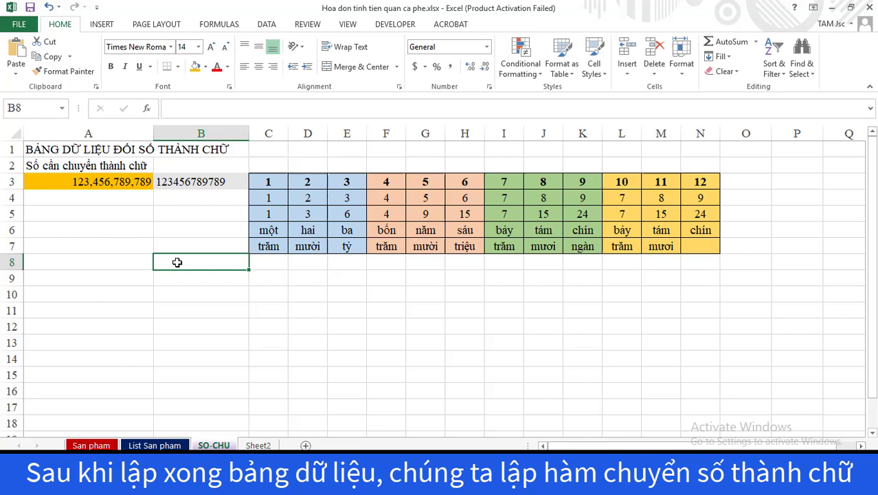
{"action": "left_click", "coordinate": [123, 263]}
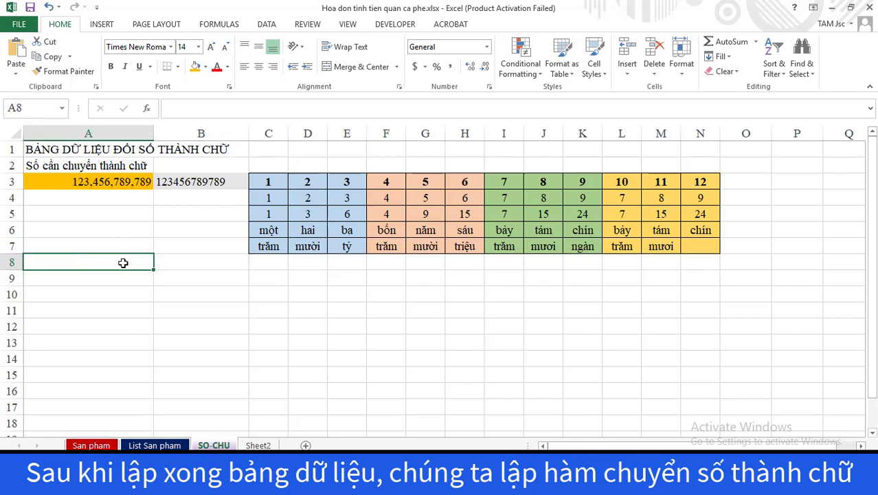
{"action": "type", "text": "Chuyển"}
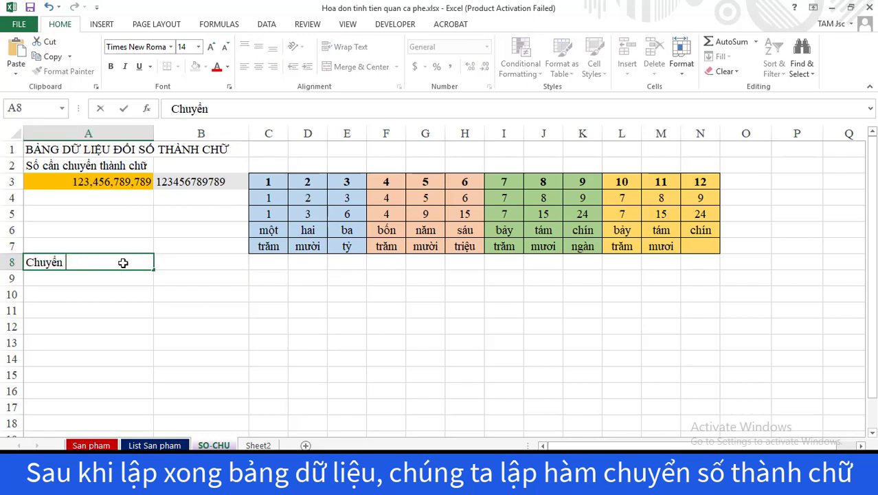
{"action": "type", "text": " số thanh"}
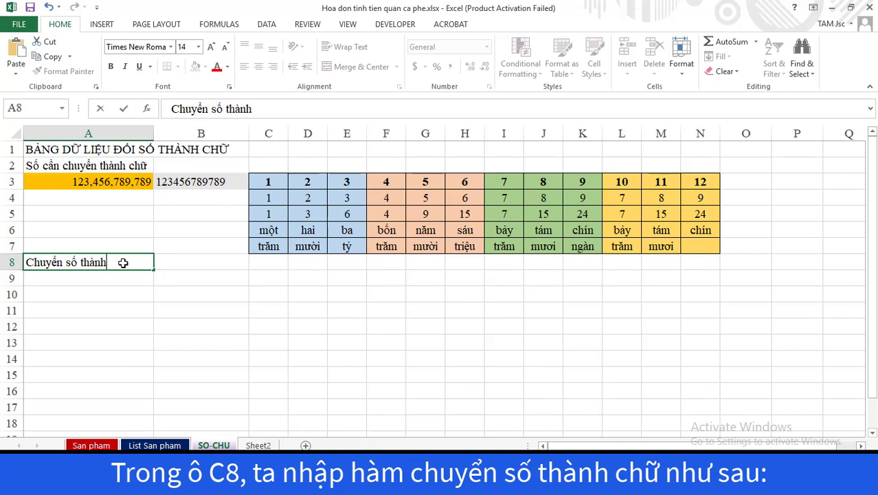
{"action": "type", "text": " chư"}
{"action": "type", "text": " với hà"}
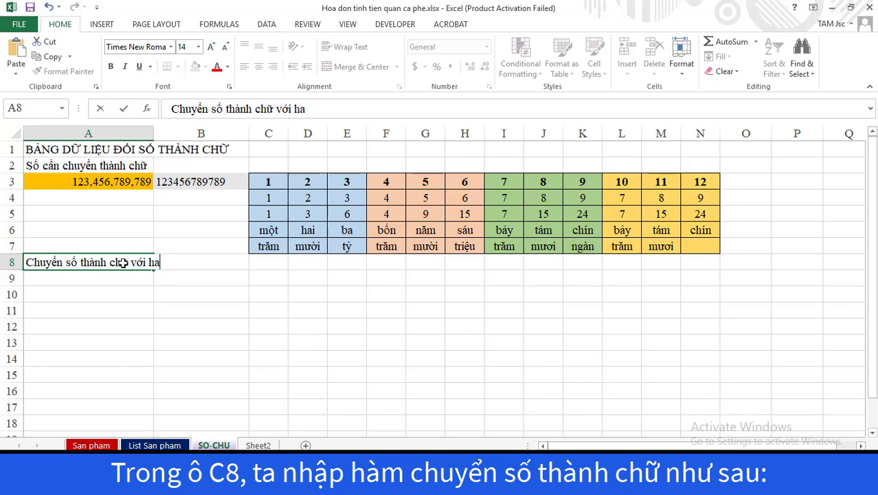
{"action": "type", "text": "n"}
{"action": "key", "text": "BackSpace"}
{"action": "type", "text": "m sa"}
{"action": "type", "text": "u:"}
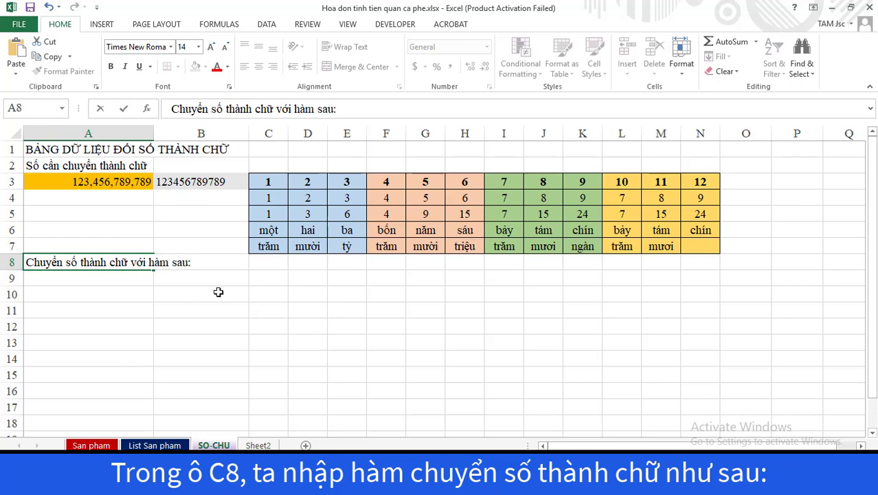
{"action": "left_click", "coordinate": [217, 291]}
{"action": "left_click", "coordinate": [258, 445]}
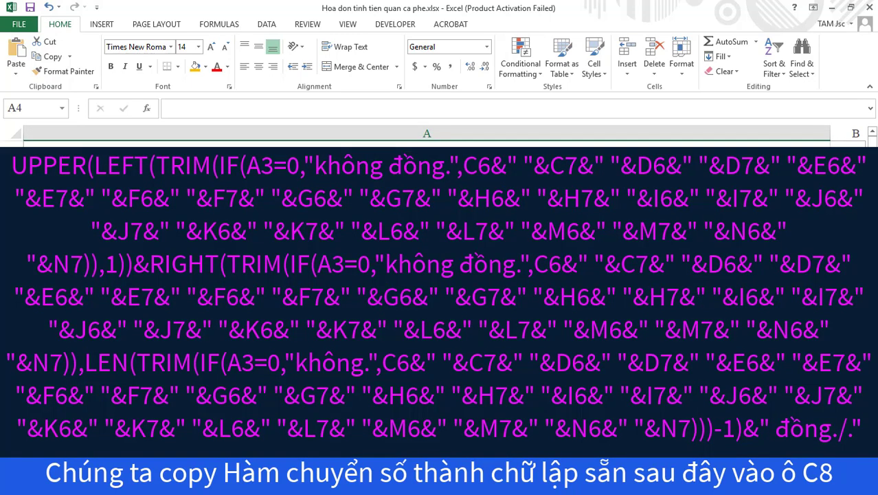
Step: Copy the formula text from Sheet2 A1 and enter it after = in SO-CHU C8
{"action": "key", "text": "ctrl+Home"}
{"action": "key", "text": "F2"}
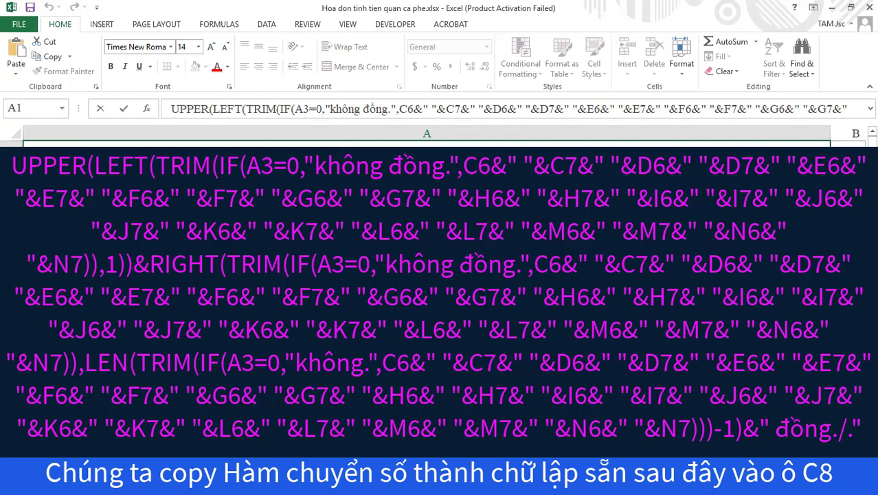
{"action": "key", "text": "End"}
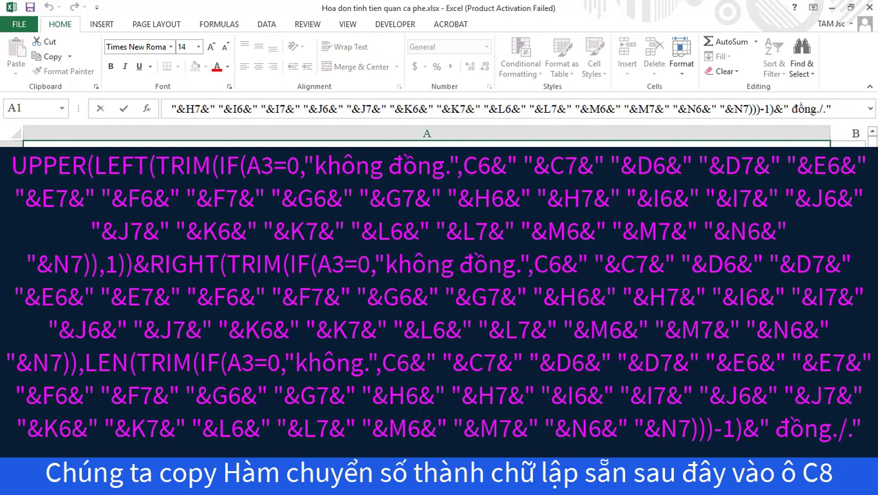
{"action": "left_click", "coordinate": [264, 262]}
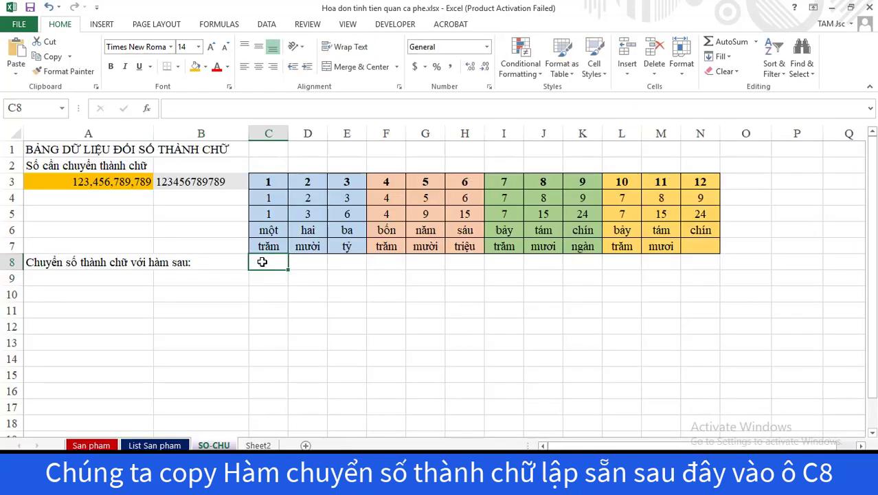
{"action": "type", "text": "="}
{"action": "type", "text": "UPPER(LEFT(TRIM(IF(A3=0,\"không đồng.\",C6&\" \"&C7&\" \"&D6&\" \"&D7&\" \"&E6&\" \"&E7&\" \"&F6&\" \"&F7&\" \"&G6&\" \"&G7&\" \"&H6&\" \"&H7&\" \"&I6&\" \"&I7&\" \"&J6&\" \"&J7&\" \"&K6&\" \"&K7&\" \"&L6&\" \"&L7&\" \"&M6&\" \"&M7&\" \"&N6&\" \"&N7)),1))&RIGHT(TRIM(IF(A3=0,\"không đồng.\",C6&\" \"&C7&\" \"&D6&\" \"&D7&\" \"&E6&\" \"&E7&\" \"&F6&\" \"&F7&\" \"&G6&\" \"&G7&\" \"&H6&\" \"&H7&\" \"&I6&\" \"&I7&\" \"&J6&\" \"&J7&\" \"&K6&\" \"&K7&\" \"&L6&\" \"&L7&\" \"&M6&\" \"&M7&\" \"&N6&\" \"&N7)),LEN(TRIM(IF(A3=0,\"không.\",C6&\" \"&C7&\" \"&D6&\" \"&D7&\" \"&E6&\" \"&E7&\" \"&F6&\" \"&F7&\" \"&G6&\" \"&G7&\" \"&H6&\" \"&H7&\" \"&I6&\" \"&I7&\" \"&J6&\" \"&J7&\" \"&K6&\" \"&K7&\" \"&L6&\" \"&L7&\" \"&M6&\" \"&M7&\" \"&N6&\" \"&N7)))-1)&\" đồng./.\""}
{"action": "key", "text": "Return"}
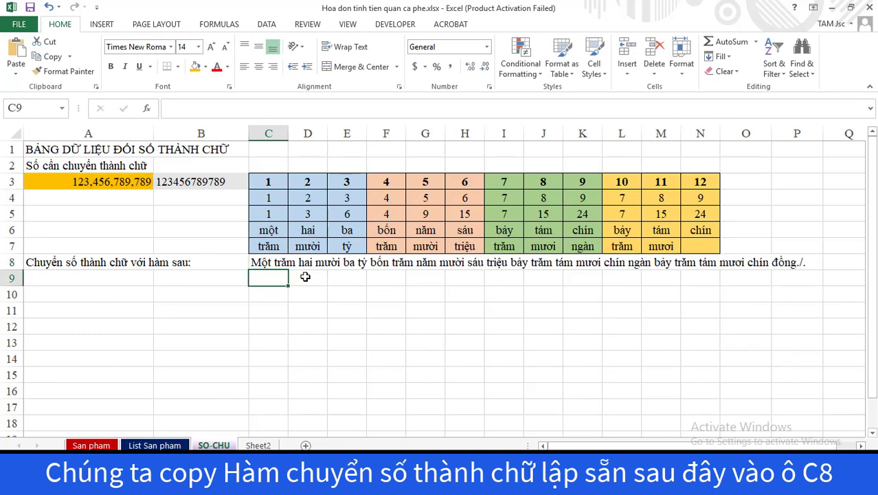
Step: Format the C8 result bold and italic
{"action": "left_click", "coordinate": [274, 260]}
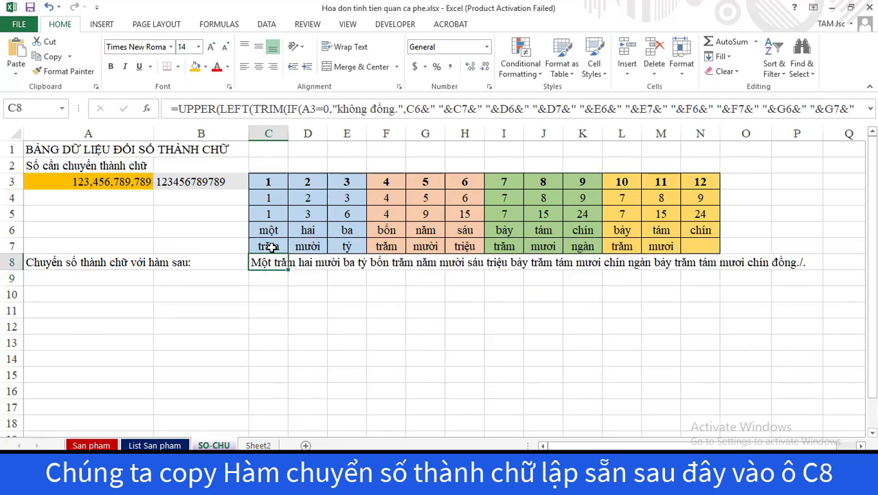
{"action": "left_click", "coordinate": [110, 67]}
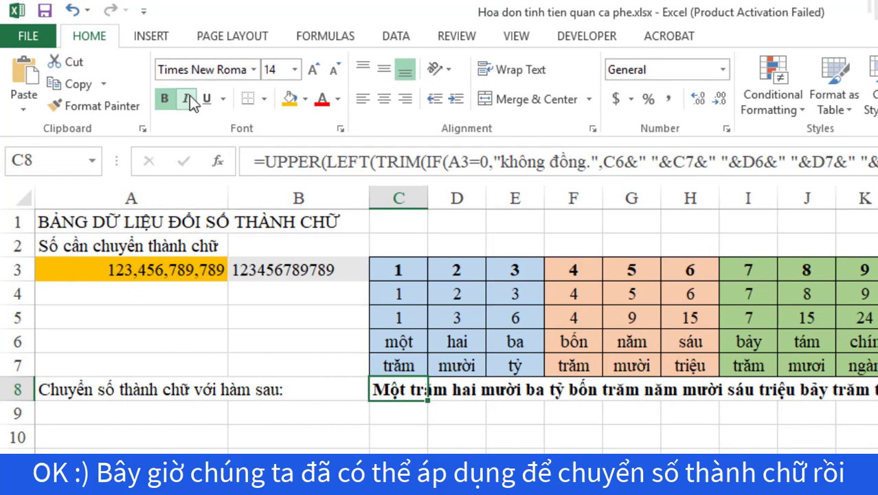
{"action": "left_click", "coordinate": [191, 102]}
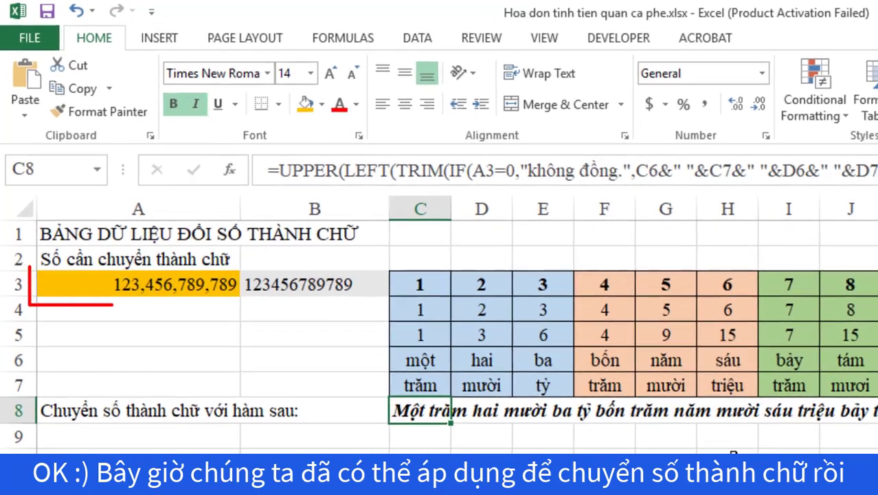
Step: Type a four-line note in A9 saying to drop "đồng./." from the formula when no unit is needed
{"action": "left_click", "coordinate": [573, 461]}
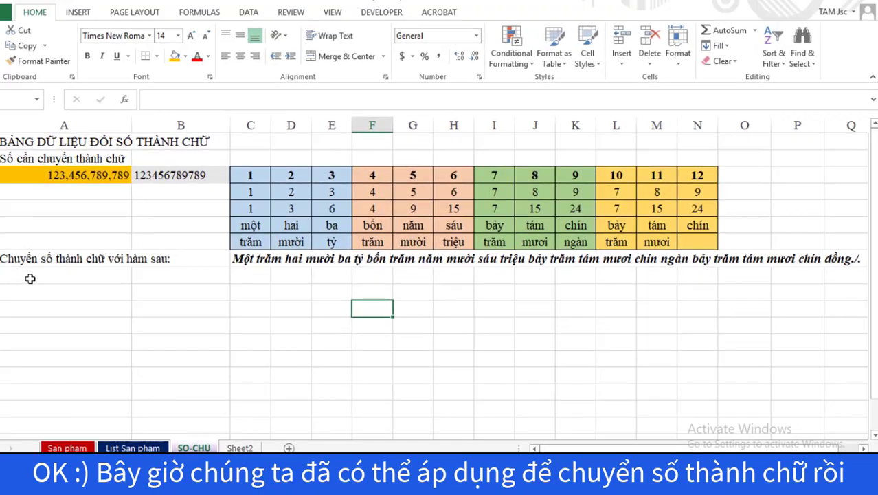
{"action": "left_click", "coordinate": [59, 281]}
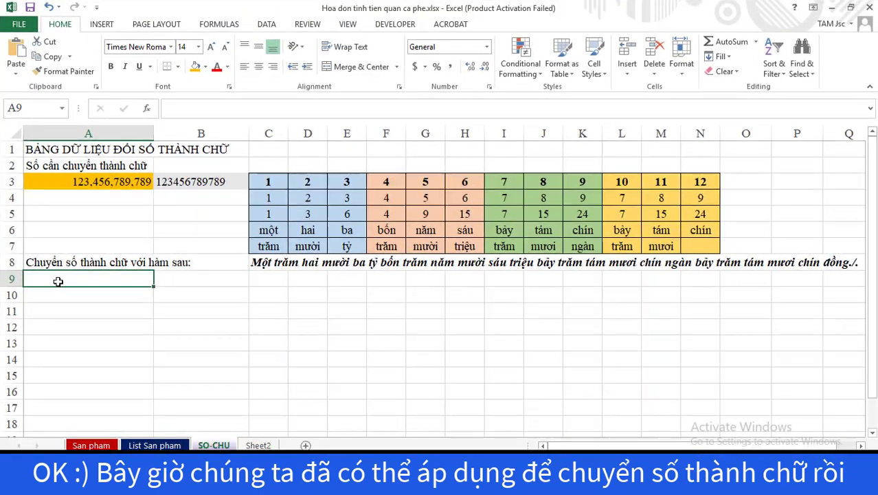
{"action": "type", "text": "Trường"}
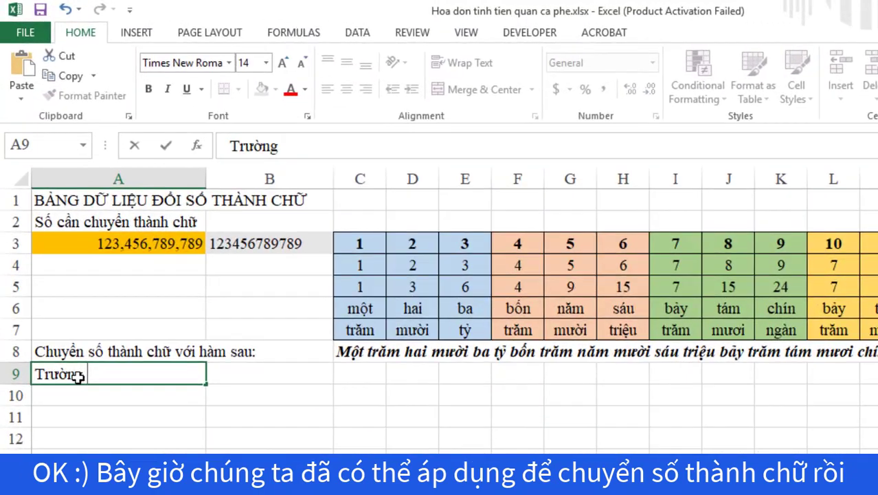
{"action": "type", "text": " h"}
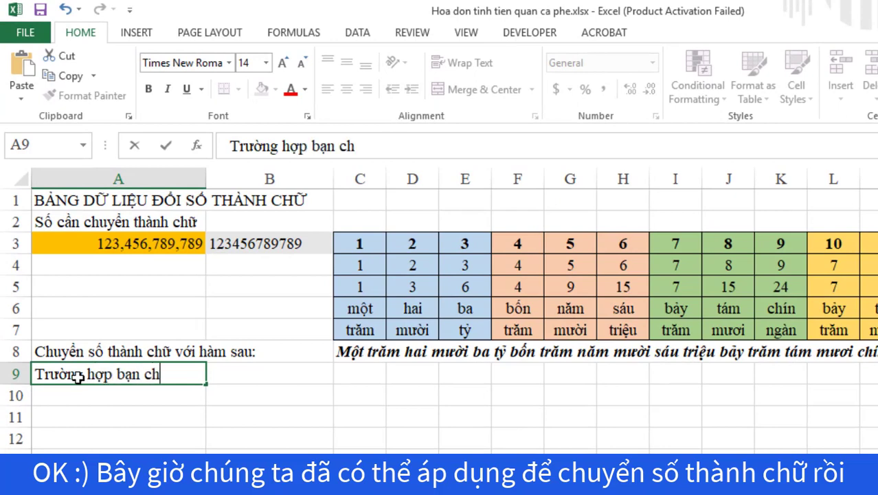
{"action": "type", "text": "ơp ban chỉ cần"}
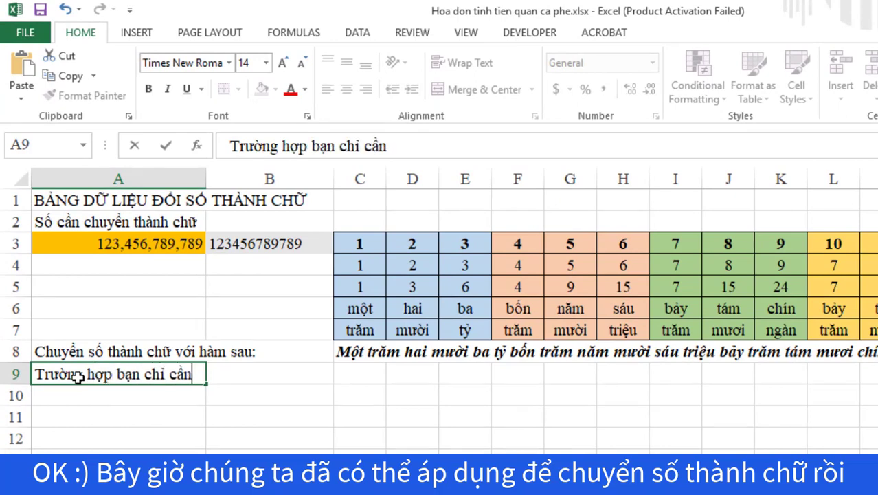
{"action": "type", "text": " chuyển từ s"}
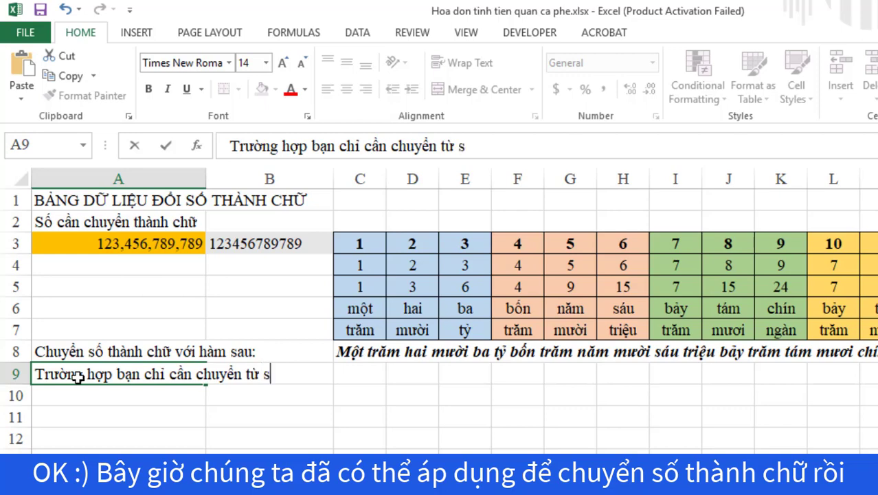
{"action": "type", "text": "ố"}
{"action": "key", "text": "alt+Return"}
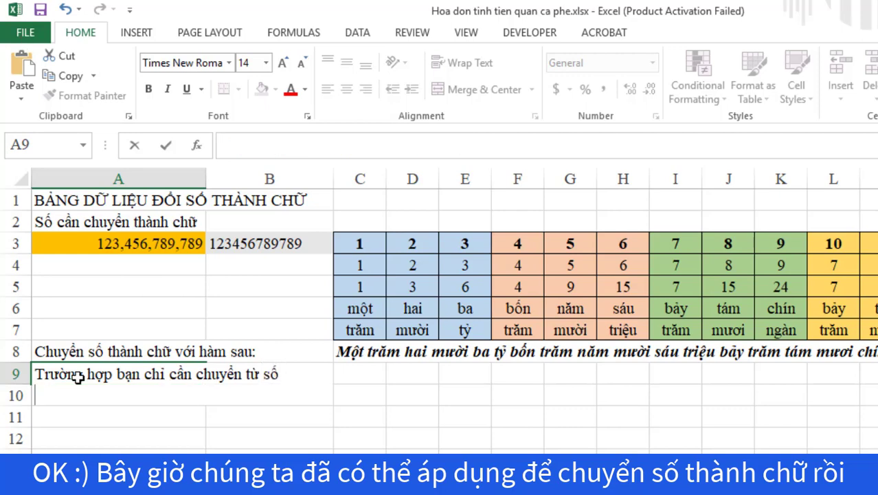
{"action": "type", "text": "sang chữ ma"}
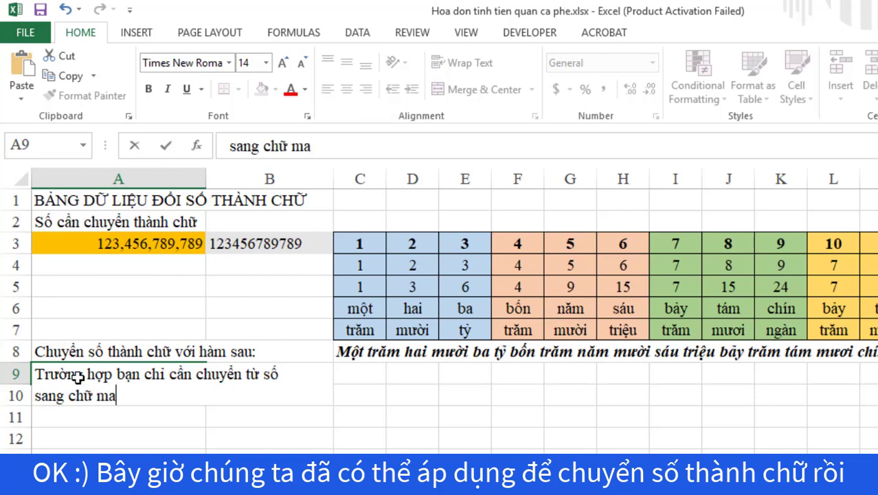
{"action": "key", "text": "BackSpace"}
{"action": "type", "text": "à không ke"}
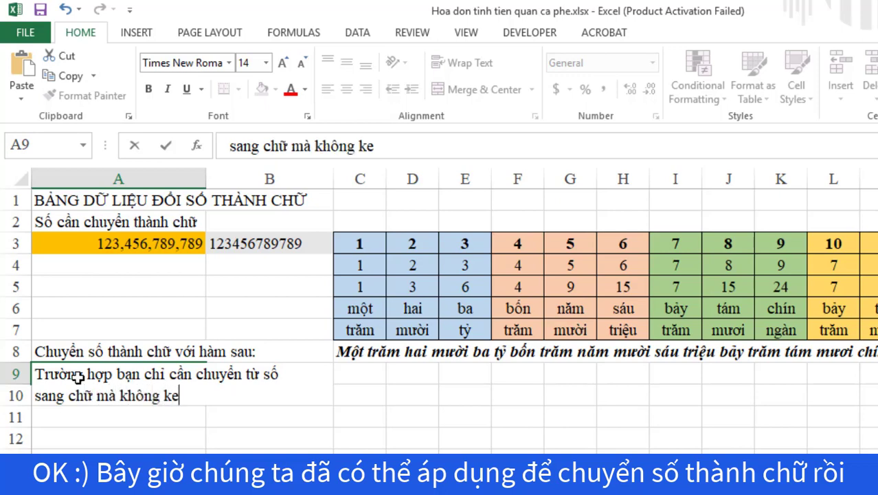
{"action": "key", "text": "BackSpace"}
{"action": "type", "text": "èm theo đơn"}
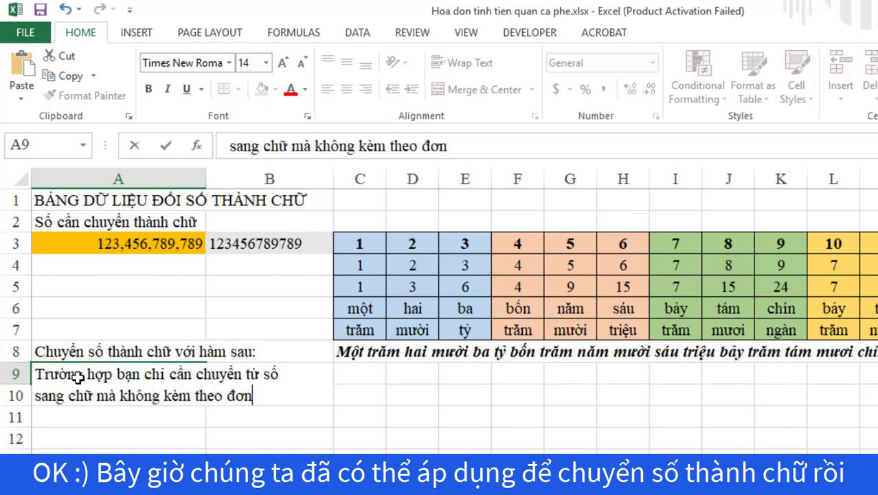
{"action": "type", "text": " vị\""}
{"action": "type", "text": "đồng"}
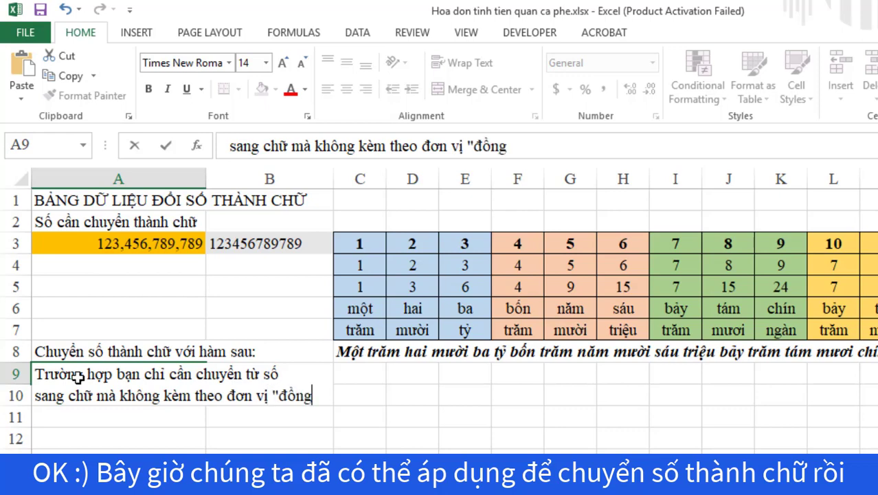
{"action": "key", "text": "alt+Return"}
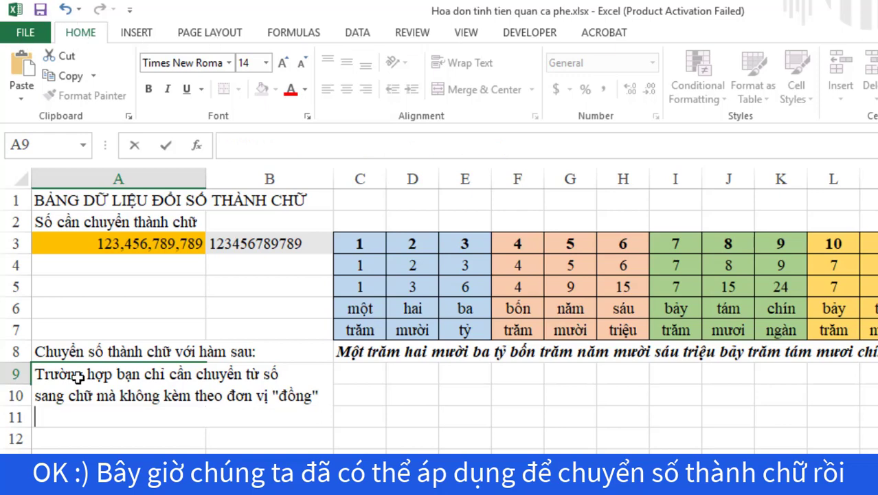
{"action": "type", "text": "thì ta ch"}
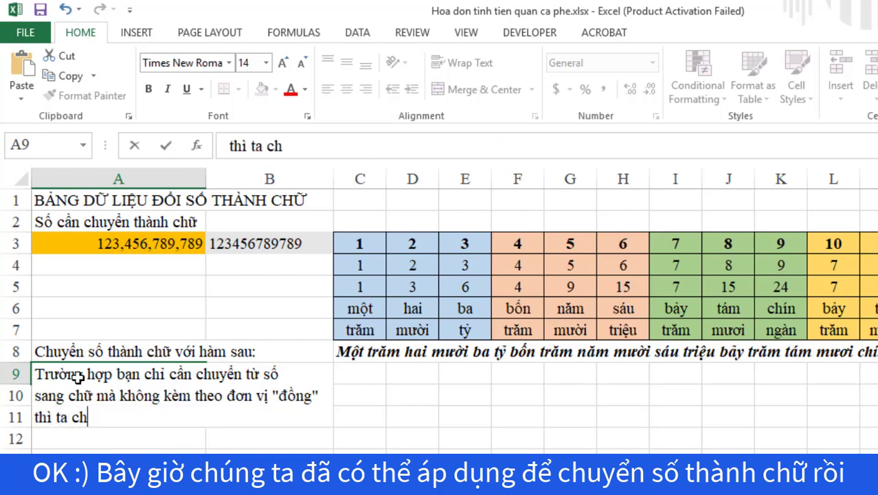
{"action": "type", "text": "ỉ việc"}
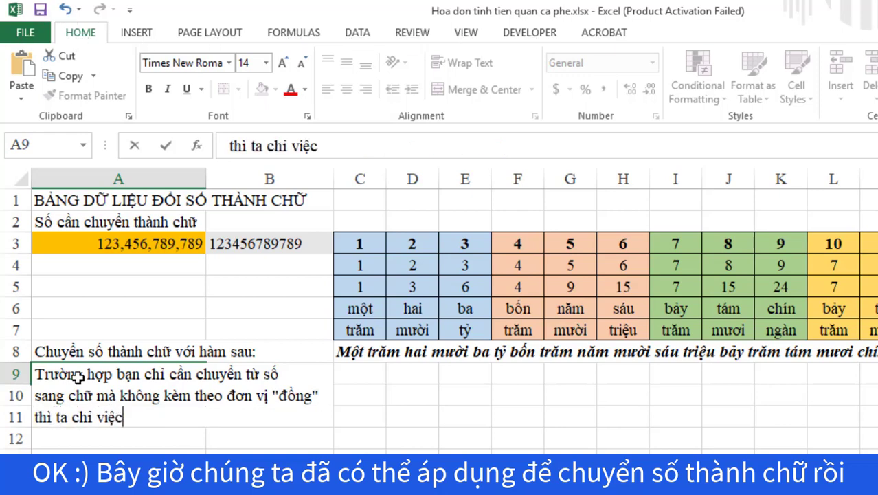
{"action": "type", "text": " bỏ \""}
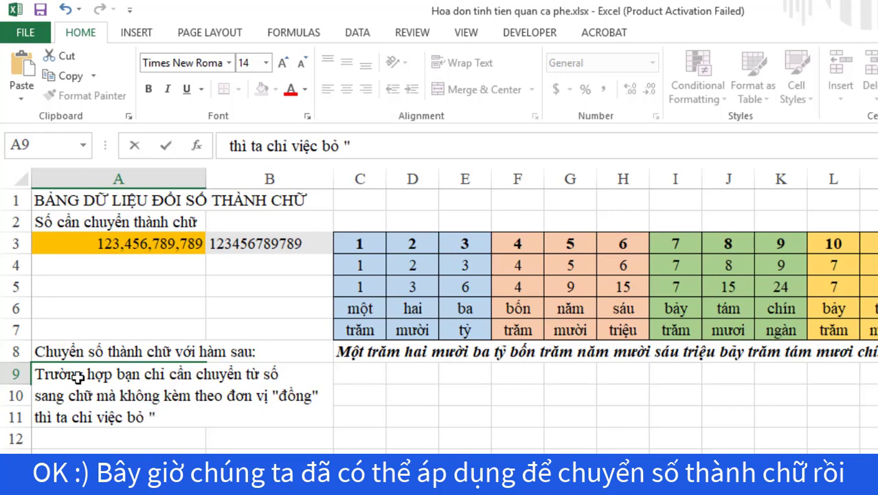
{"action": "type", "text": "đồng./."}
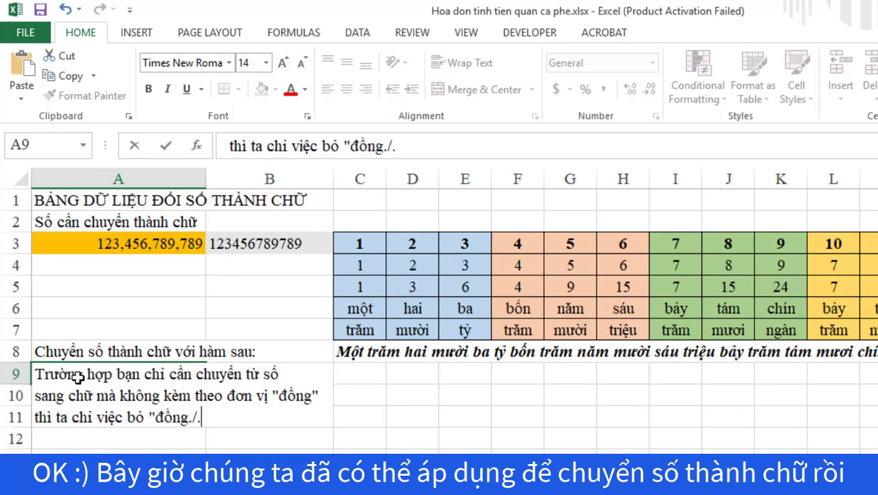
{"action": "type", "text": "\" trong"}
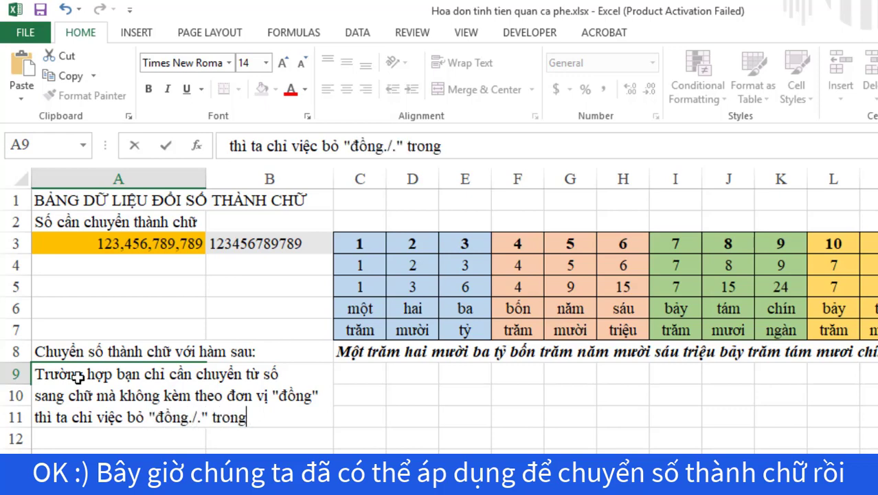
{"action": "type", "text": " ham"}
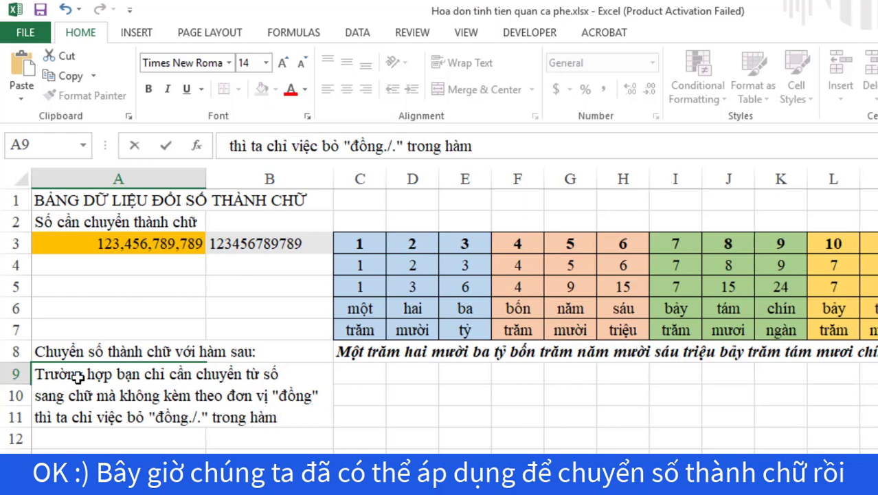
{"action": "type", "text": " vừa"}
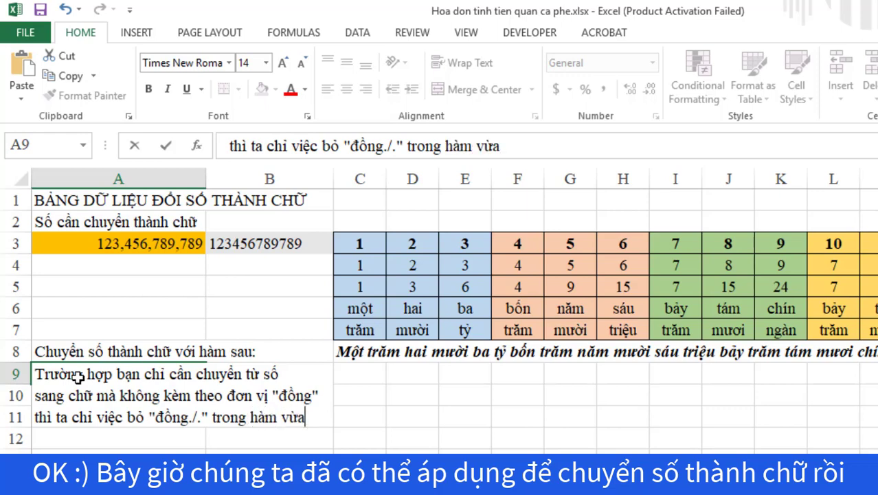
{"action": "key", "text": "alt+Return"}
{"action": "type", "text": "lập là"}
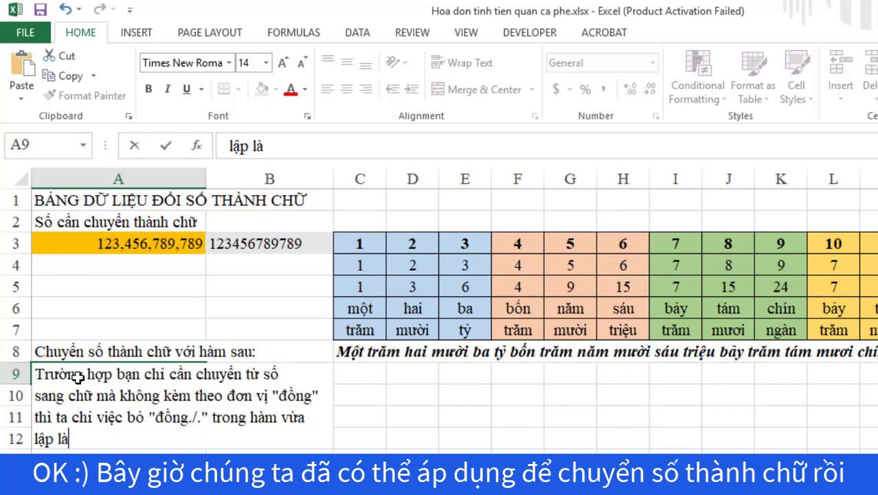
{"action": "type", "text": " OK."}
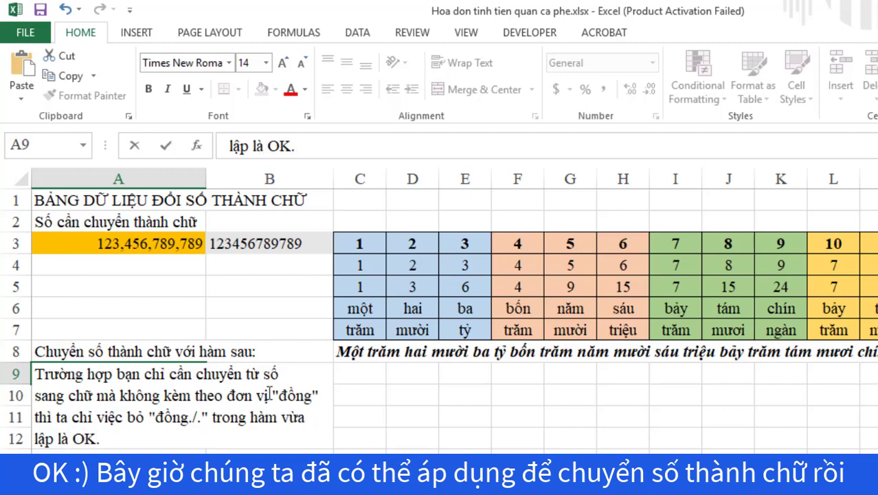
{"action": "left_click", "coordinate": [354, 400]}
Step: Paste the number-to-words formula into C9 and delete its trailing "đồng./." part
{"action": "left_click", "coordinate": [270, 297]}
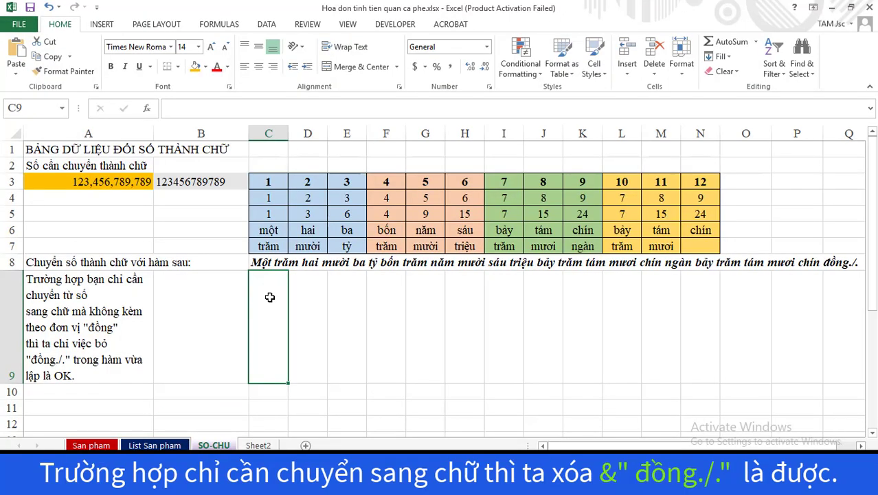
{"action": "double_click", "coordinate": [270, 297]}
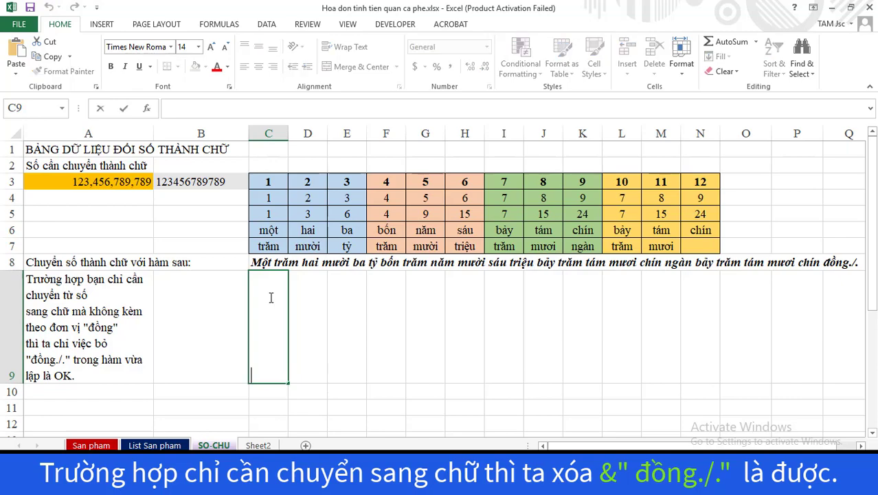
{"action": "type", "text": "="}
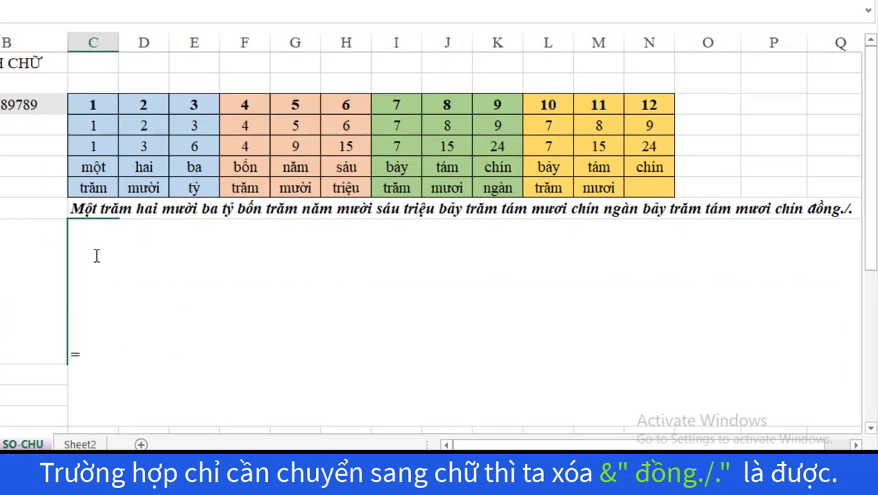
{"action": "type", "text": "UPPER(LEFT(TRIM(IF(A3=0,\"không đồng.\",C6&\" \"&C7&\" \"&D6&\" \"&D7&\" \"&E6&\" \"&E7&\" \"&F6&\" \"&F7&\" \"&G6&\" \"&G7&\" \"&H6&\" \"&H7&\" \"&I6&\" \"&I7&\" \"&J6&\" \"&J7&\" \"&K6&\" \"&K7&\" \"&L6&\" \"&L7&\" \"&M6&\" \"&M7&\" \"&N6&\" \"&N7)),1))&RIGHT(TRIM(IF(A3=0,\"không đồng.\",C6&\" \"&C7&\" \"&D6&\" \"&D7&\" \"&E6&\" \"&E7&\" \"&F6&\" \"&F7&\" \"&G6&\" \"&G7&\" \"&H6&\" \"&H7&\" \"&I6&\" \"&I7&\" \"&J6&\" \"&J7&\" \"&K6&\" \"&K7&\" \"&L6&\" \"&L7&\" \"&M6&\" \"&M7&\" \"&N6&\" \"&N7)),LEN(TRIM(IF(A3=0,\"không.\",C6&\" \"&C7&\" \"&D6&\" \"&D7&\" \"&E6&\" \"&E7&\" \"&F6&\" \"&F7&\" \"&G6&\" \"&G7&\" \"&H6&\" \"&H7&\" \"&I6&\" \"&I7&\" \"&J6&\" \"&J7&\" \"&K6&\" \"&K7&\" \"&L6&\" \"&L7&\" \"&M6&\" \"&M7&\" \"&N6&\" \"&N7)))-1)&\" đồng./.\""}
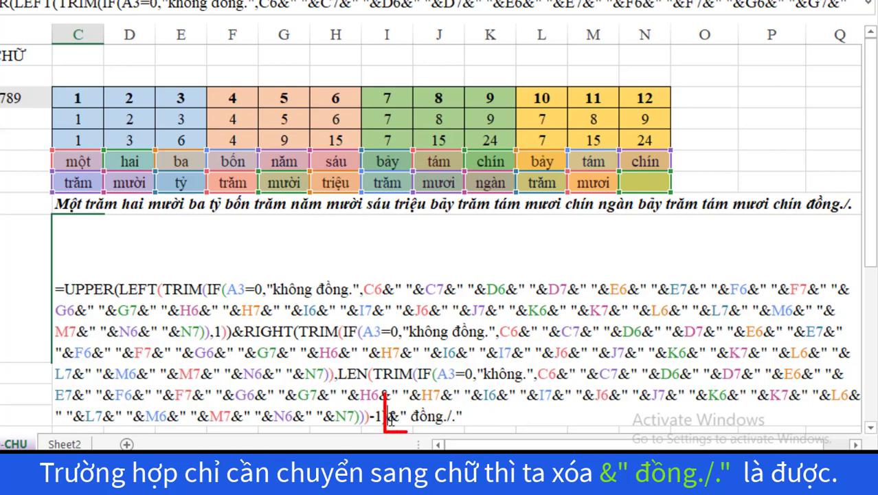
{"action": "left_click_drag", "start_coordinate": [389, 416], "coordinate": [460, 416]}
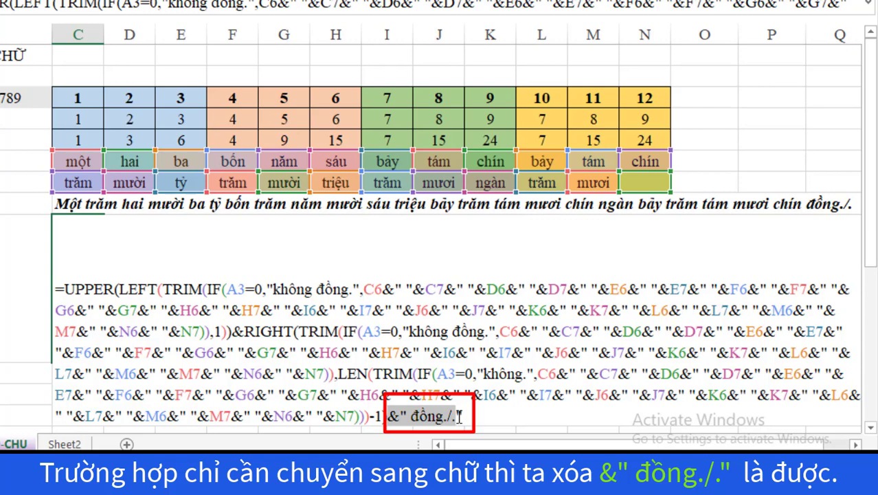
{"action": "left_click_drag", "start_coordinate": [459, 415], "coordinate": [478, 417]}
{"action": "key", "text": "Delete"}
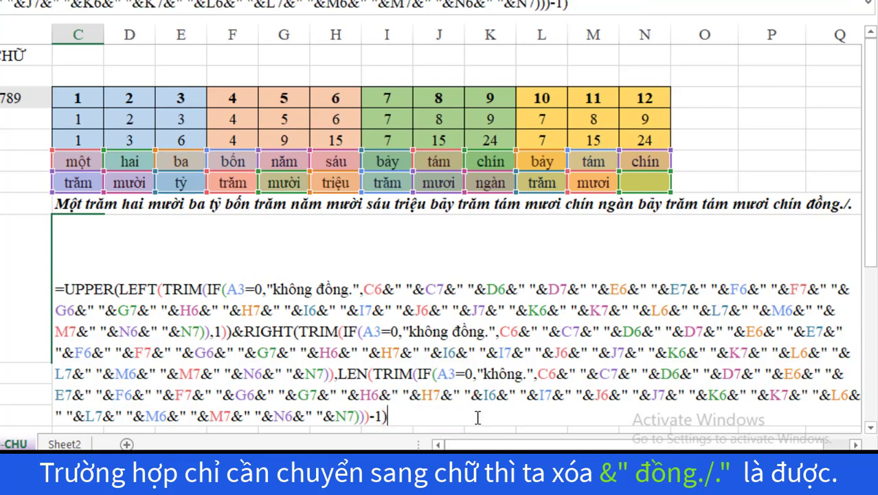
{"action": "key", "text": "Return"}
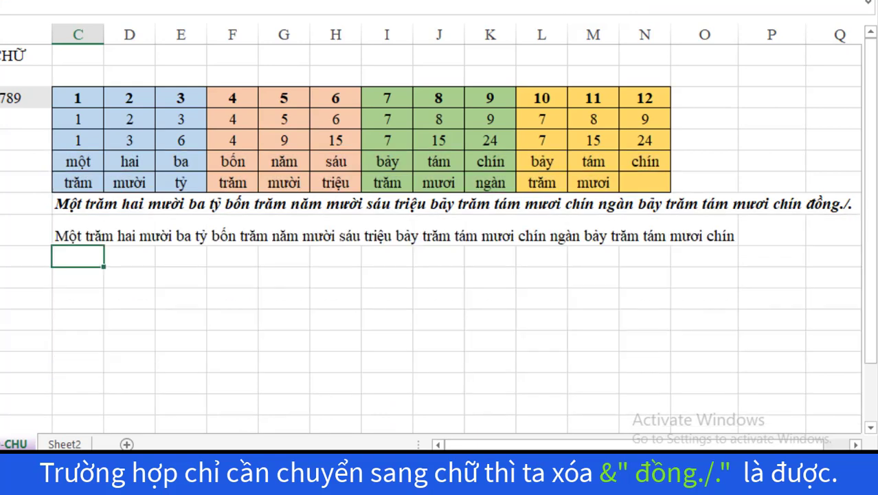
Step: Make the C9 result bold and italic
{"action": "left_click", "coordinate": [67, 234]}
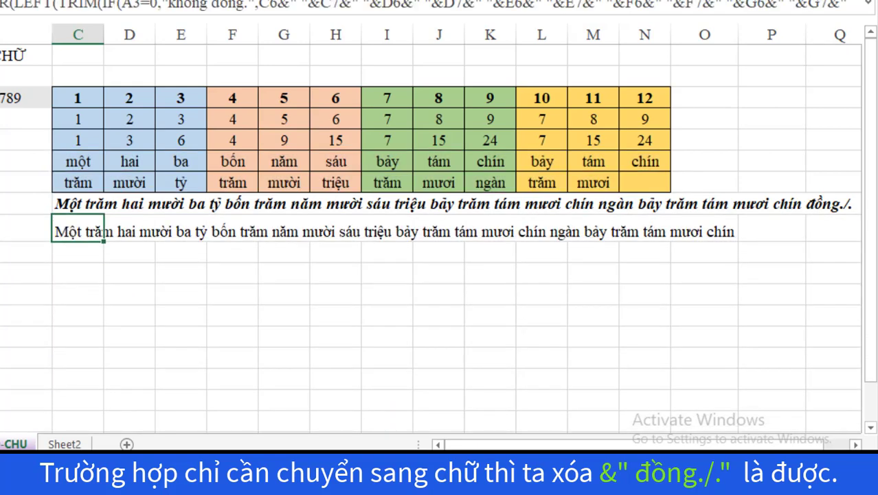
{"action": "key", "text": "ctrl+b"}
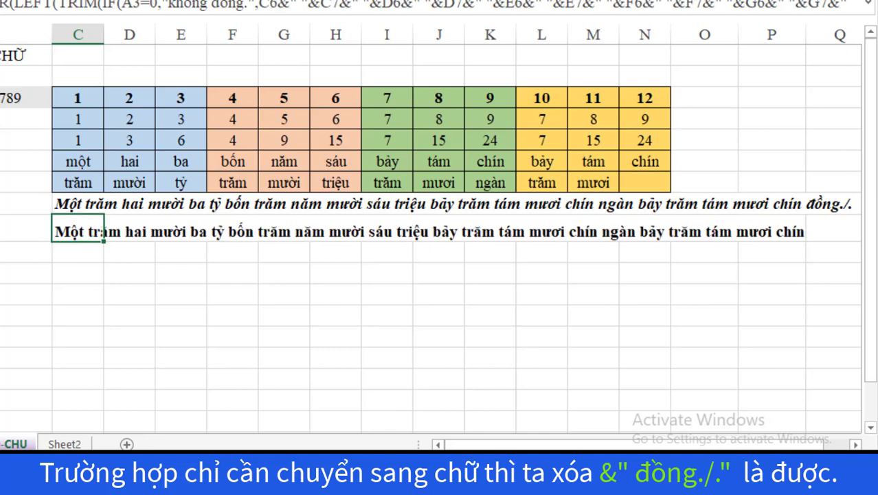
{"action": "key", "text": "ctrl+i"}
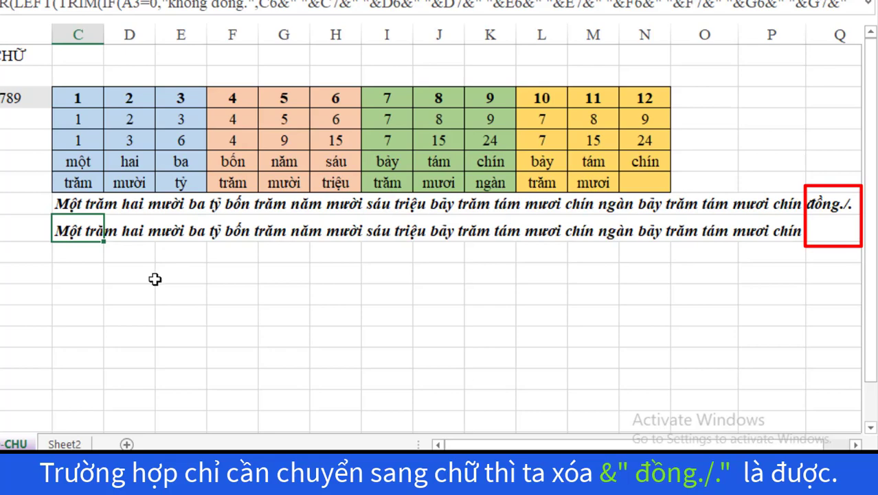
Step: Enter 126759508 in A3 to test the number-to-words formulas
{"action": "left_click", "coordinate": [155, 278]}
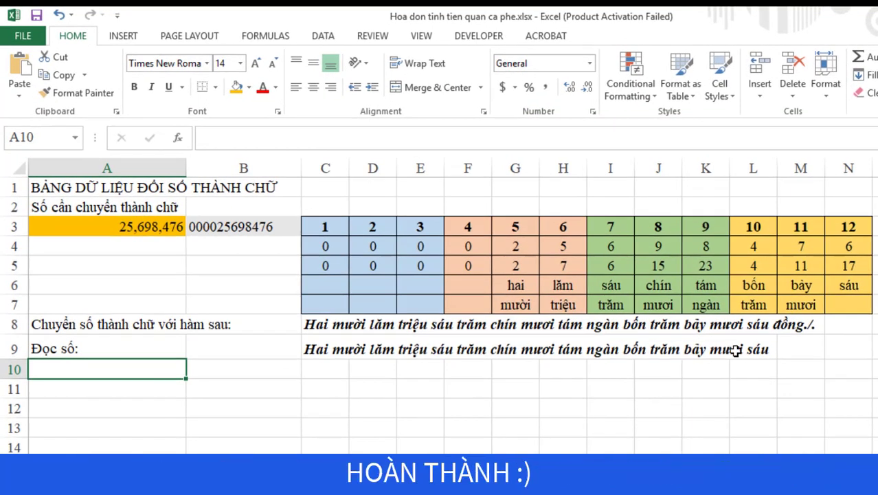
{"action": "left_click", "coordinate": [111, 226]}
{"action": "type", "text": "12"}
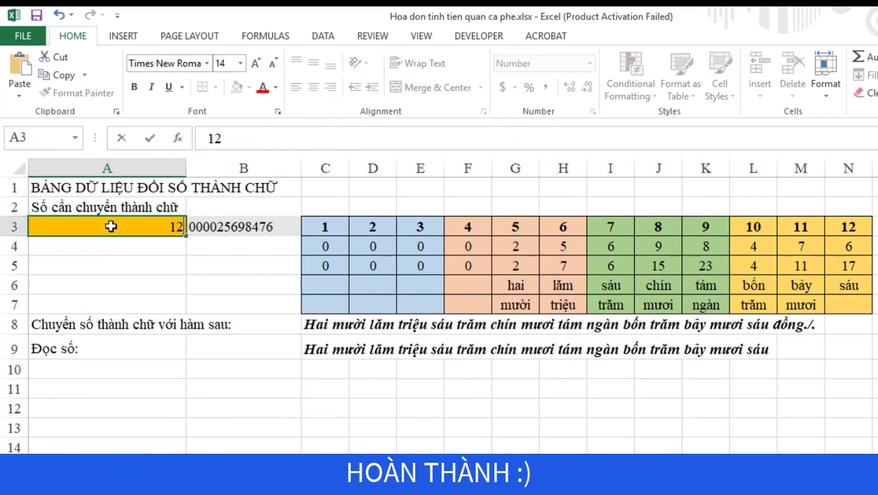
{"action": "type", "text": "6759"}
{"action": "type", "text": "50"}
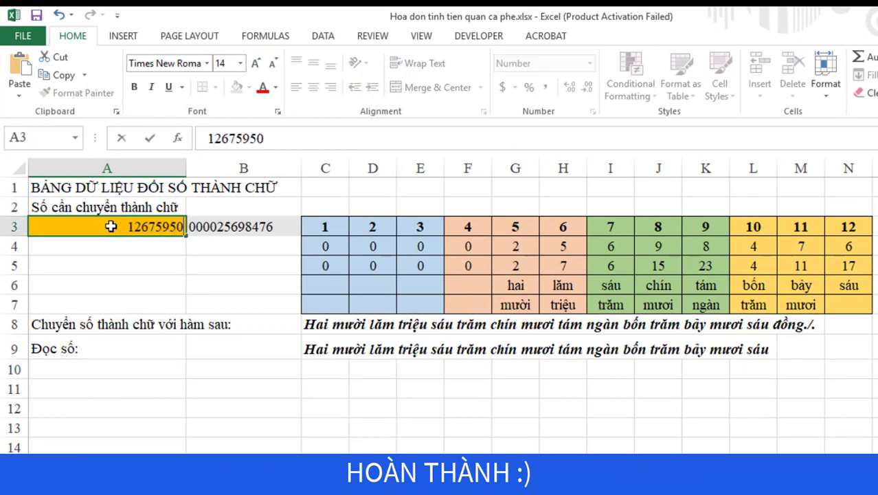
{"action": "type", "text": "8"}
{"action": "key", "text": "Return"}
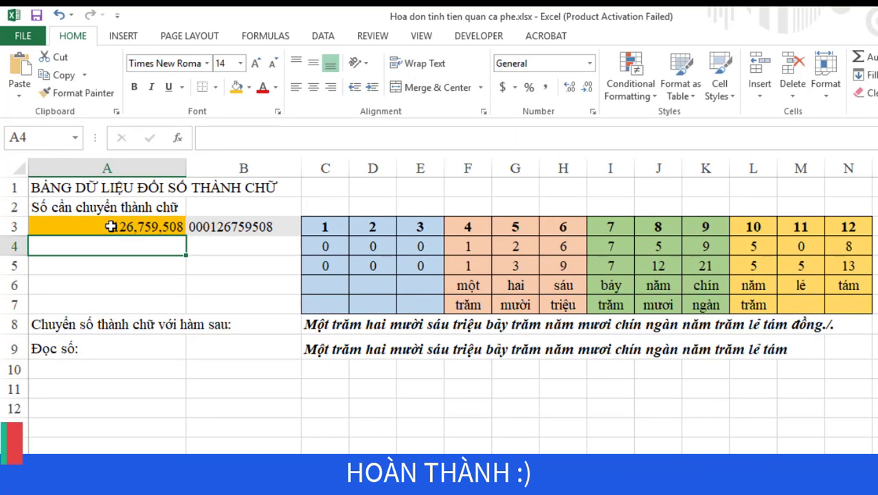
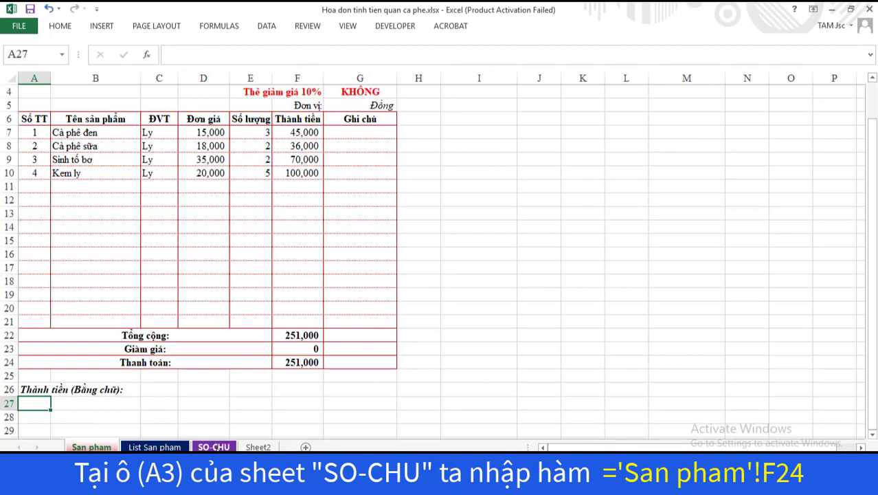
Step: Link SO-CHU cell A3 to the invoice payment total 'San pham'!F24 (251,000)
{"action": "left_click", "coordinate": [215, 447]}
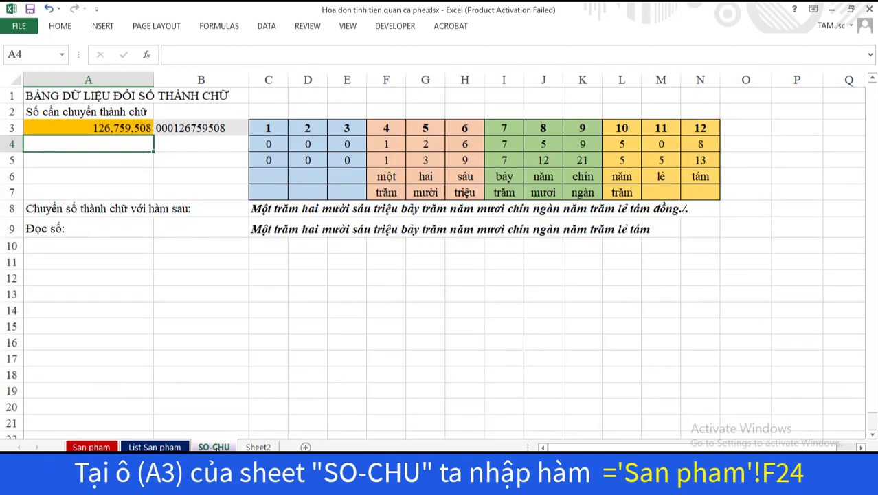
{"action": "left_click", "coordinate": [119, 130]}
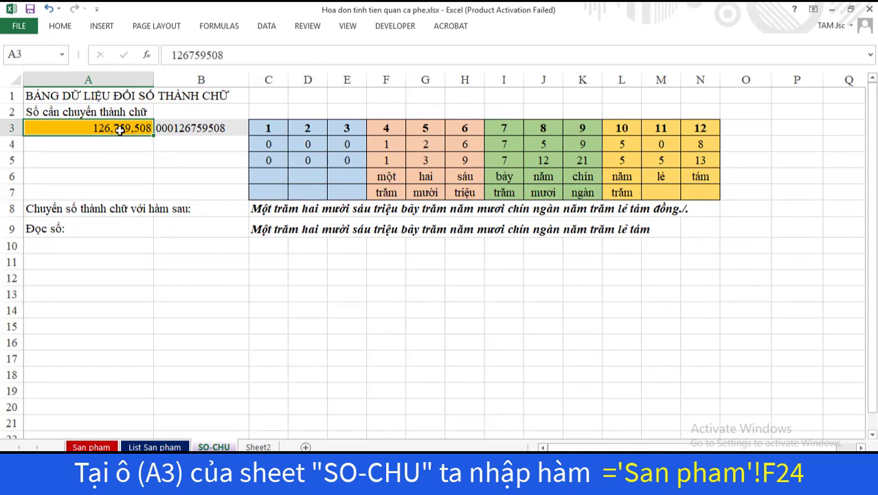
{"action": "type", "text": "="}
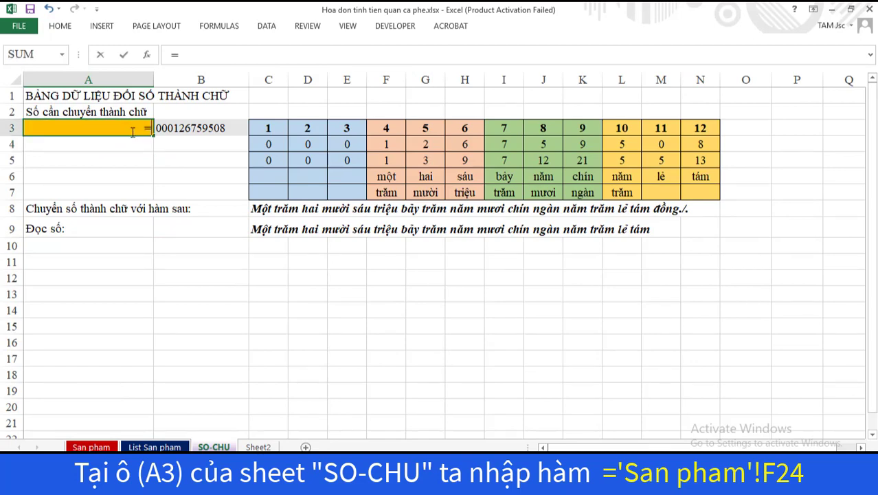
{"action": "left_click", "coordinate": [93, 447]}
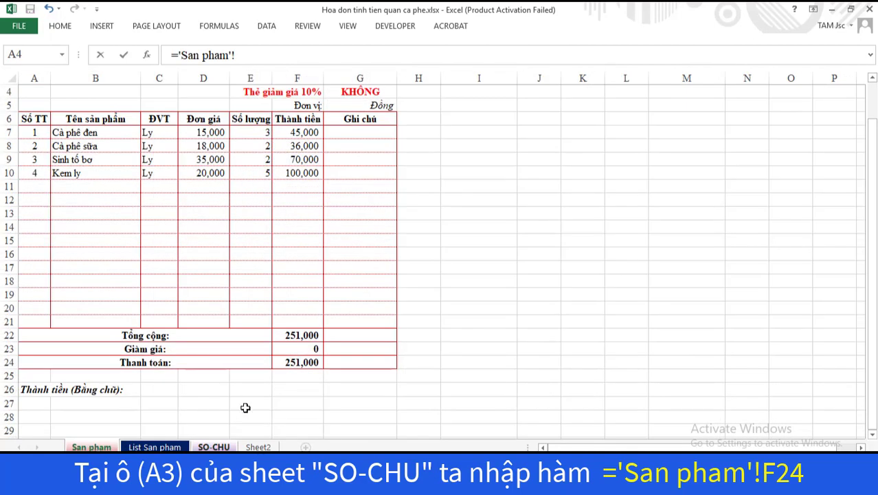
{"action": "left_click", "coordinate": [300, 363]}
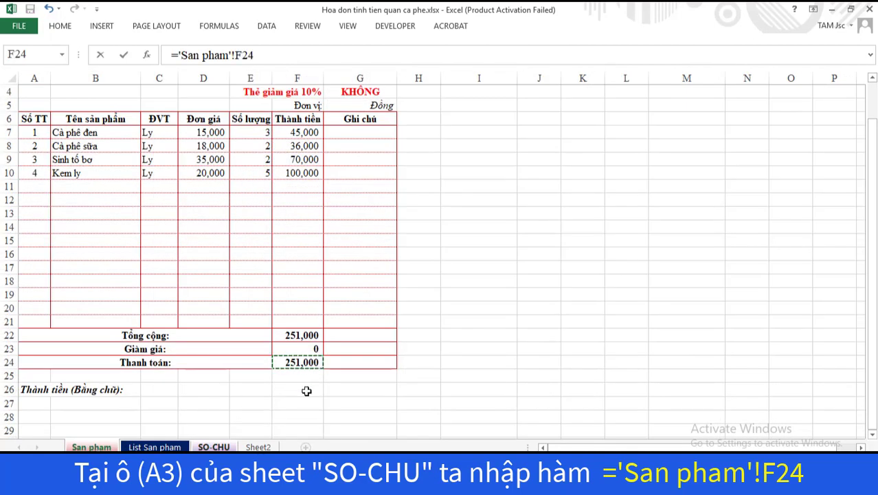
{"action": "key", "text": "Return"}
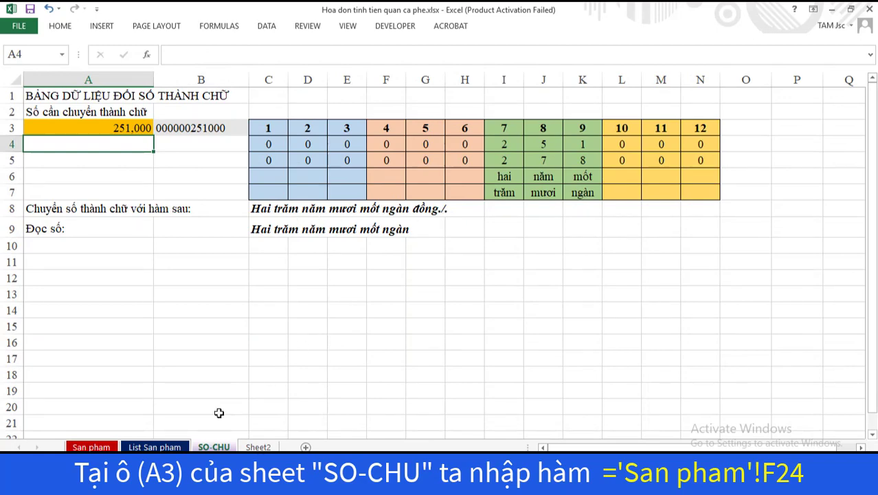
{"action": "left_click", "coordinate": [96, 448]}
Step: Fill invoice cell C26 with ='SO-CHU'!C8 to show the amount in words
{"action": "left_click", "coordinate": [170, 391]}
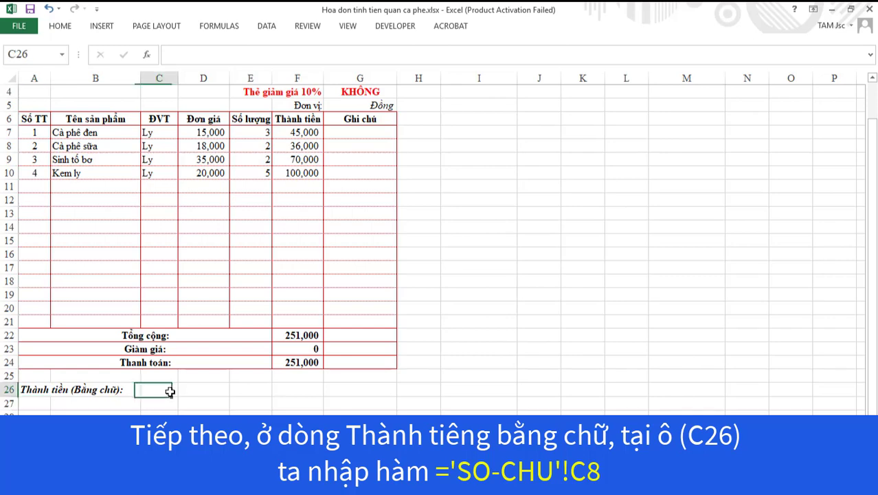
{"action": "type", "text": "="}
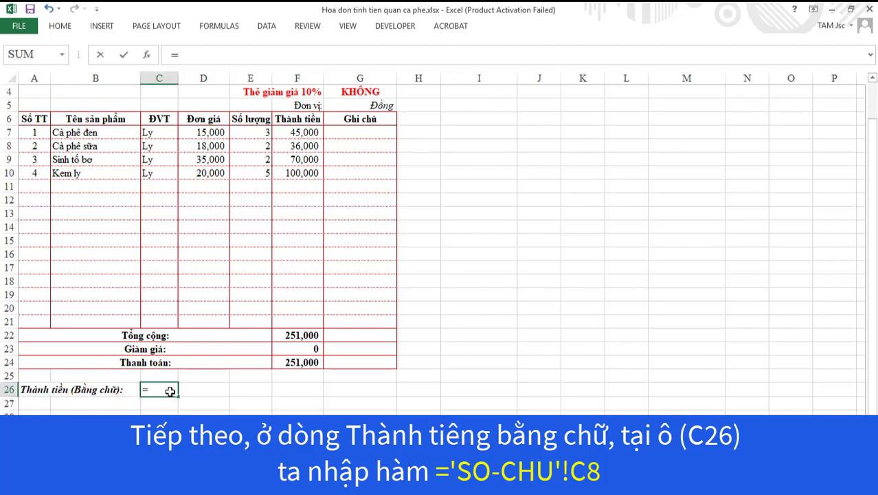
{"action": "left_click", "coordinate": [254, 422]}
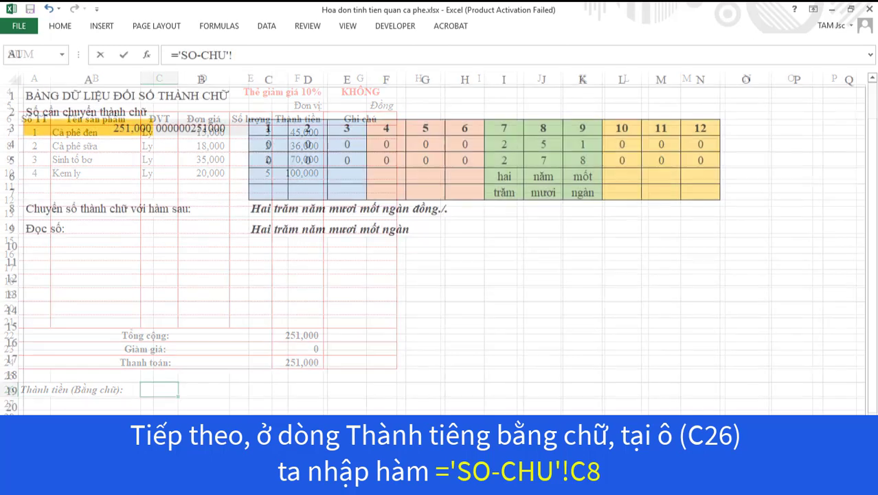
{"action": "left_click", "coordinate": [259, 209]}
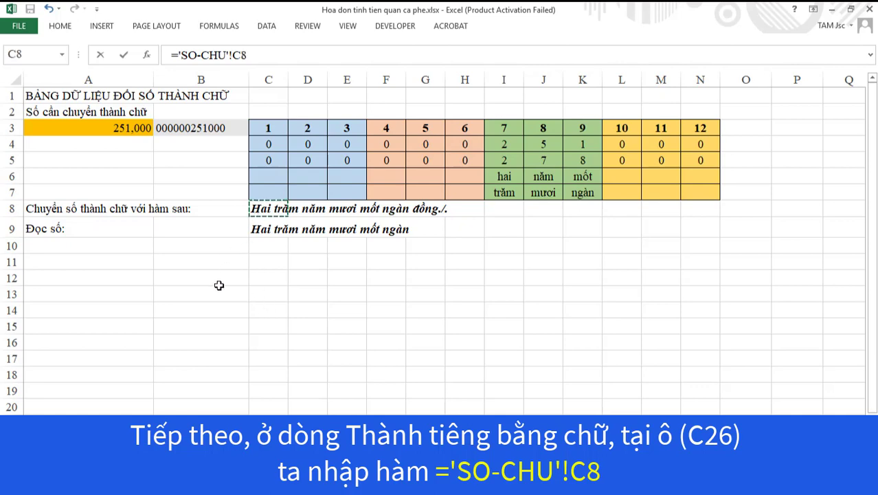
{"action": "key", "text": "Return"}
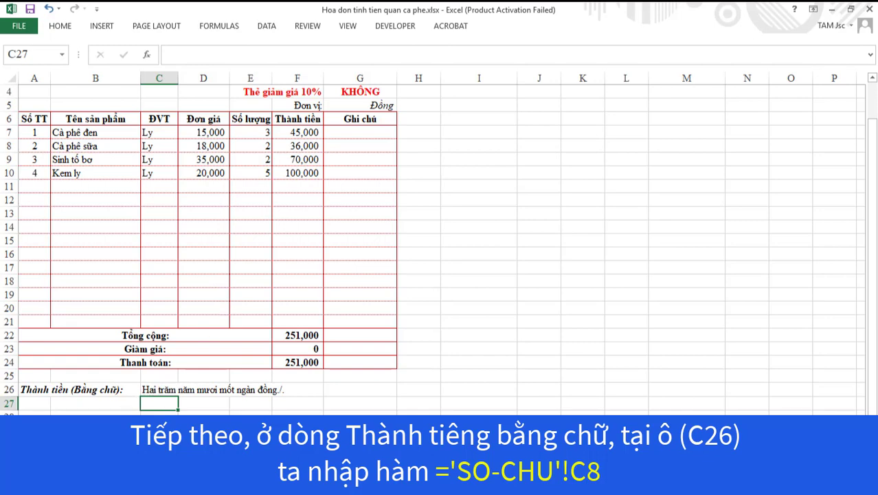
Step: Make the spelled-out amount in C26 bold and italic
{"action": "left_click", "coordinate": [152, 391]}
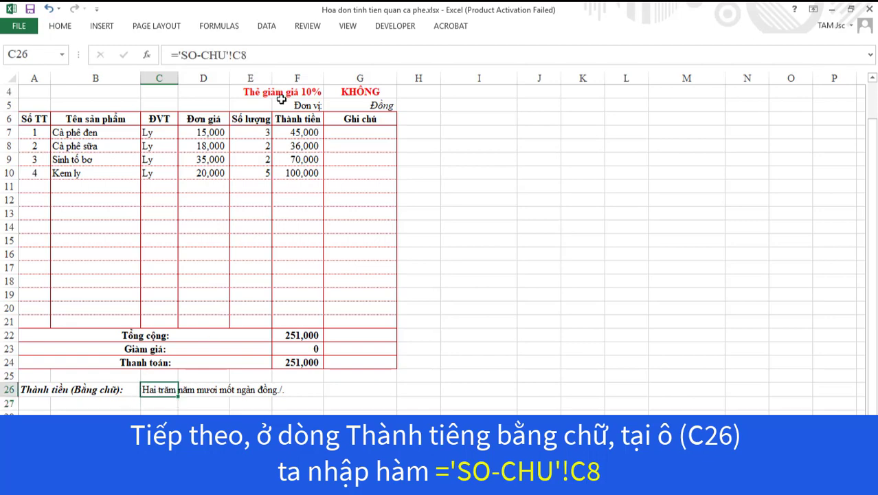
{"action": "left_click", "coordinate": [66, 27]}
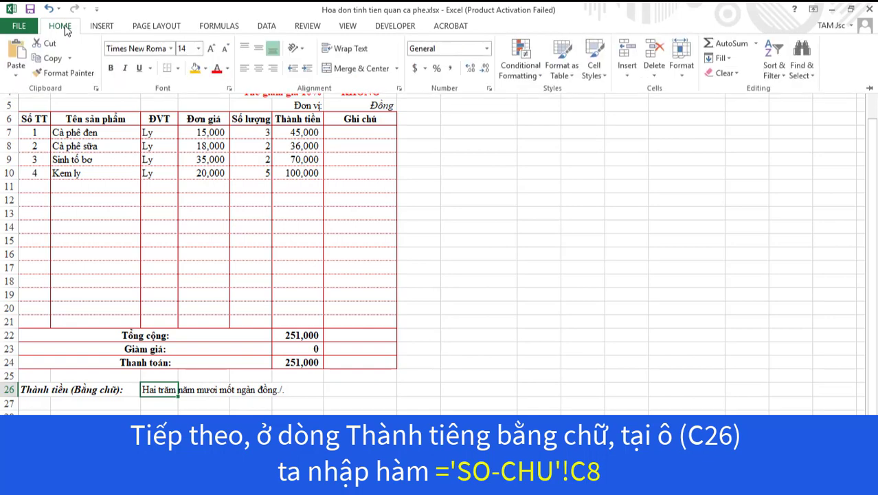
{"action": "left_click", "coordinate": [110, 69]}
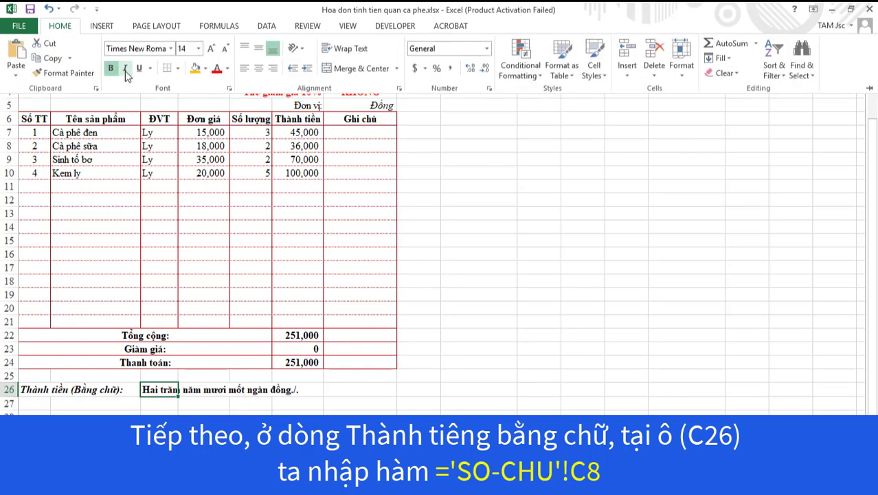
{"action": "left_click", "coordinate": [125, 70]}
{"action": "left_click", "coordinate": [337, 410]}
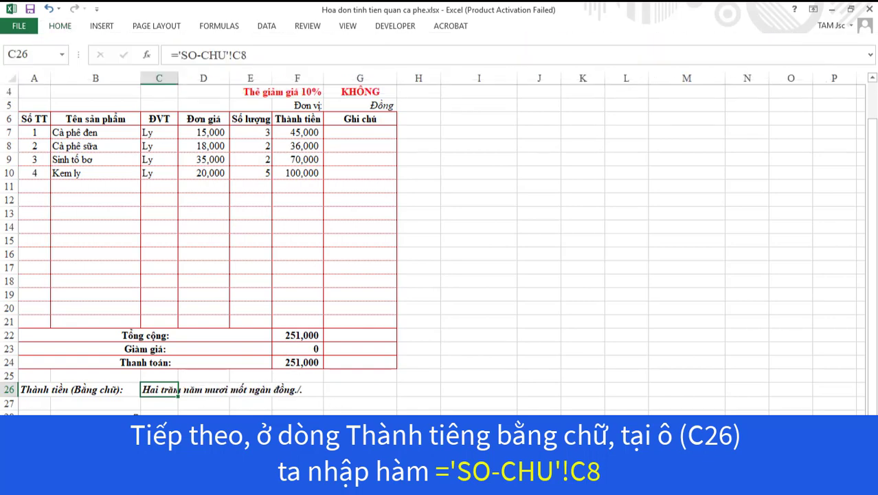
{"action": "left_click", "coordinate": [95, 413]}
{"action": "left_click", "coordinate": [134, 187]}
{"action": "left_click", "coordinate": [146, 187]}
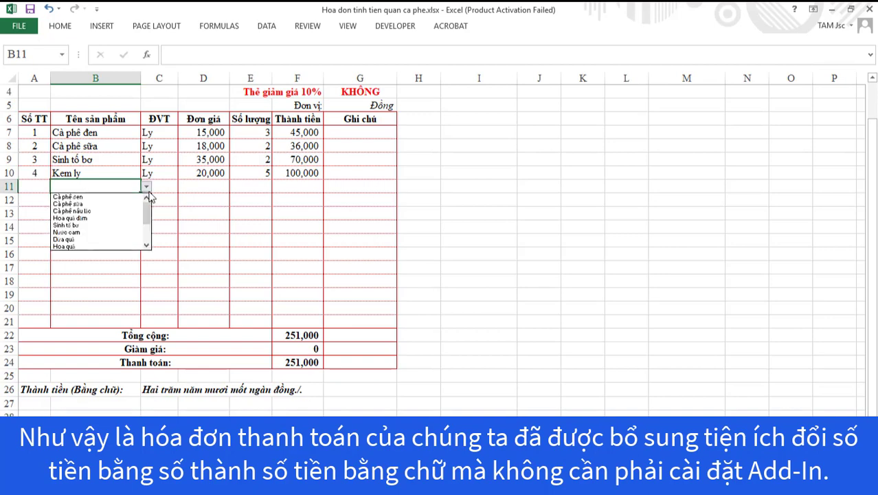
Step: Add Hoa quả as the fifth invoice item with quantity 1
{"action": "left_click", "coordinate": [87, 247]}
{"action": "left_click", "coordinate": [265, 188]}
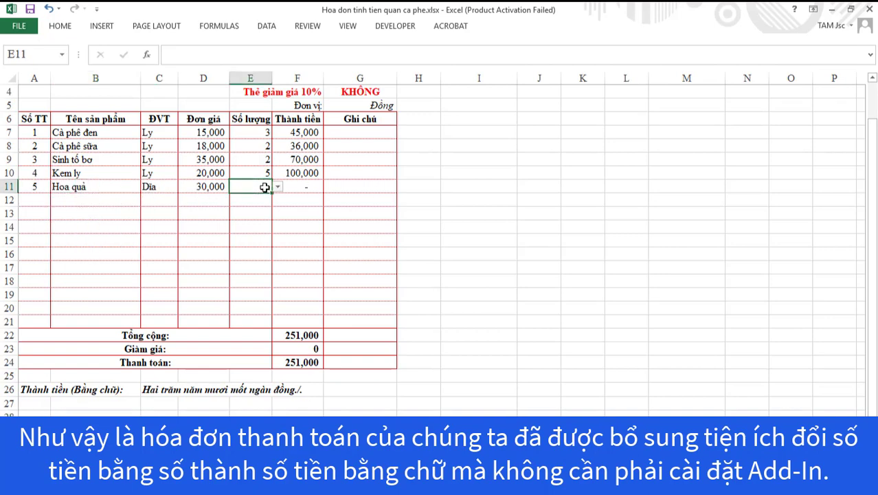
{"action": "type", "text": "1"}
{"action": "key", "text": "Return"}
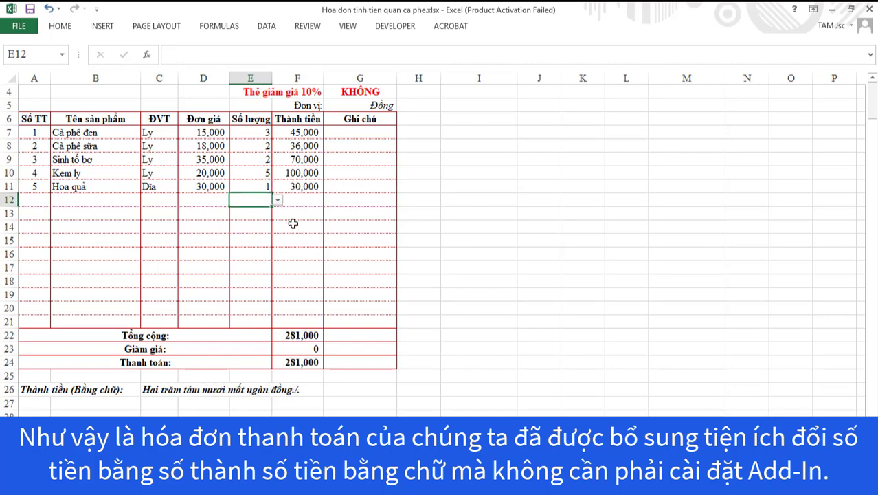
Step: Add Cà phê nâu lắc in row 12 with quantity 2
{"action": "left_click", "coordinate": [86, 204]}
{"action": "left_click", "coordinate": [146, 201]}
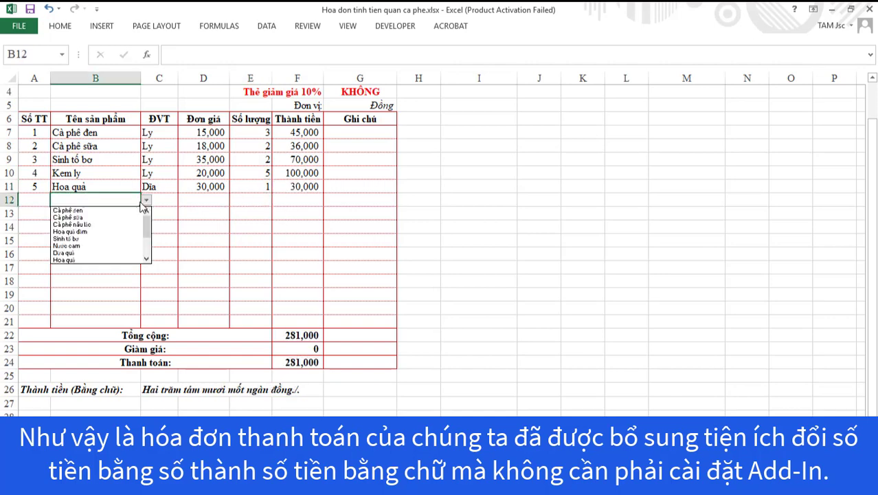
{"action": "left_click", "coordinate": [96, 228]}
{"action": "left_click", "coordinate": [255, 206]}
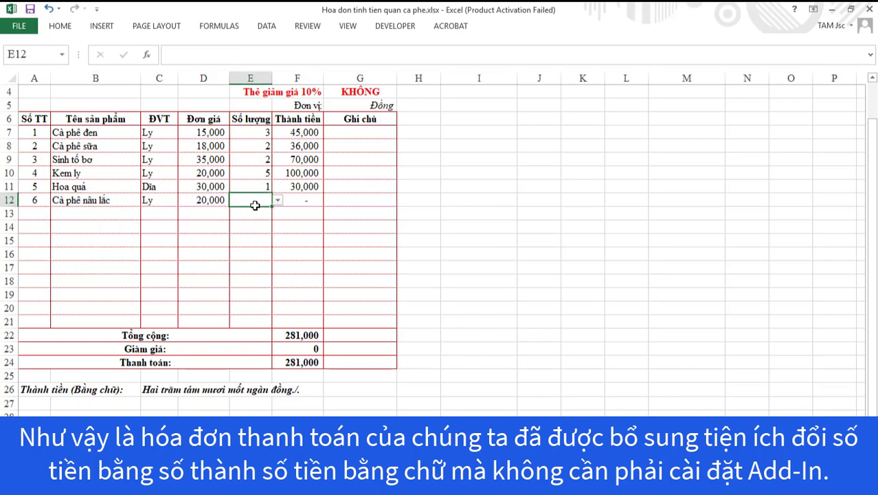
{"action": "type", "text": "2"}
{"action": "left_click", "coordinate": [254, 226]}
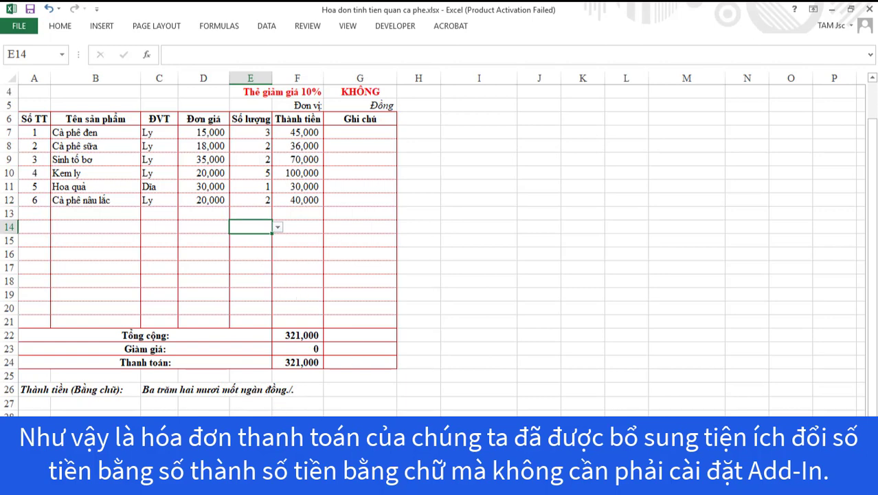
Step: Look through the number-to-words and product list sheets, then return to the invoice
{"action": "key", "text": "ctrl+Page_Down"}
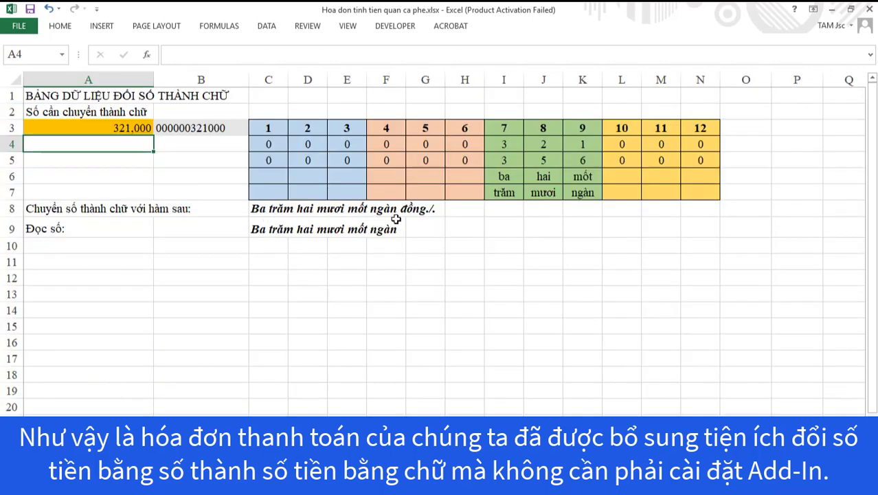
{"action": "key", "text": "ctrl+Page_Down"}
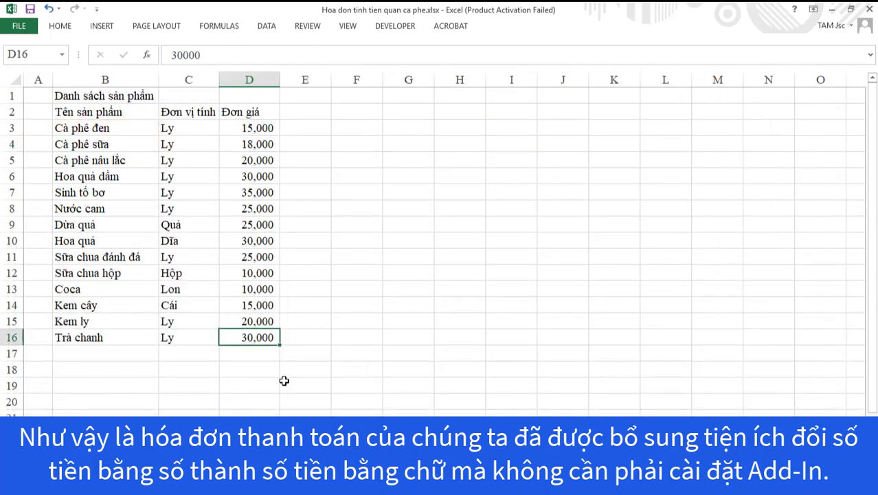
{"action": "key", "text": "ctrl+Page_Up"}
{"action": "key", "text": "ctrl+Page_Up"}
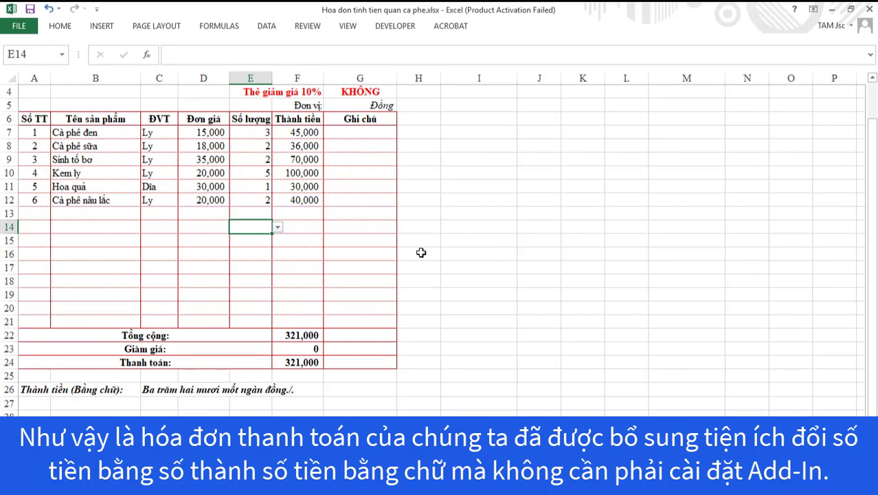
{"action": "scroll", "coordinate": [455, 194], "scroll_direction": "up", "scroll_amount": 1}
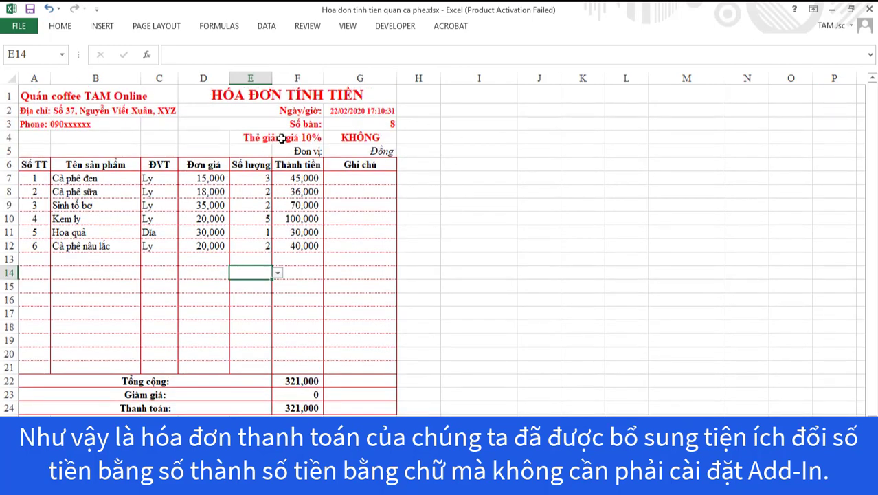
Step: Apply the 10% discount card by setting G4 to X
{"action": "left_click", "coordinate": [348, 138]}
{"action": "left_click", "coordinate": [403, 138]}
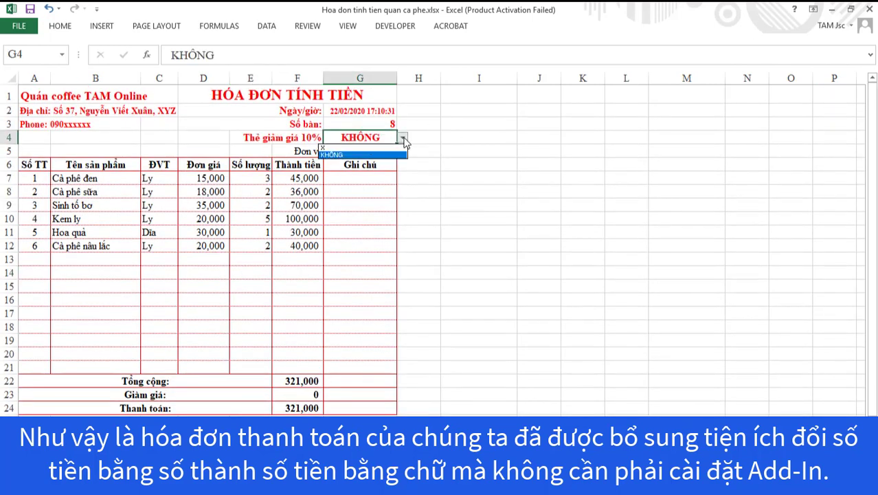
{"action": "left_click", "coordinate": [352, 150]}
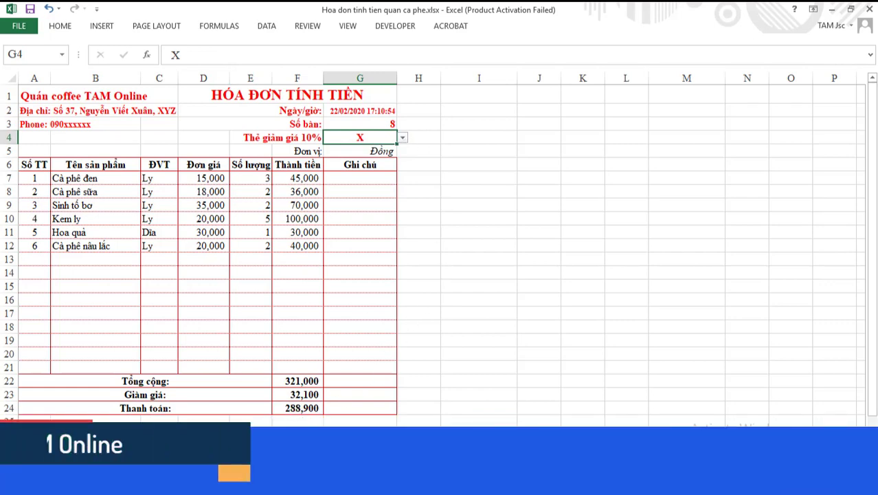
{"action": "scroll", "coordinate": [441, 393], "scroll_direction": "down", "scroll_amount": 2}
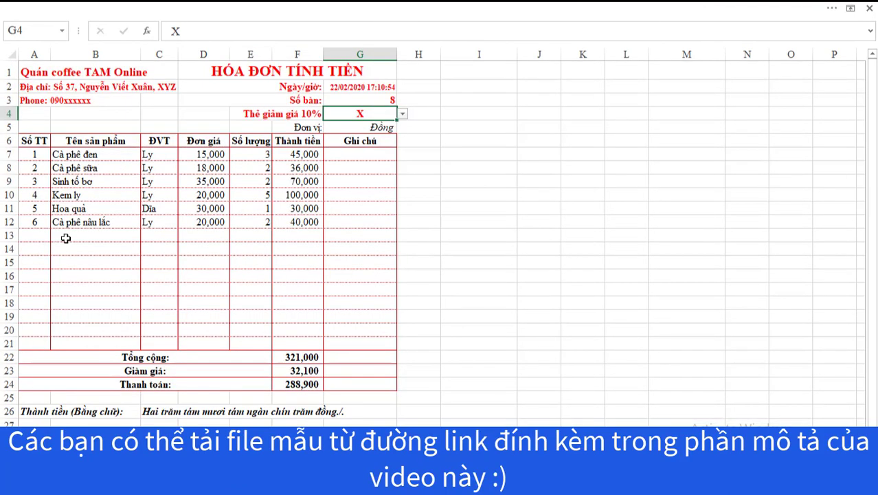
Step: Add Kem cây in row 13 with quantity 4
{"action": "left_click", "coordinate": [66, 238]}
{"action": "left_click", "coordinate": [146, 237]}
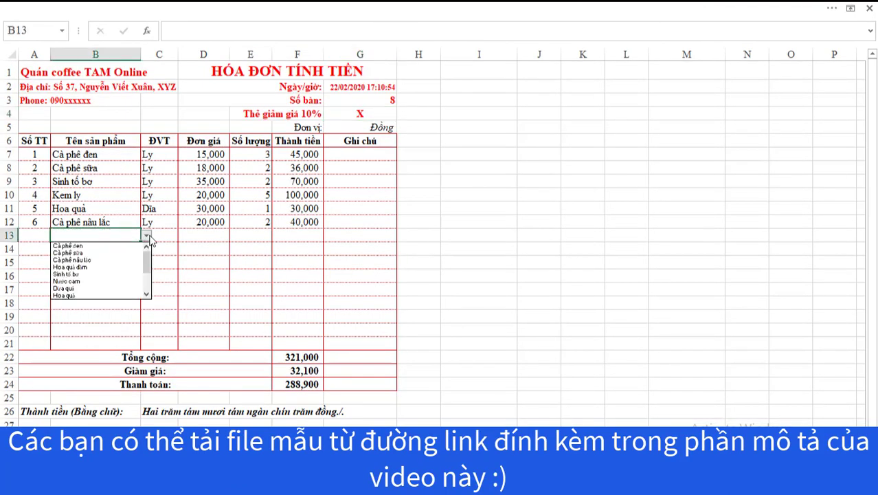
{"action": "left_click_drag", "start_coordinate": [145, 260], "coordinate": [153, 279]}
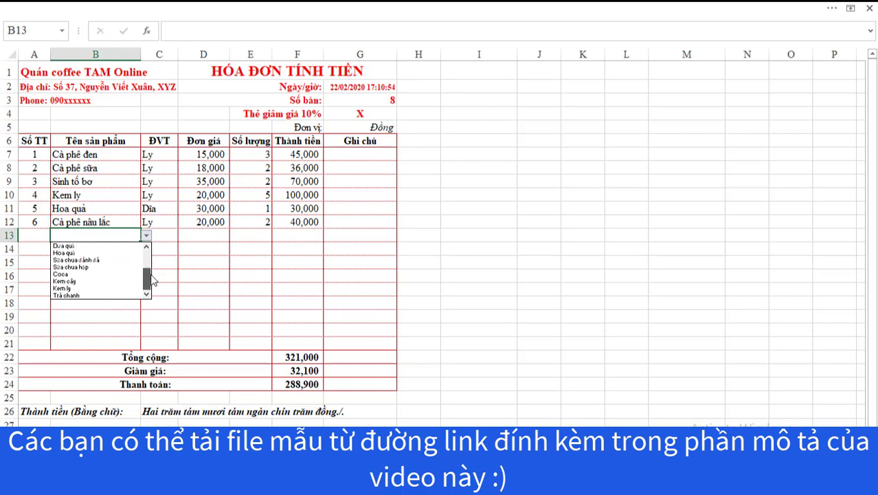
{"action": "left_click", "coordinate": [94, 283]}
{"action": "left_click", "coordinate": [245, 237]}
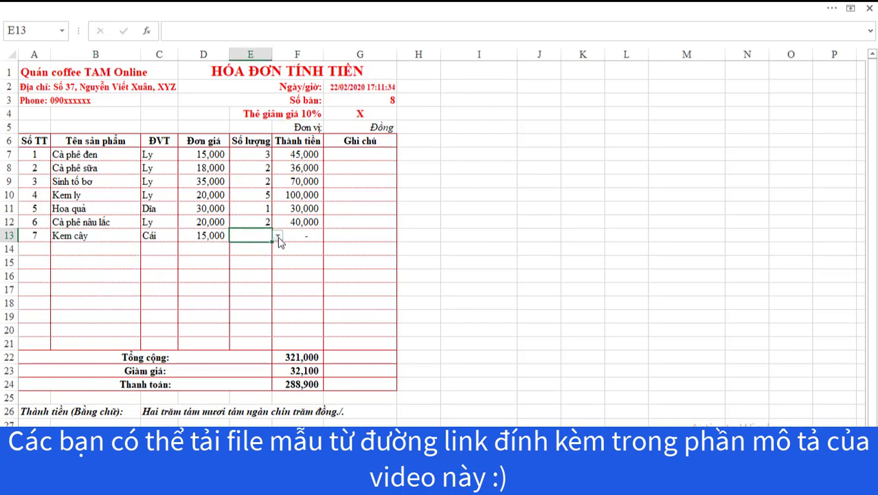
{"action": "left_click", "coordinate": [278, 238]}
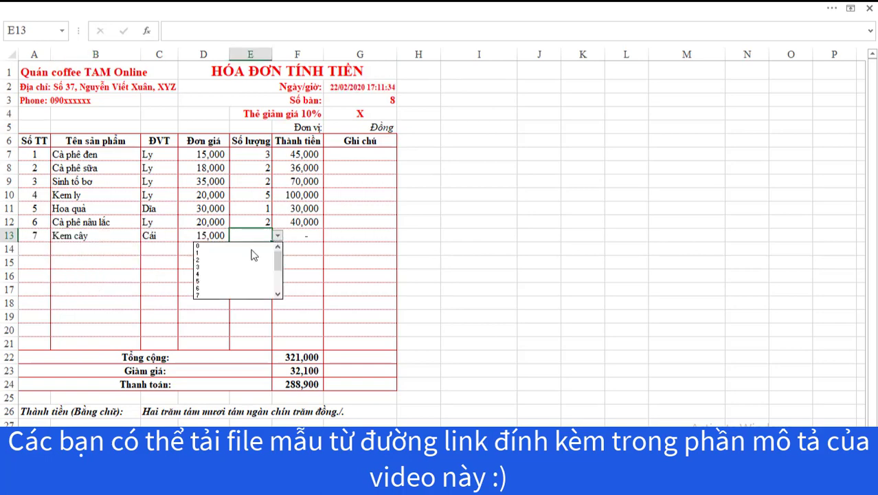
{"action": "left_click", "coordinate": [216, 275]}
{"action": "left_click", "coordinate": [285, 272]}
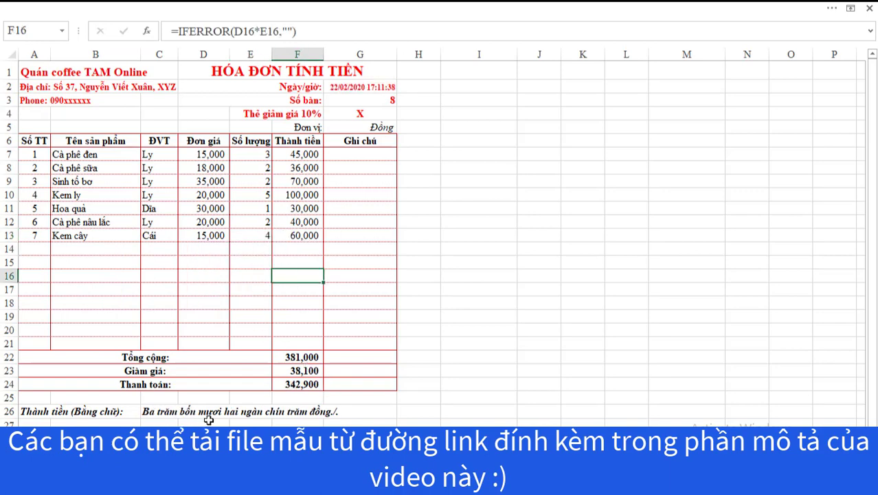
Step: Remove the discount by setting G4 back to KHÔNG
{"action": "left_click", "coordinate": [383, 117]}
{"action": "left_click", "coordinate": [403, 114]}
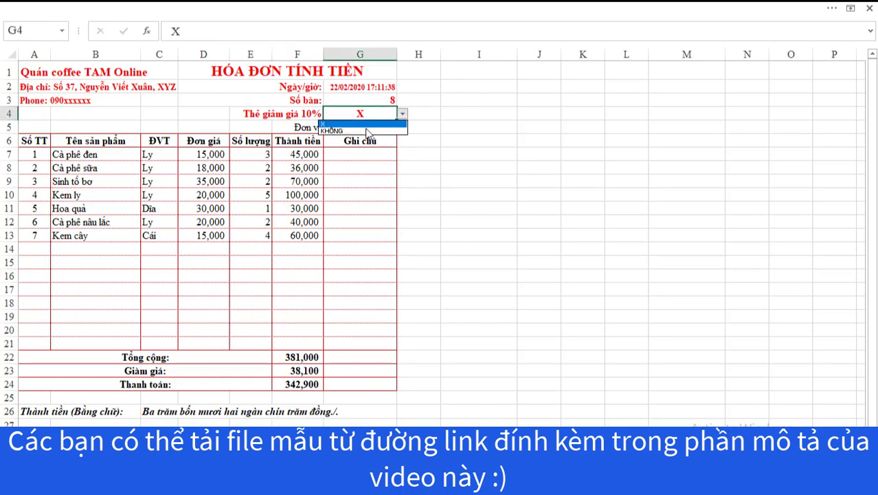
{"action": "left_click", "coordinate": [361, 134]}
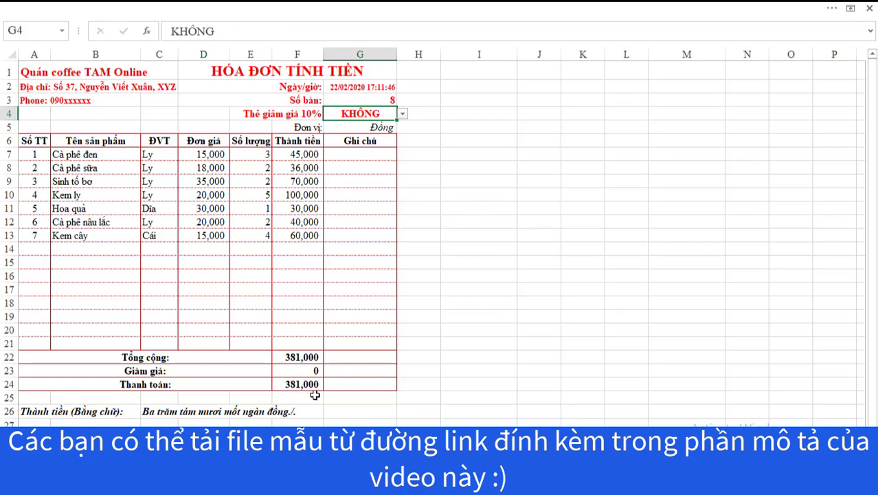